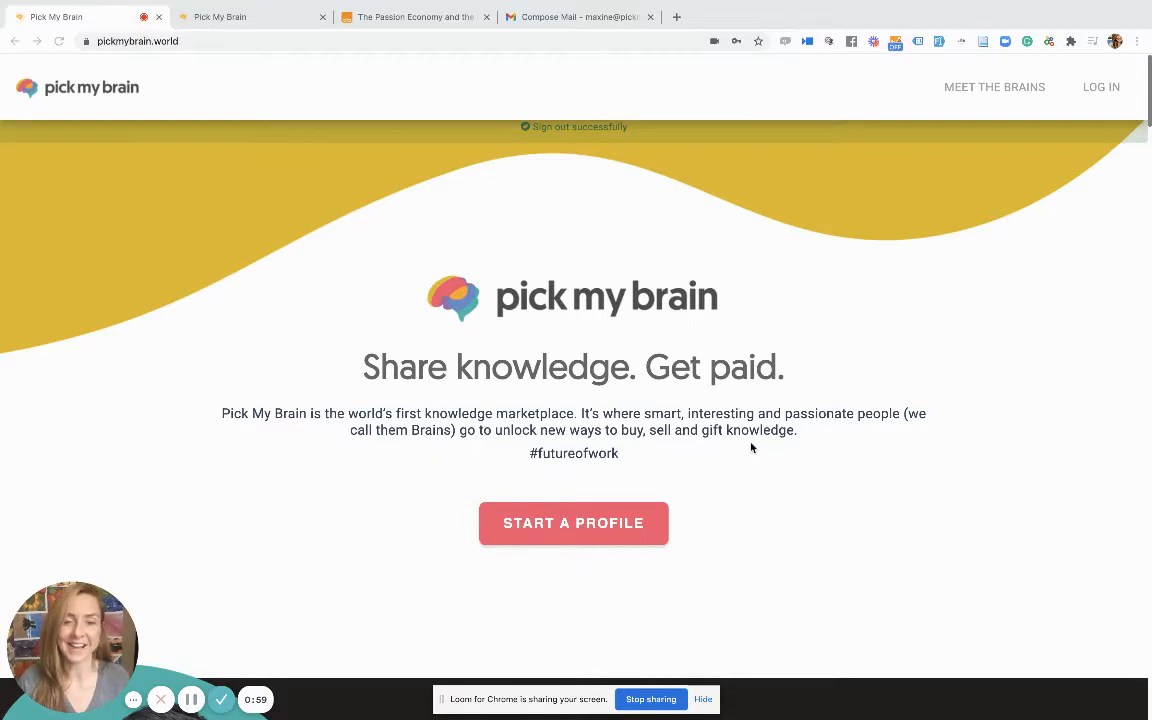
# Scroll the pickmybrain.world homepage to the dark 'Can I pick your brain?' list of common requests.
pyautogui.scroll(-5, 752, 447)
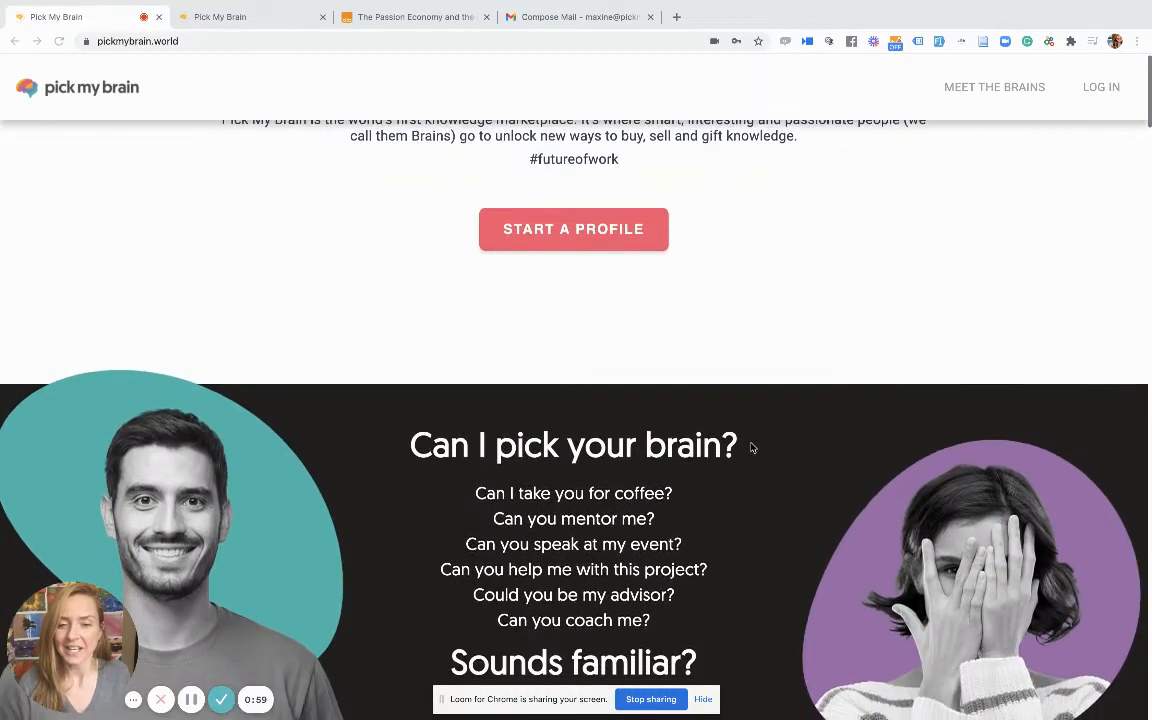
pyautogui.scroll(-1, 752, 447)
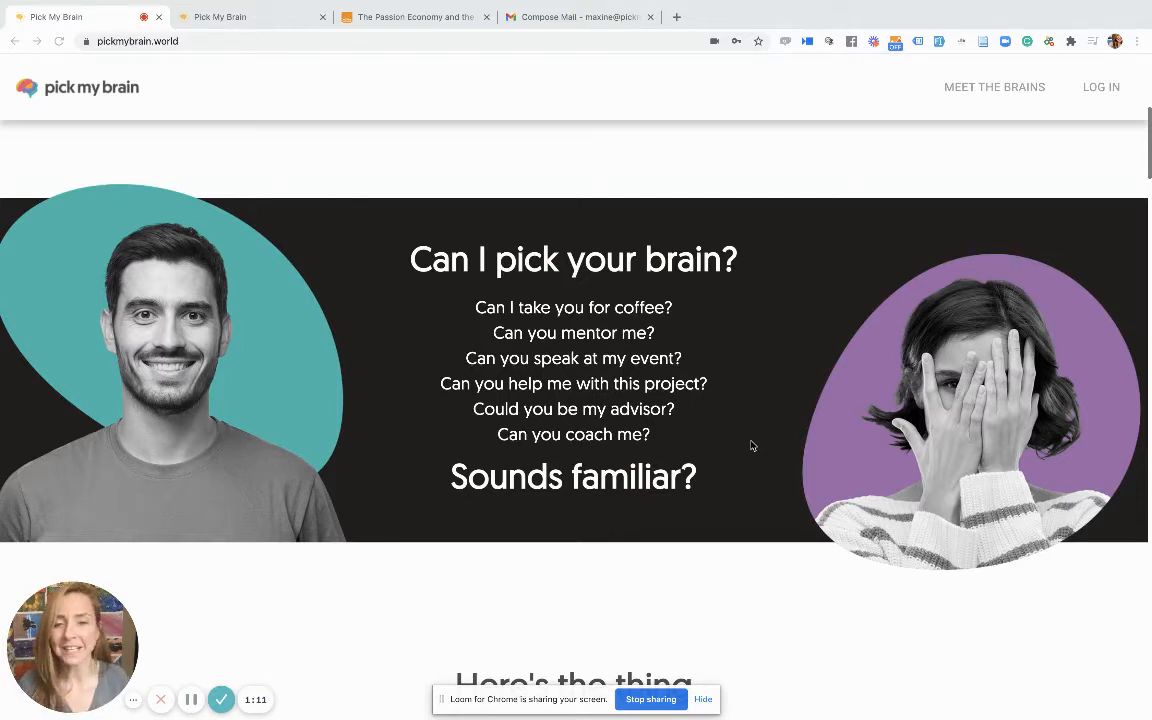
pyautogui.click(752, 446)
pyautogui.scroll(1, 752, 446)
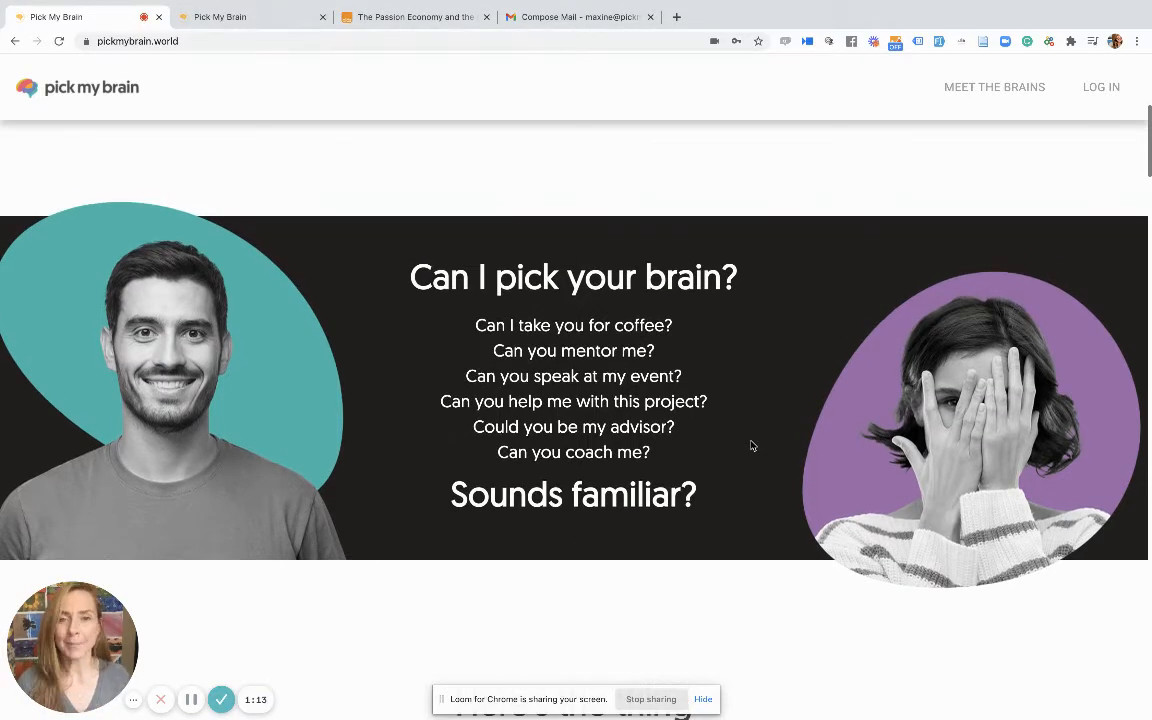
pyautogui.scroll(-1, 752, 446)
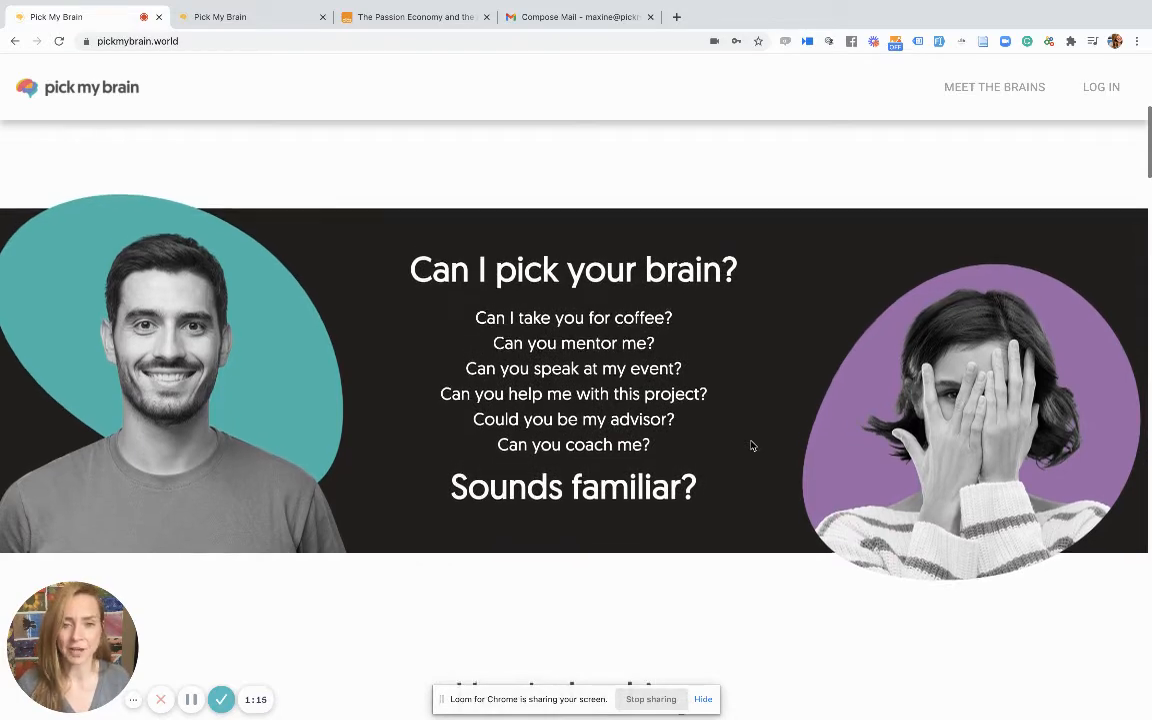
pyautogui.scroll(1, 752, 446)
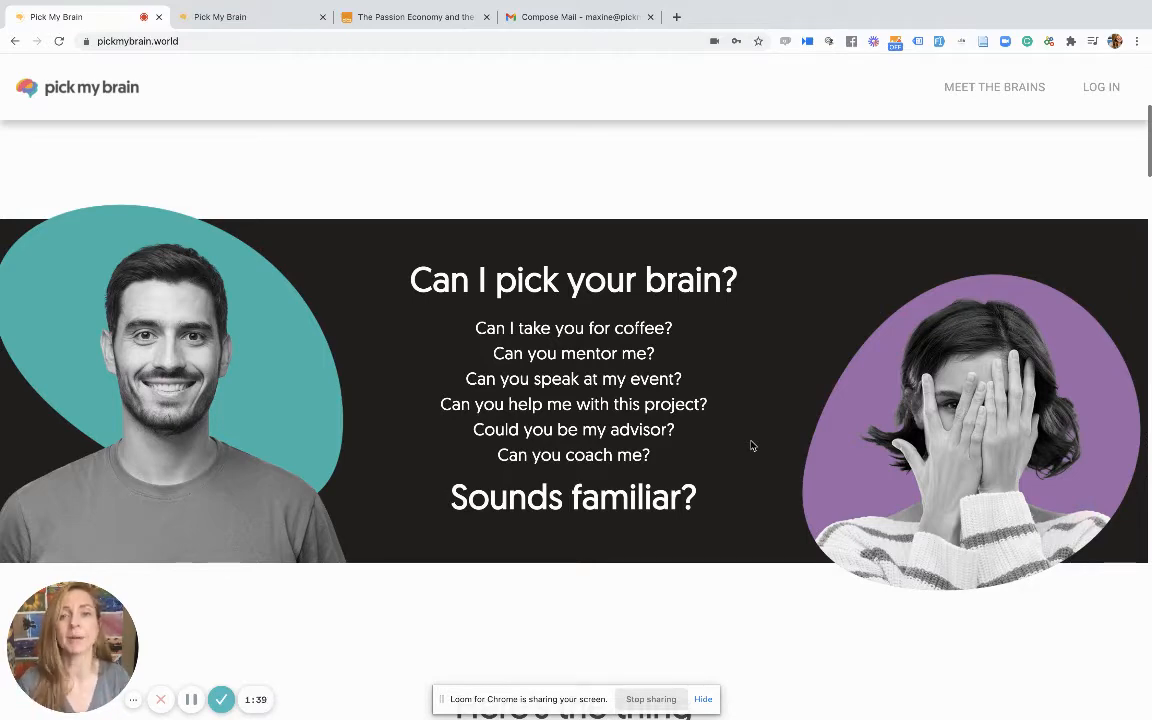
# Scroll on to the 'Here's the thing' statements about the value of your time and expertise.
pyautogui.scroll(-5, 752, 445)
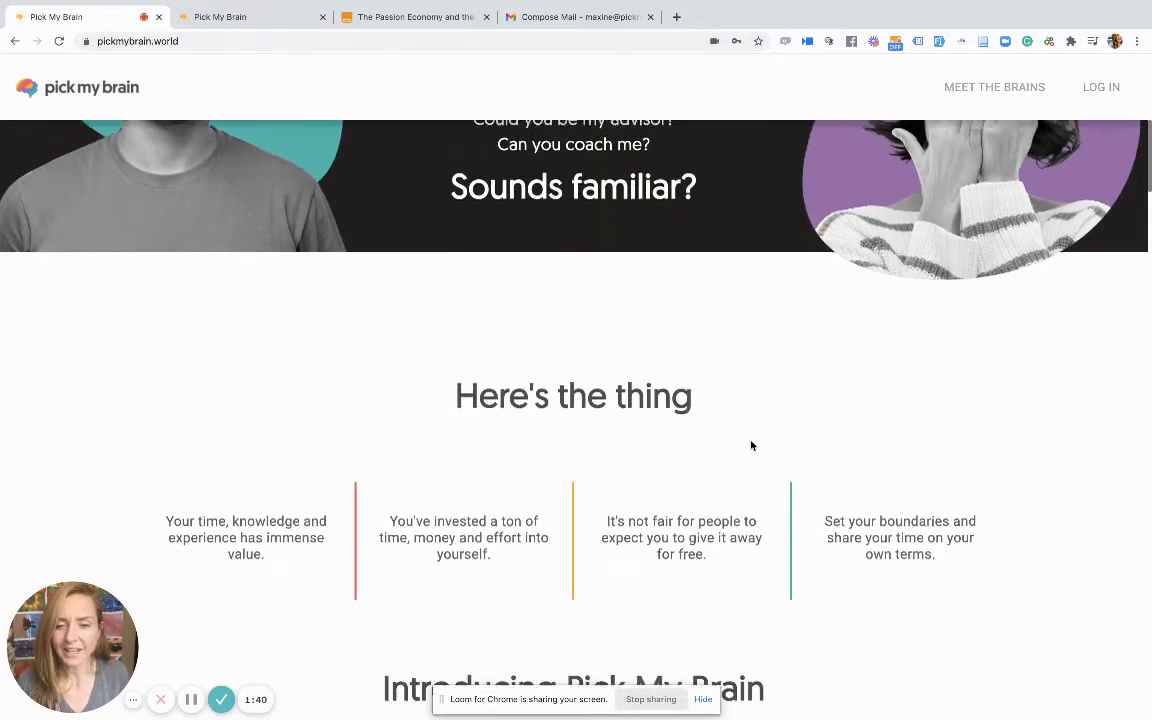
pyautogui.scroll(-1, 752, 445)
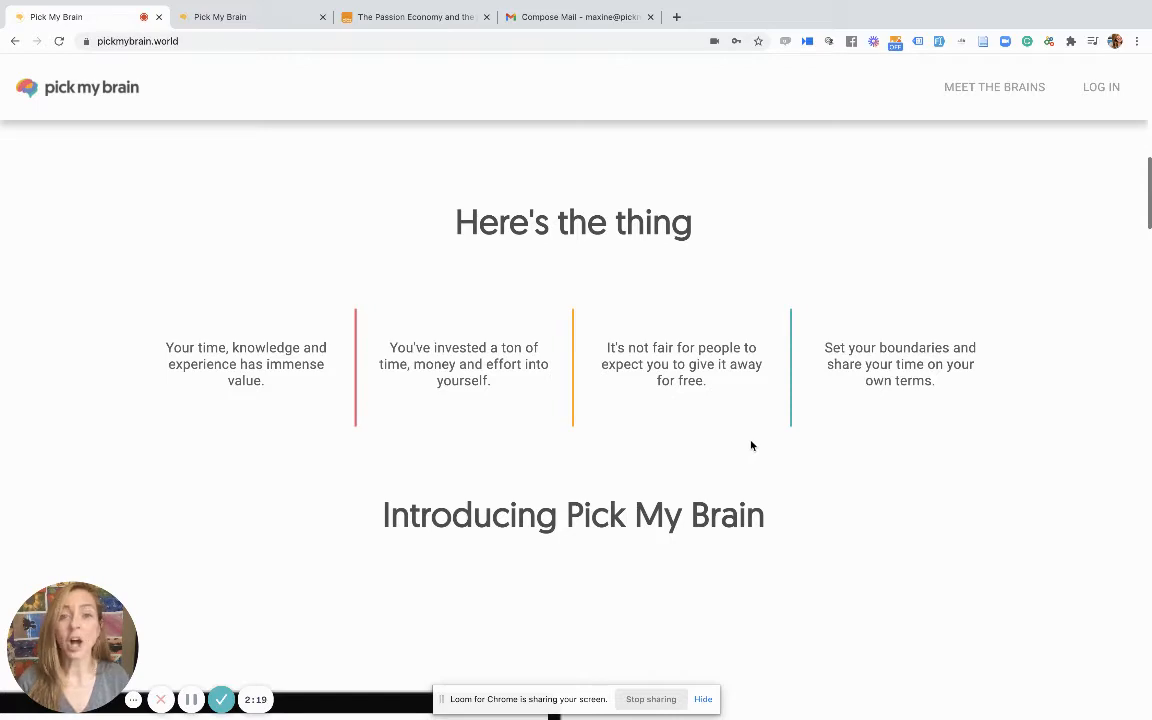
# Scroll past 'Build a Pick My Brain profile' and 'How do I get started?' to 'Meet some of our Brains'.
pyautogui.scroll(-4, 752, 445)
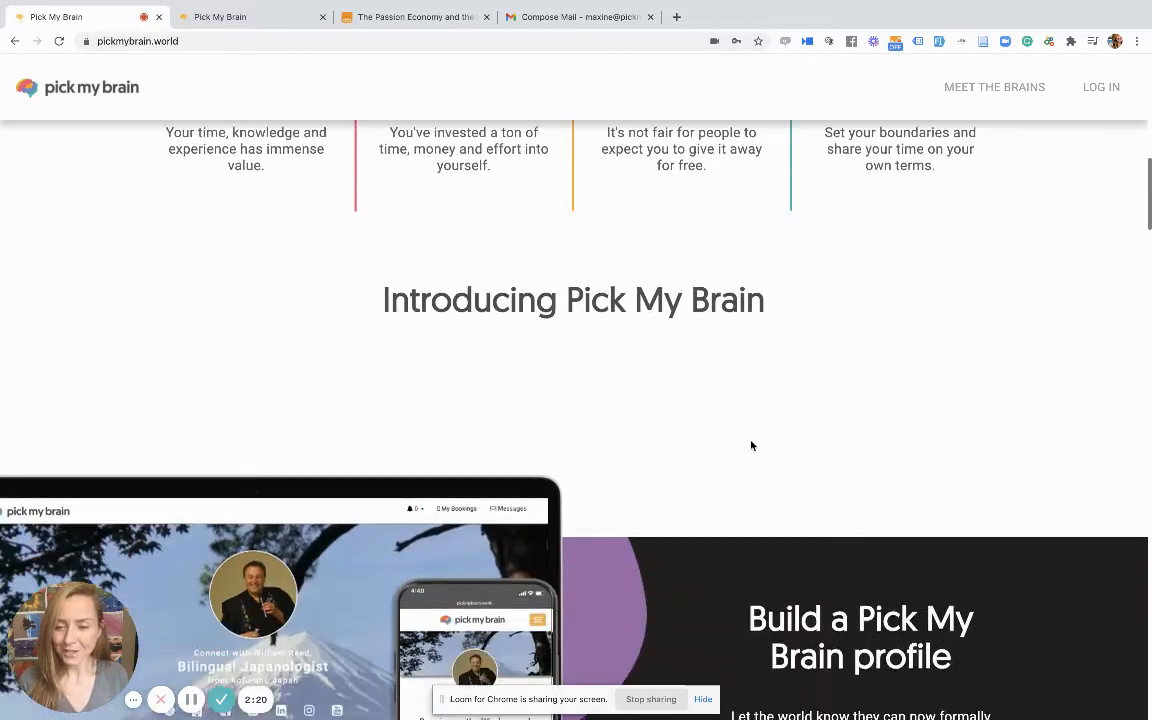
pyautogui.scroll(-2, 751, 442)
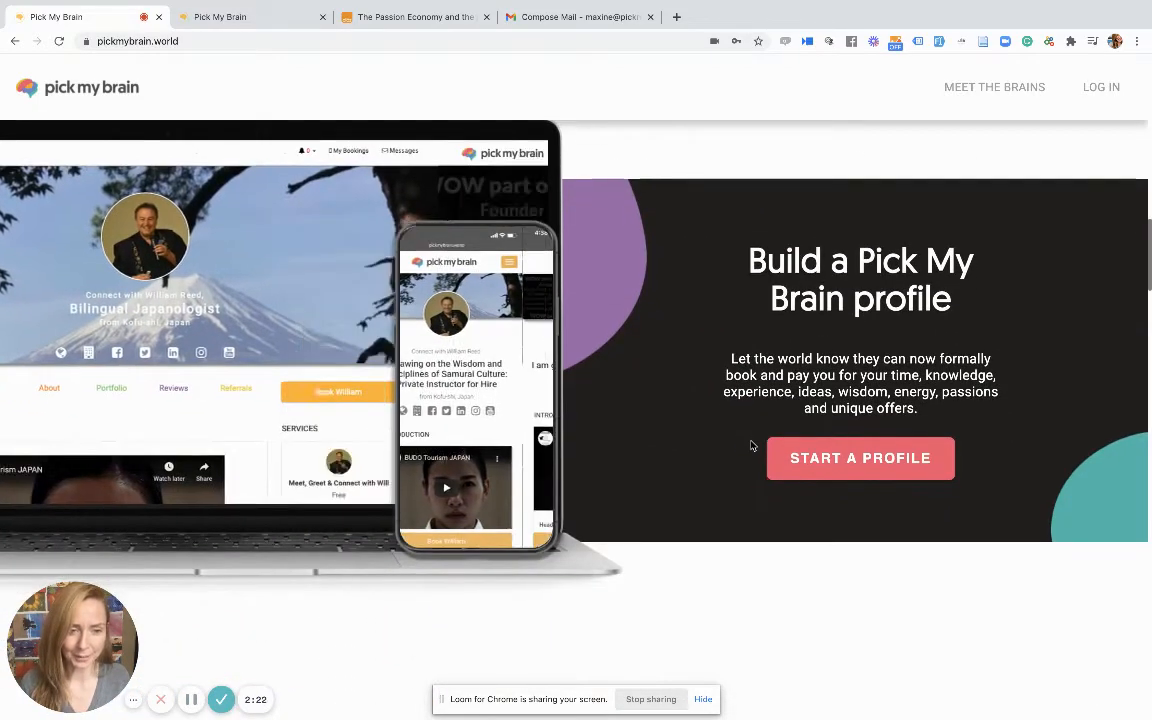
pyautogui.scroll(-1, 752, 445)
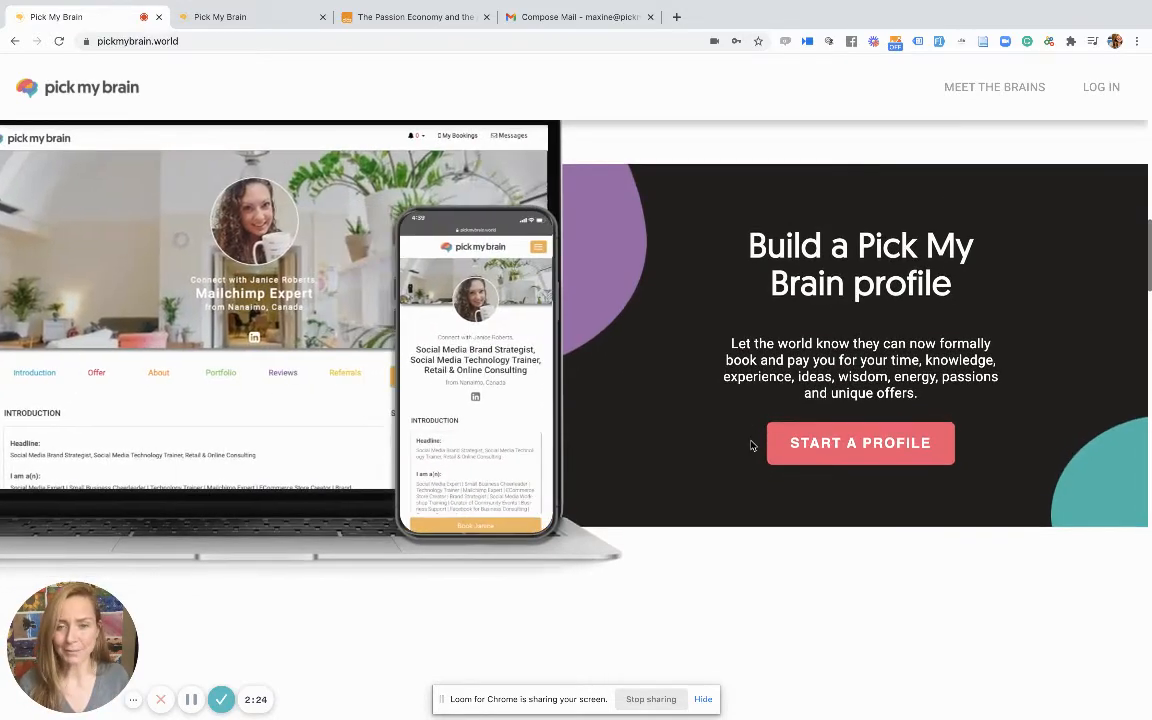
pyautogui.scroll(-1, 752, 445)
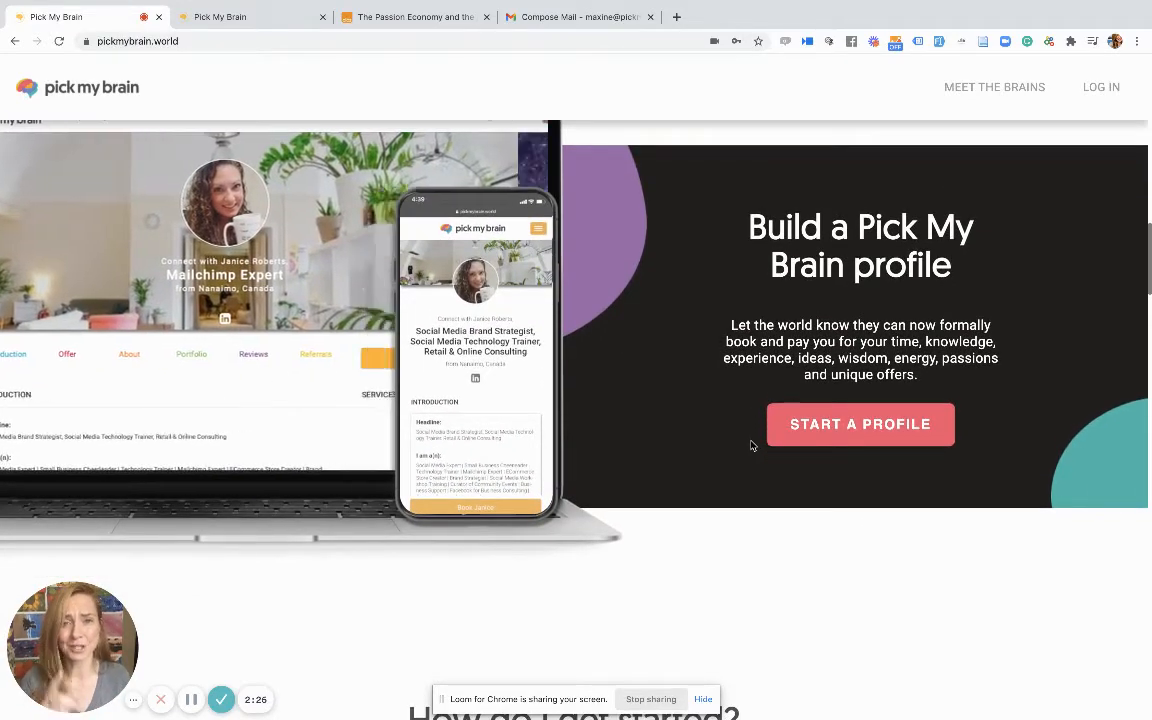
pyautogui.scroll(-1, 752, 445)
pyautogui.scroll(1, 752, 445)
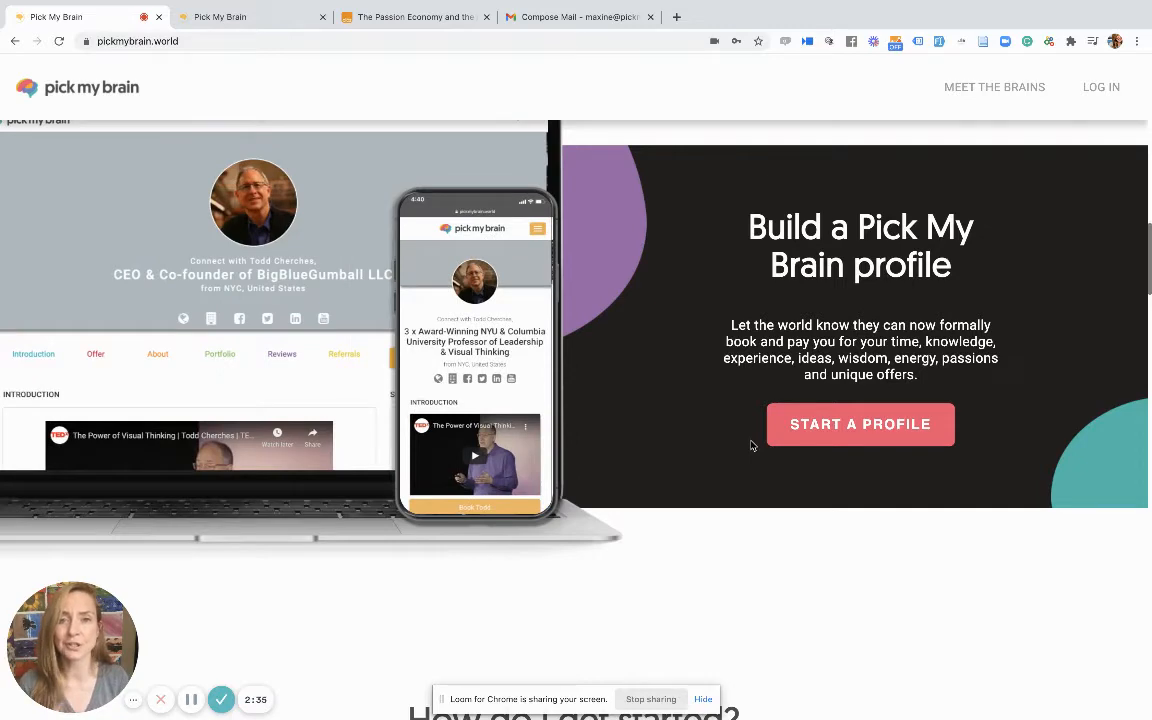
pyautogui.scroll(-5, 752, 445)
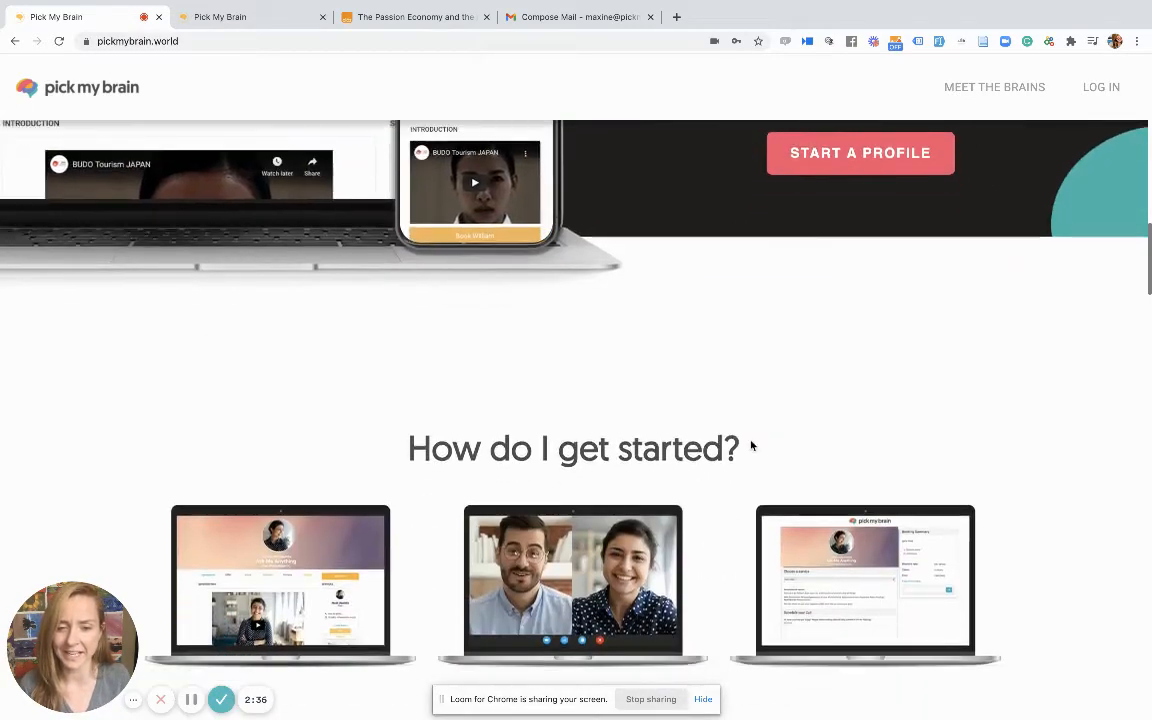
pyautogui.scroll(-4, 752, 445)
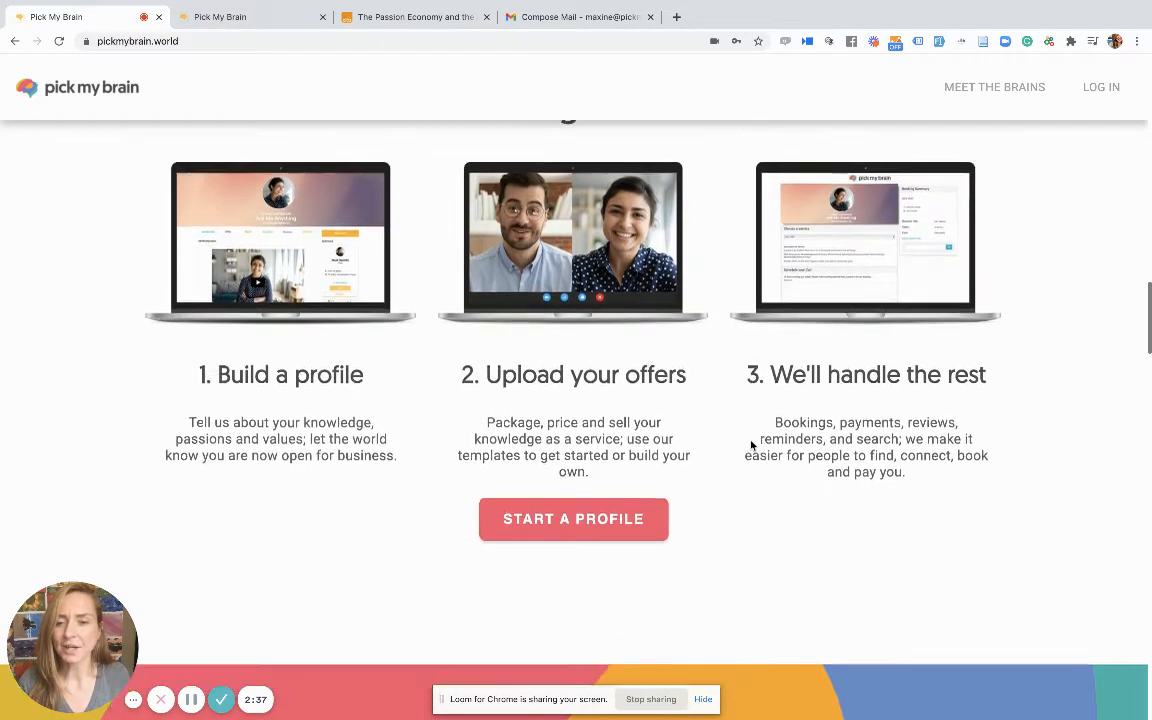
pyautogui.scroll(-2, 752, 445)
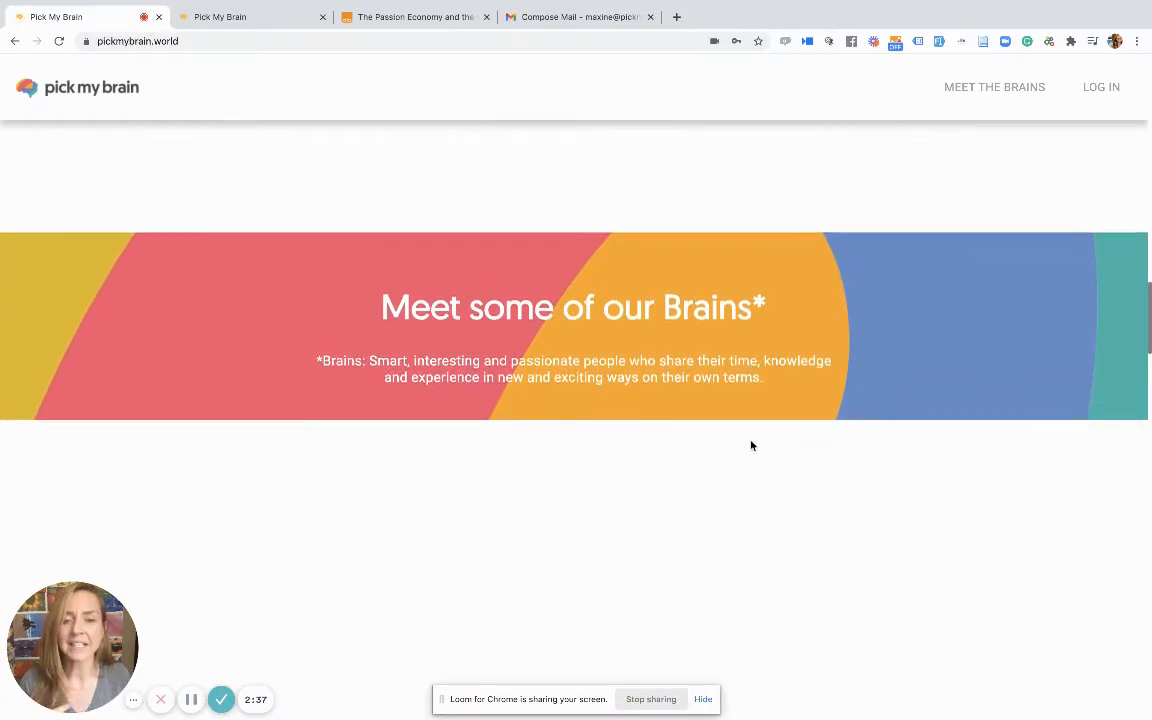
# Scroll past the Brains carousel and pricing plans to the buy, sell and share offer cards.
pyautogui.scroll(-2, 752, 445)
pyautogui.scroll(-2, 752, 445)
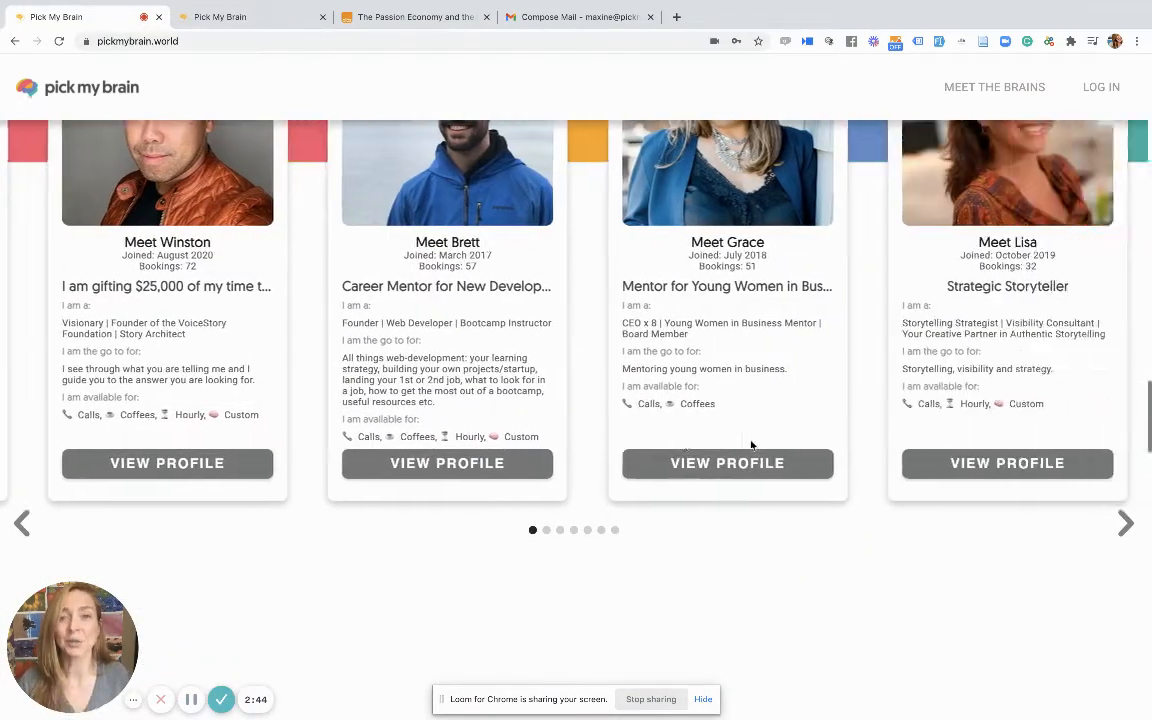
pyautogui.scroll(-2, 752, 445)
pyautogui.scroll(-6, 752, 445)
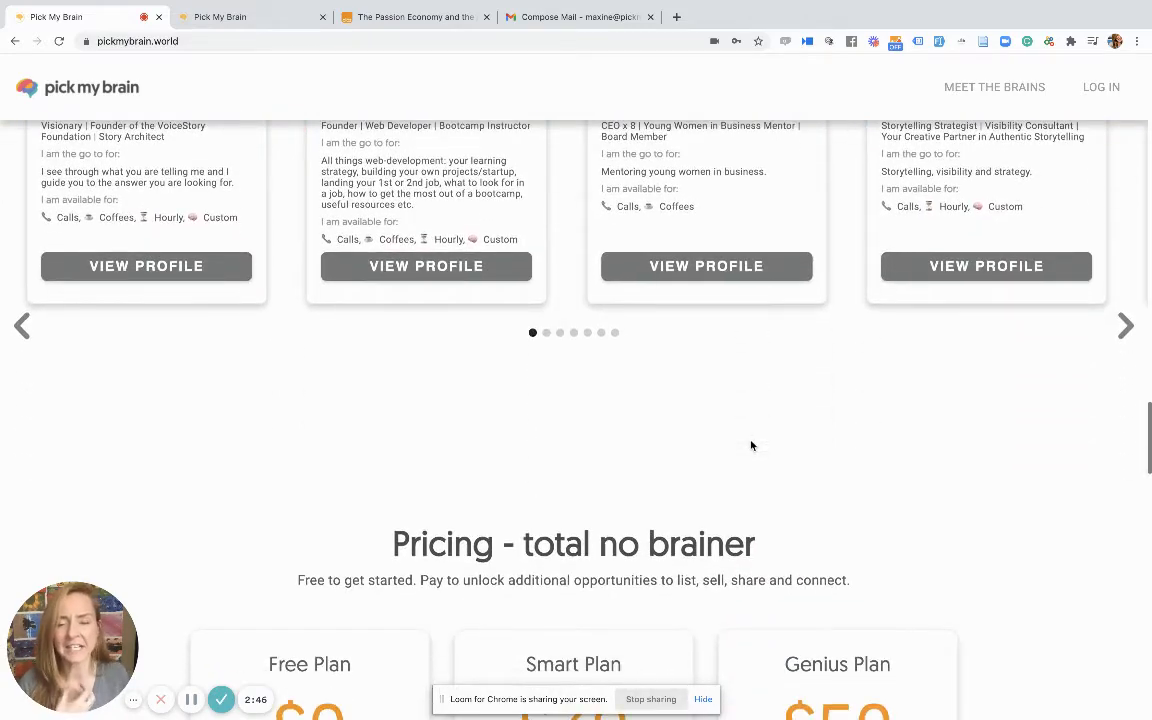
pyautogui.scroll(-3, 752, 445)
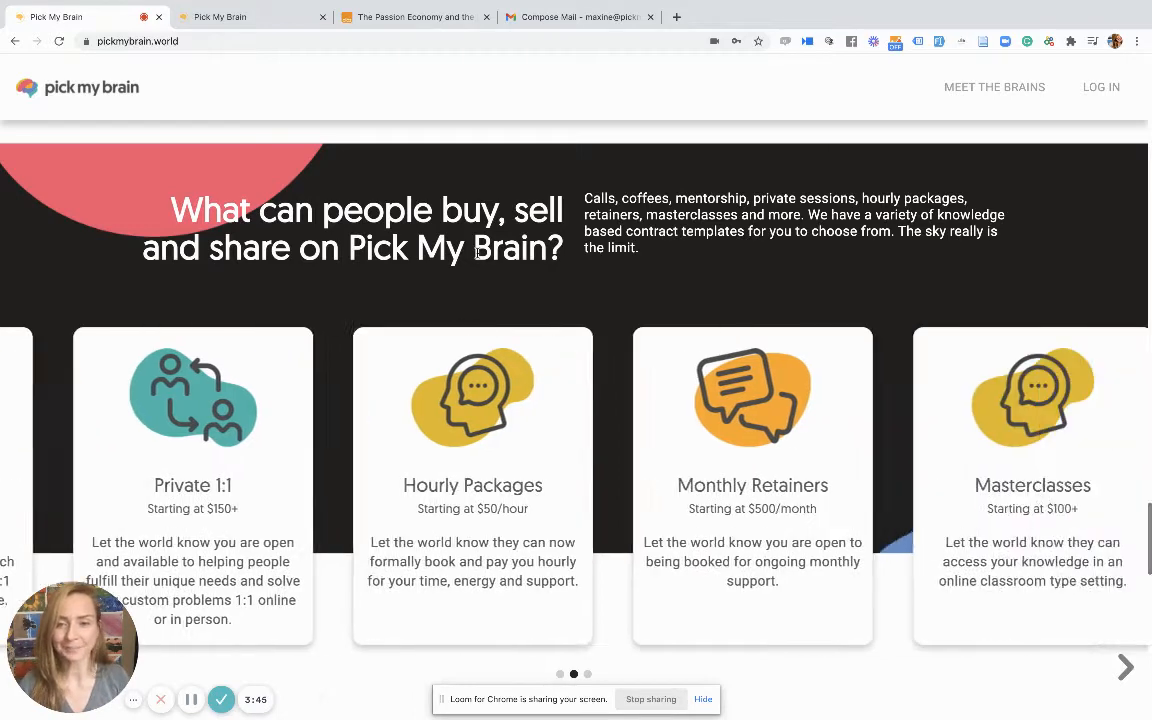
# Scroll to 'No system setup required', then switch to the tab with the signed-in dashboard stats.
pyautogui.scroll(-4, 477, 252)
pyautogui.scroll(-1, 477, 252)
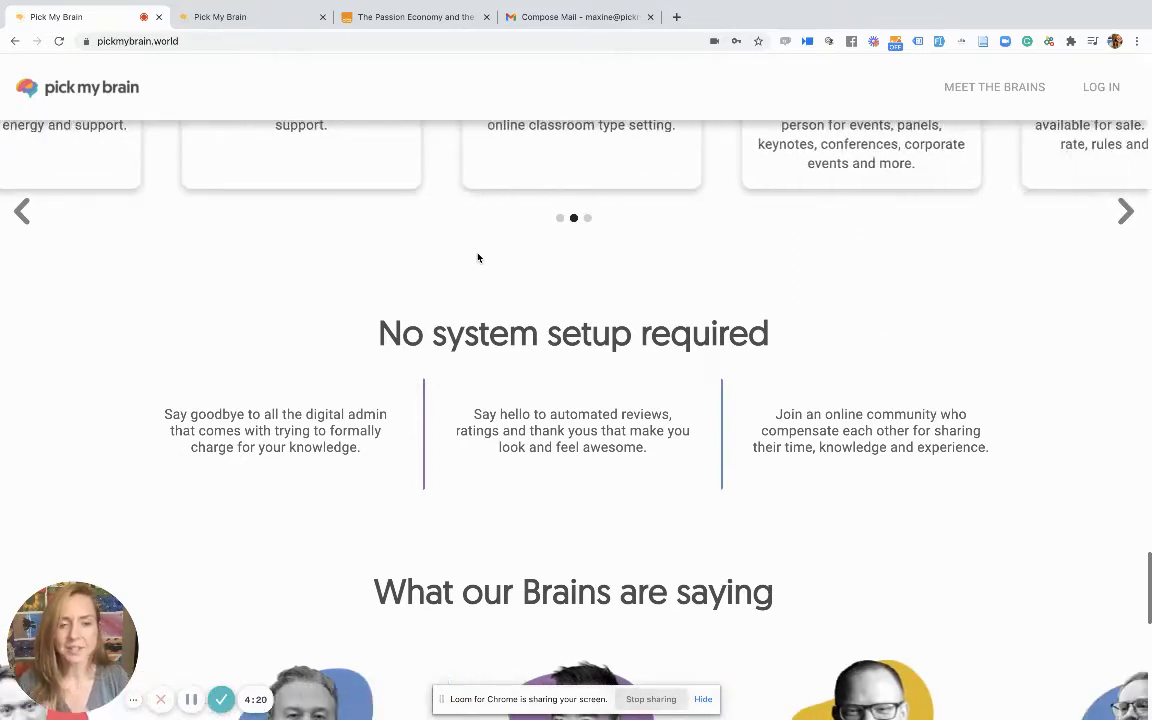
pyautogui.click(257, 20)
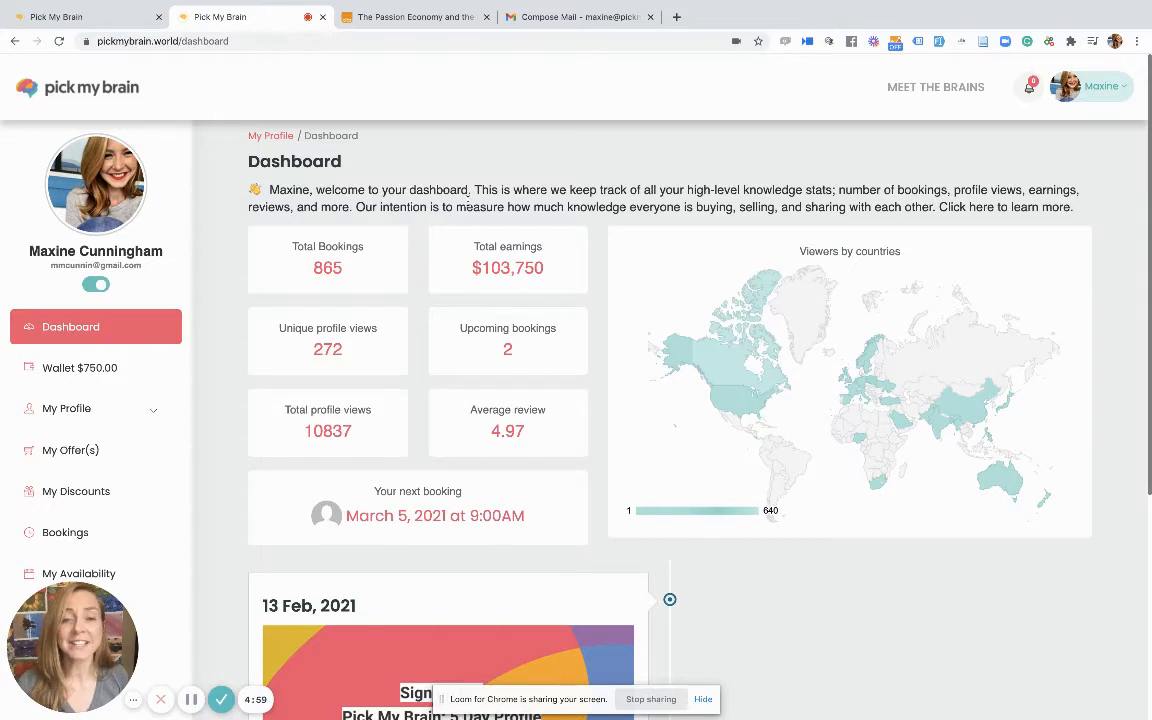
pyautogui.scroll(-1, 470, 193)
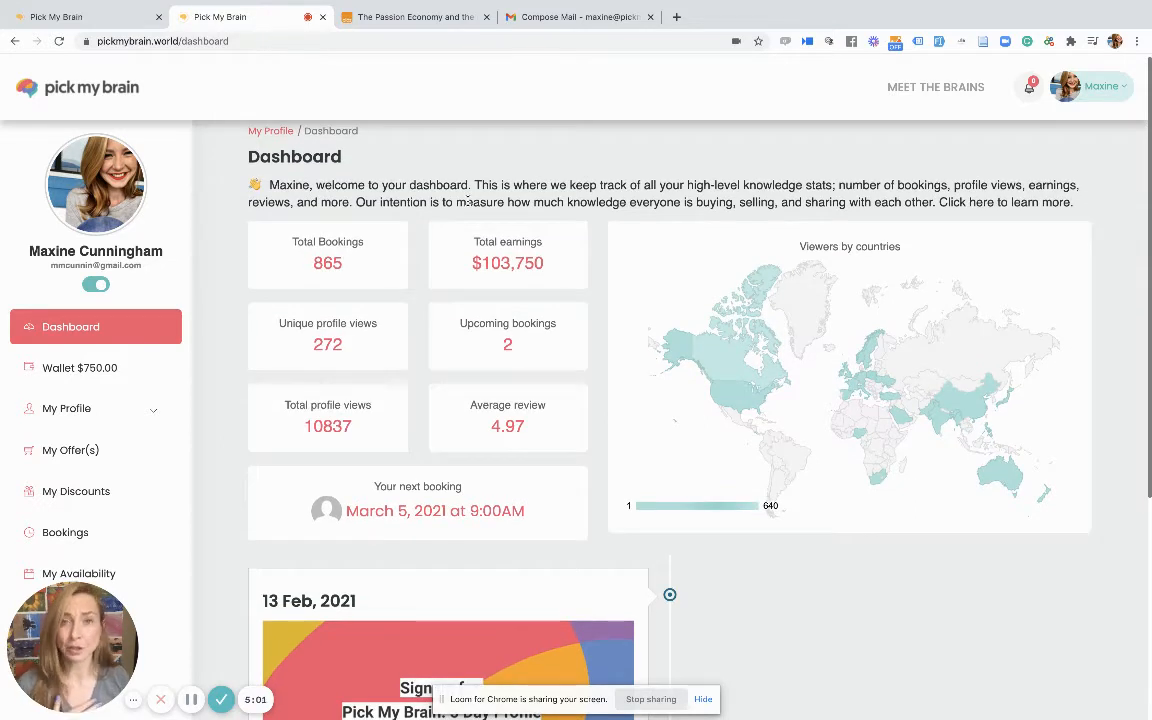
pyautogui.scroll(-1, 470, 200)
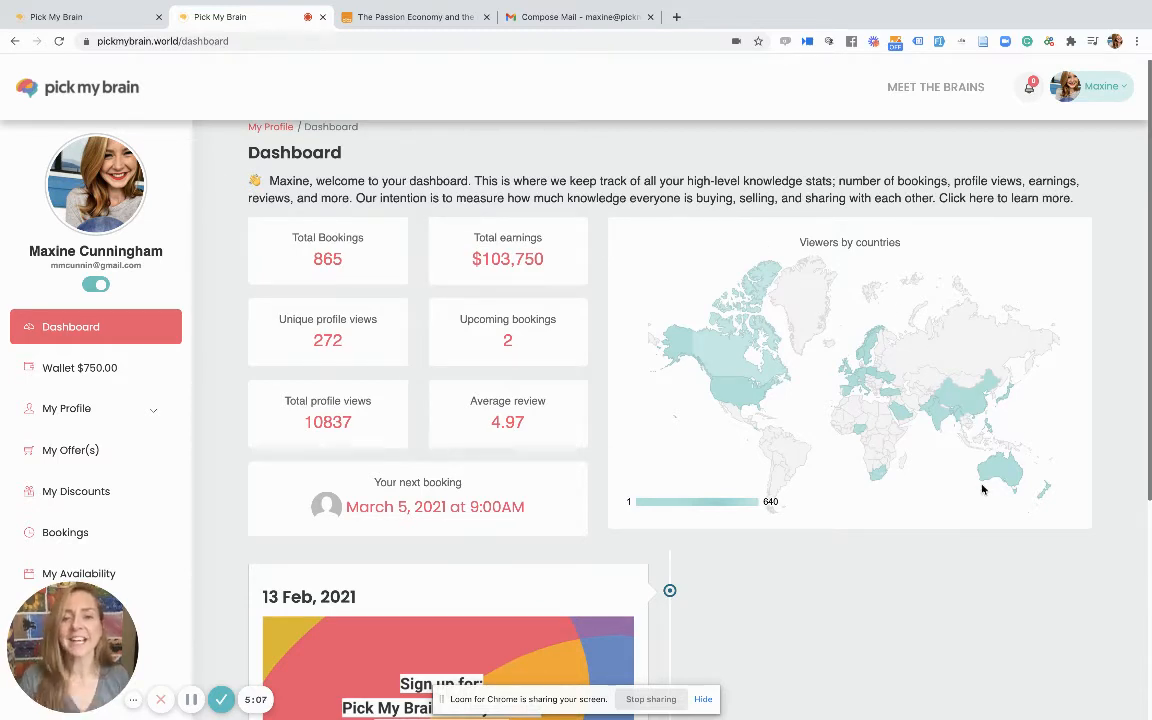
pyautogui.scroll(1, 962, 571)
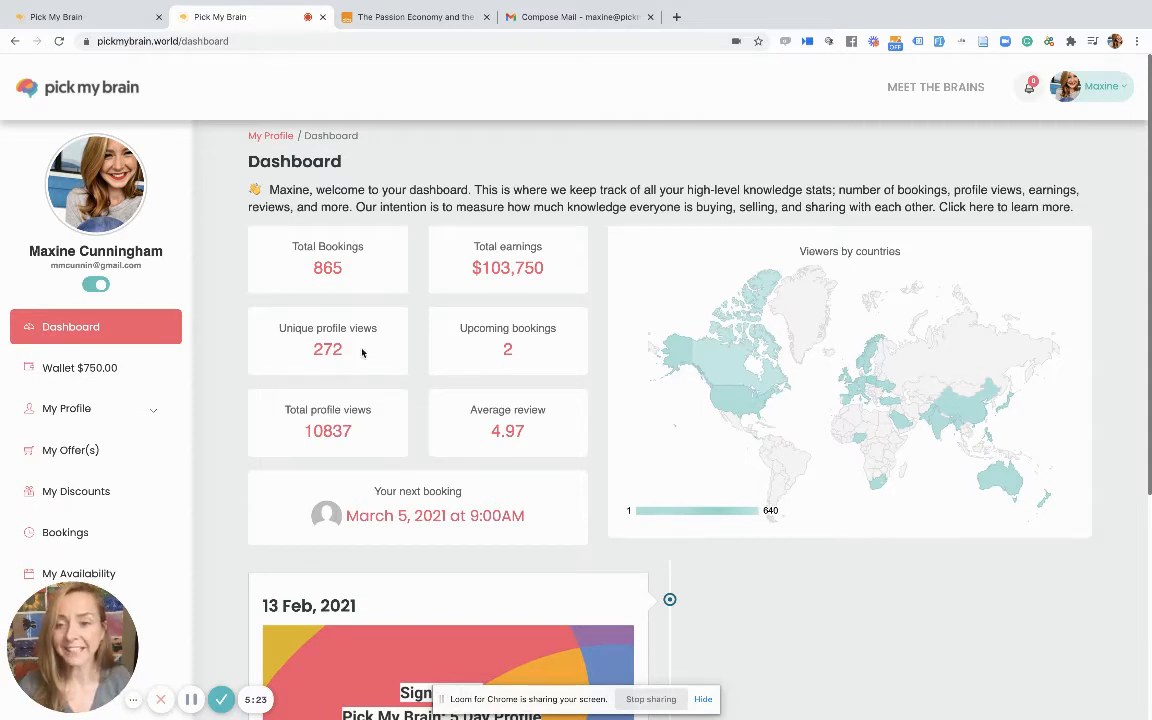
pyautogui.doubleClick(316, 269)
pyautogui.click(308, 275)
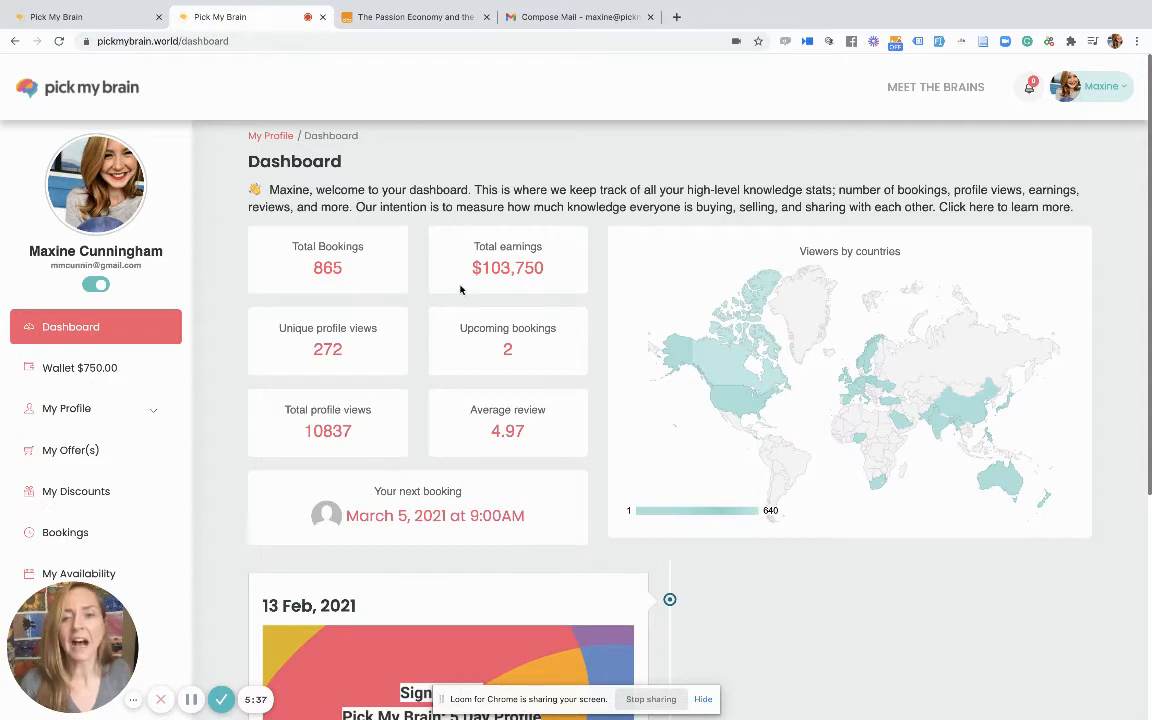
pyautogui.moveTo(445, 262); pyautogui.dragTo(567, 264)
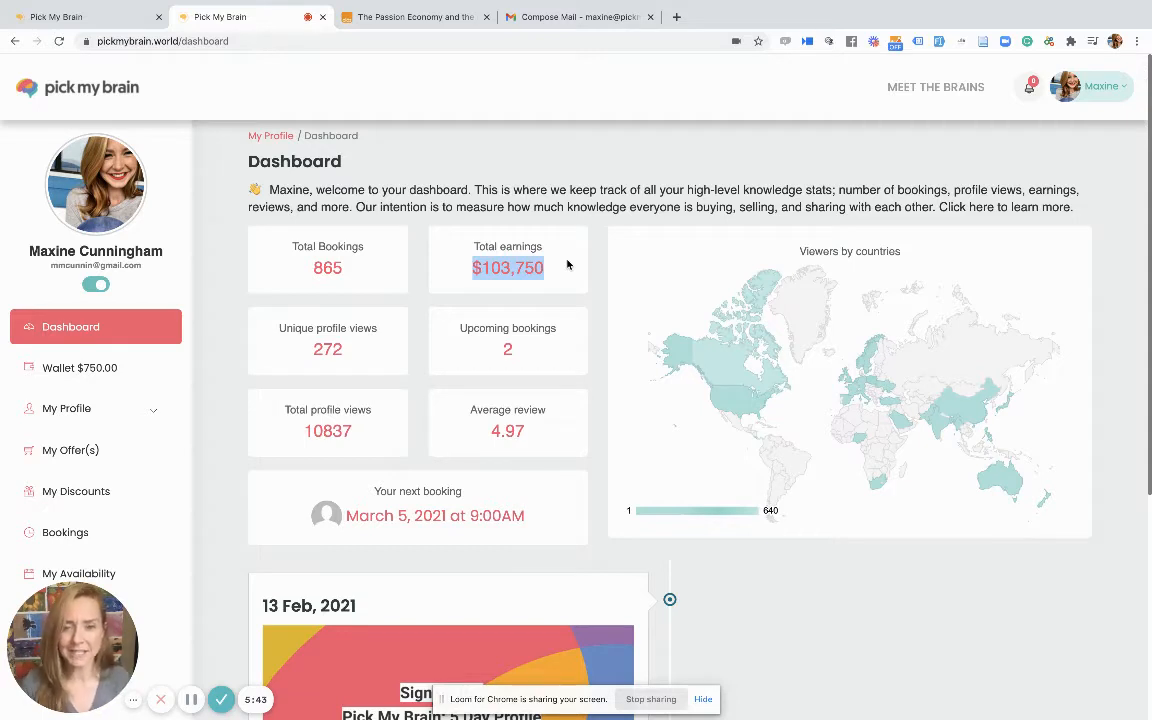
pyautogui.moveTo(562, 265); pyautogui.dragTo(465, 265)
pyautogui.click(467, 268)
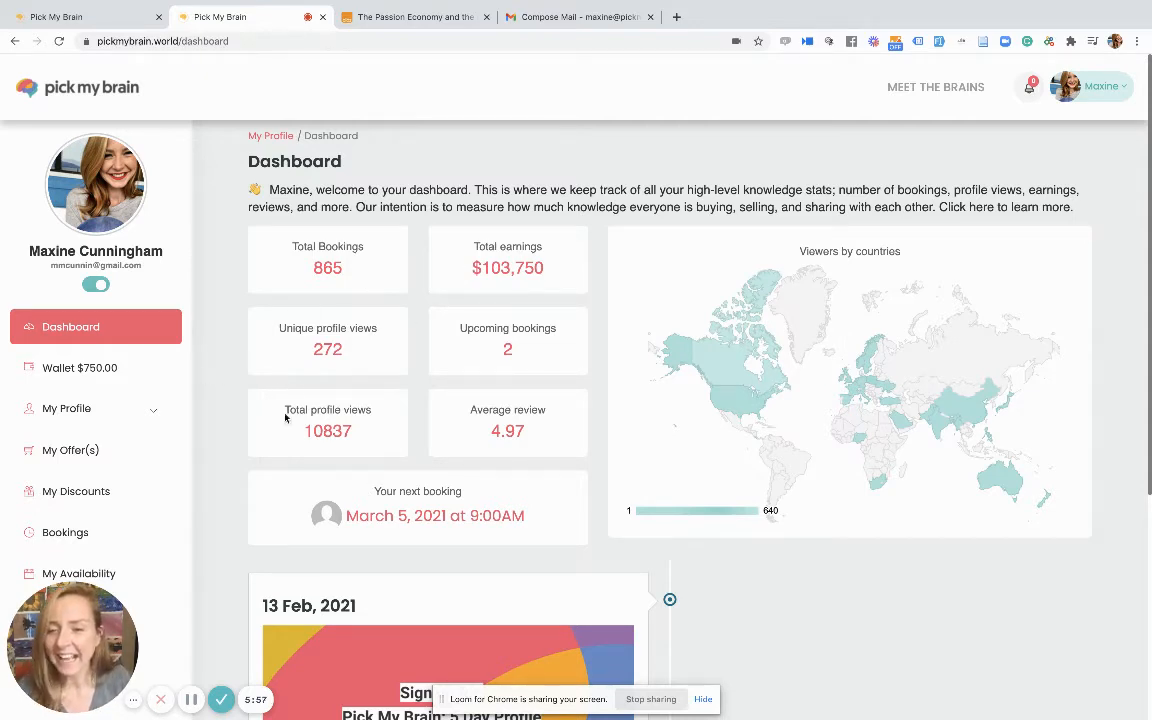
pyautogui.moveTo(310, 425); pyautogui.dragTo(354, 430)
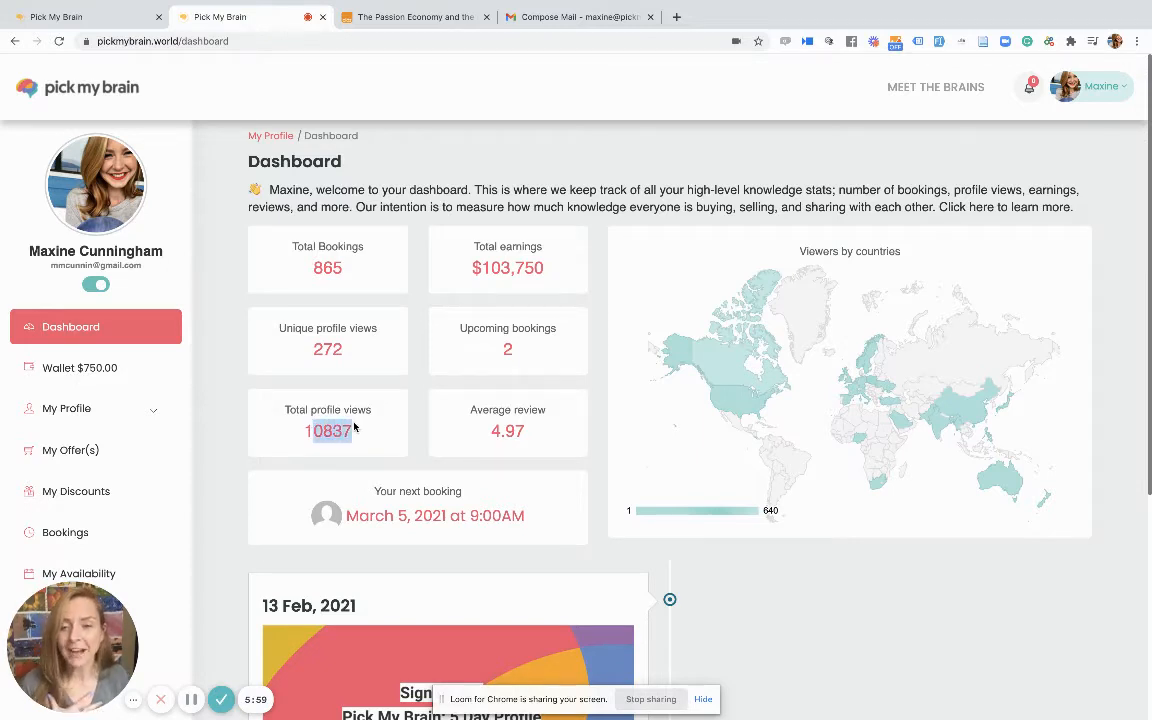
pyautogui.moveTo(514, 347); pyautogui.dragTo(493, 355)
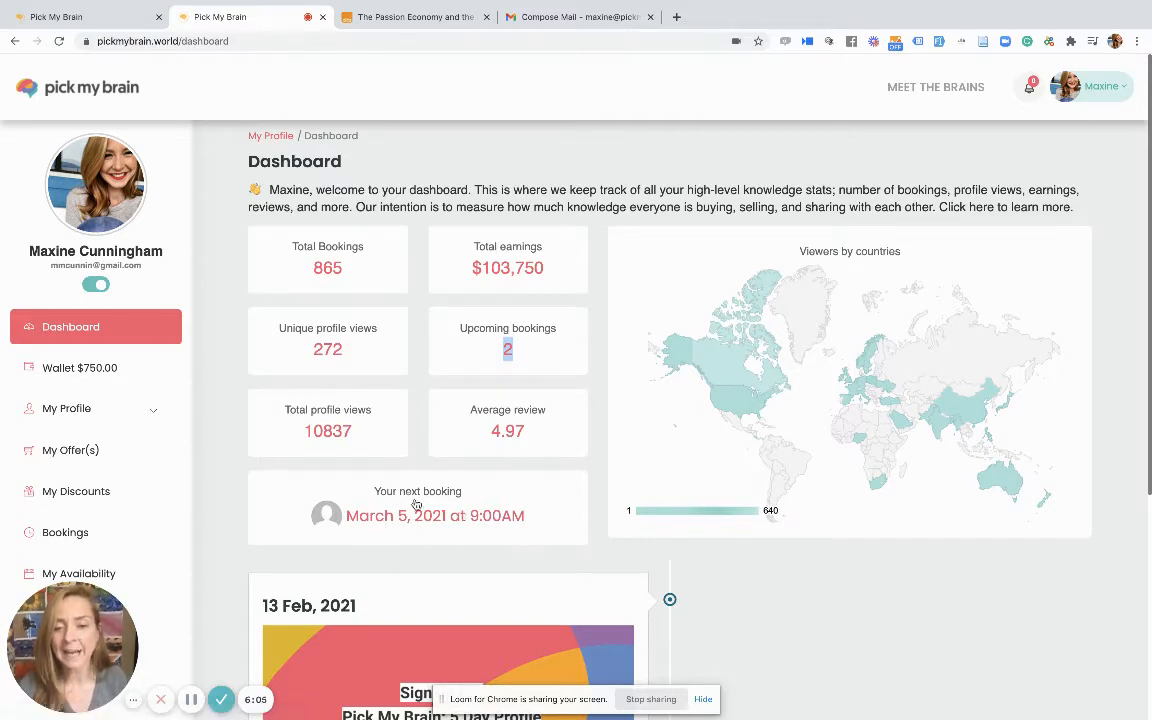
pyautogui.scroll(-1, 548, 458)
pyautogui.scroll(1, 548, 458)
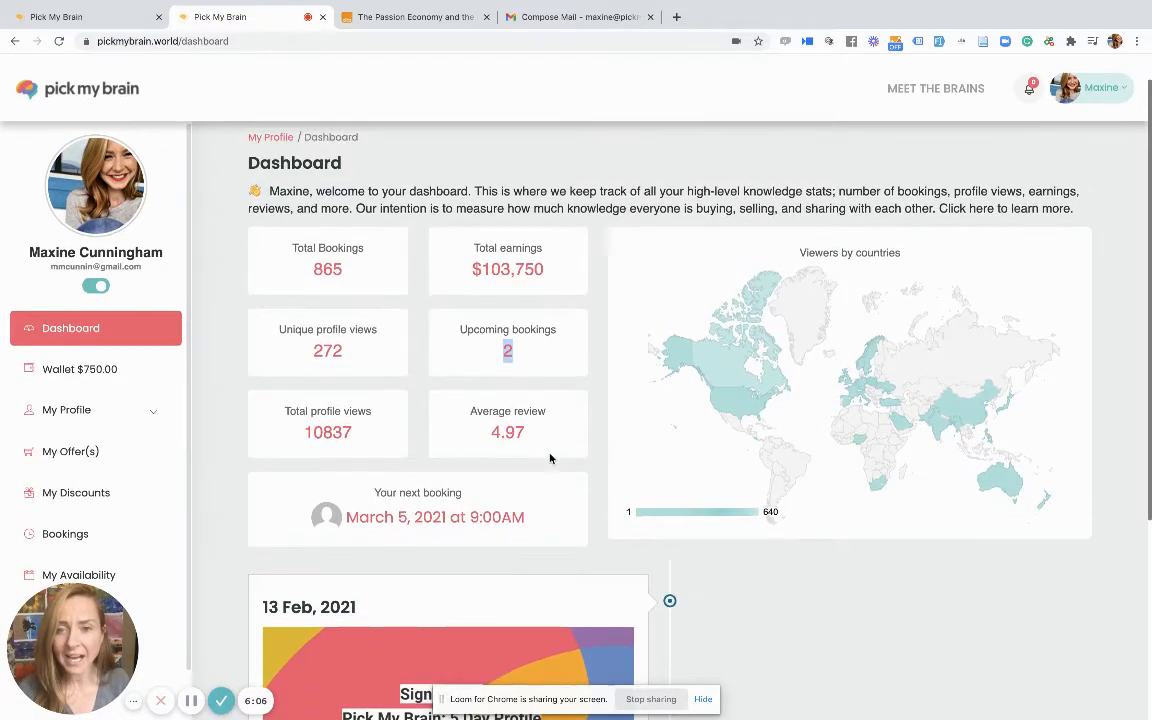
pyautogui.moveTo(756, 378)
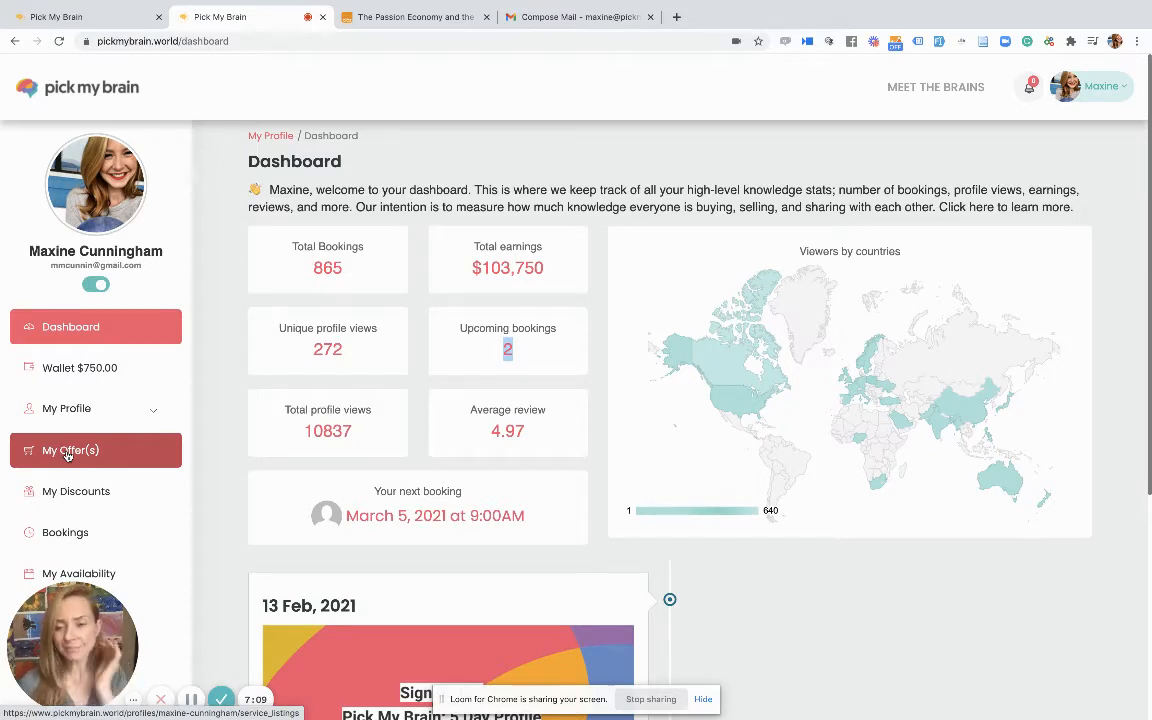
pyautogui.scroll(-1, 70, 445)
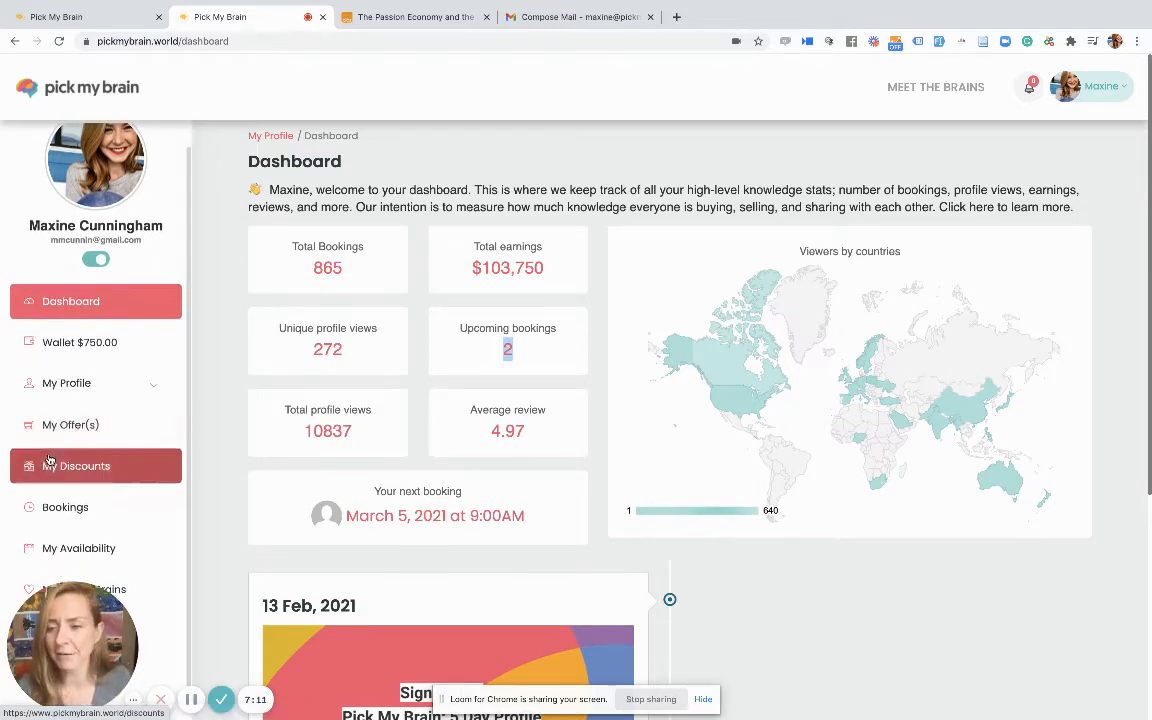
# Open My Offer(s), read the intro on signature and custom offers, and scroll to the offer list.
pyautogui.click(88, 428)
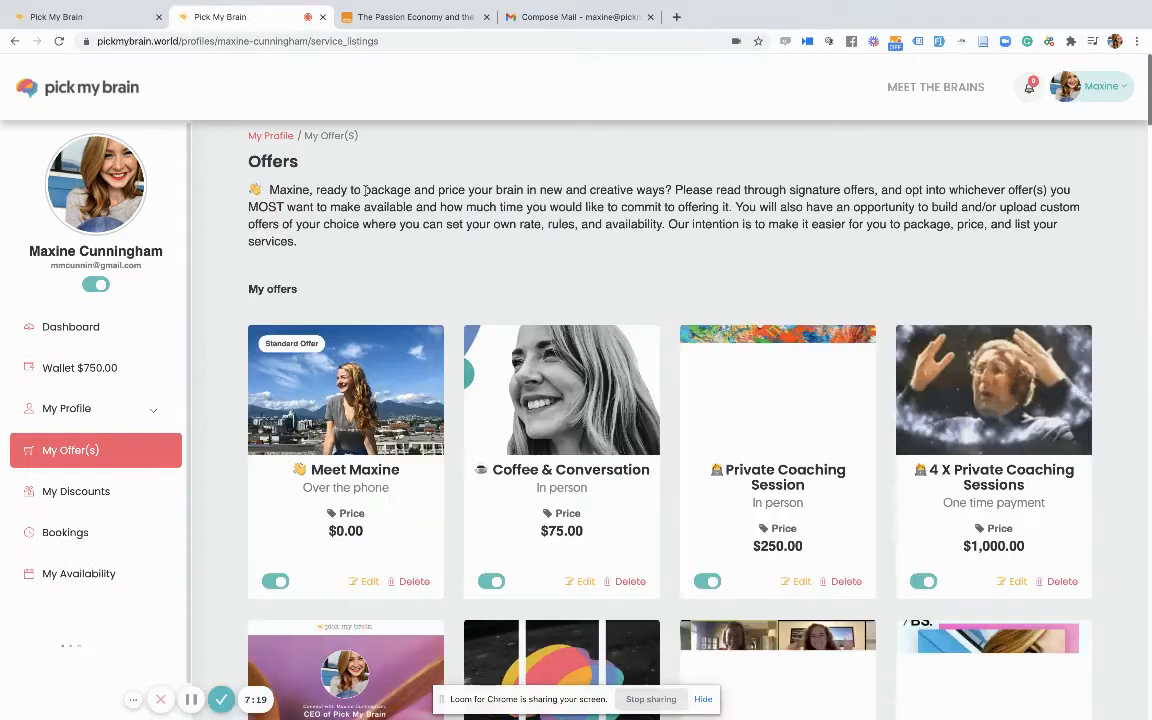
pyautogui.moveTo(362, 189); pyautogui.dragTo(676, 190)
pyautogui.click(683, 191)
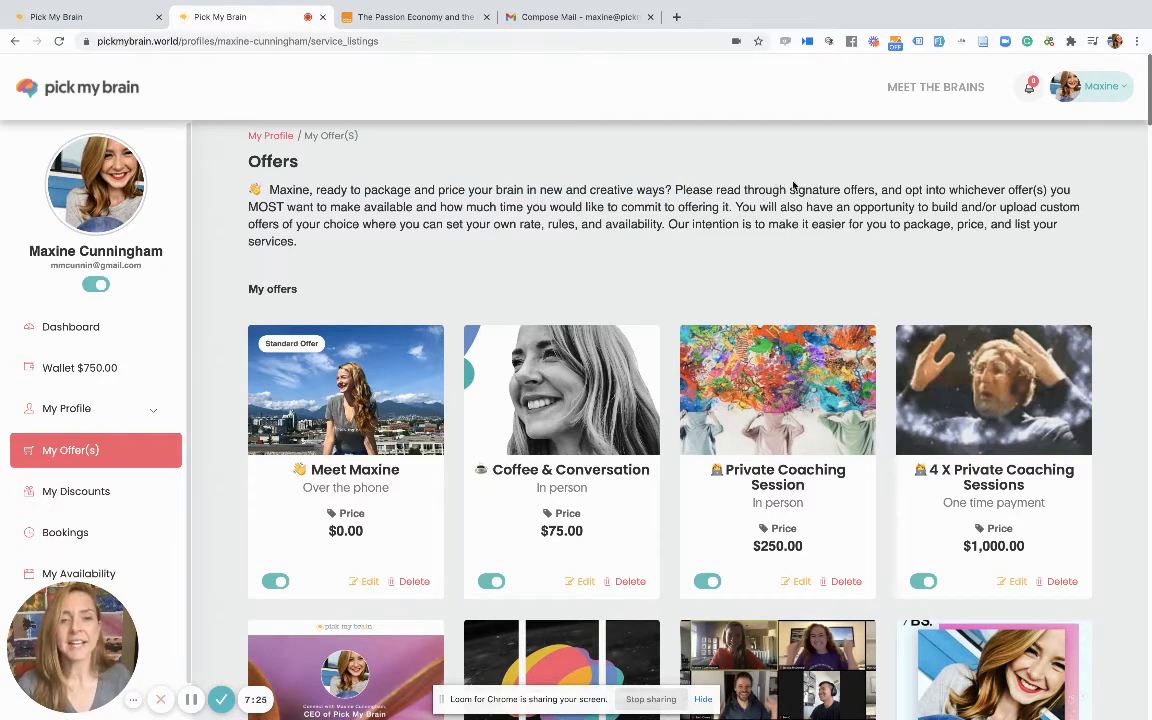
pyautogui.moveTo(793, 185)
pyautogui.mouseDown()
pyautogui.moveTo(1134, 224)
pyautogui.moveTo(1066, 203)
pyautogui.mouseUp()
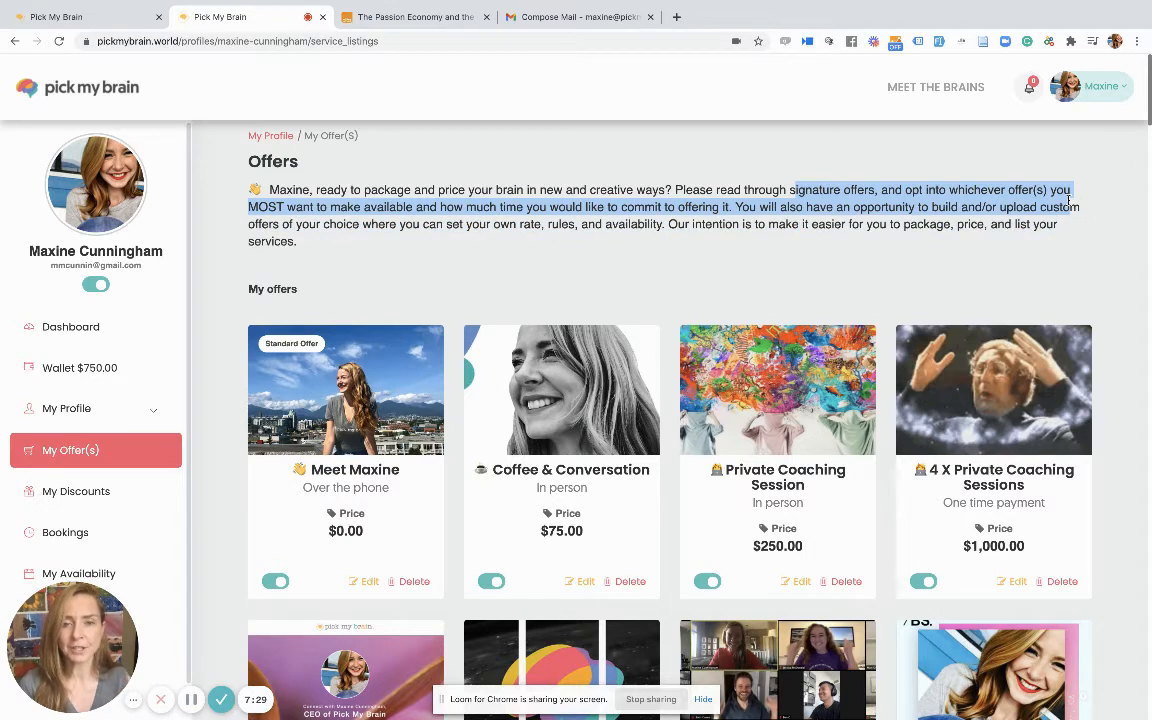
pyautogui.click(962, 166)
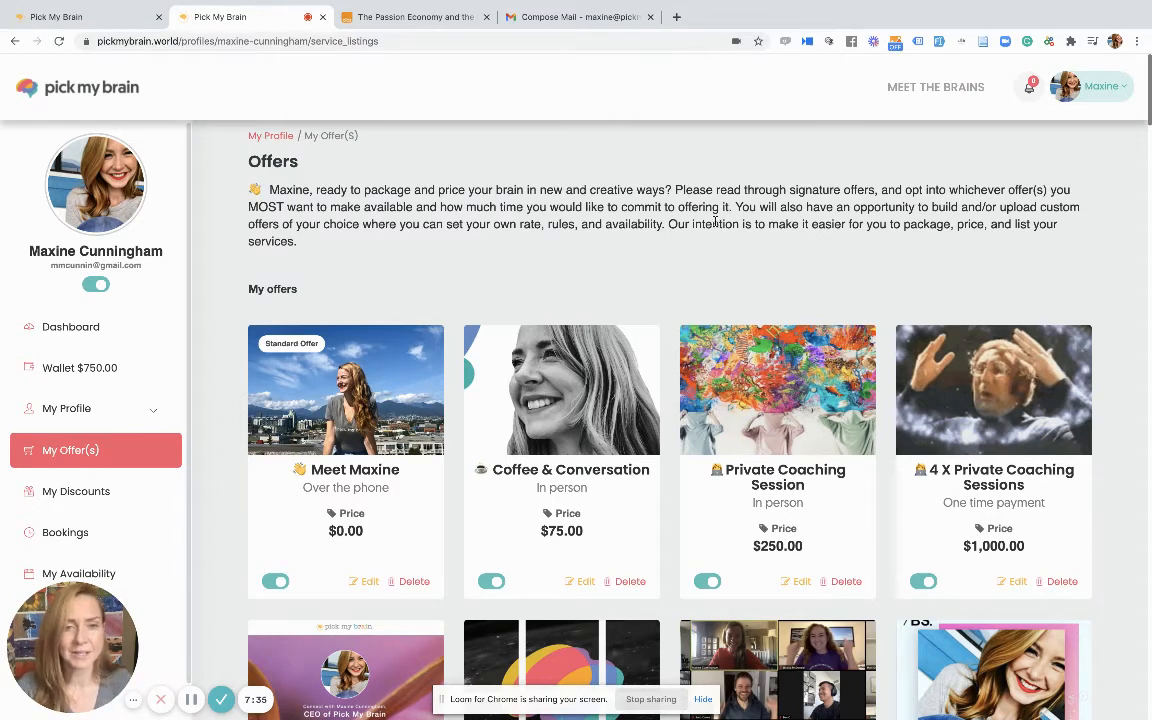
pyautogui.moveTo(731, 207); pyautogui.dragTo(733, 224)
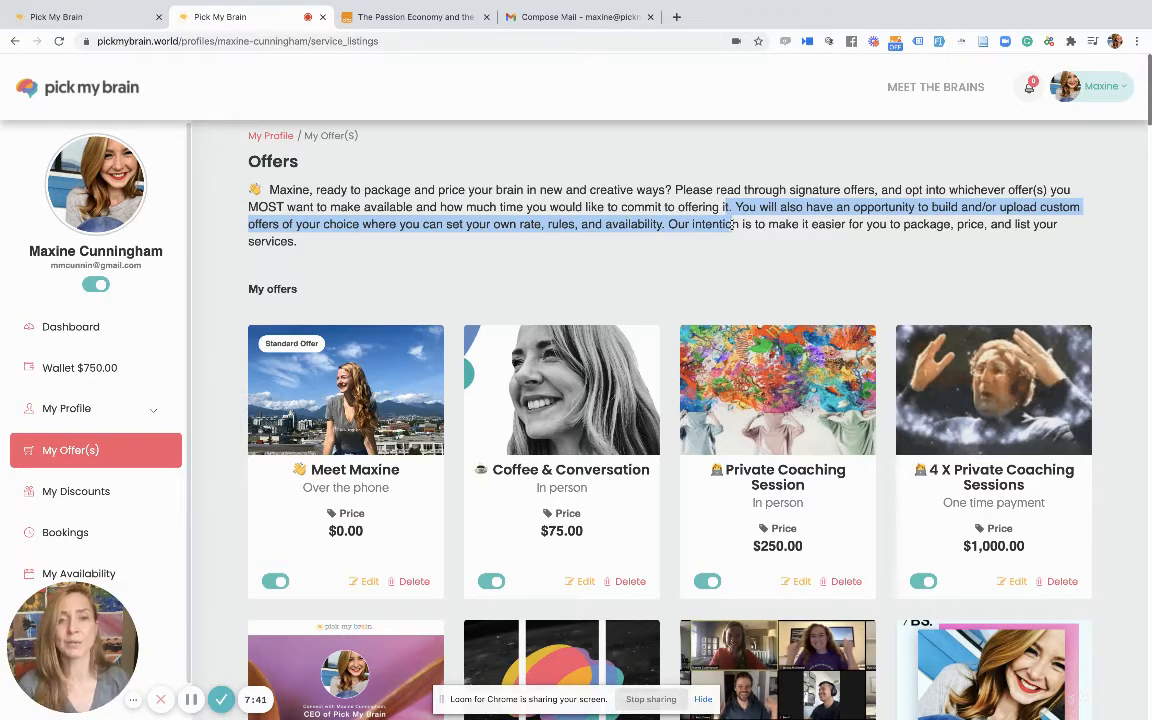
pyautogui.click(733, 224)
pyautogui.scroll(-1, 733, 224)
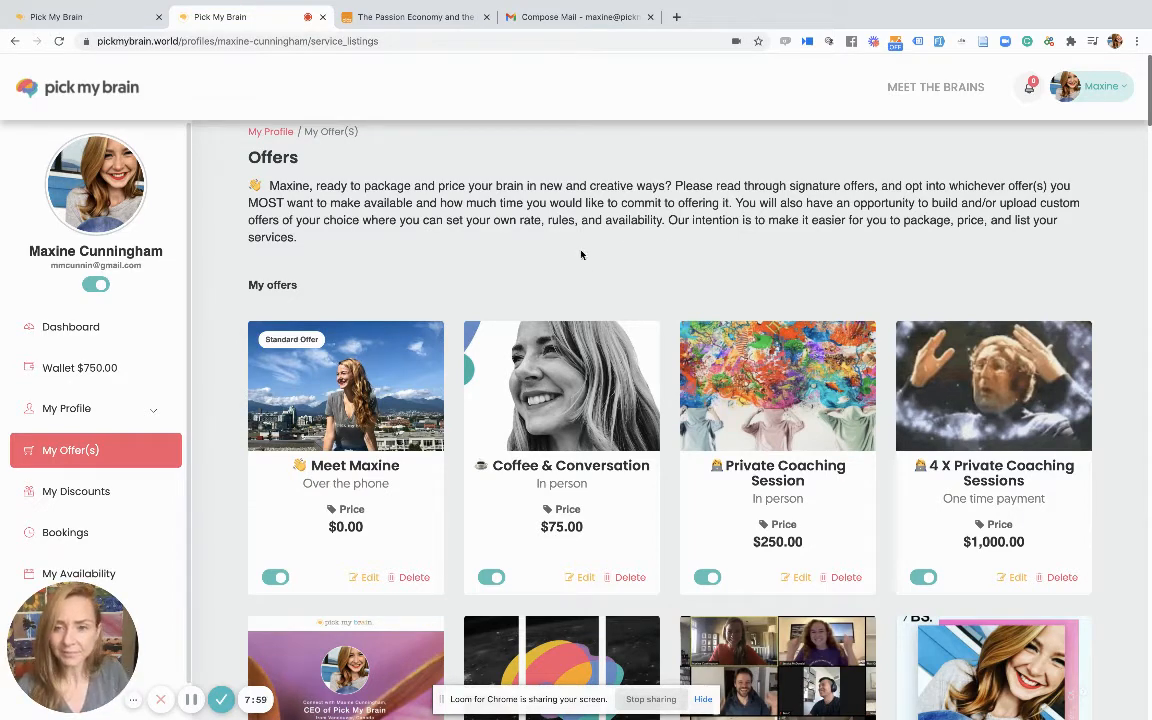
pyautogui.scroll(-2, 515, 196)
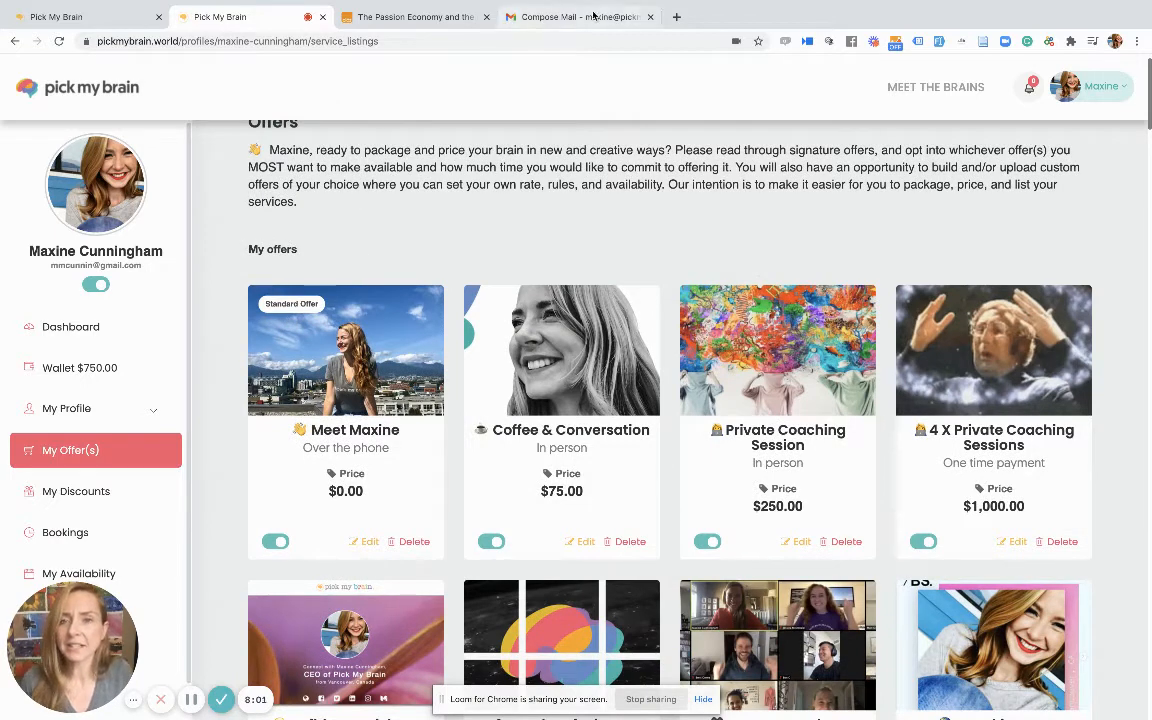
# In a new tab next to the Pick My Brain tabs, load pickmybrain.world's public profile page.
pyautogui.click(676, 17)
pyautogui.moveTo(672, 17); pyautogui.dragTo(370, 33)
pyautogui.click(364, 41)
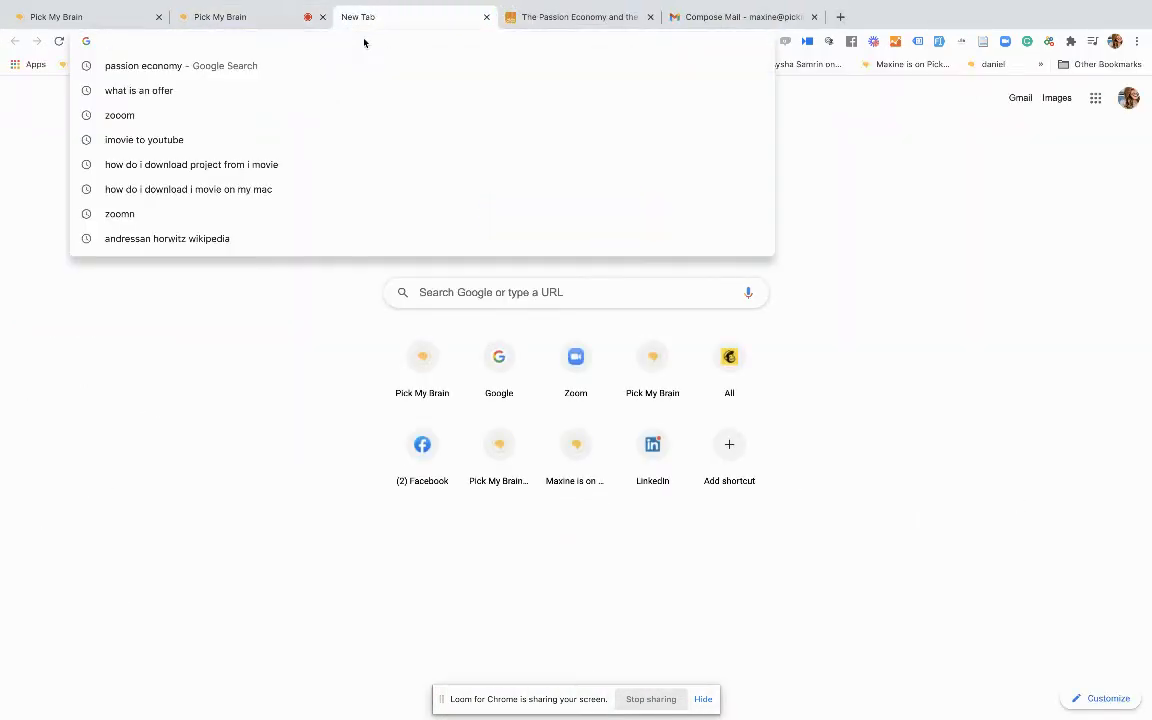
pyautogui.write('pickmybrain.world')
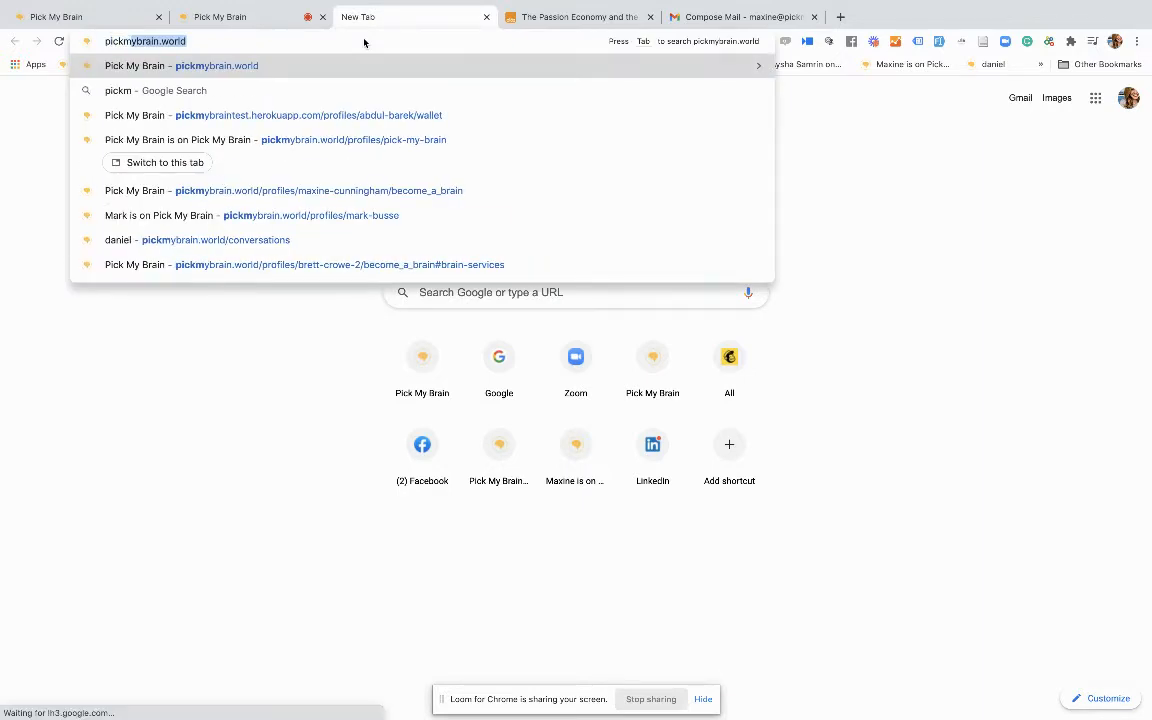
pyautogui.press('Right')
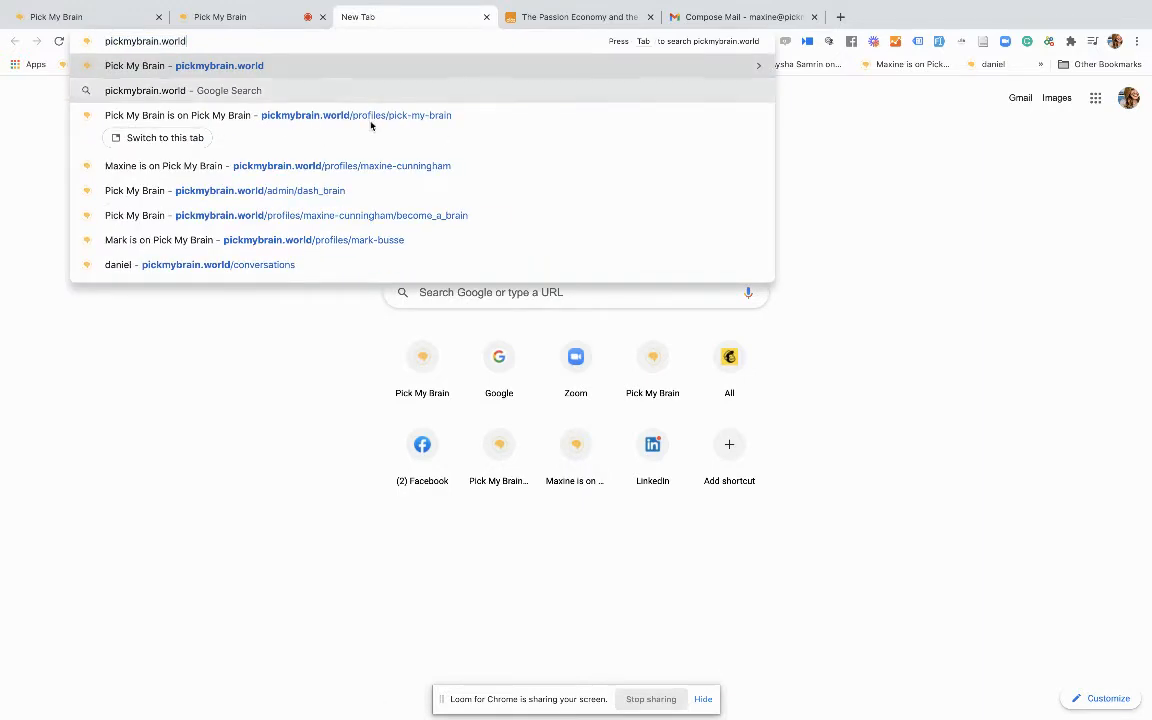
pyautogui.click(370, 166)
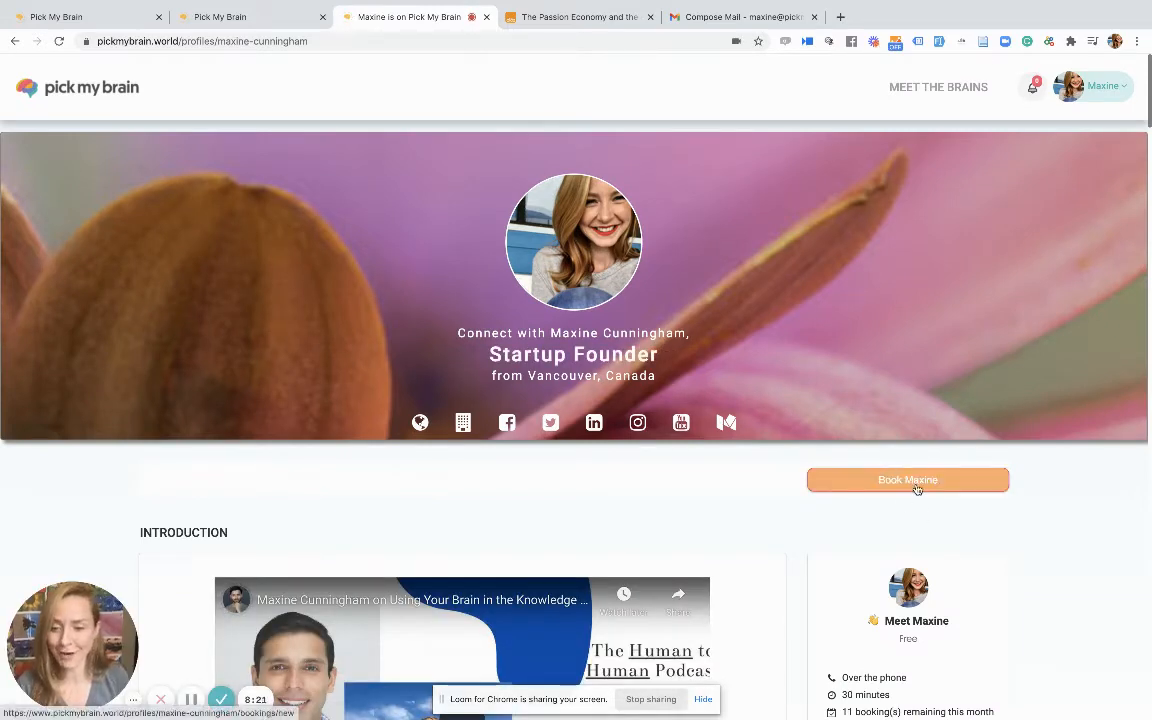
# Scroll to the free intro offer, note the 336 calls taken, and expand its full description.
pyautogui.scroll(-3, 941, 589)
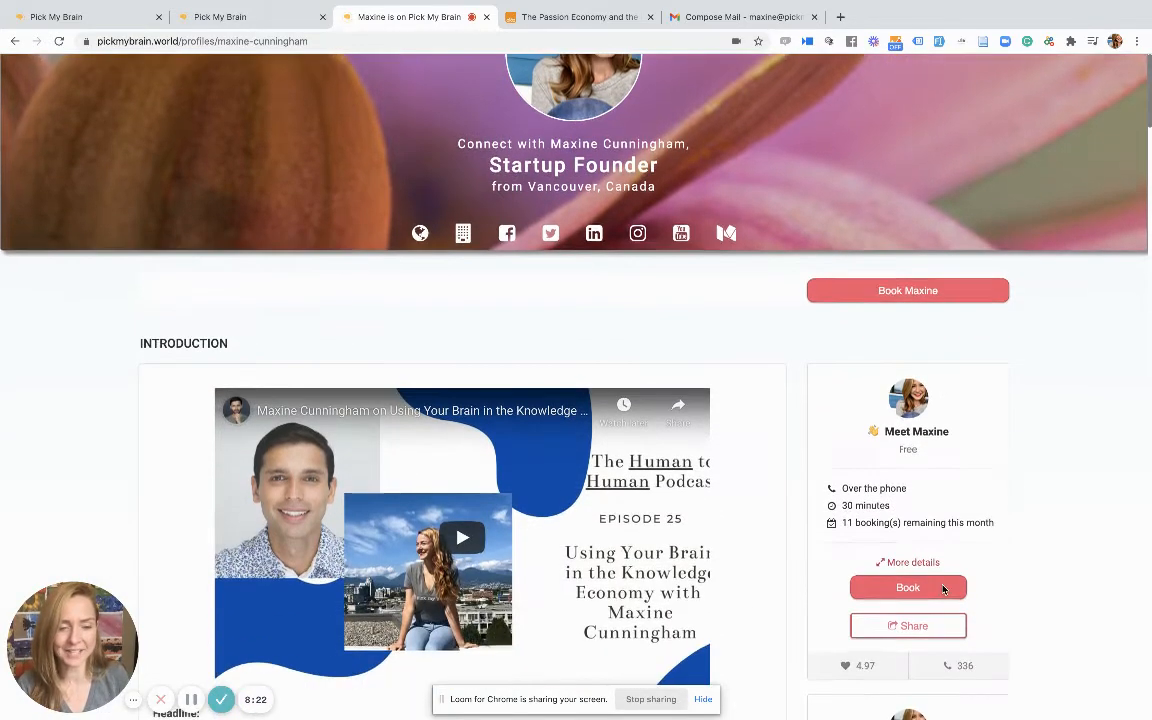
pyautogui.scroll(-3, 942, 589)
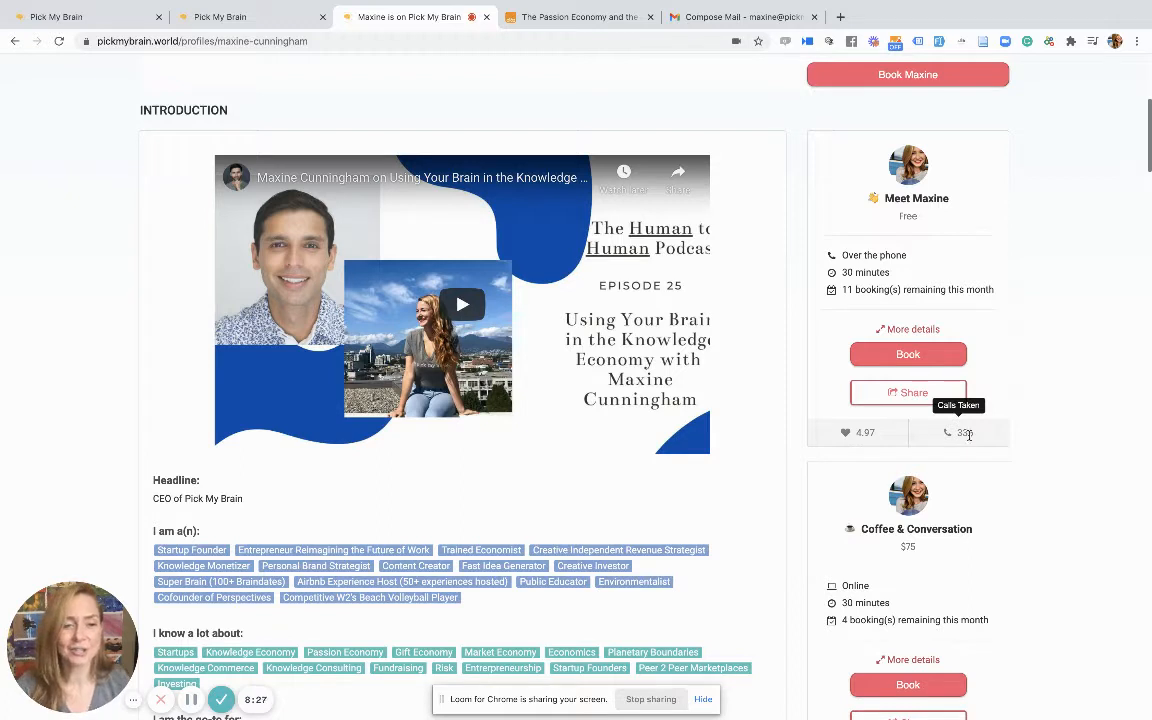
pyautogui.doubleClick(965, 432)
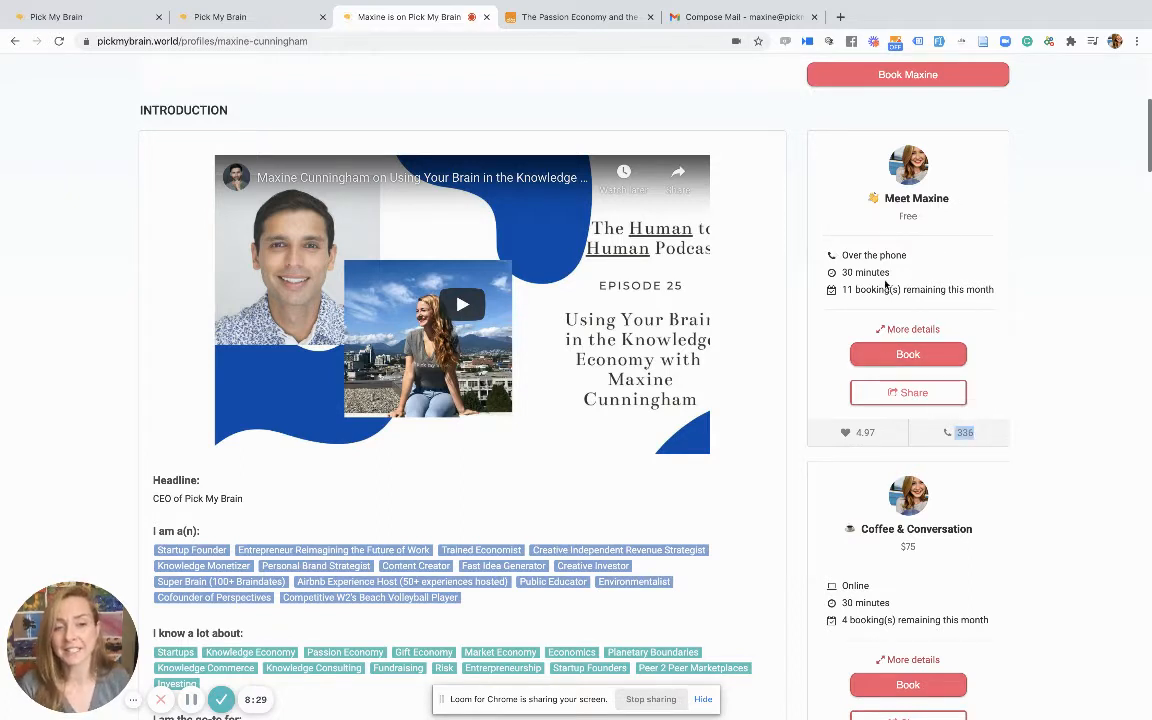
pyautogui.moveTo(830, 255); pyautogui.dragTo(932, 259)
pyautogui.click(930, 262)
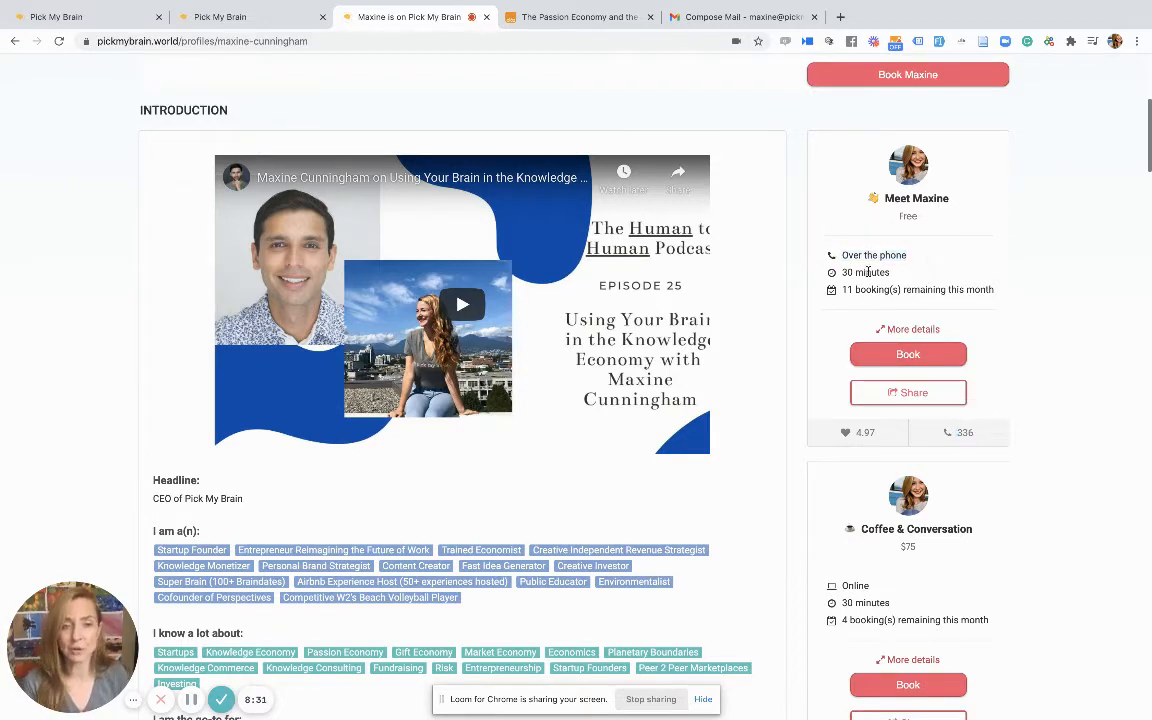
pyautogui.moveTo(900, 213); pyautogui.dragTo(921, 224)
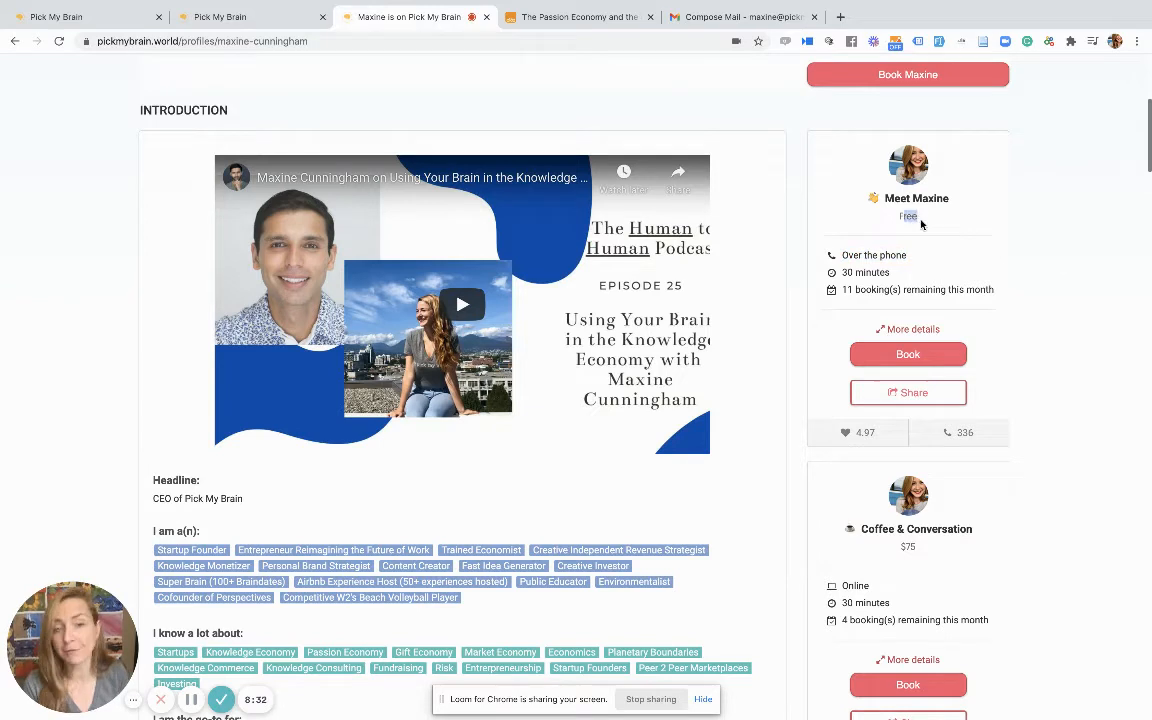
pyautogui.click(910, 329)
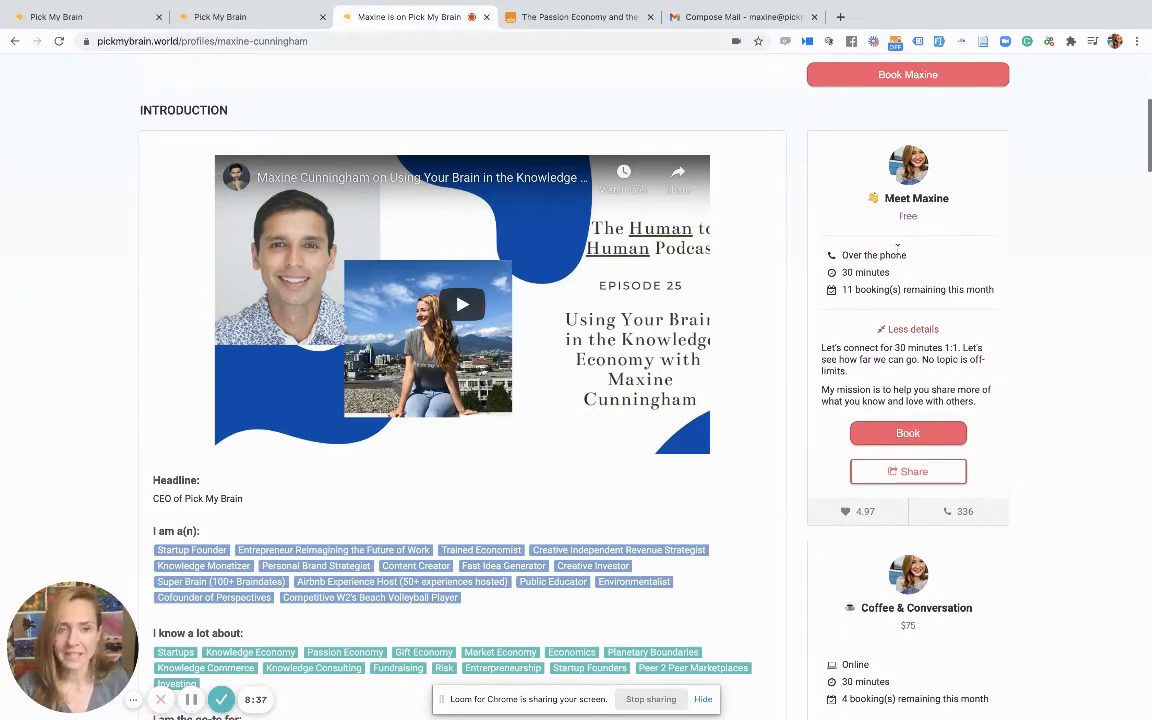
# Review the Meet Maxine offer's title, phone format, 30-minute duration, remaining bookings and description.
pyautogui.moveTo(864, 198); pyautogui.dragTo(956, 200)
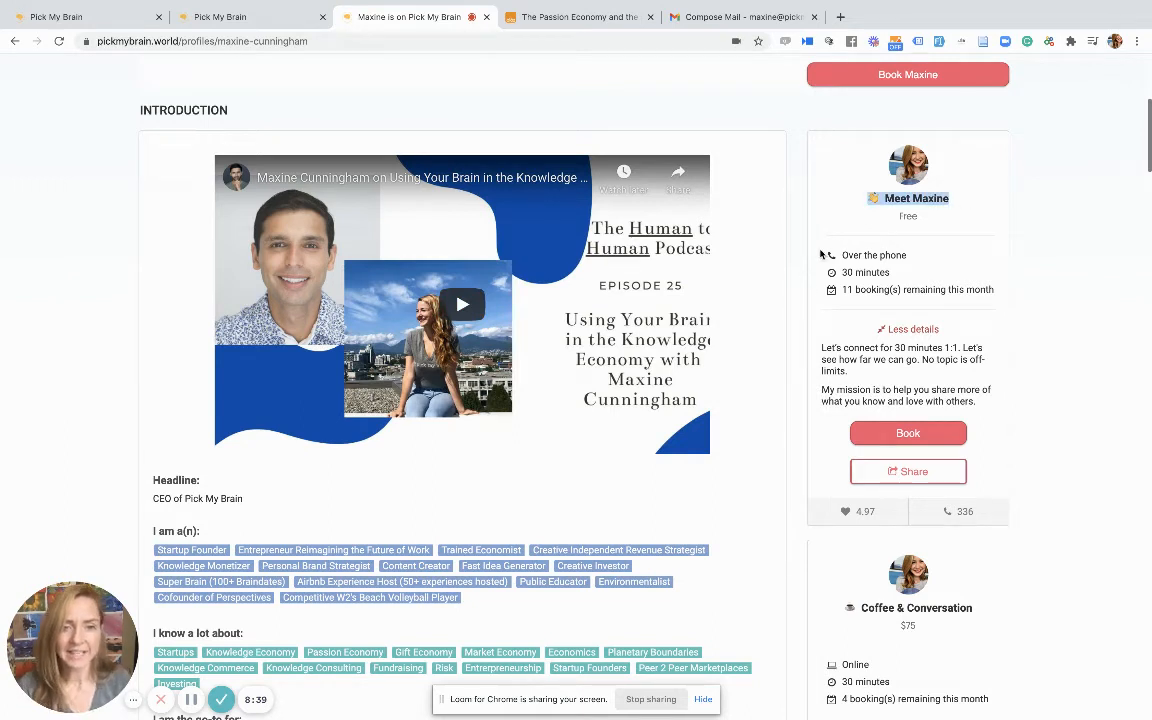
pyautogui.moveTo(840, 255); pyautogui.dragTo(928, 254)
pyautogui.moveTo(840, 272); pyautogui.dragTo(925, 279)
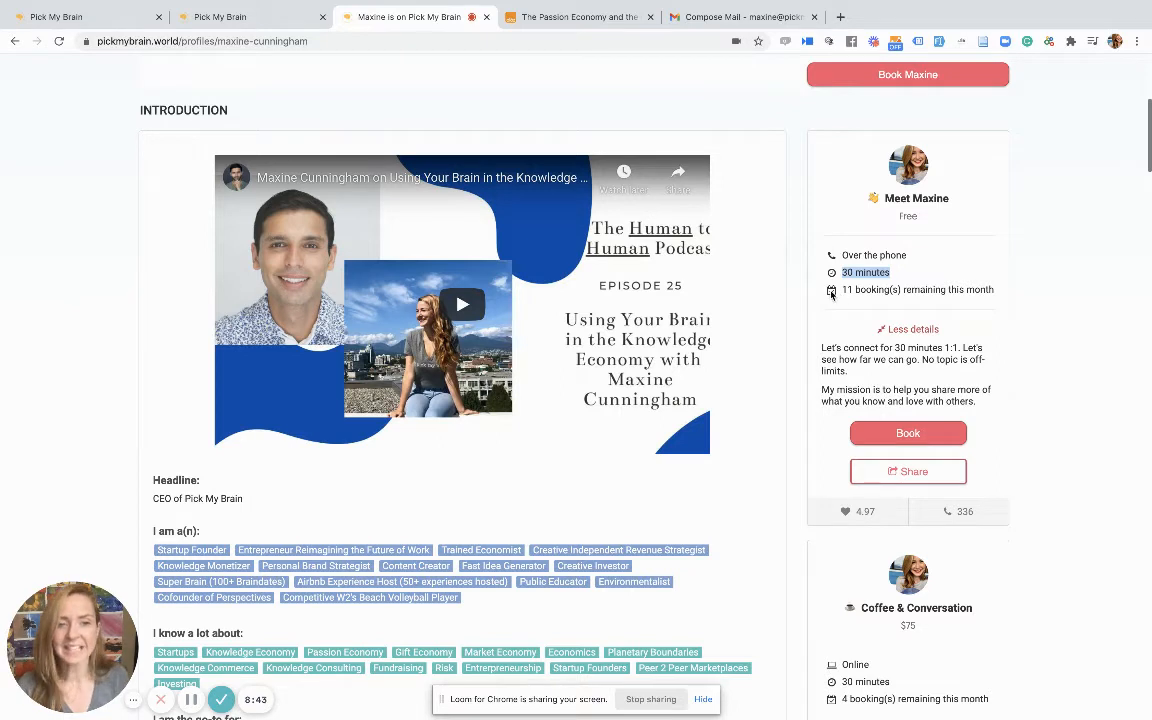
pyautogui.moveTo(840, 289); pyautogui.dragTo(1012, 295)
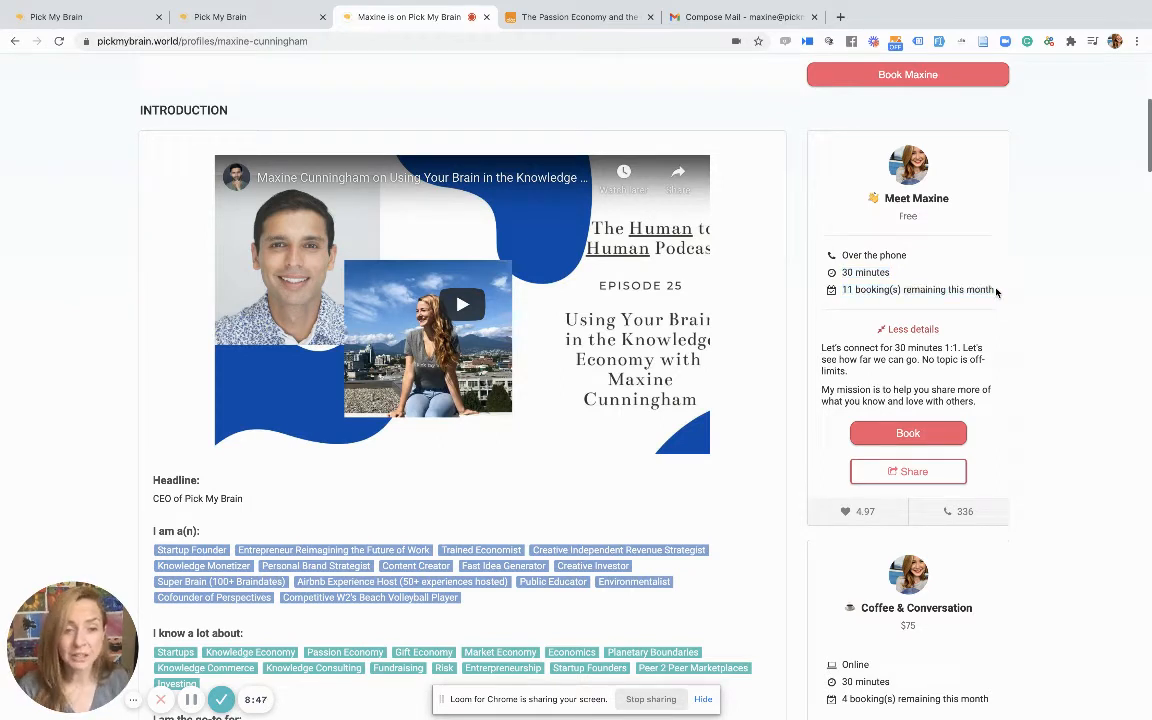
pyautogui.moveTo(820, 347); pyautogui.dragTo(978, 390)
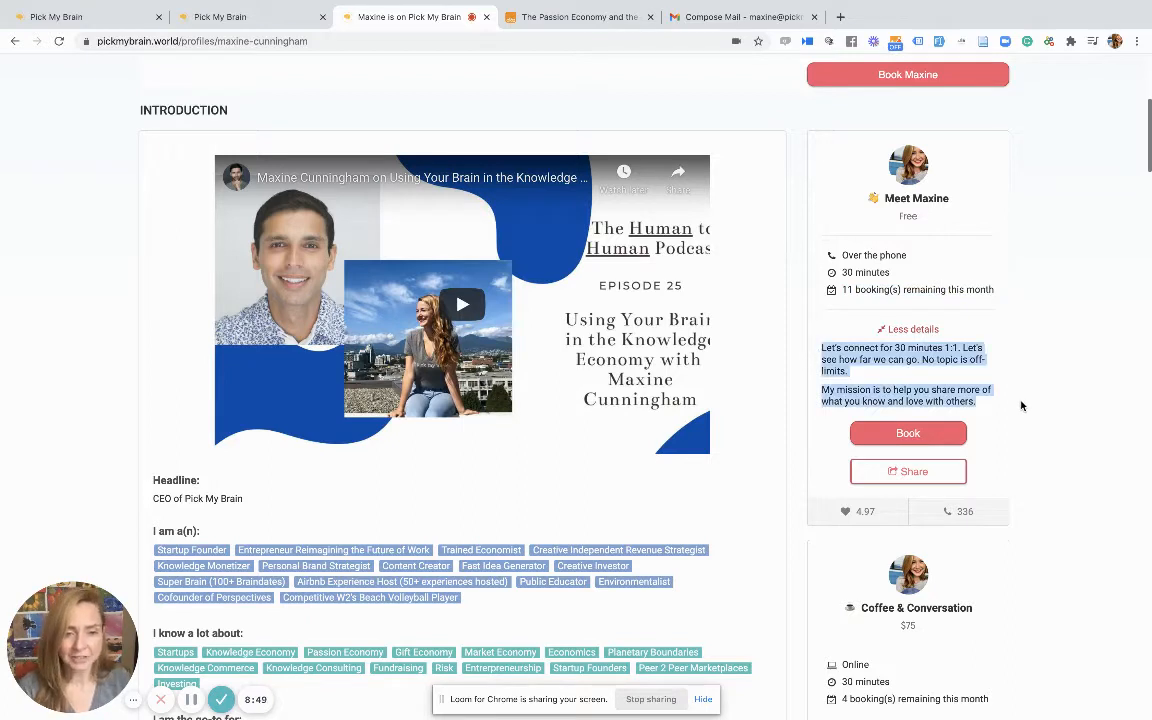
pyautogui.click(1021, 405)
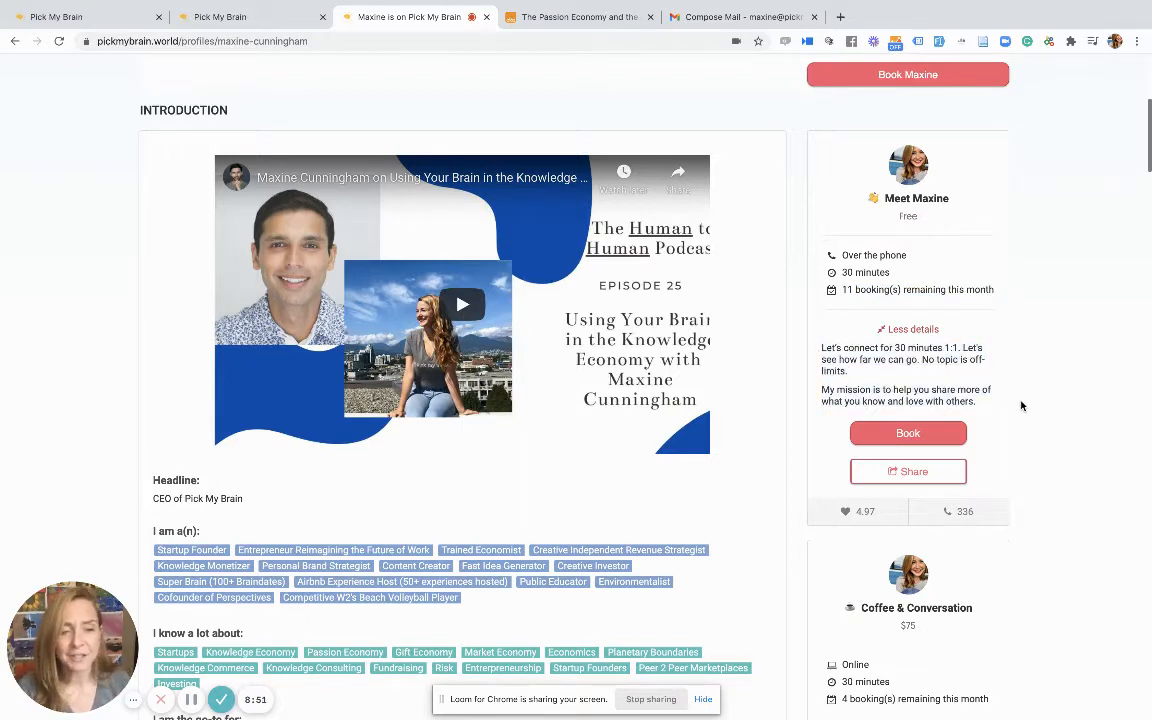
pyautogui.scroll(-1, 1021, 406)
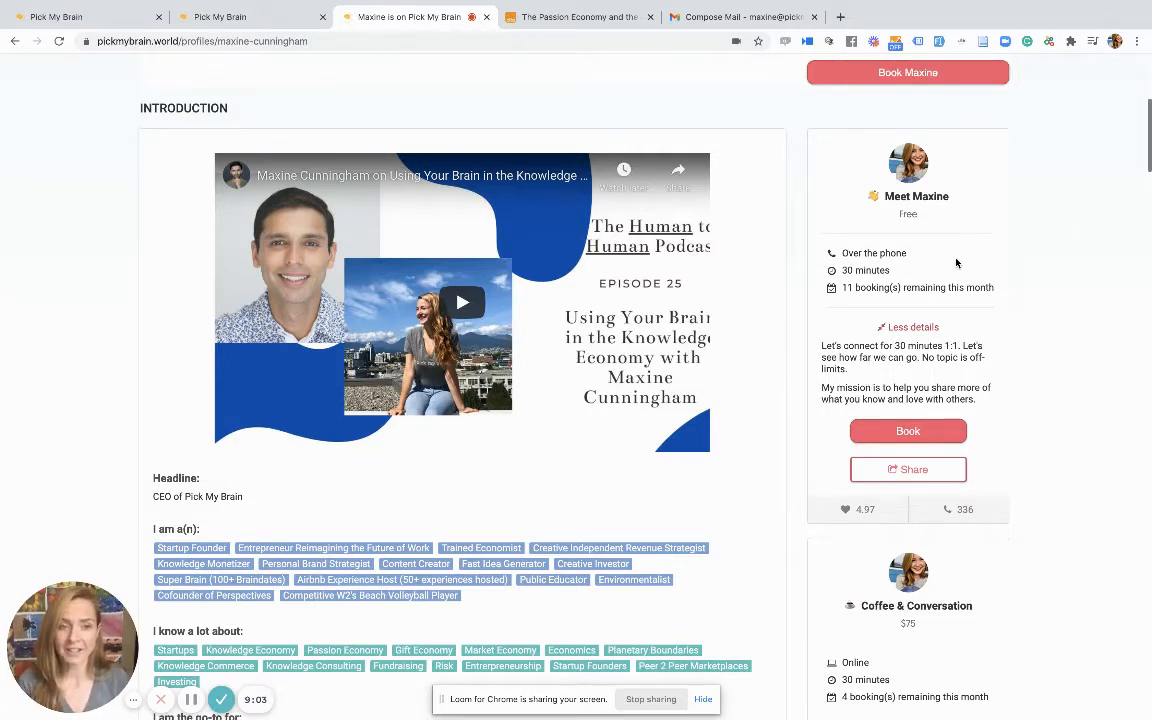
# Recheck the offer details, dismiss the accidental right-click menu, and collapse the Meet Maxine description.
pyautogui.moveTo(897, 214); pyautogui.dragTo(925, 222)
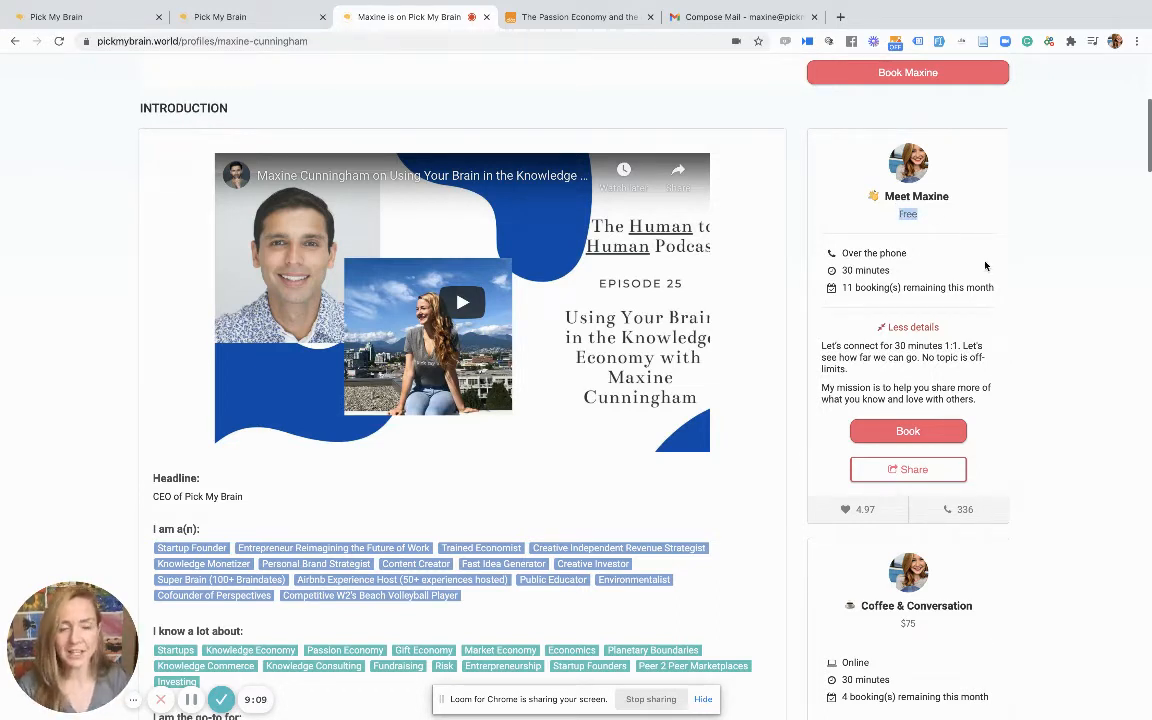
pyautogui.click(985, 266)
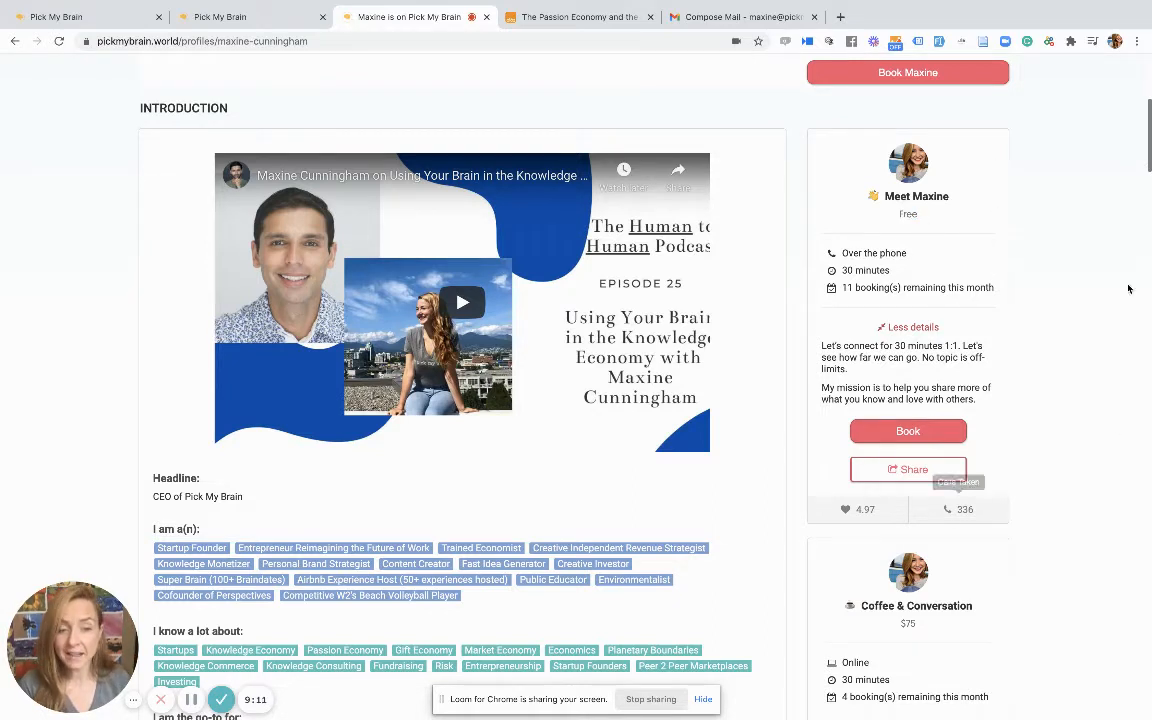
pyautogui.moveTo(884, 196); pyautogui.dragTo(1013, 200)
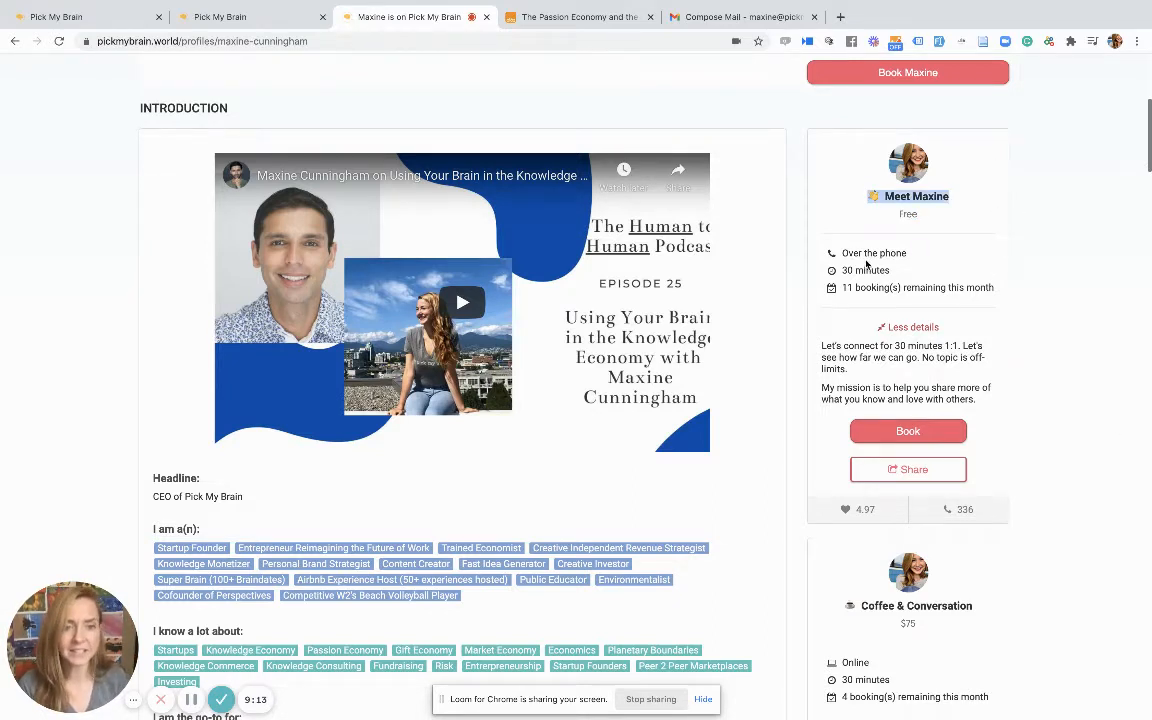
pyautogui.moveTo(843, 253); pyautogui.dragTo(920, 260)
pyautogui.moveTo(842, 270); pyautogui.dragTo(990, 314)
pyautogui.rightClick(823, 346)
pyautogui.click(1044, 400)
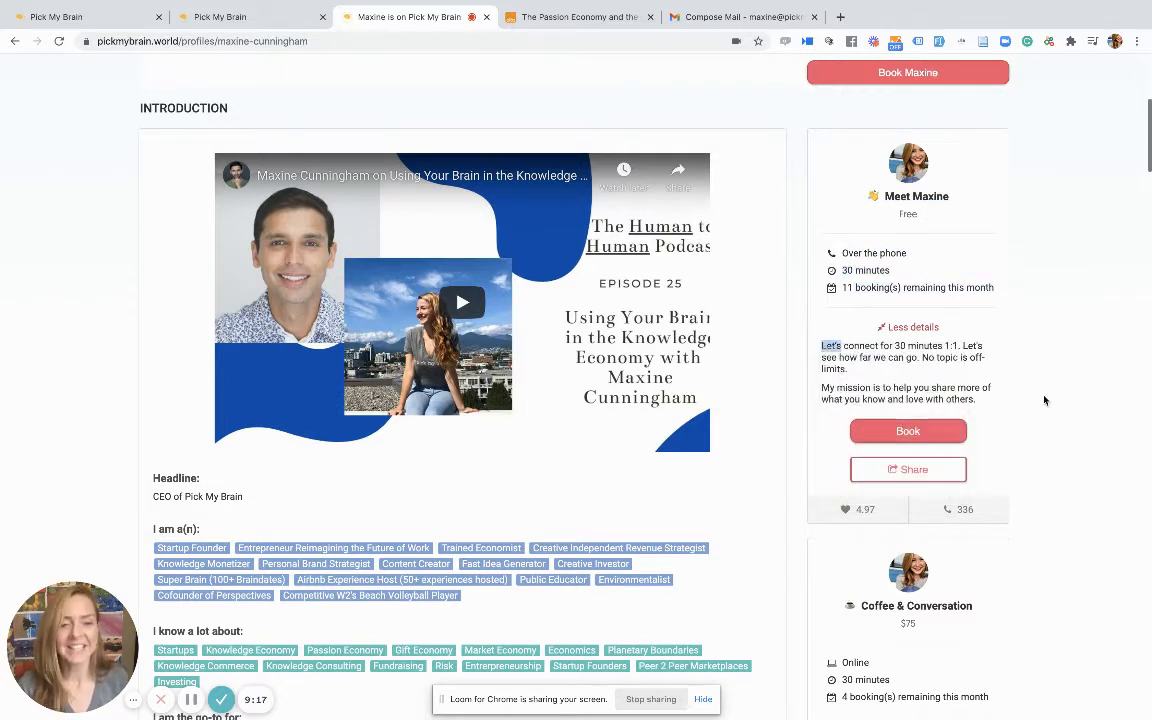
pyautogui.click(1044, 400)
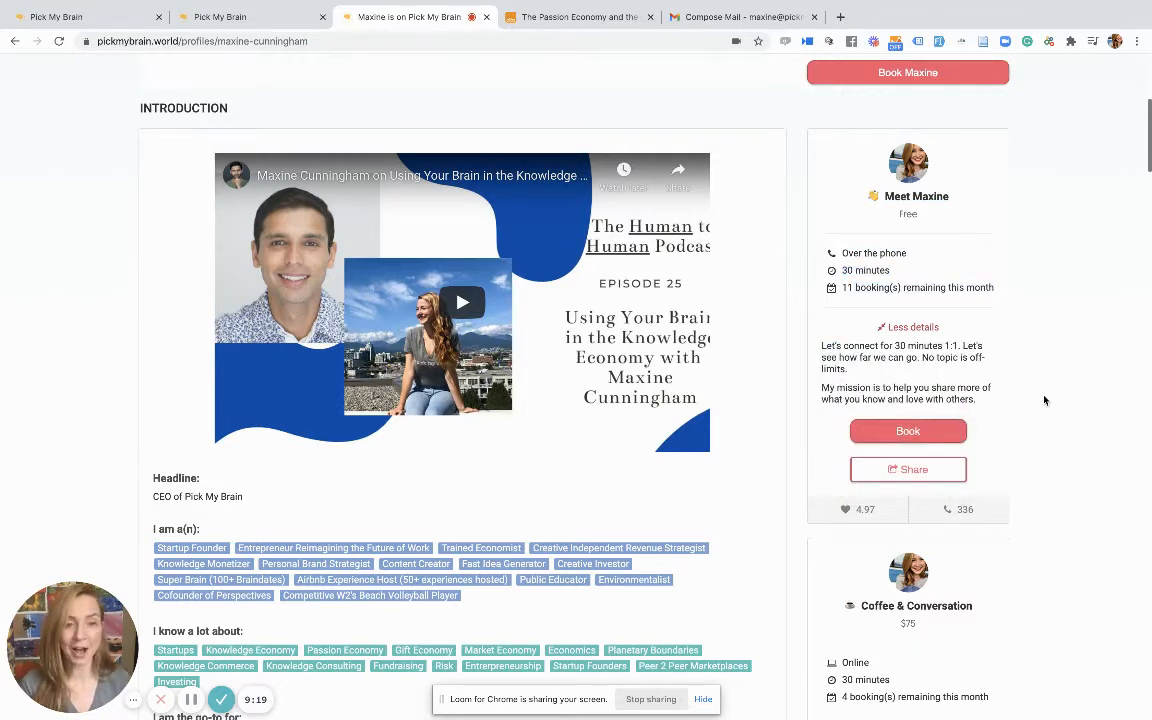
pyautogui.click(888, 327)
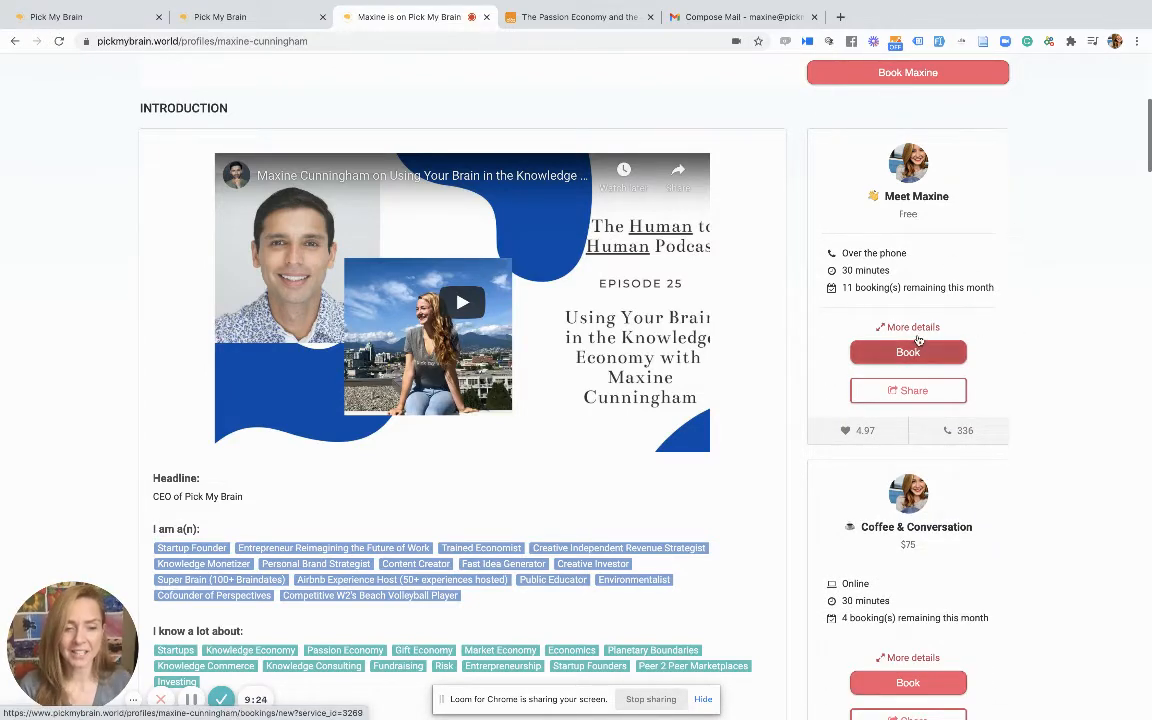
pyautogui.scroll(-3, 918, 340)
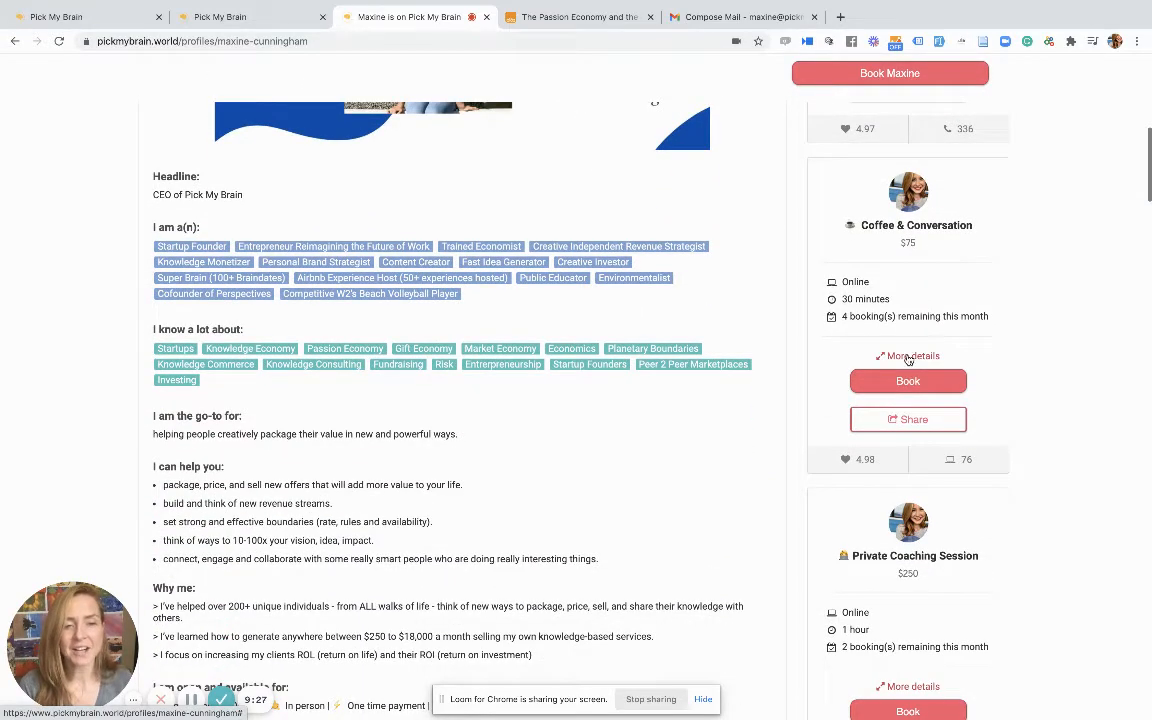
pyautogui.click(908, 357)
pyautogui.scroll(1, 870, 300)
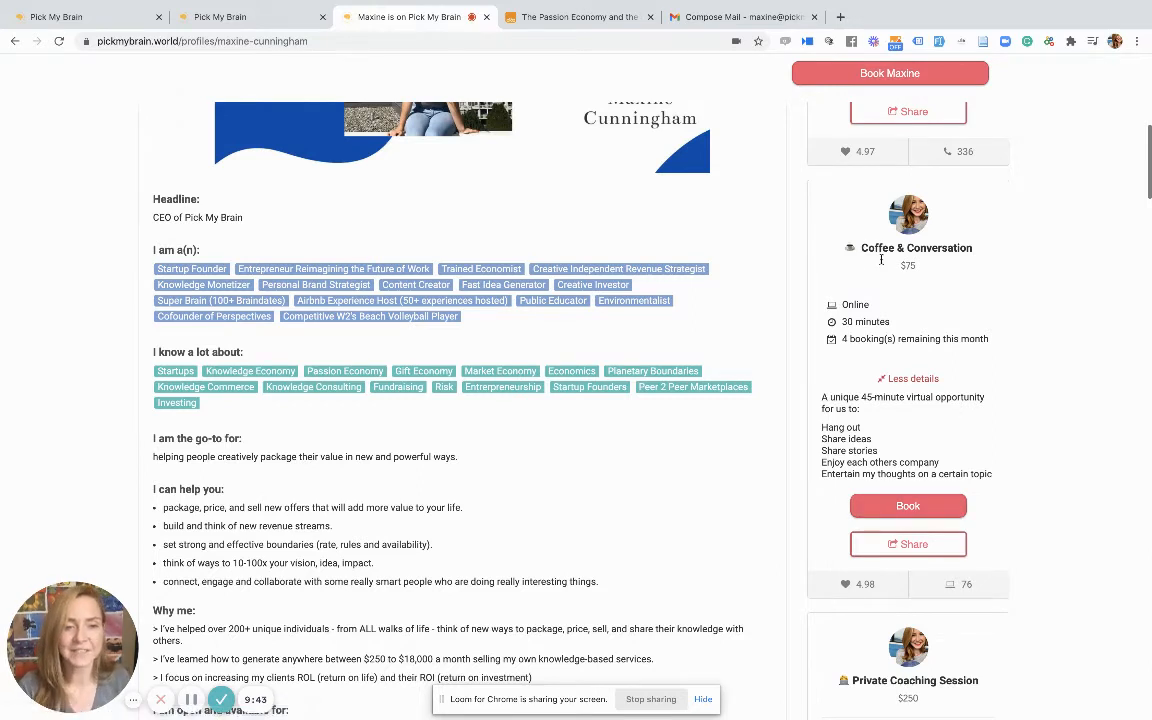
pyautogui.moveTo(820, 400); pyautogui.dragTo(863, 439)
pyautogui.click(863, 440)
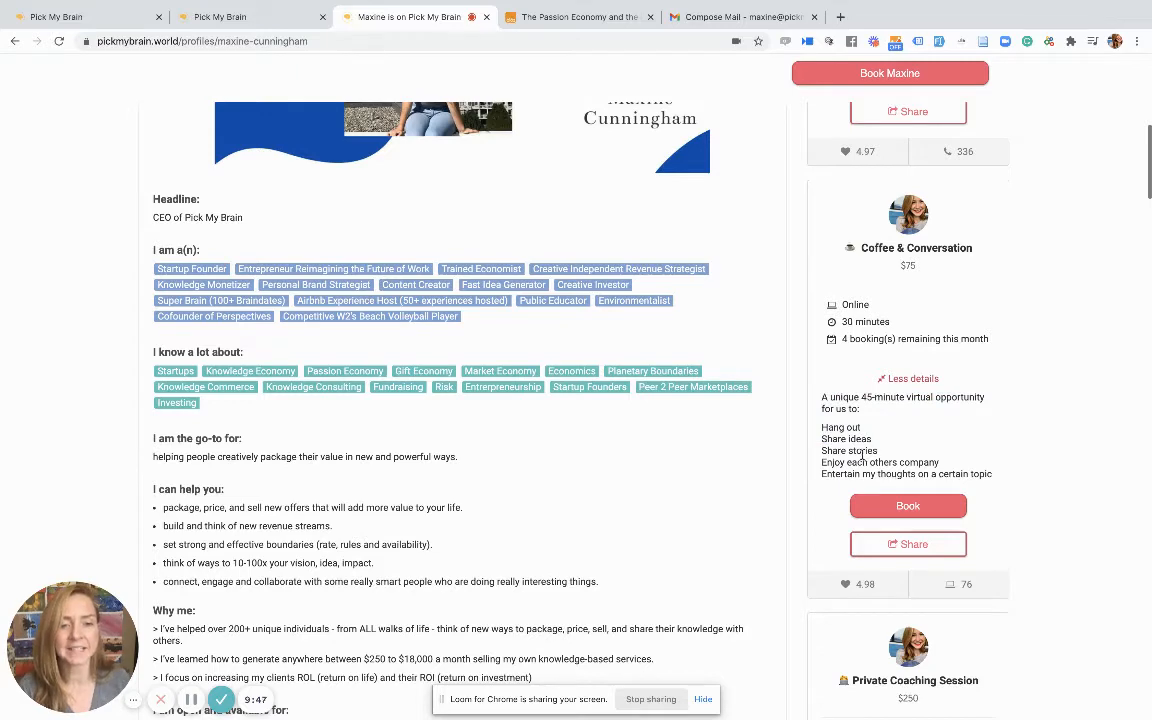
pyautogui.scroll(-1, 856, 420)
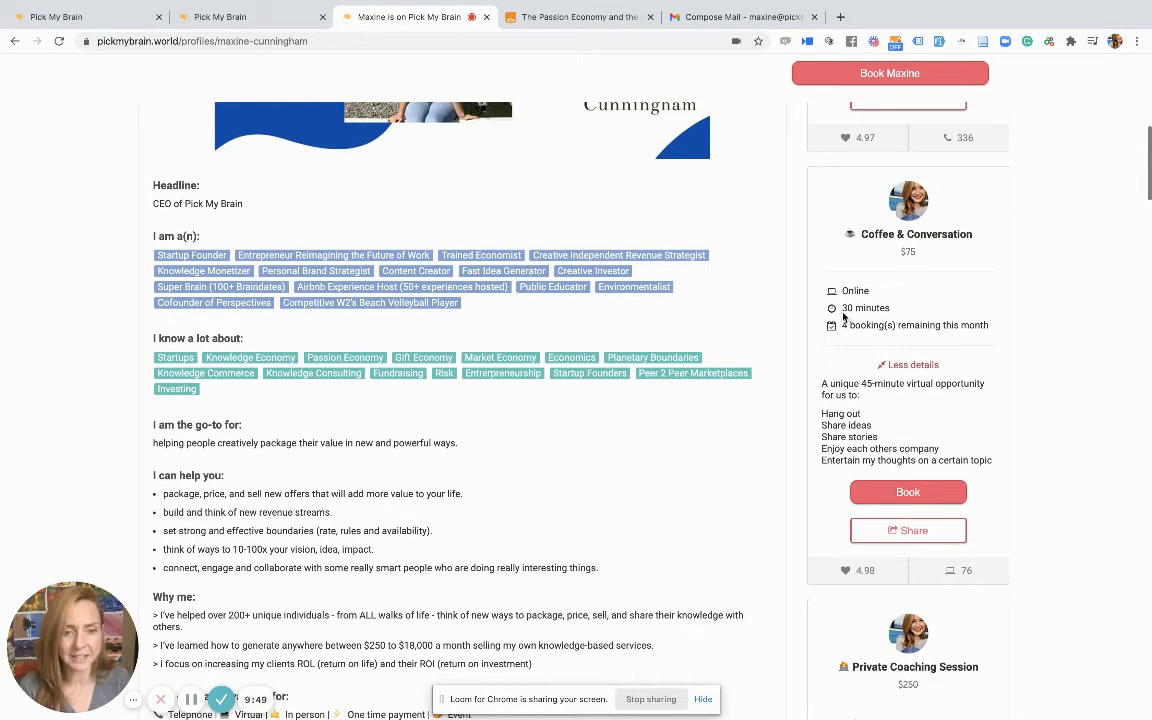
pyautogui.moveTo(841, 308); pyautogui.dragTo(890, 308)
pyautogui.click(895, 383)
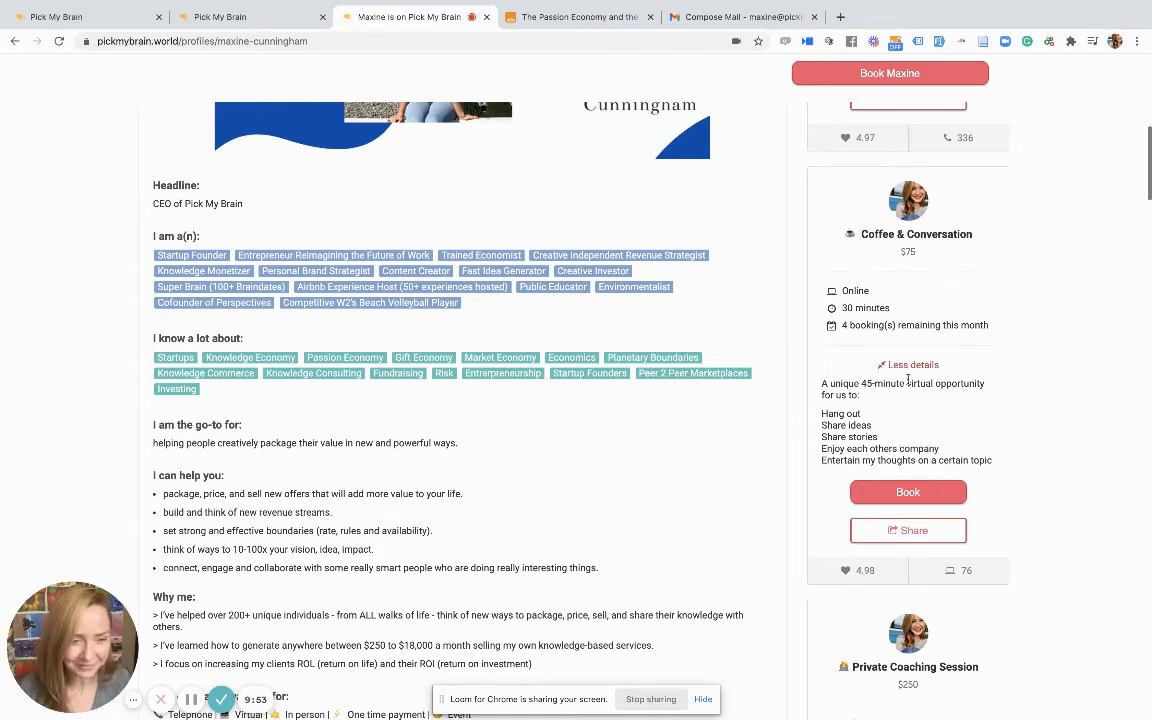
pyautogui.click(905, 365)
pyautogui.scroll(-3, 815, 208)
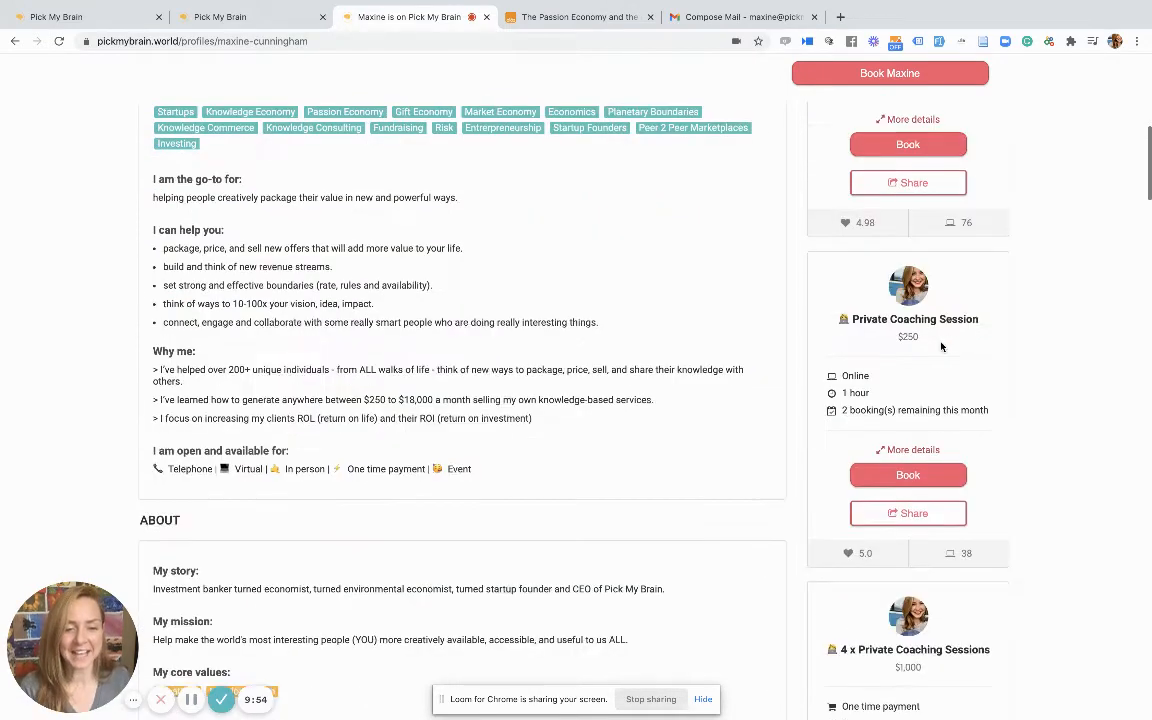
pyautogui.click(930, 452)
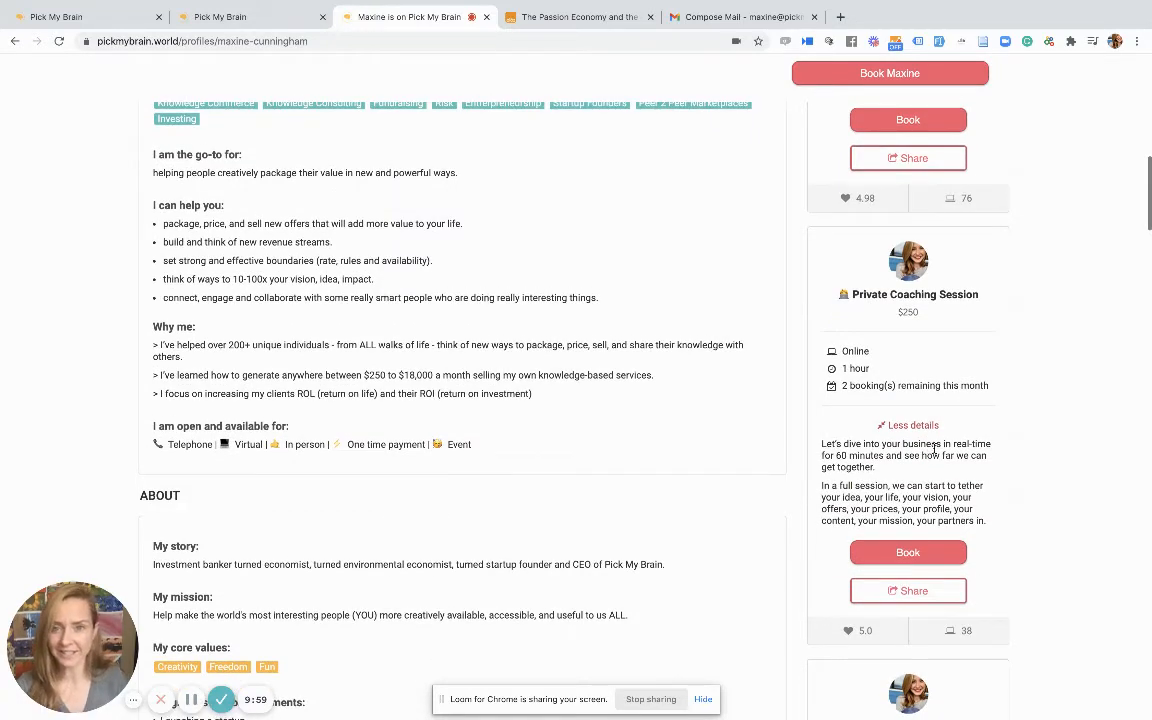
pyautogui.moveTo(838, 352); pyautogui.dragTo(998, 386)
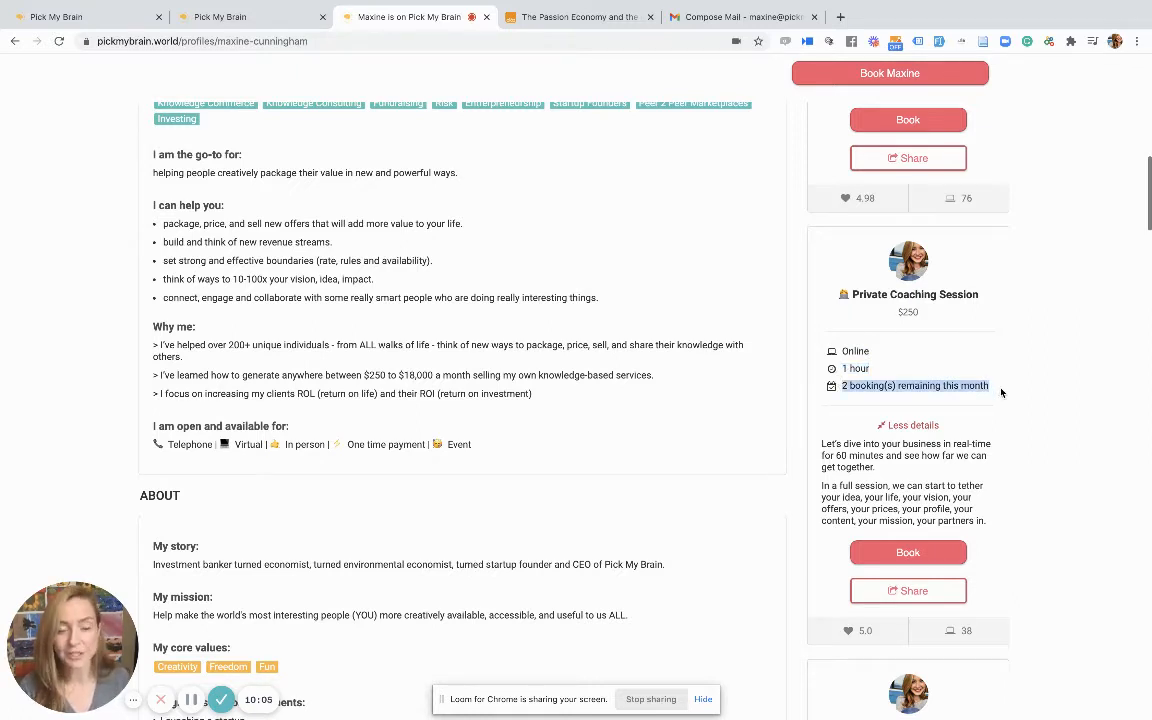
pyautogui.click(1001, 392)
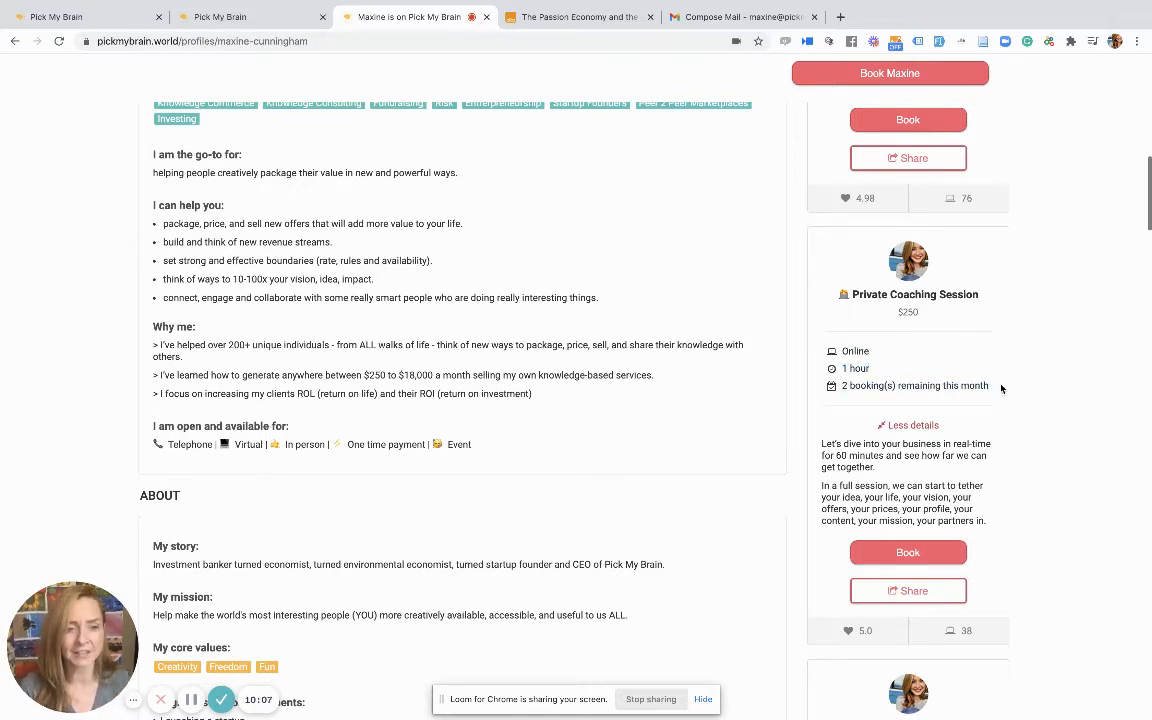
pyautogui.moveTo(851, 294); pyautogui.dragTo(980, 295)
pyautogui.moveTo(896, 312); pyautogui.dragTo(920, 312)
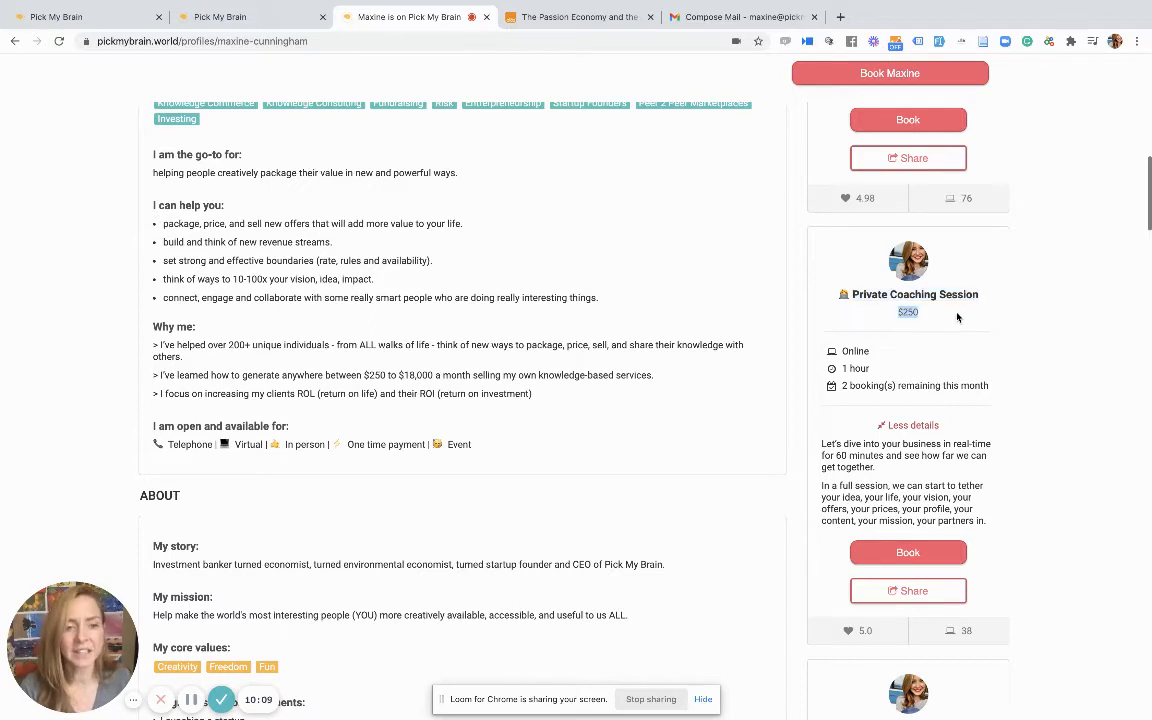
pyautogui.moveTo(935, 493); pyautogui.dragTo(973, 510)
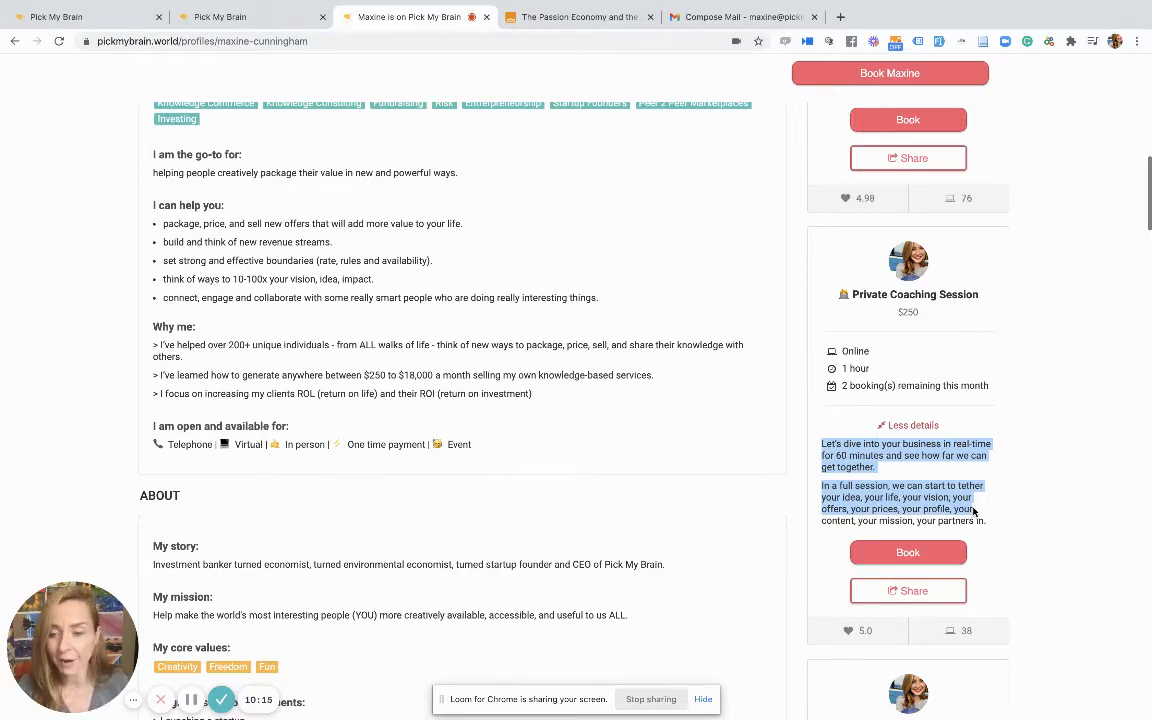
pyautogui.click(973, 510)
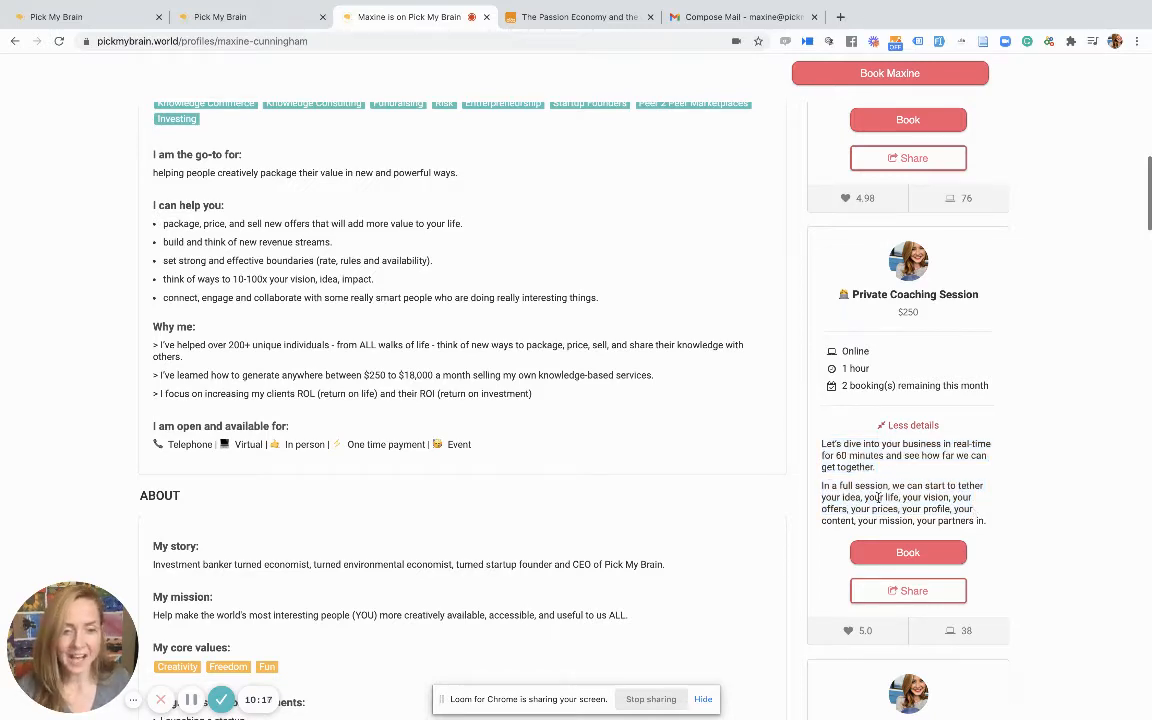
pyautogui.scroll(-1, 941, 498)
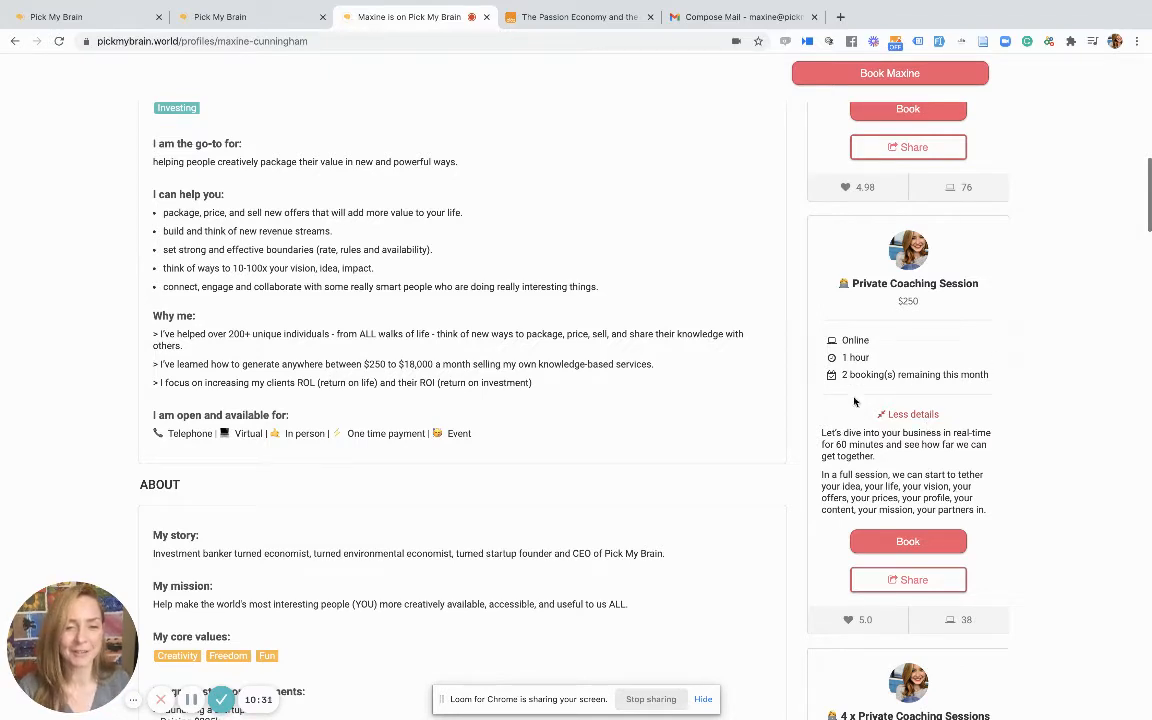
pyautogui.click(899, 415)
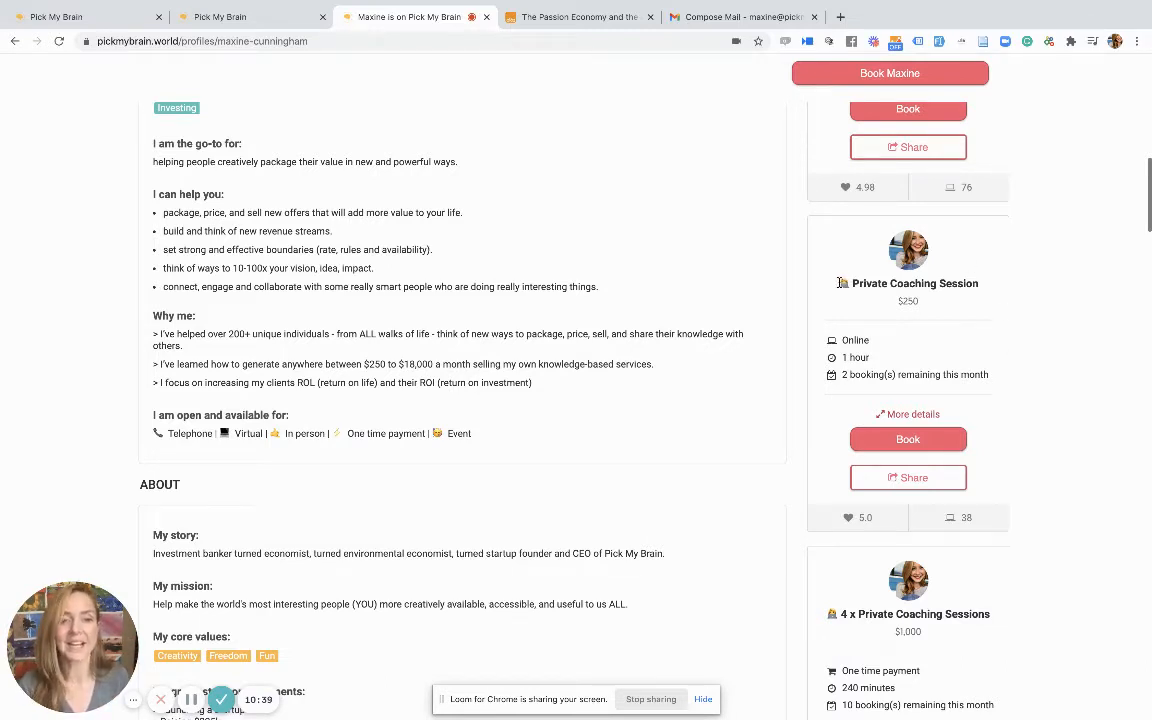
pyautogui.moveTo(839, 283); pyautogui.dragTo(922, 285)
pyautogui.doubleClick(855, 340)
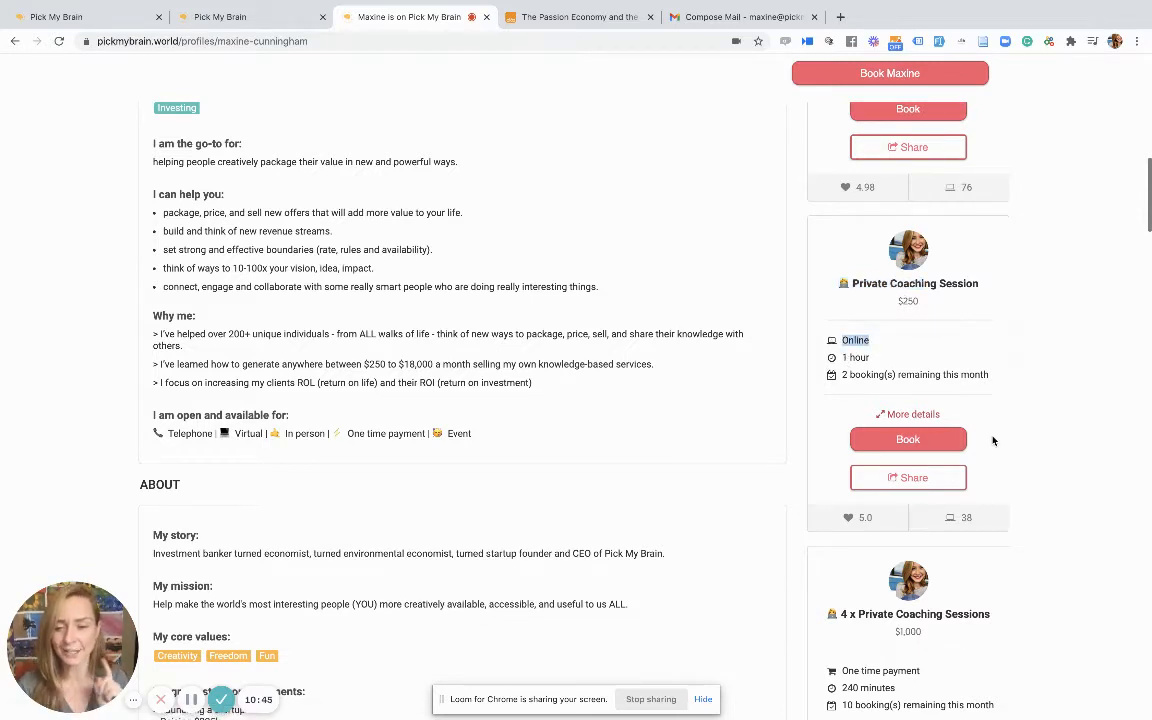
pyautogui.scroll(-4, 993, 440)
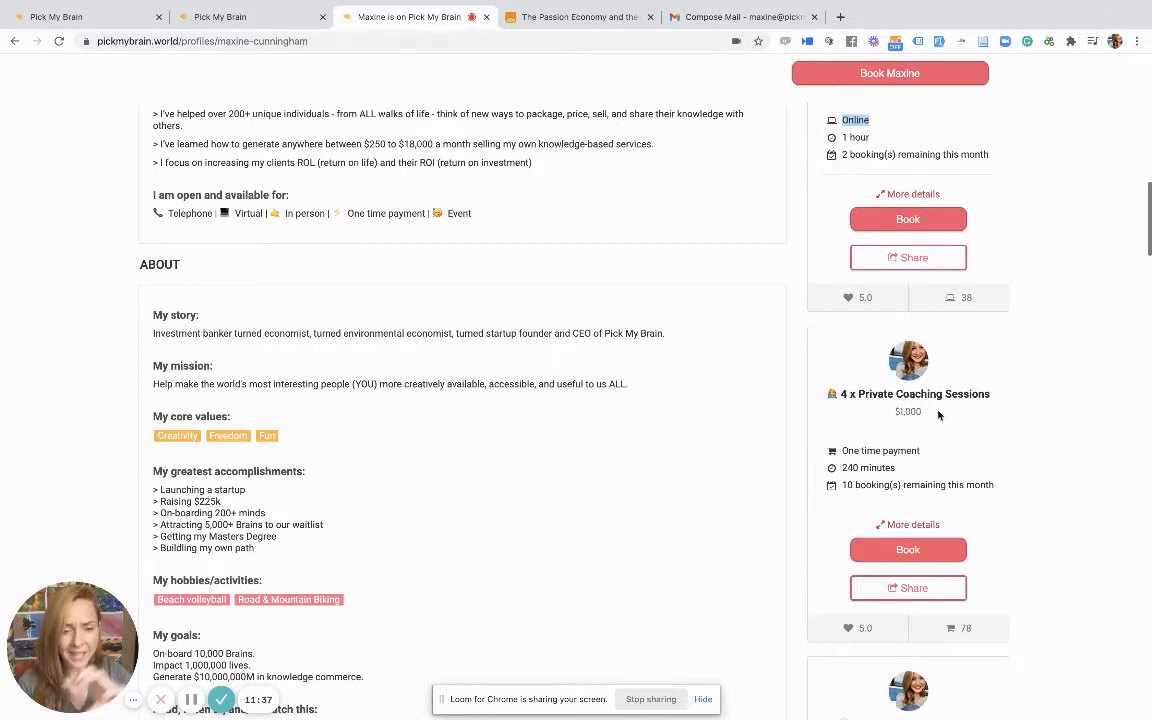
pyautogui.scroll(-3, 938, 415)
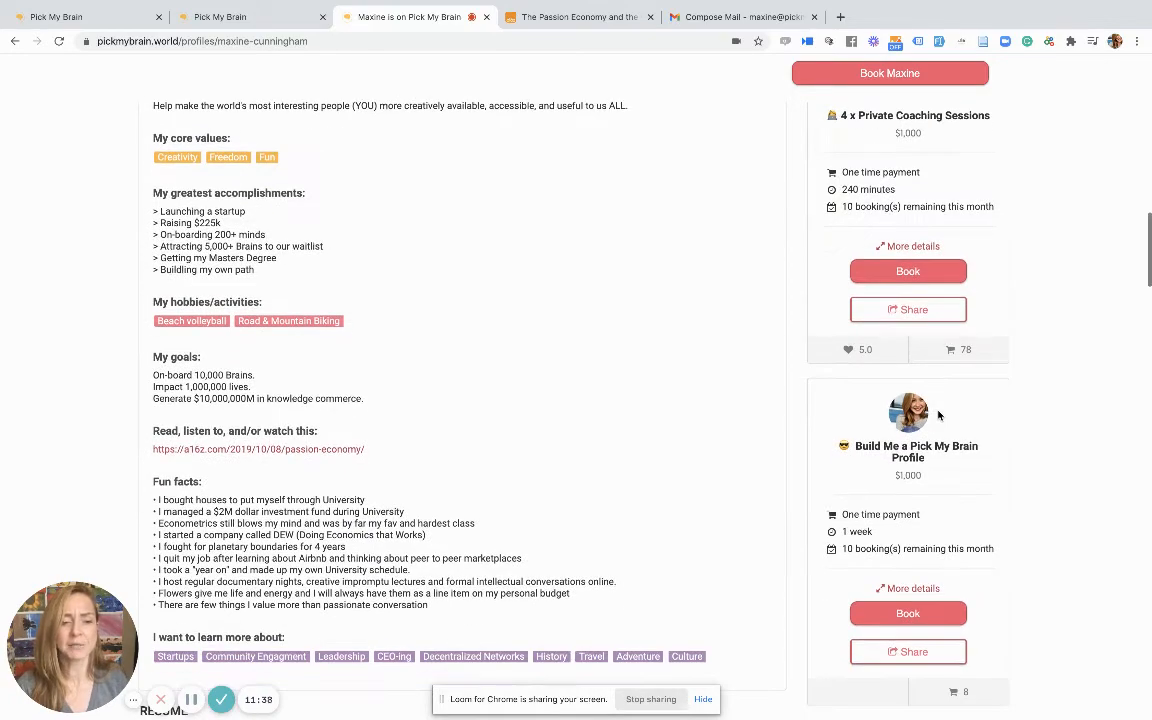
pyautogui.scroll(-4, 938, 415)
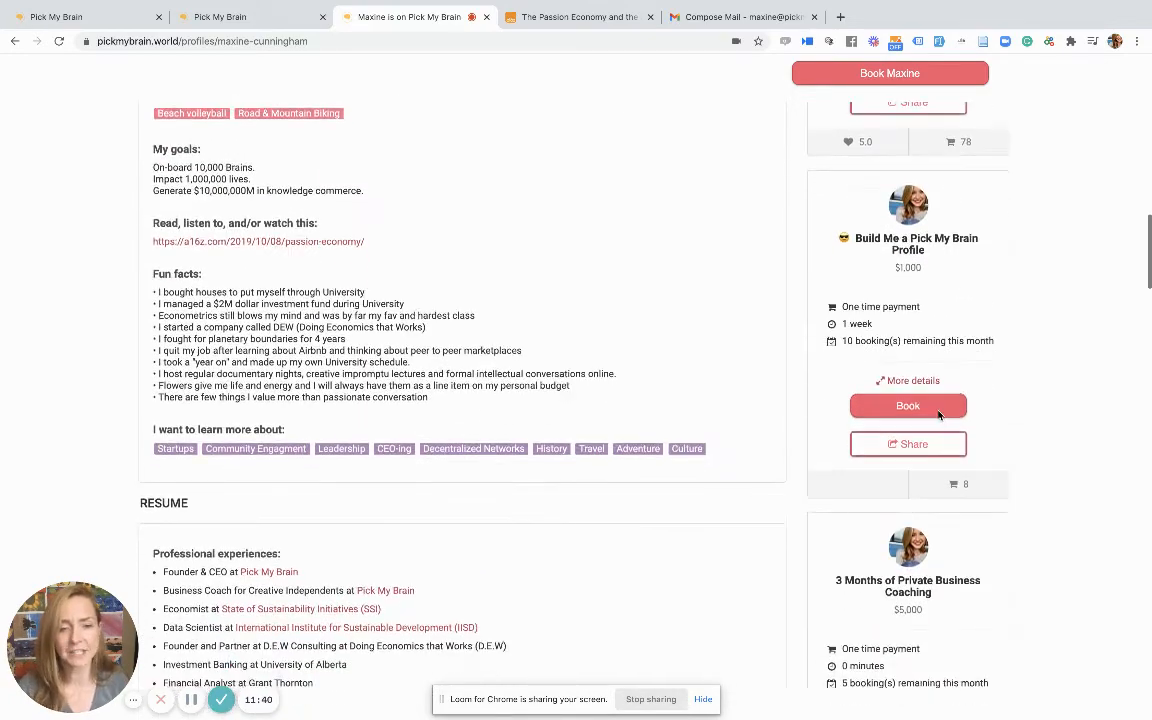
pyautogui.scroll(-2, 850, 465)
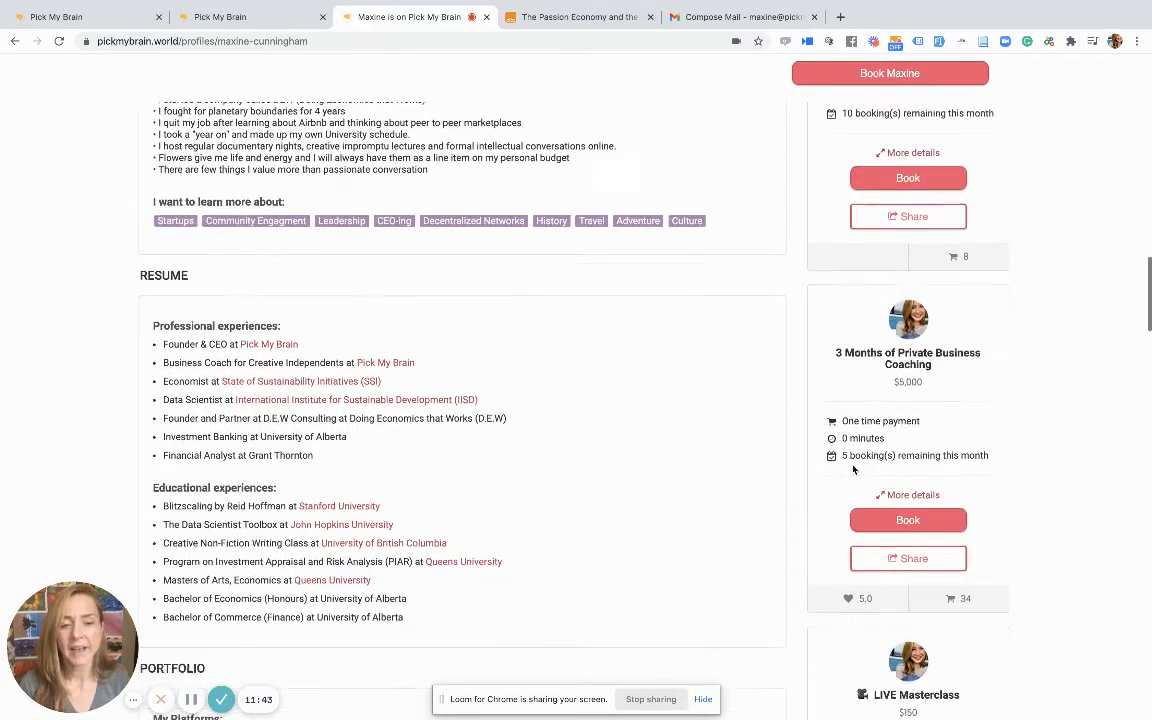
pyautogui.scroll(-2, 853, 469)
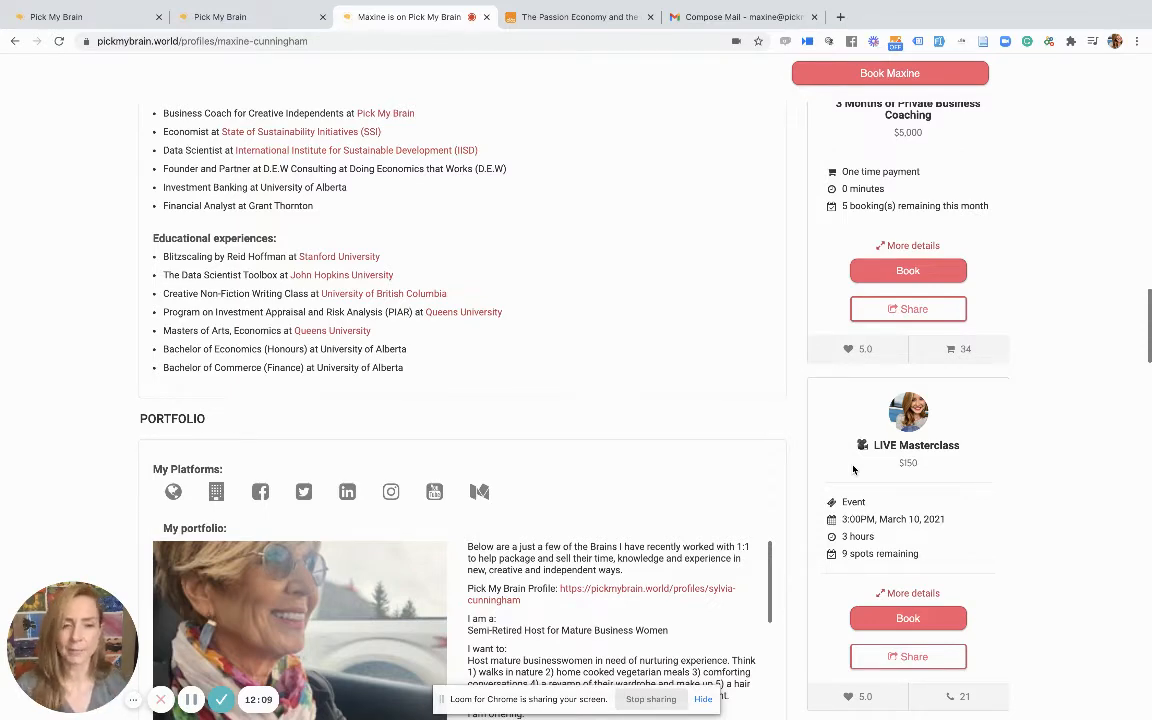
pyautogui.scroll(-5, 853, 469)
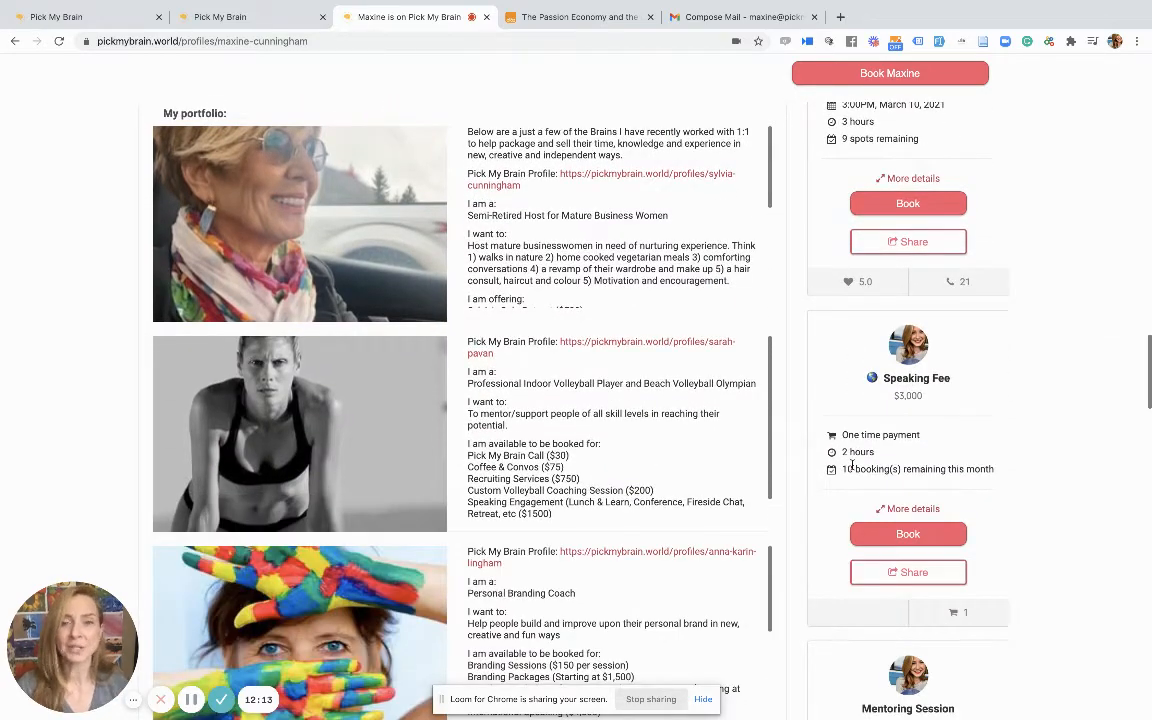
pyautogui.scroll(15, 853, 469)
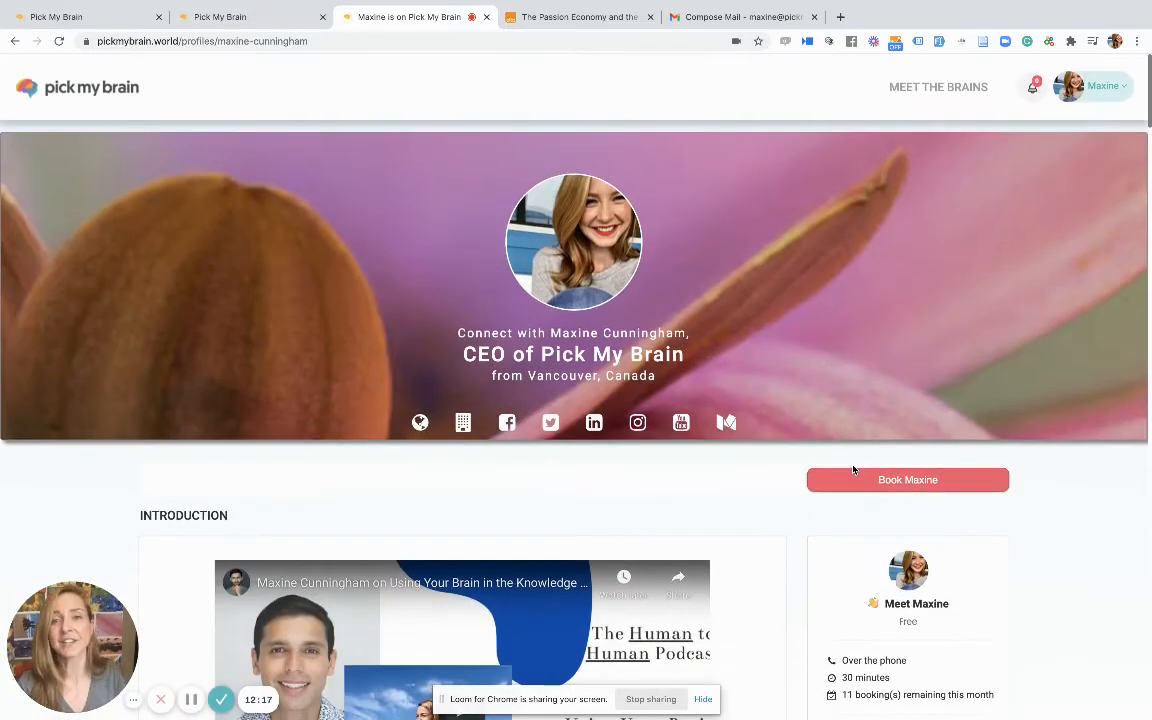
# Return to the My Offer(s) tab and scroll to the Create Custom Service card and Templates.
pyautogui.click(253, 17)
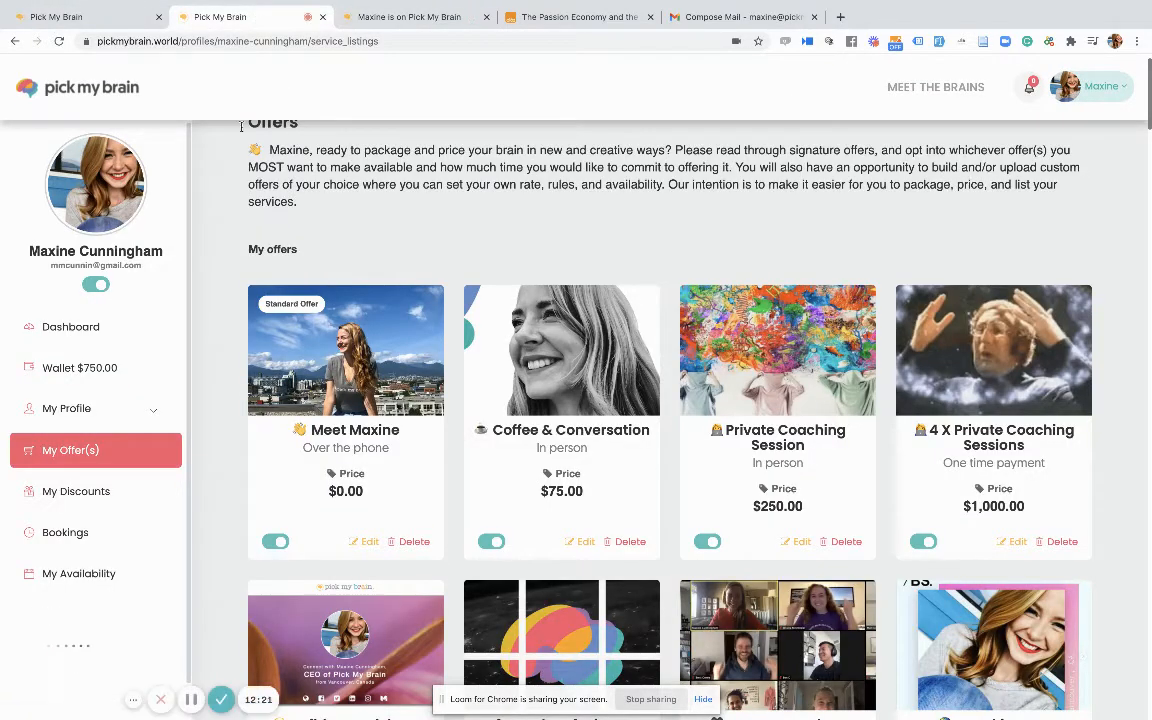
pyautogui.scroll(1, 368, 321)
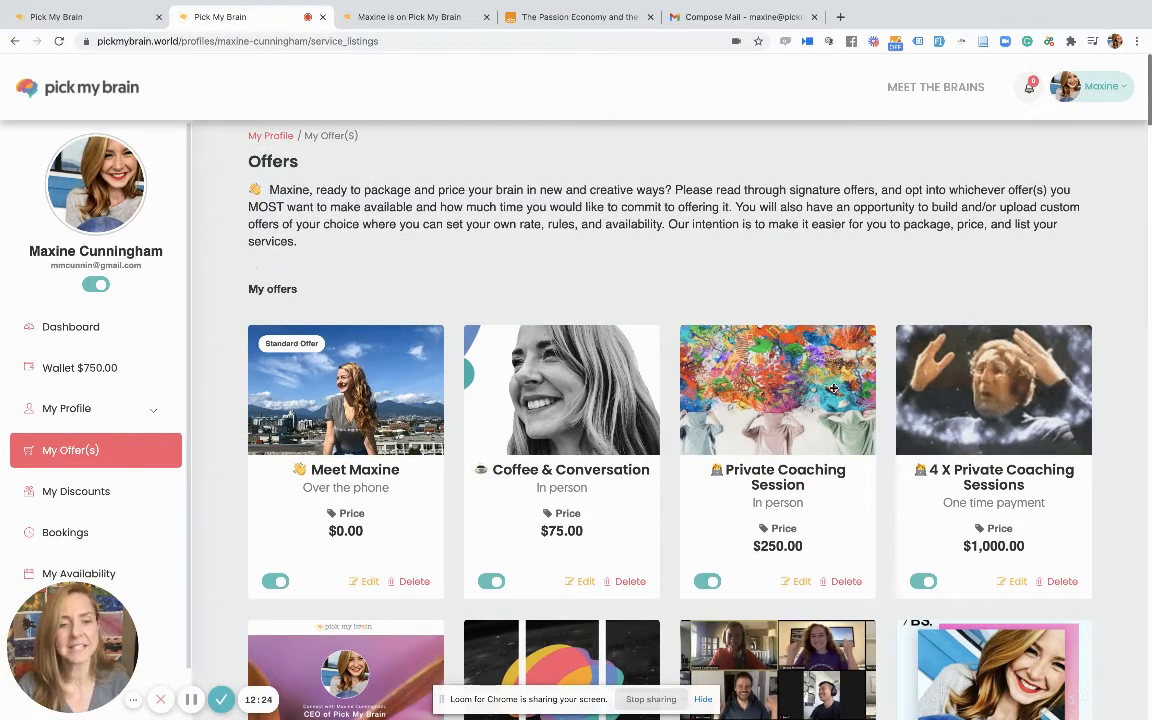
pyautogui.scroll(-6, 565, 550)
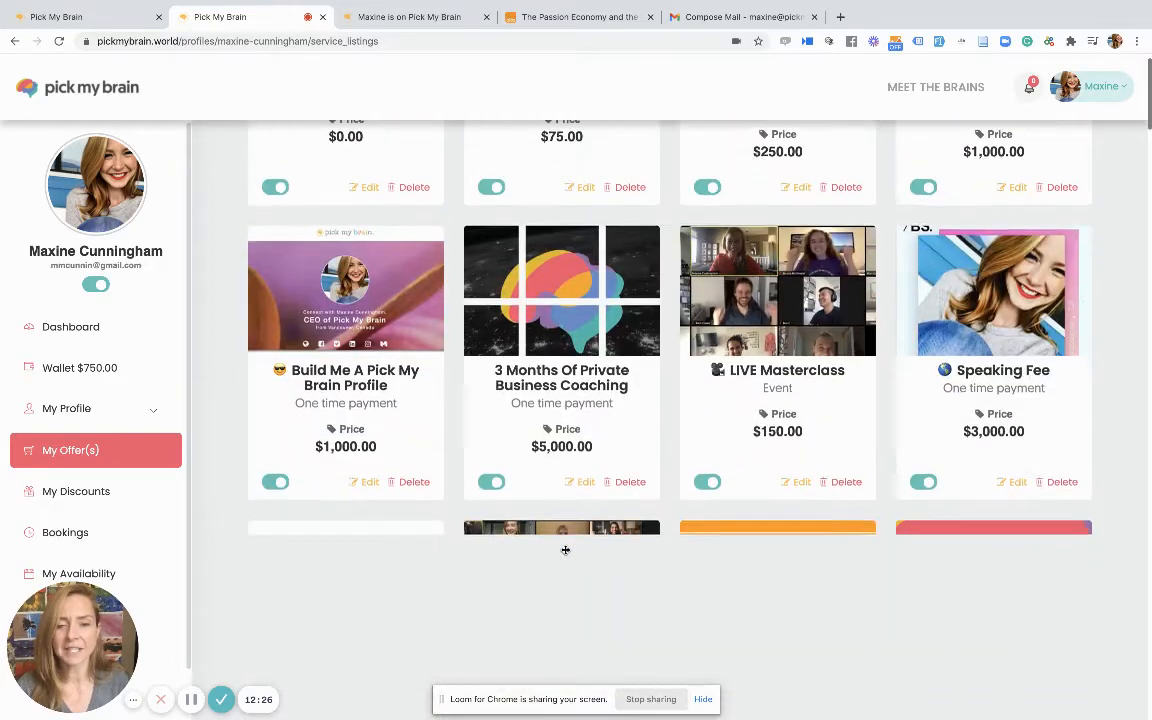
pyautogui.scroll(-15, 688, 505)
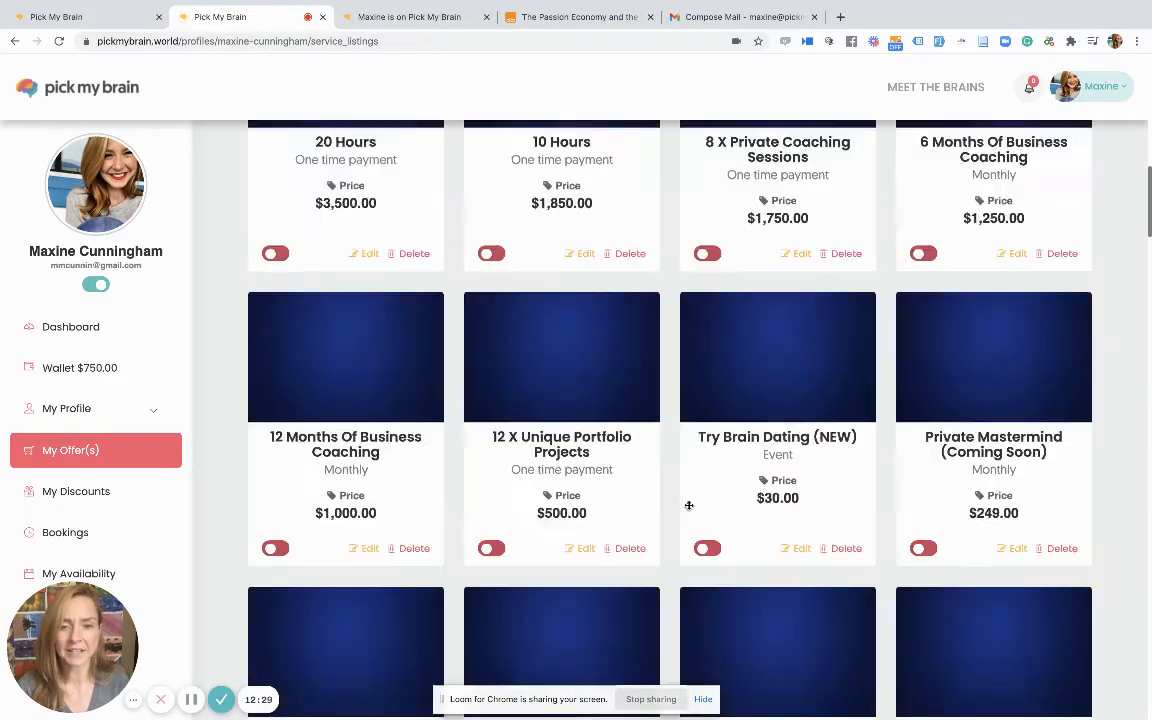
pyautogui.scroll(-10, 688, 505)
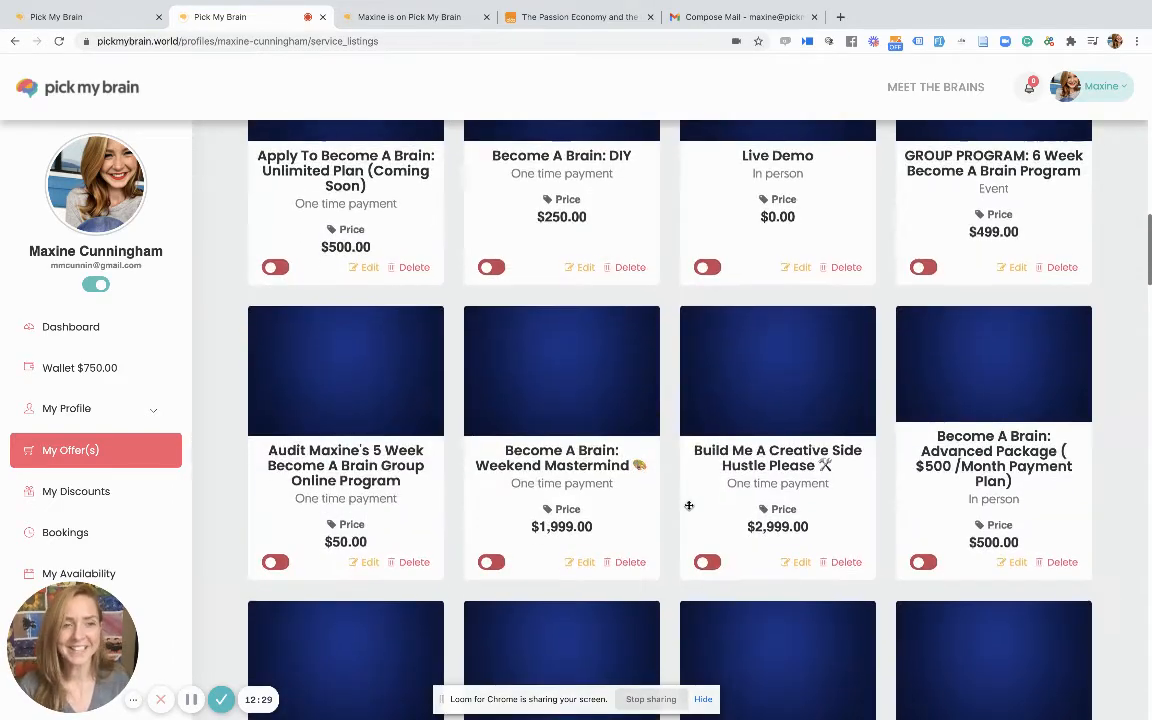
pyautogui.scroll(-15, 689, 506)
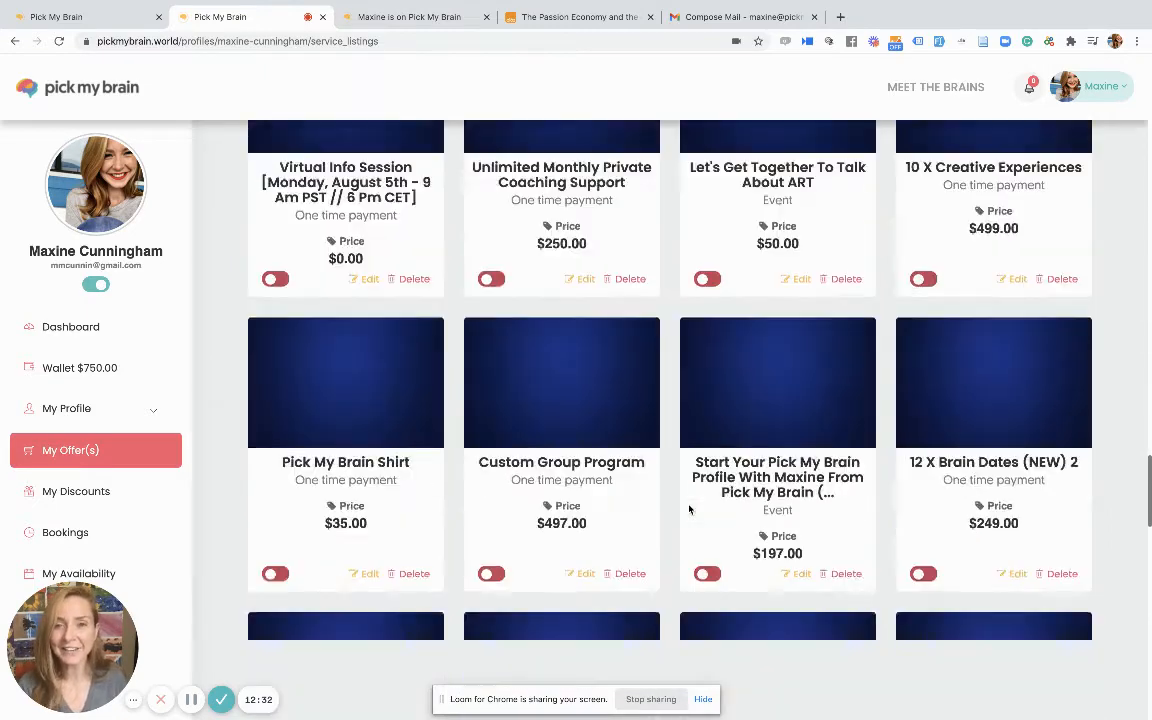
pyautogui.scroll(-2, 689, 506)
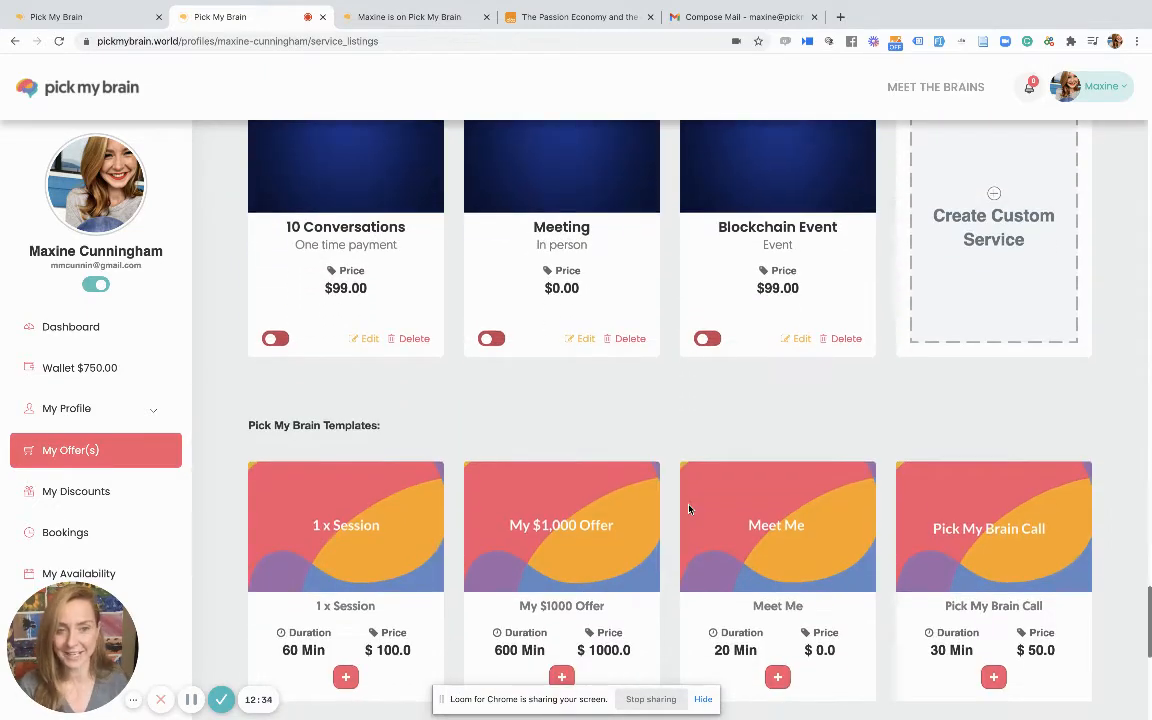
pyautogui.scroll(1, 689, 510)
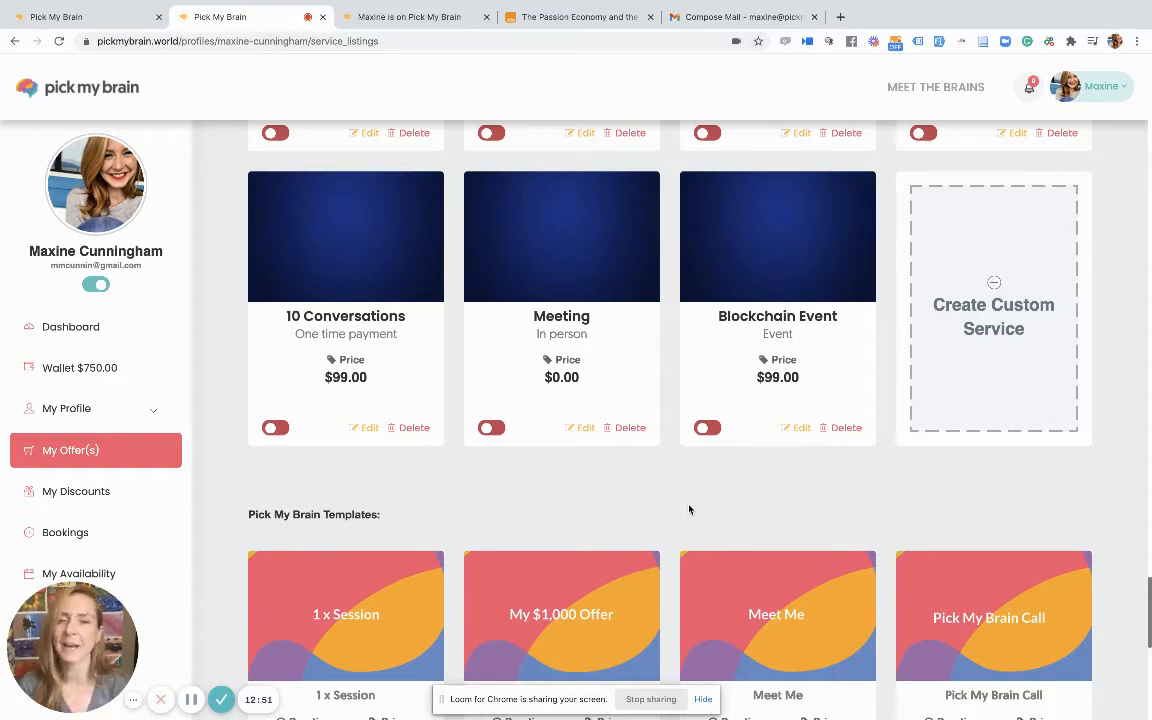
pyautogui.scroll(-3, 689, 510)
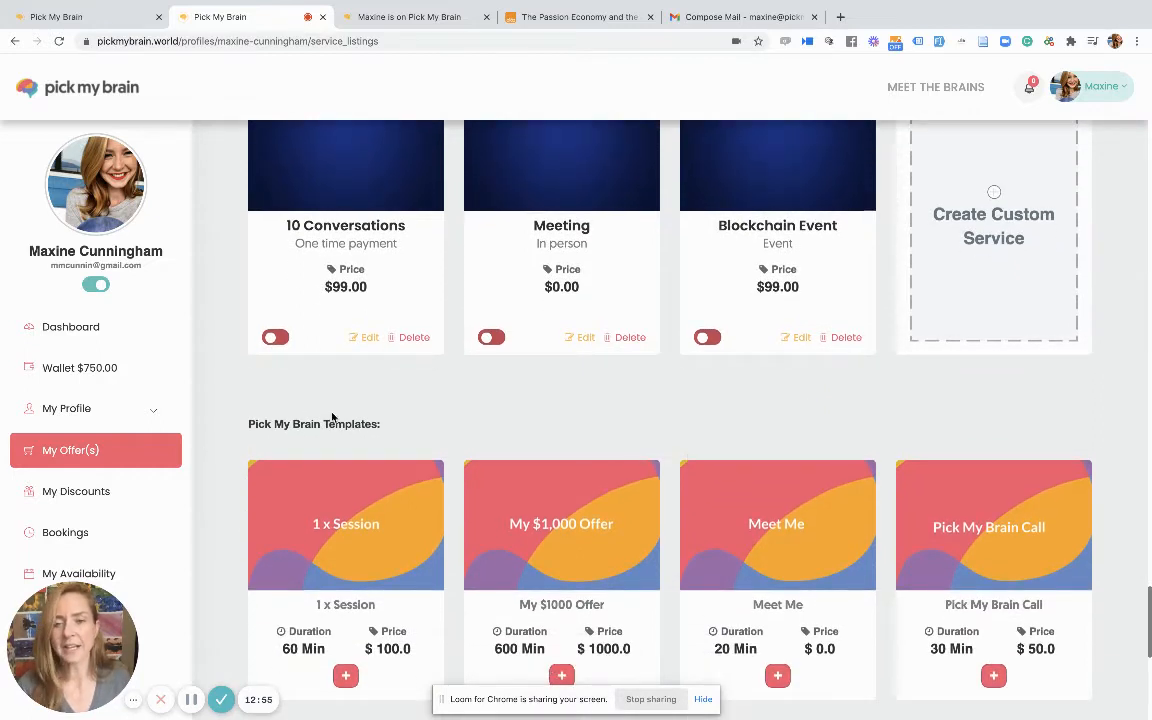
pyautogui.scroll(-1, 332, 414)
pyautogui.scroll(1, 380, 430)
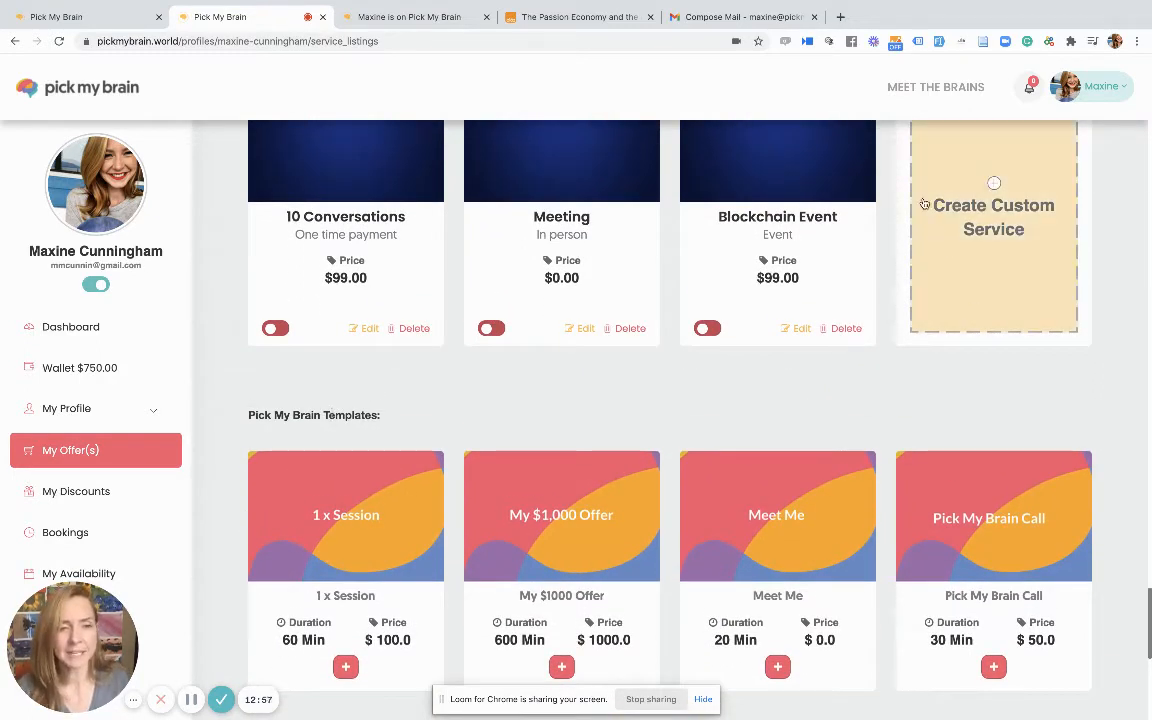
pyautogui.scroll(-1, 898, 387)
pyautogui.scroll(-1, 898, 387)
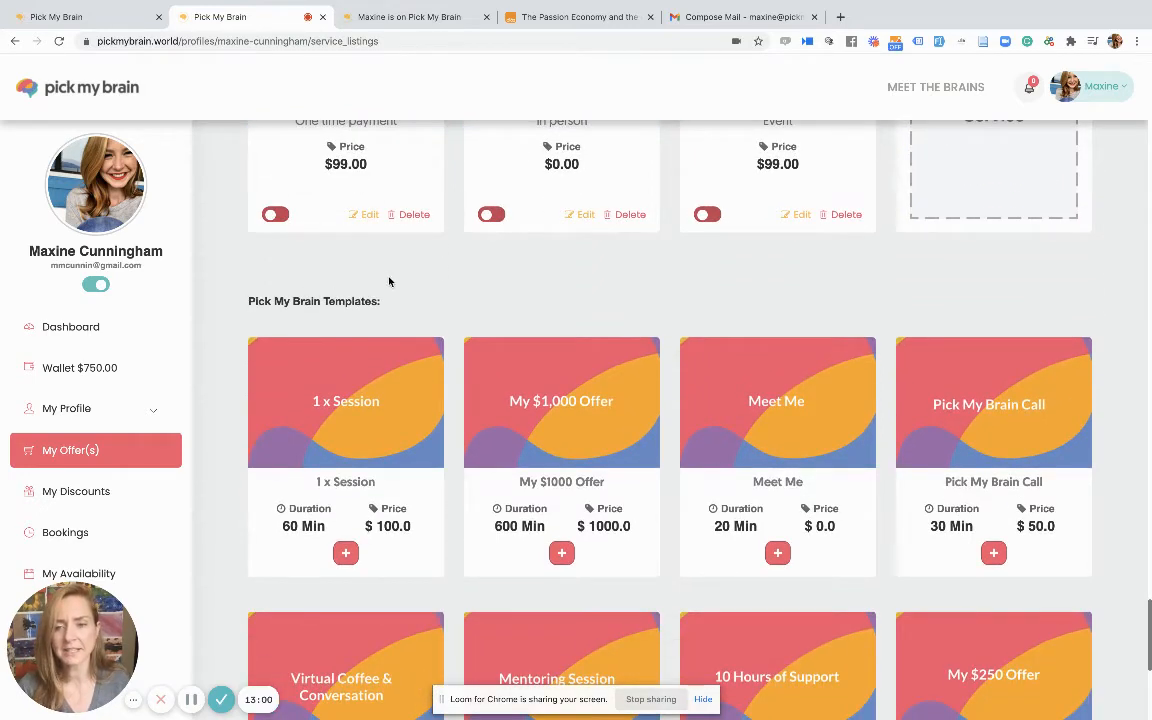
pyautogui.tripleClick(362, 300)
pyautogui.scroll(-2, 694, 514)
pyautogui.scroll(-3, 694, 514)
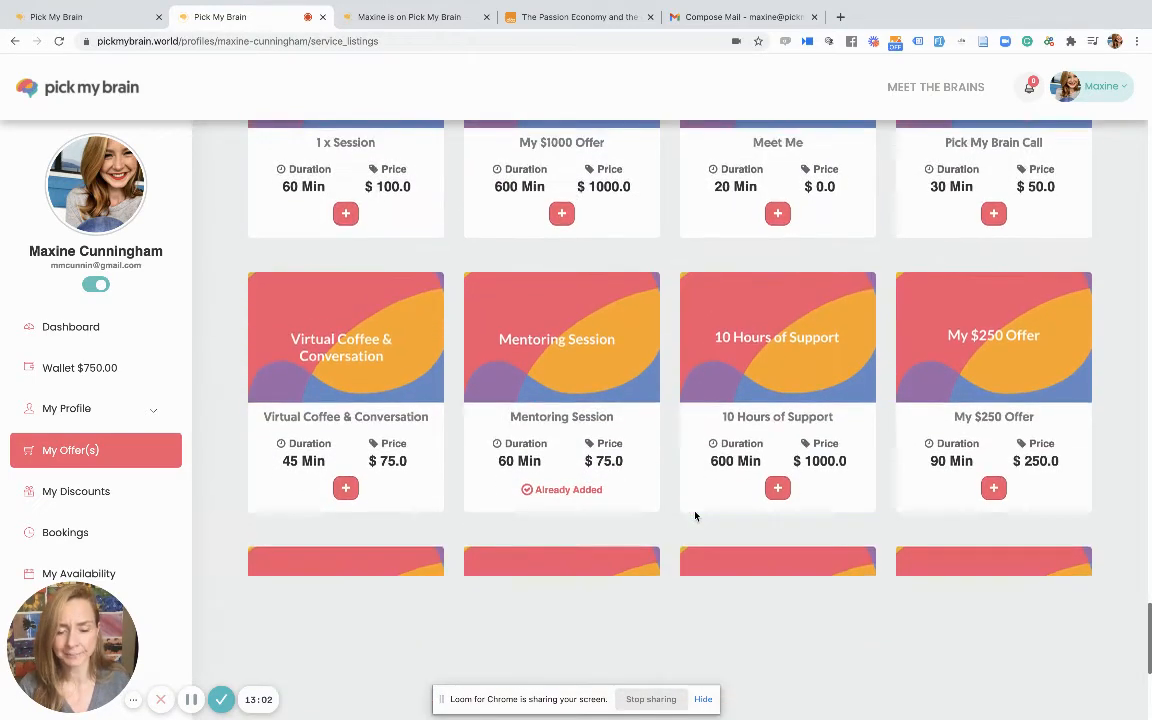
pyautogui.scroll(1, 690, 502)
pyautogui.scroll(4, 690, 502)
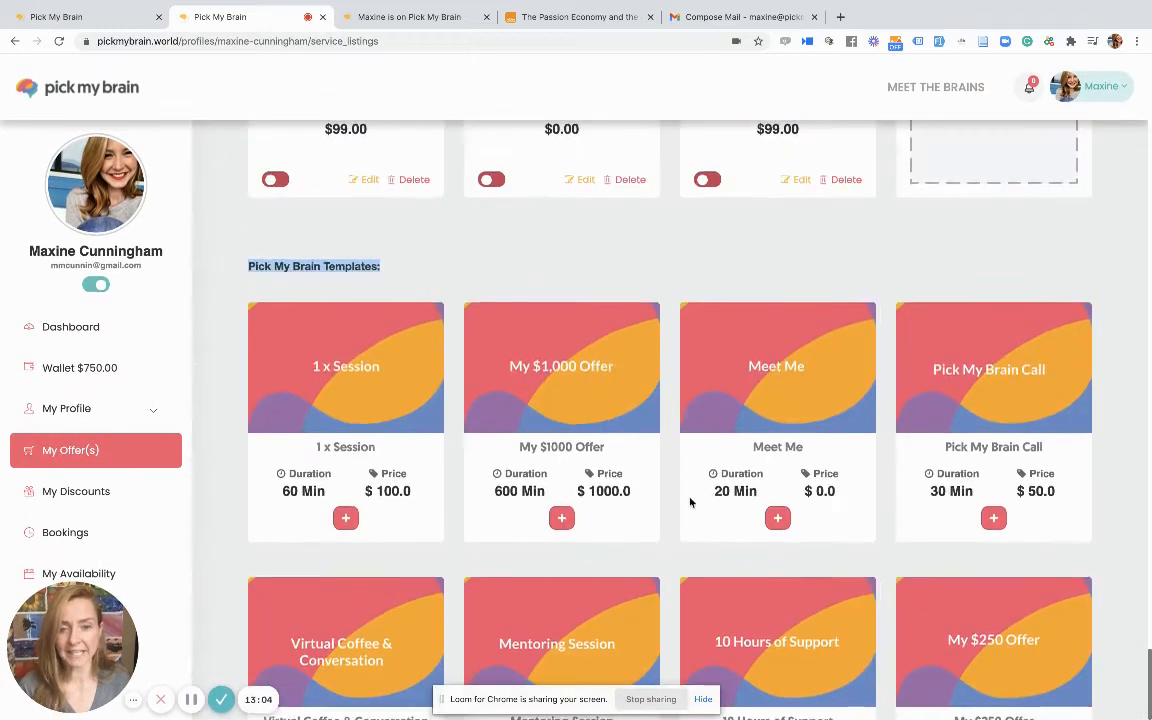
pyautogui.scroll(-1, 707, 450)
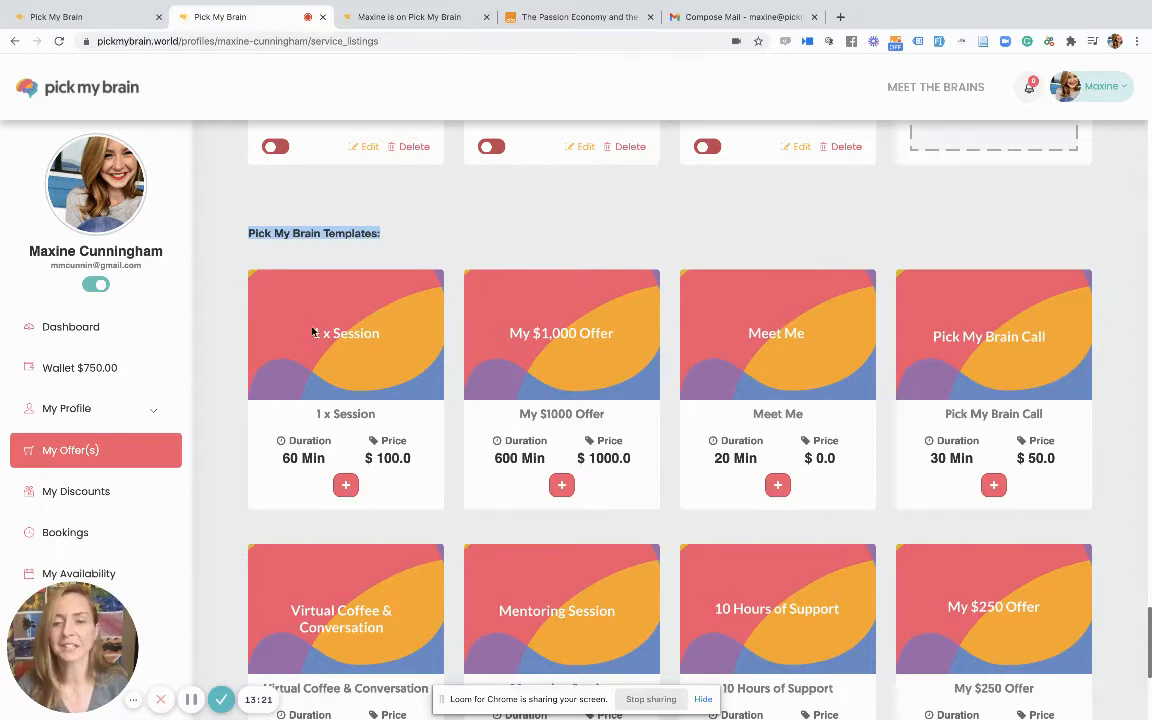
pyautogui.scroll(-2, 977, 355)
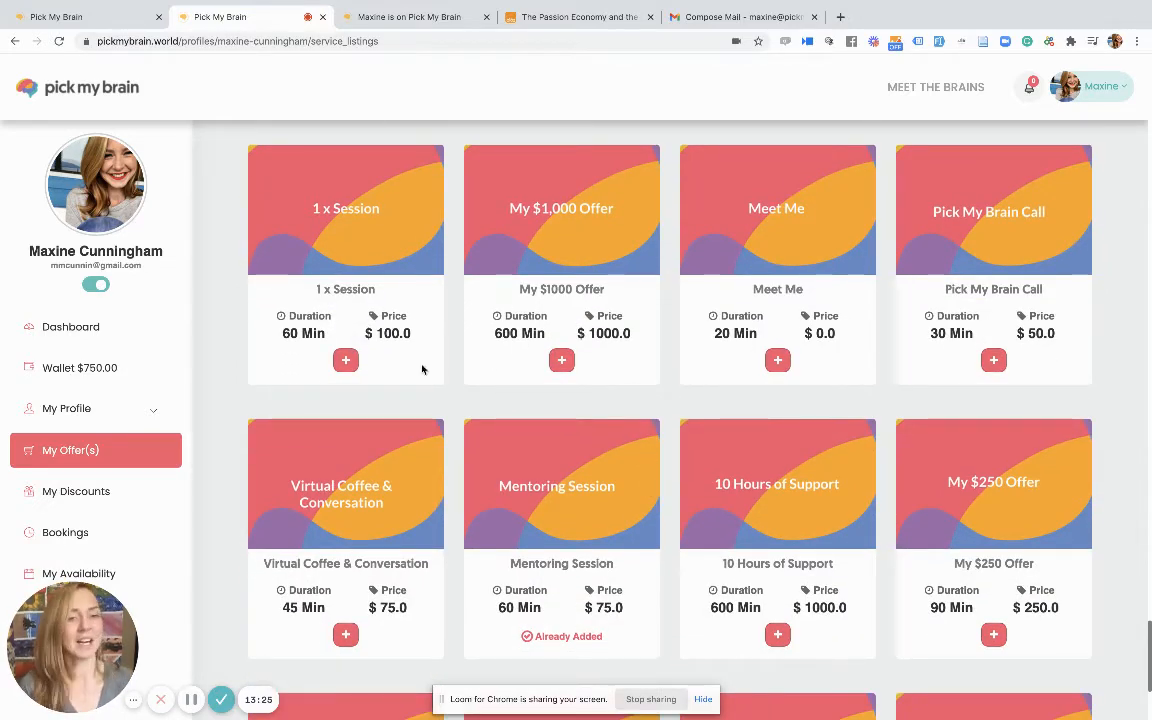
pyautogui.scroll(1, 300, 370)
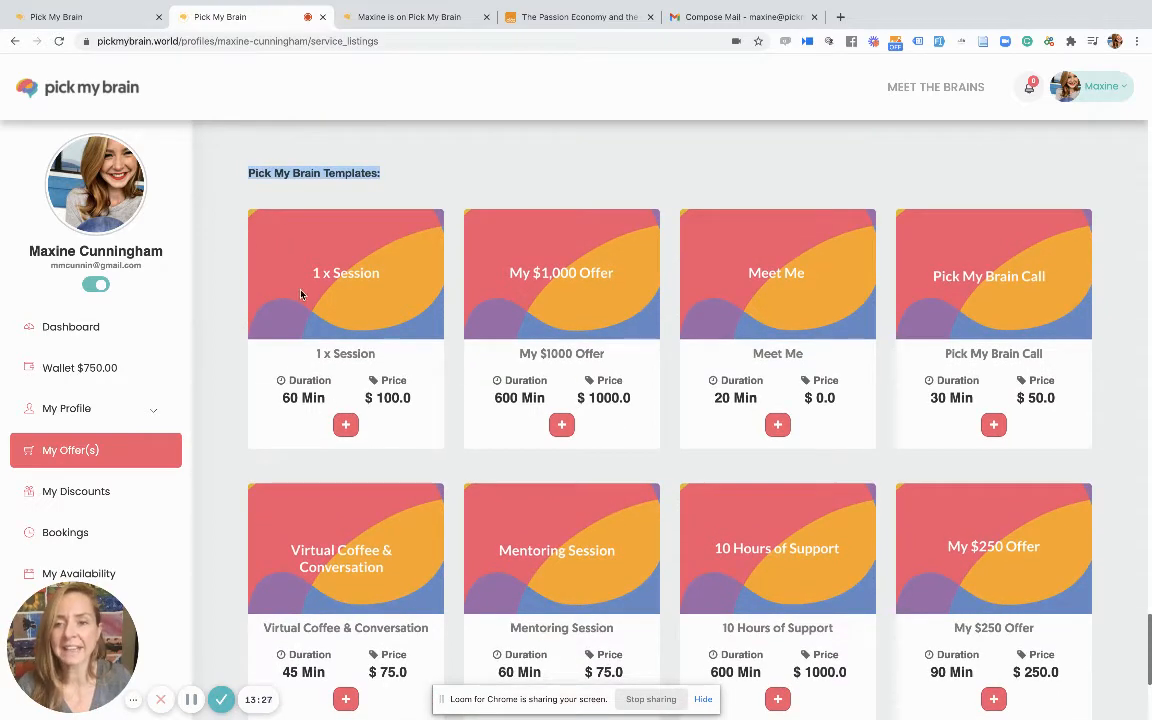
pyautogui.scroll(-1, 545, 404)
pyautogui.scroll(1, 532, 404)
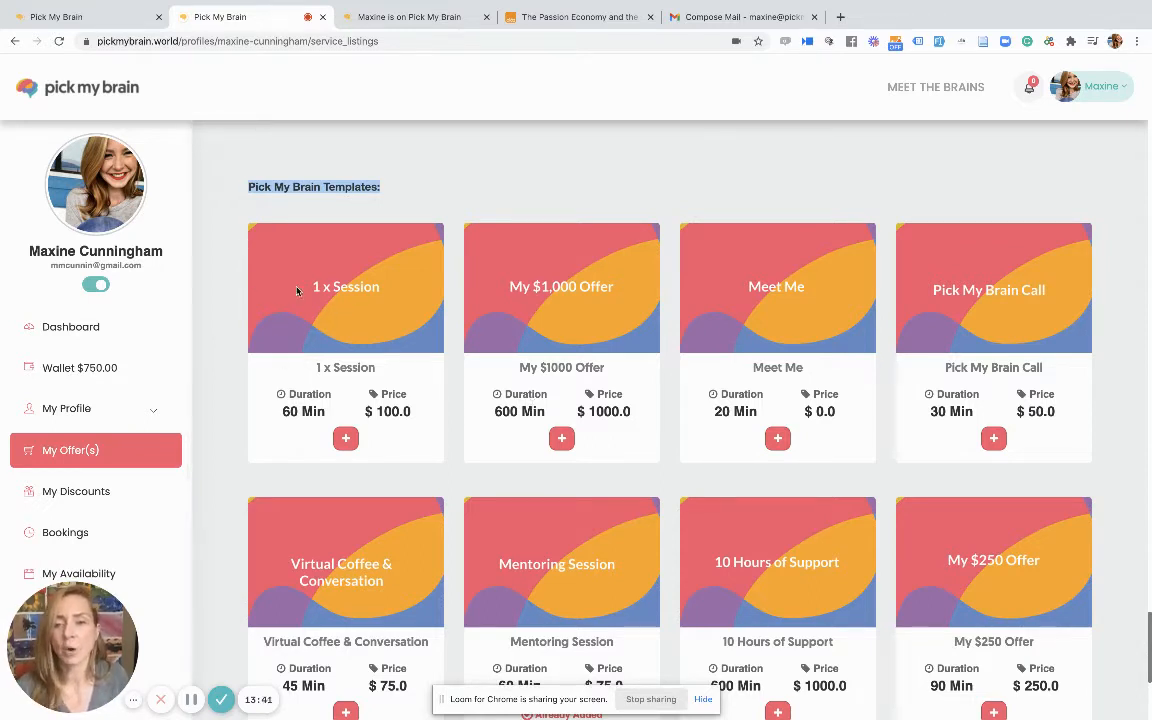
# Add the 1 x Session template as a $100.00 offer and open the new card's edit form.
pyautogui.click(344, 441)
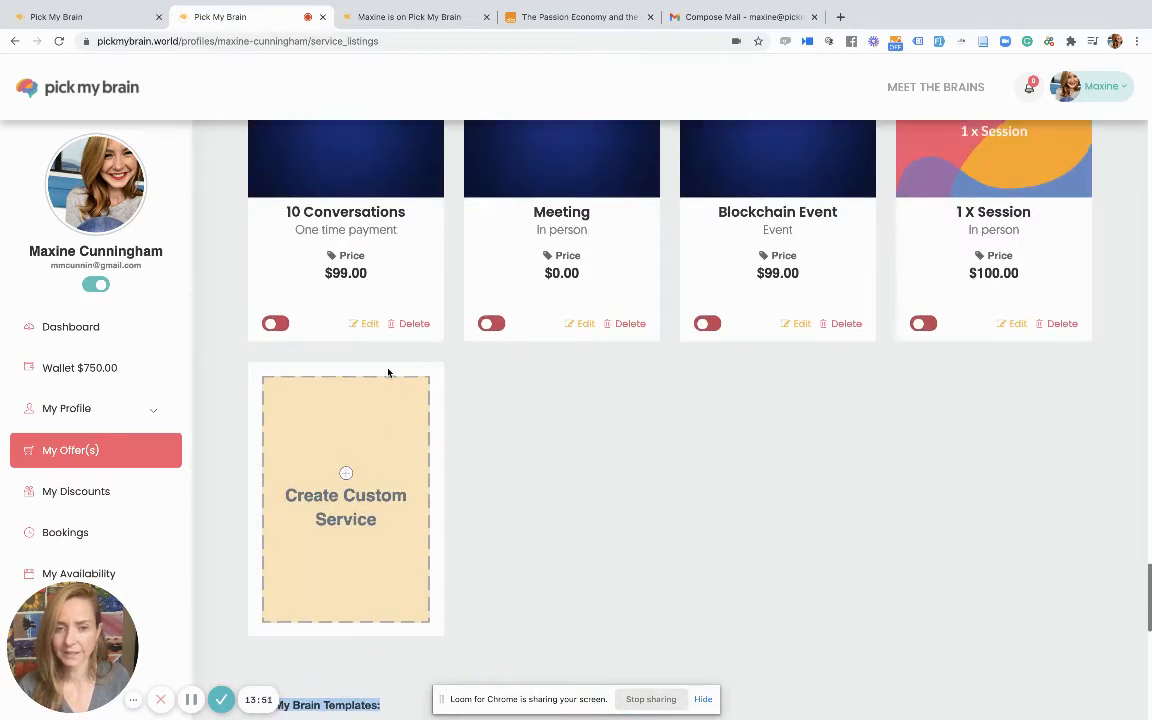
pyautogui.scroll(1, 388, 373)
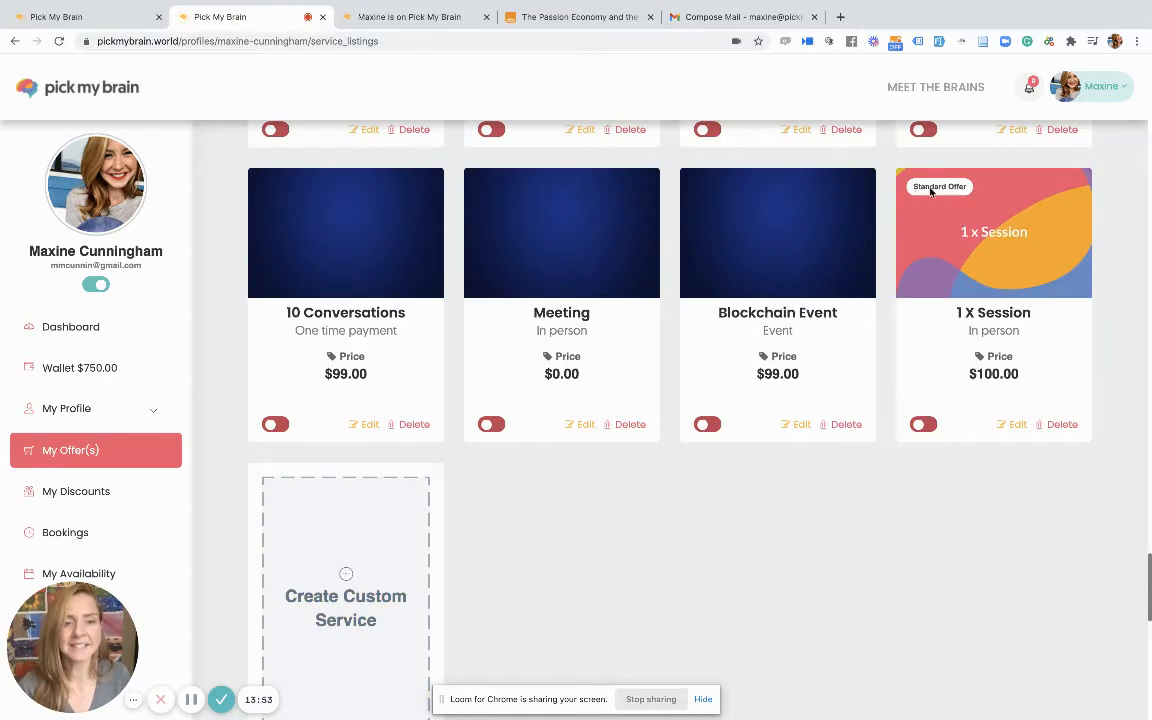
pyautogui.click(1014, 425)
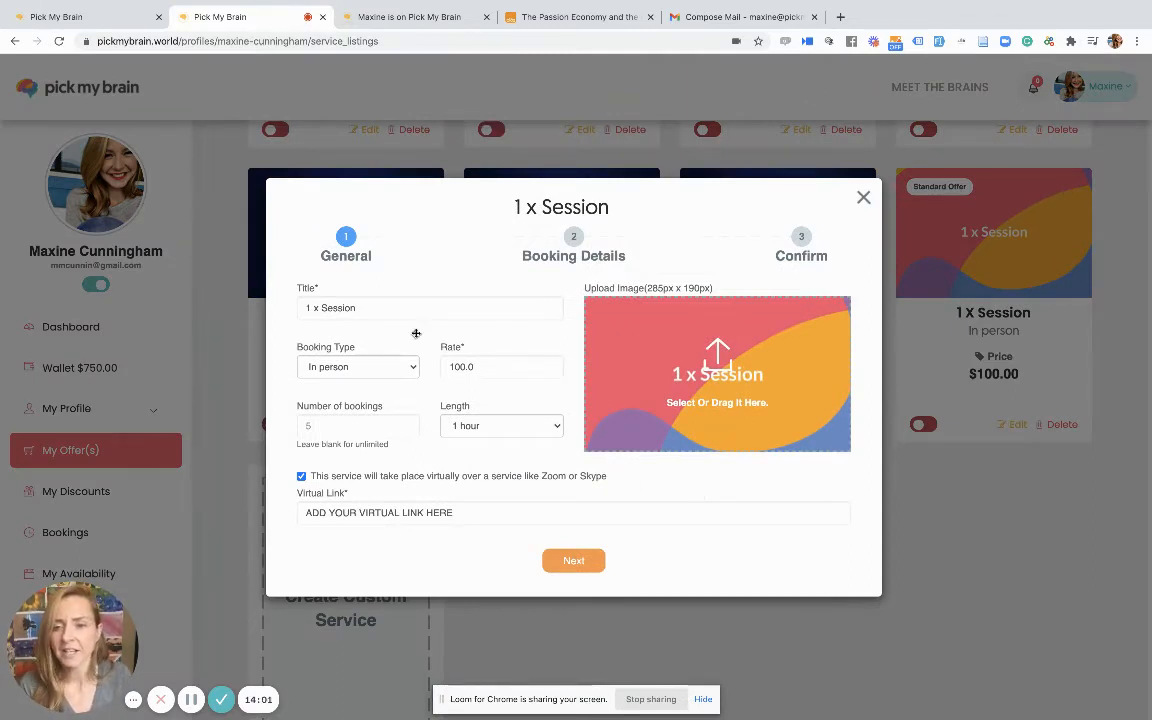
# Keep the 1 x Session title and virtual format unchanged and advance to Booking Details.
pyautogui.click(378, 306)
pyautogui.moveTo(378, 306); pyautogui.dragTo(299, 308)
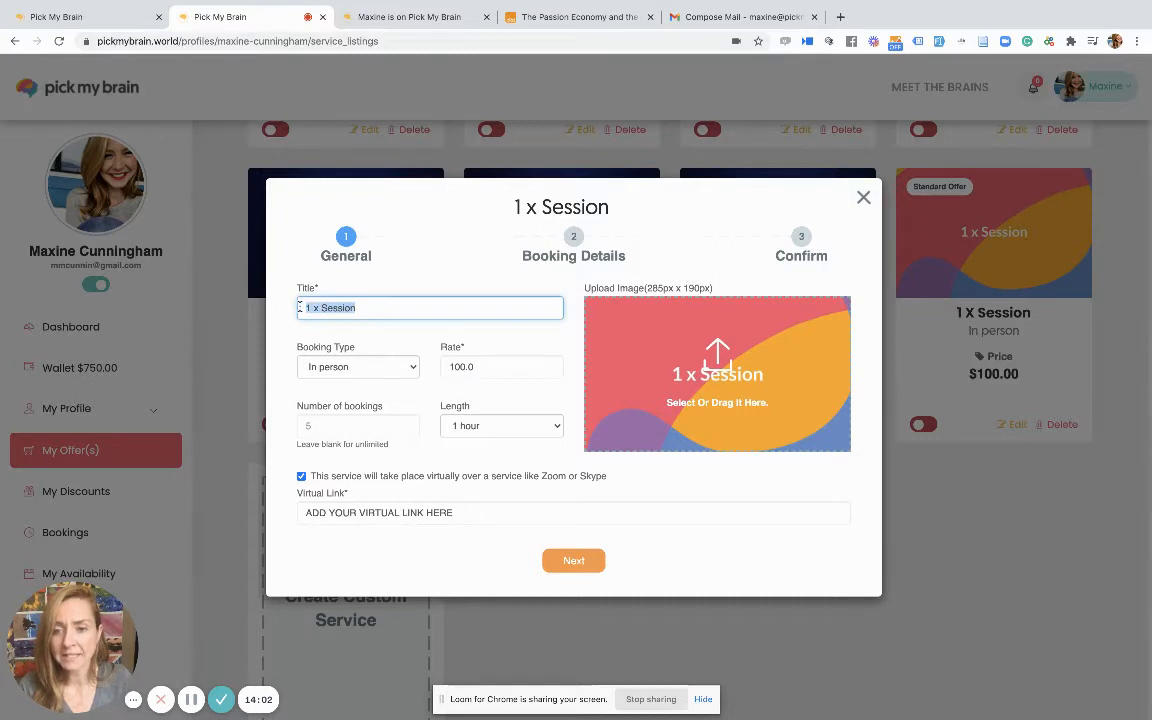
pyautogui.click(357, 308)
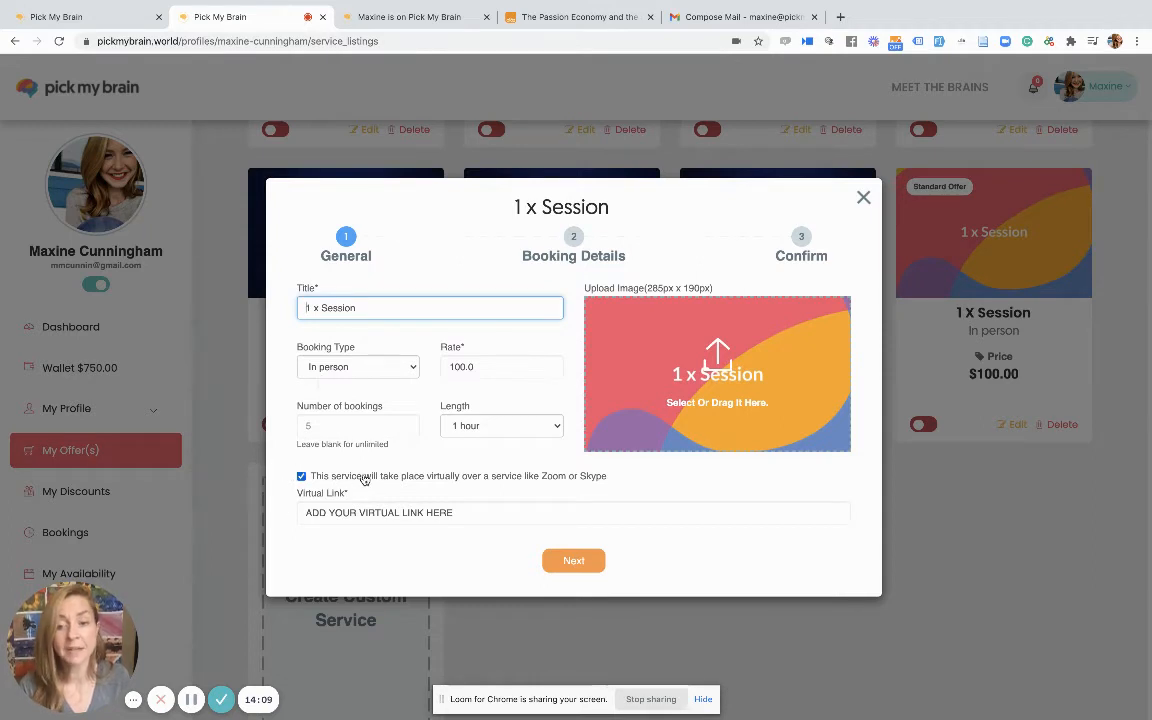
pyautogui.click(598, 479)
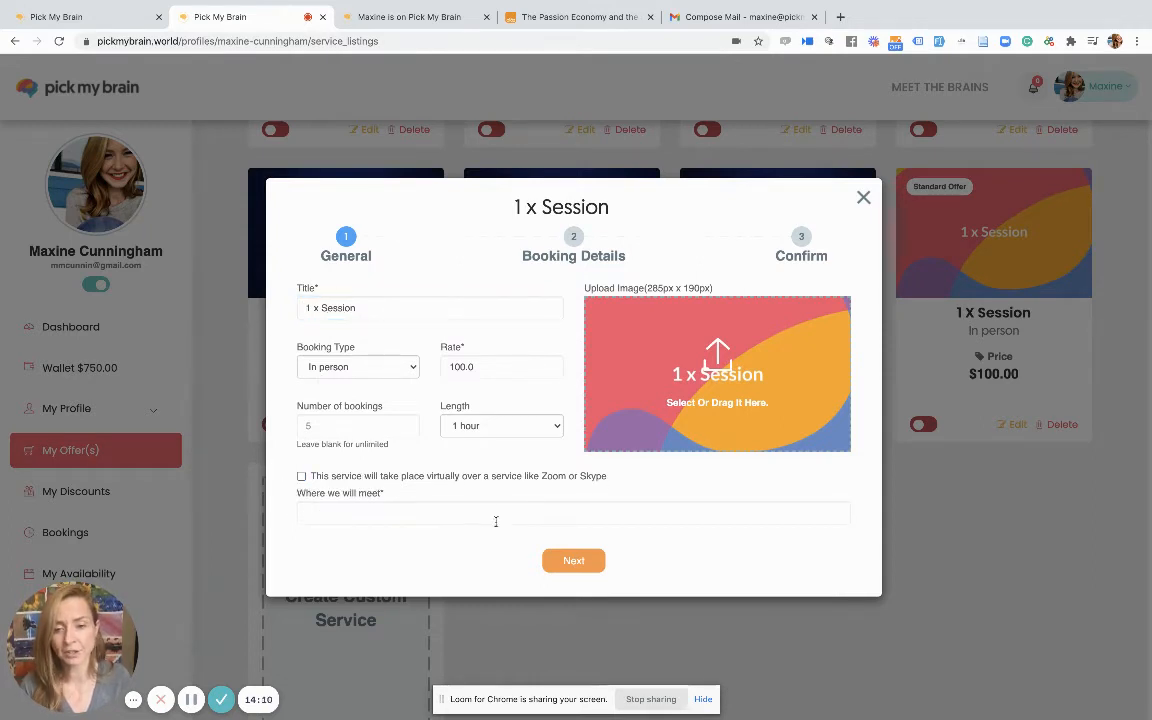
pyautogui.click(301, 476)
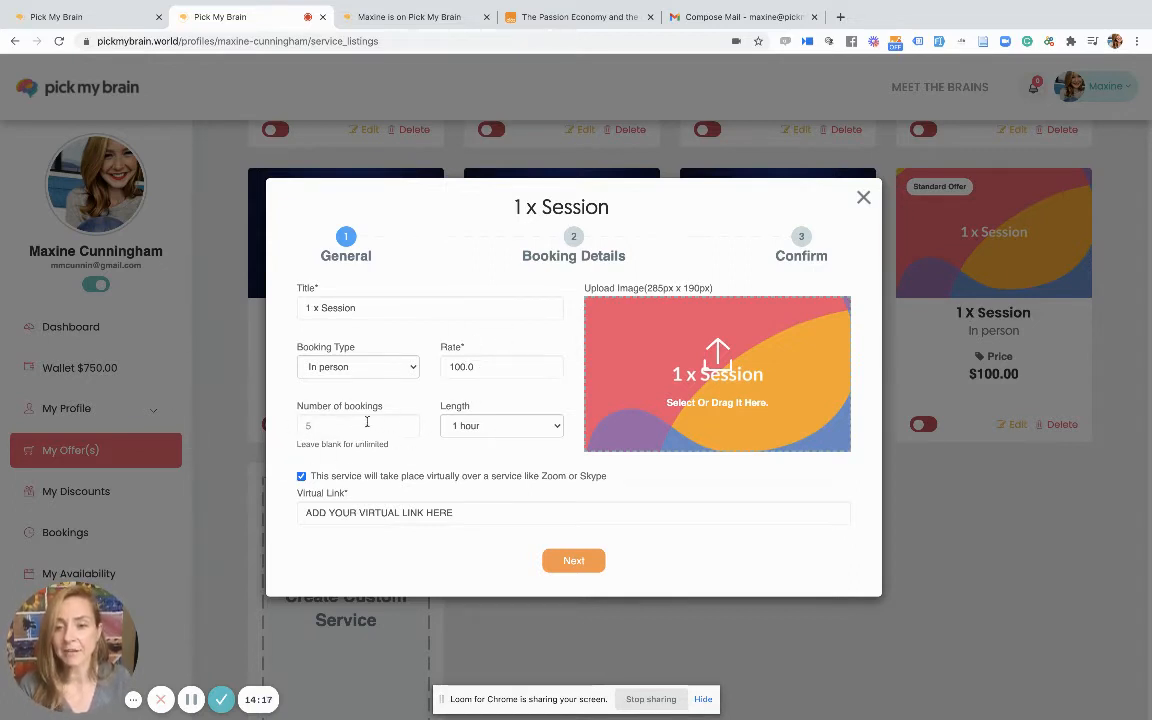
pyautogui.click(571, 559)
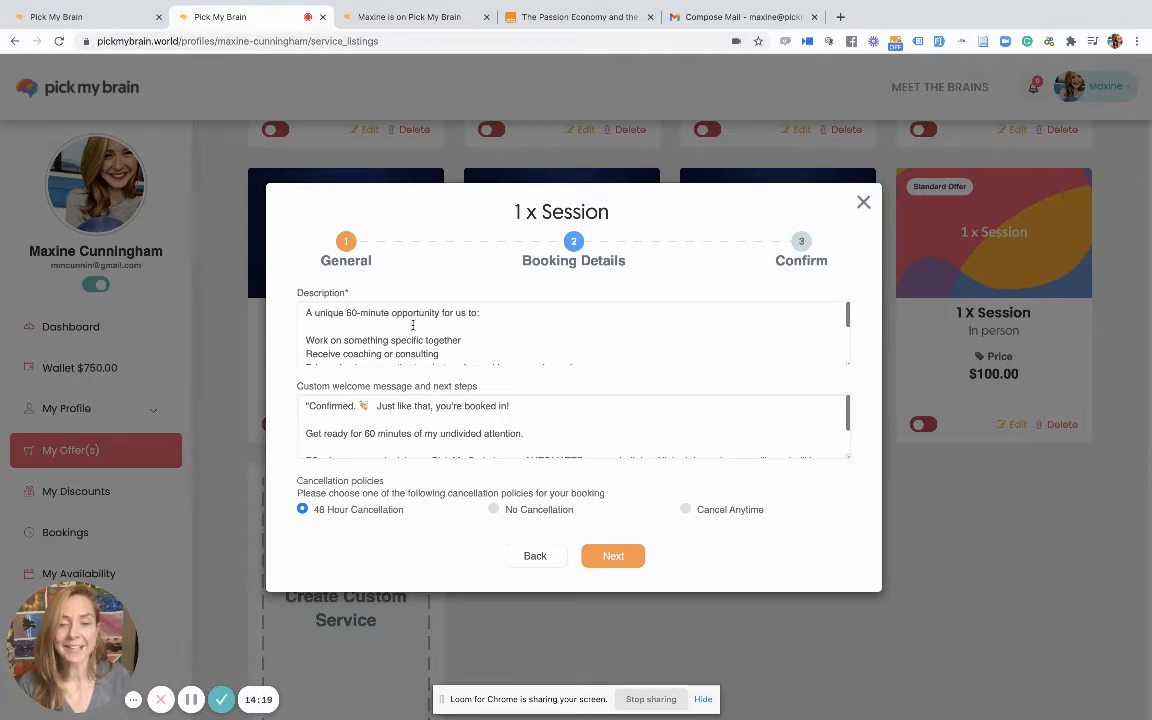
# Read through the 1 x Session description, then go back to the General step.
pyautogui.scroll(-2, 412, 325)
pyautogui.scroll(2, 412, 325)
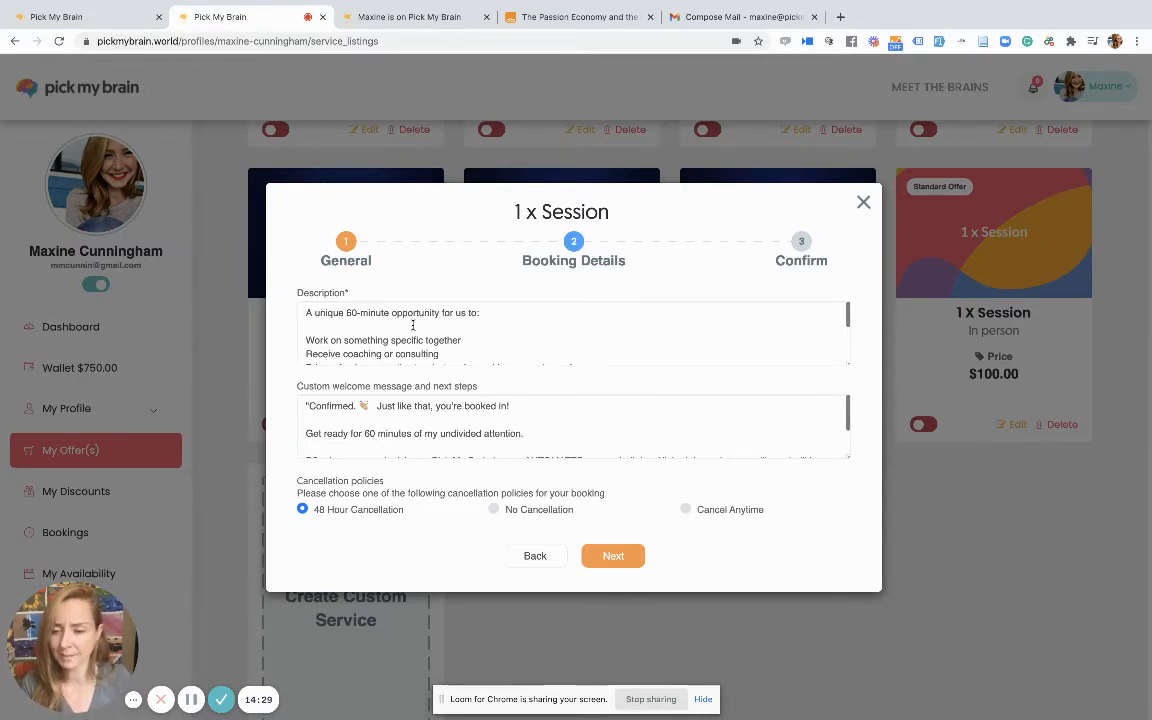
pyautogui.scroll(-2, 316, 319)
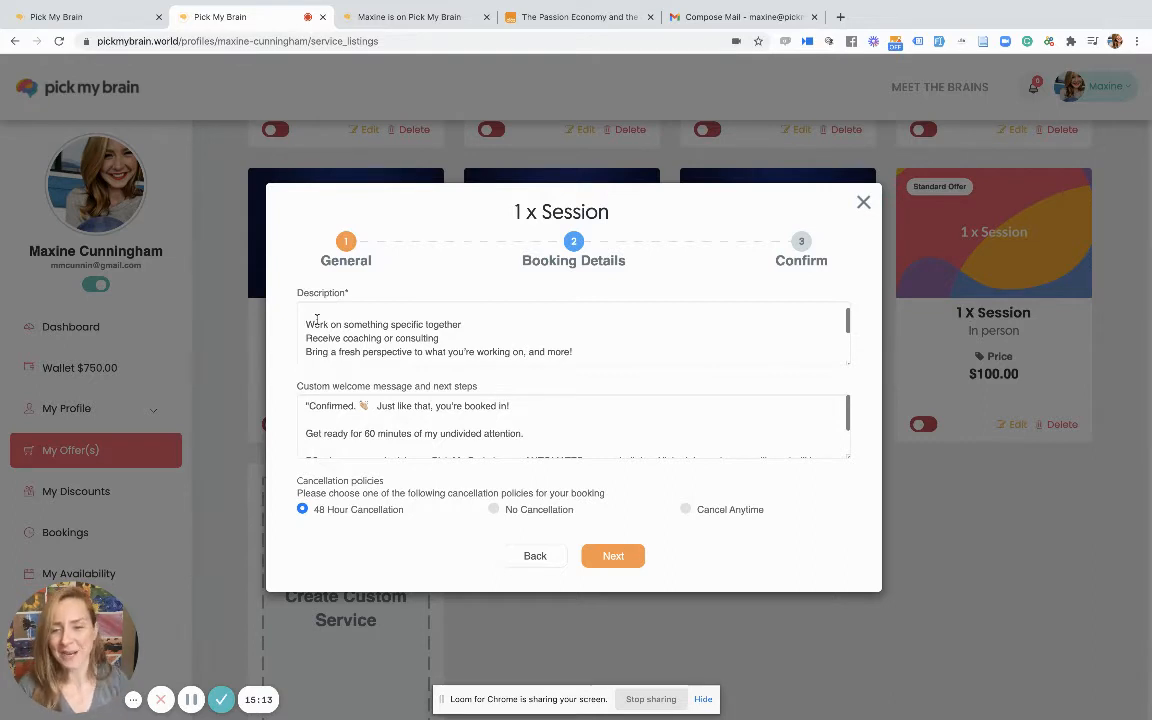
pyautogui.scroll(2, 306, 360)
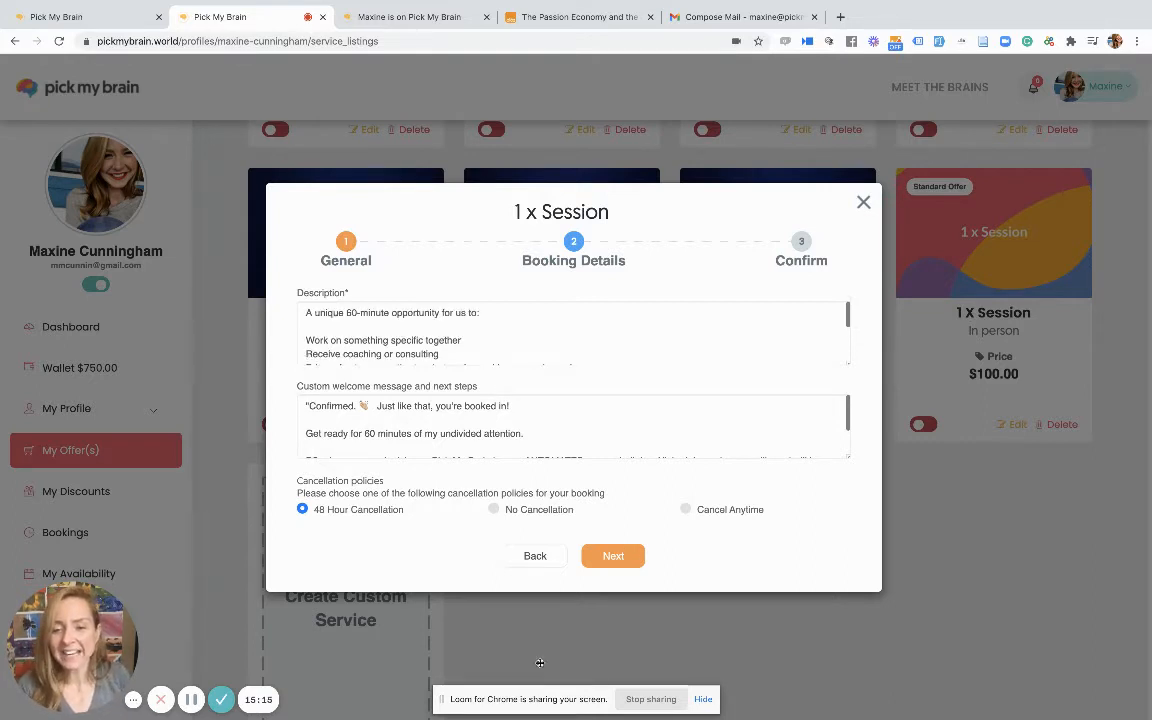
pyautogui.click(536, 555)
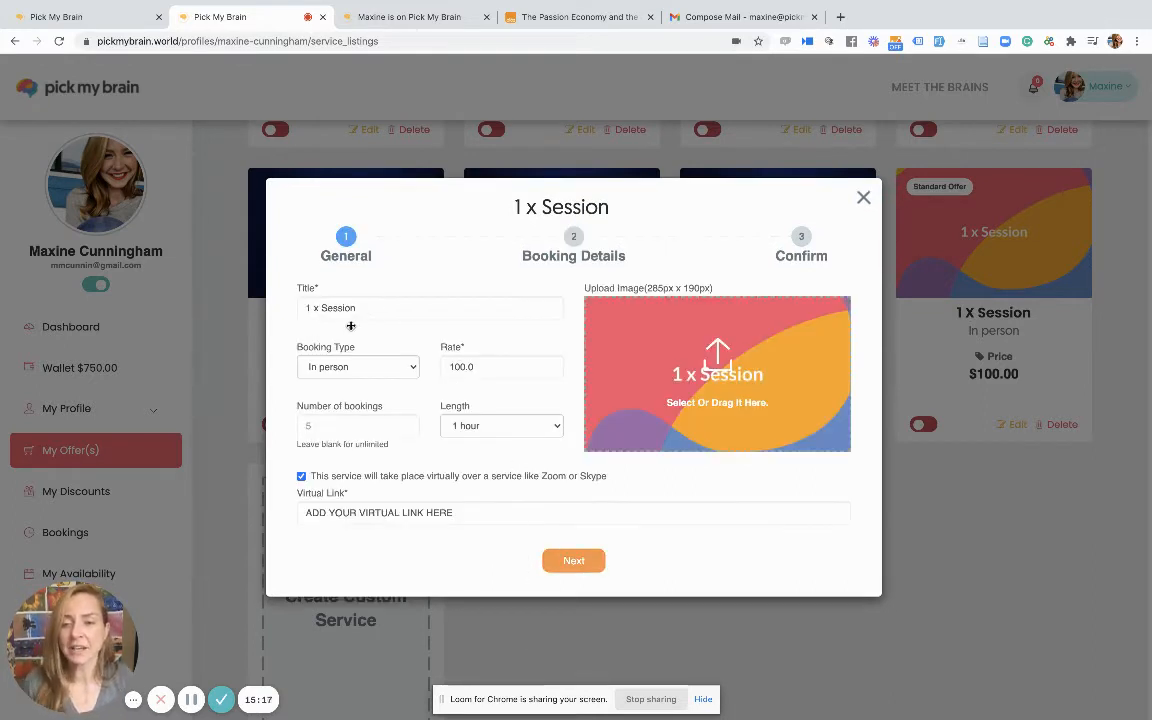
# Try appending the host's name to the title, then revert it to '1 x Session'.
pyautogui.click(321, 308)
pyautogui.write('M')
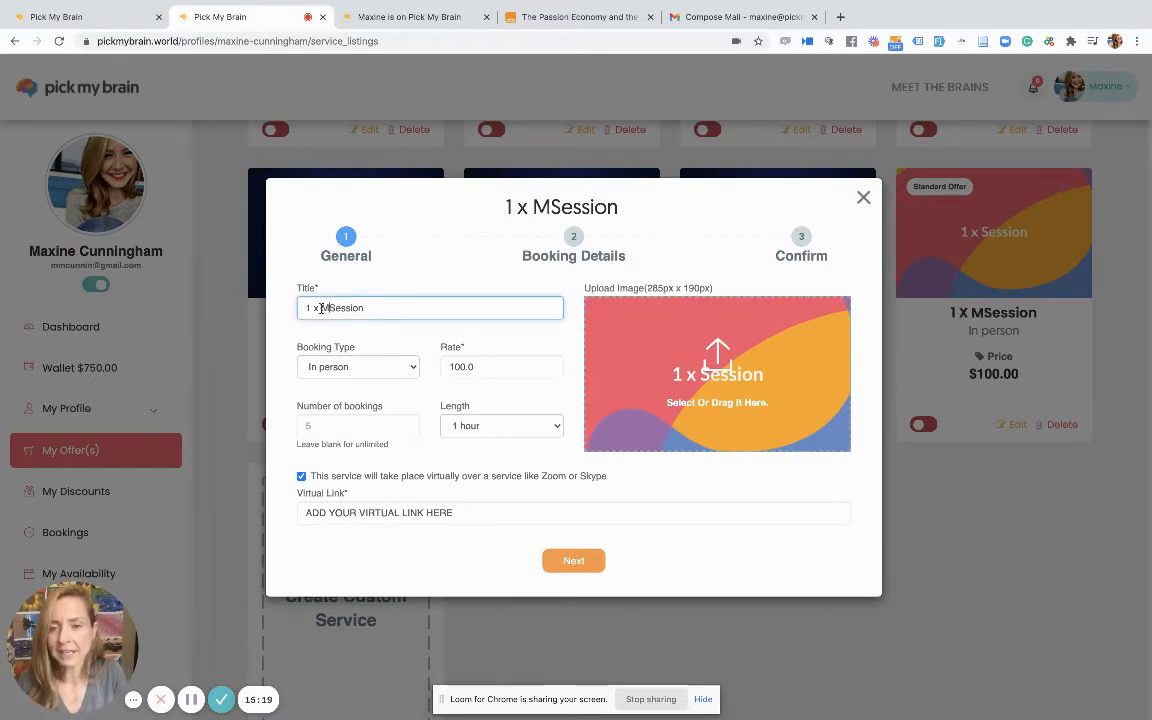
pyautogui.press('BackSpace')
pyautogui.click(365, 309)
pyautogui.write('with Maxine')
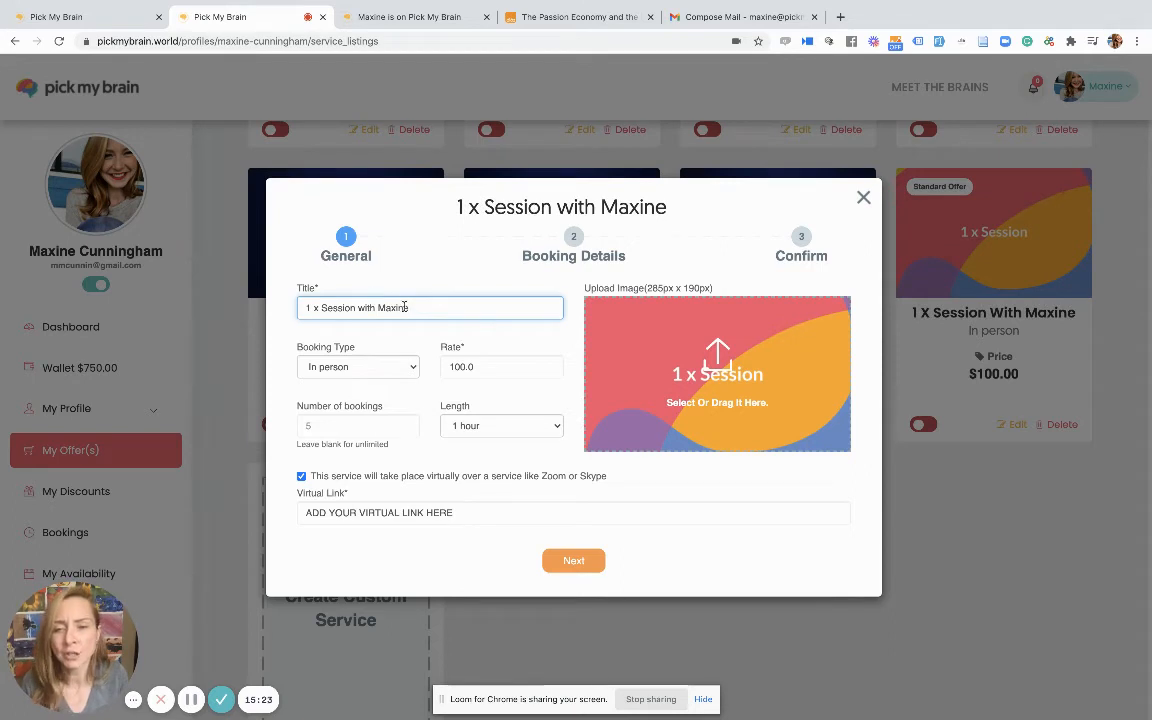
pyautogui.moveTo(411, 308); pyautogui.dragTo(356, 310)
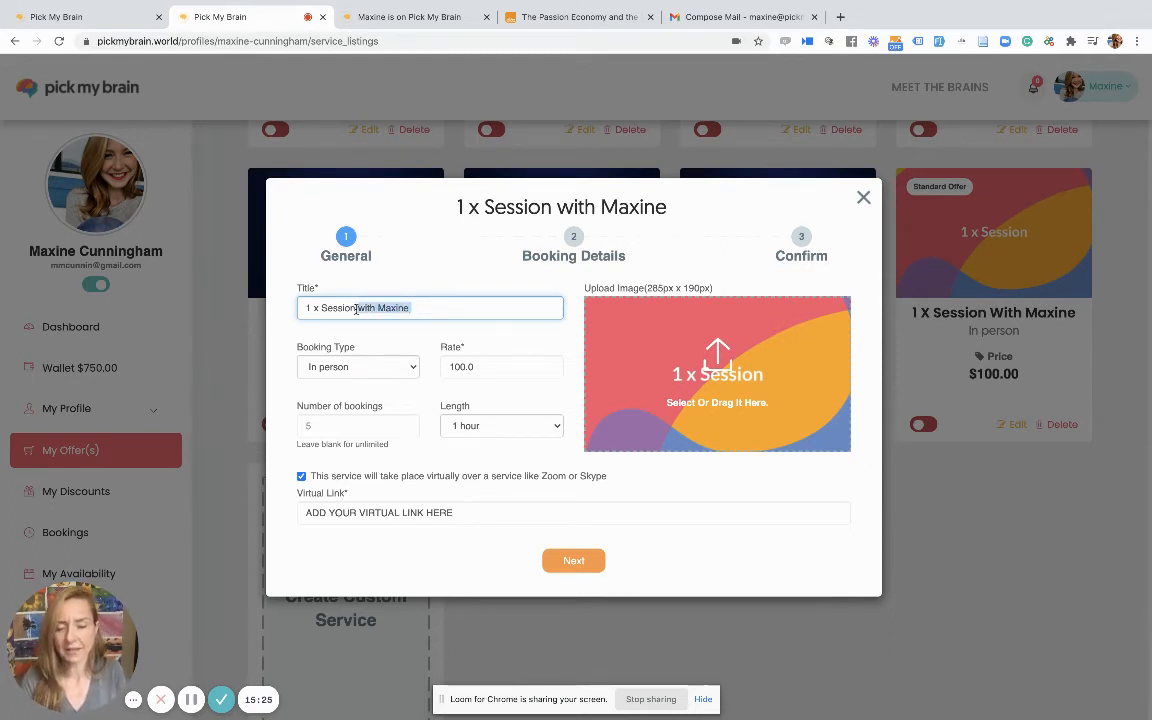
pyautogui.press('BackSpace')
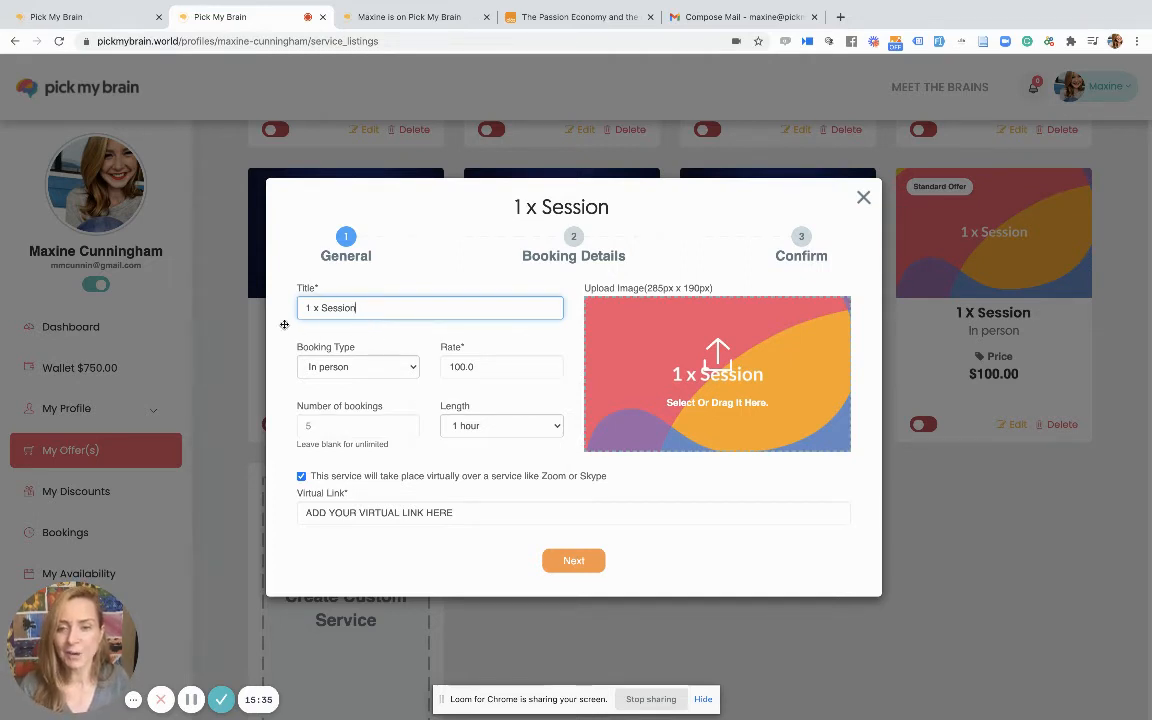
# Set number of bookings to 5 and wipe the 'ADD YOUR VIRTUAL LINK HERE' placeholder.
pyautogui.click(328, 426)
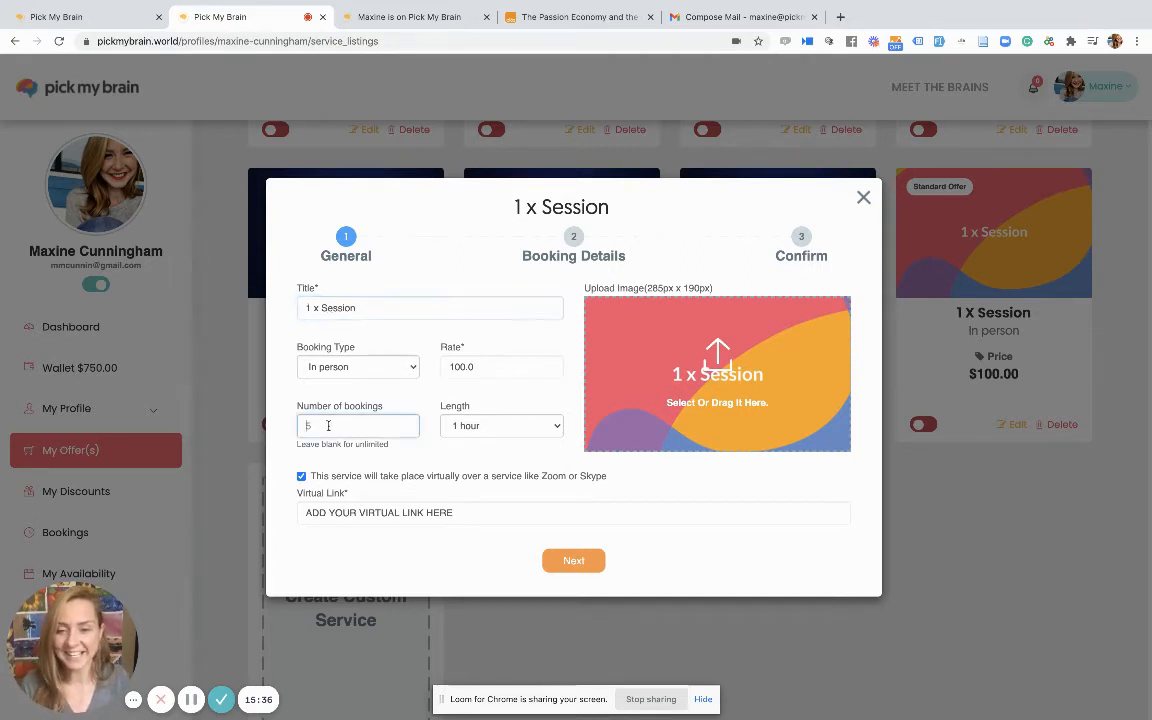
pyautogui.write('5')
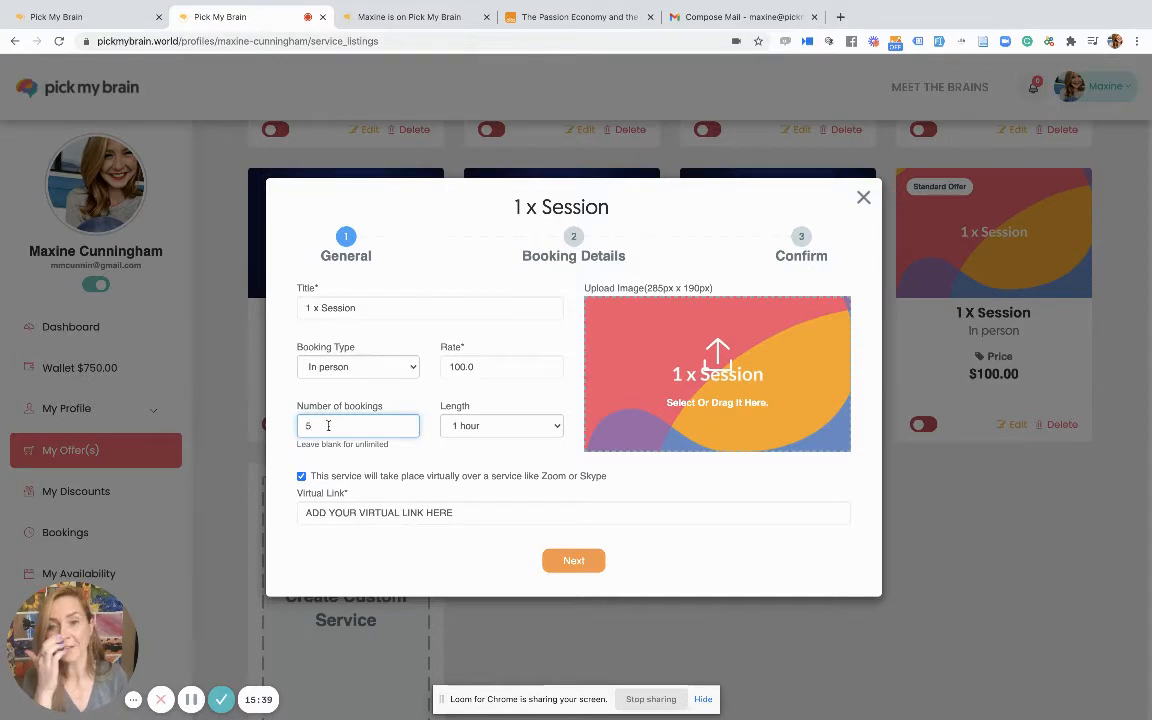
pyautogui.click(314, 514)
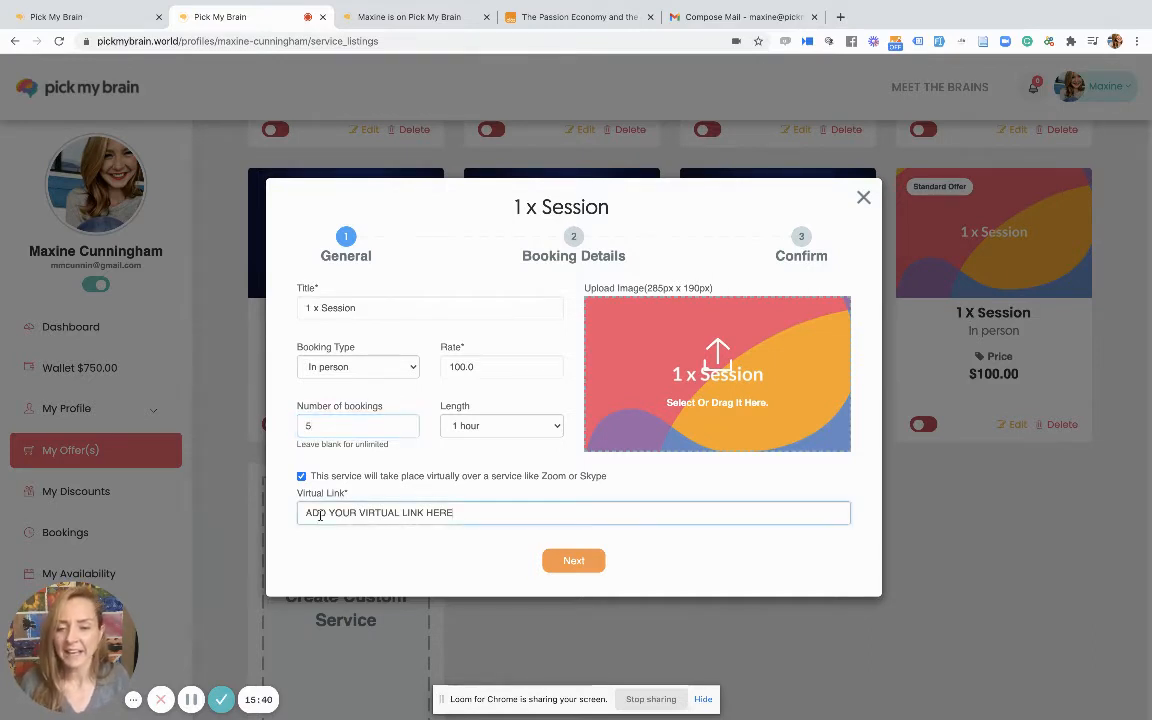
pyautogui.tripleClick(302, 513)
pyautogui.write('w')
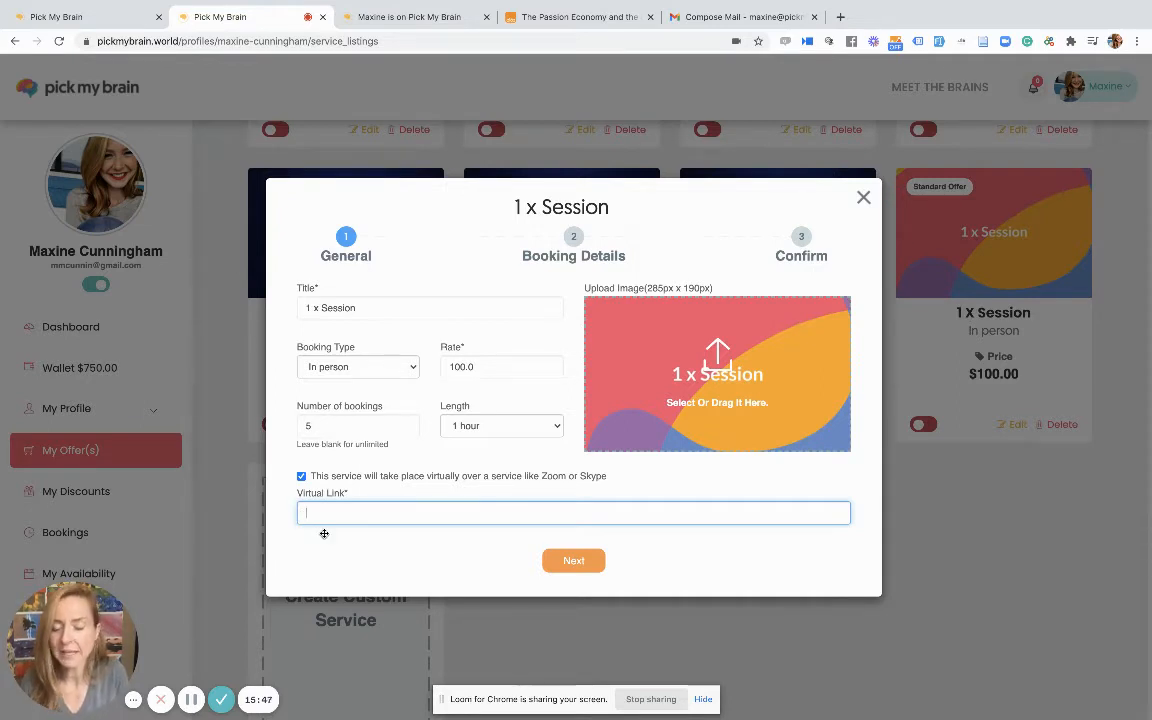
# Open Zoom's My Profile page in a new tab and select the revealed personal meeting link.
pyautogui.click(843, 16)
pyautogui.write('zoom.us')
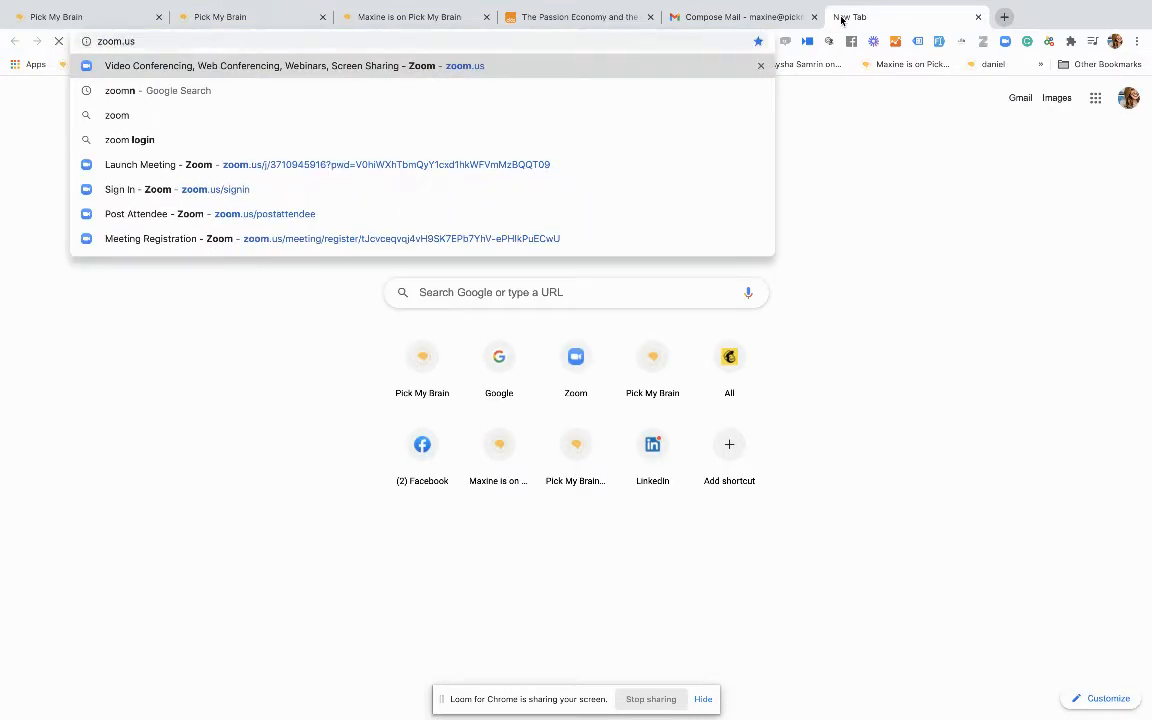
pyautogui.press('Return')
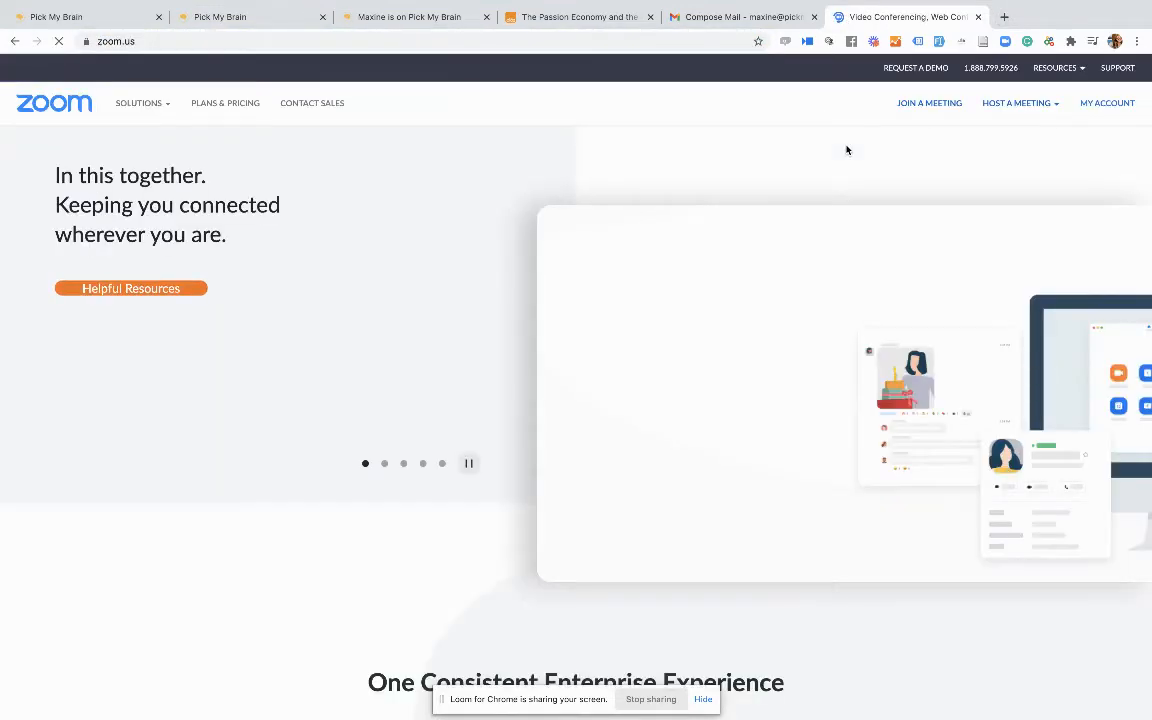
pyautogui.click(1108, 106)
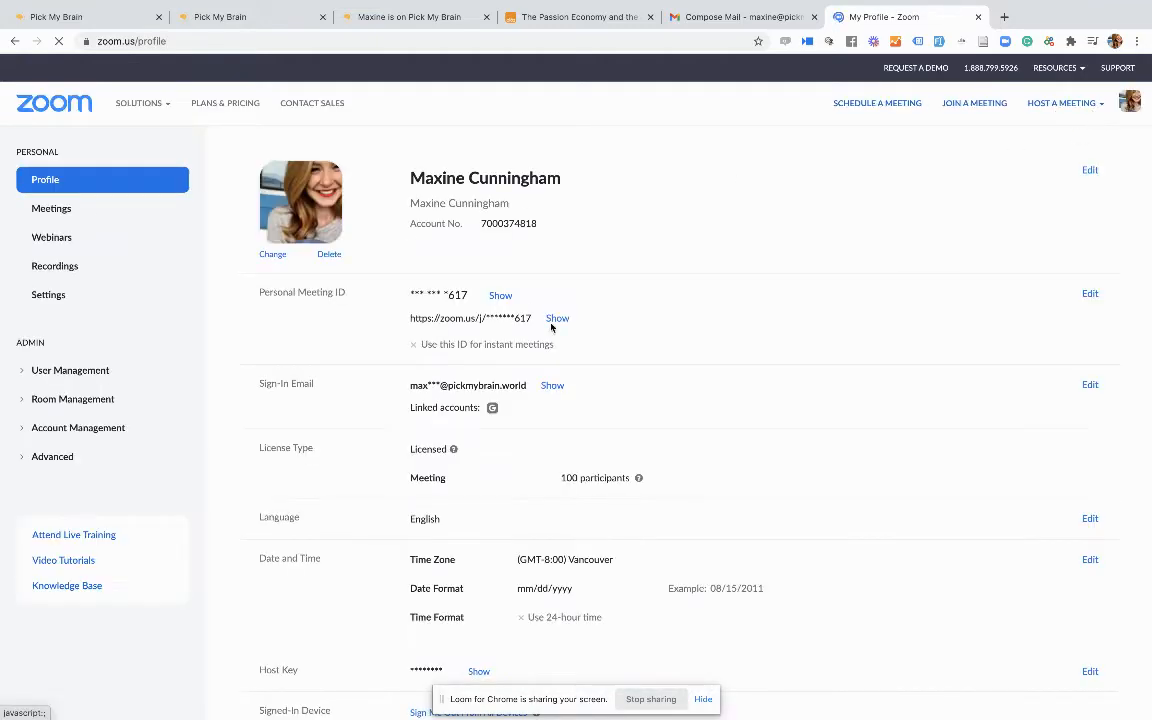
pyautogui.click(566, 318)
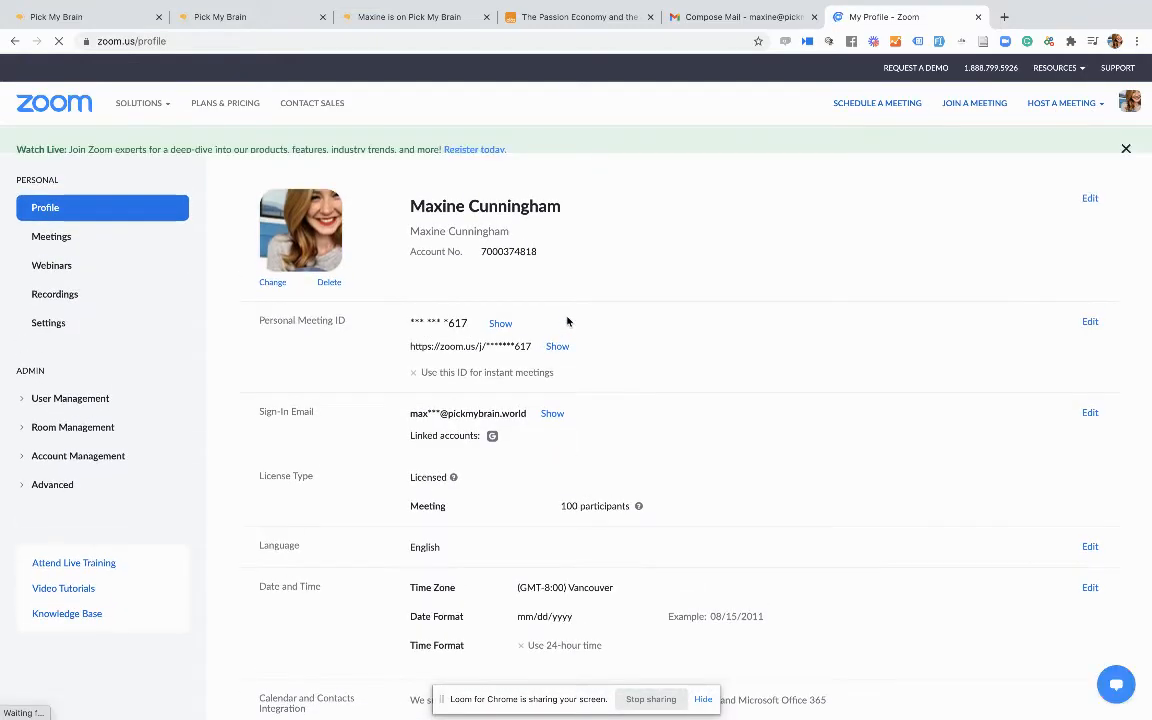
pyautogui.click(564, 367)
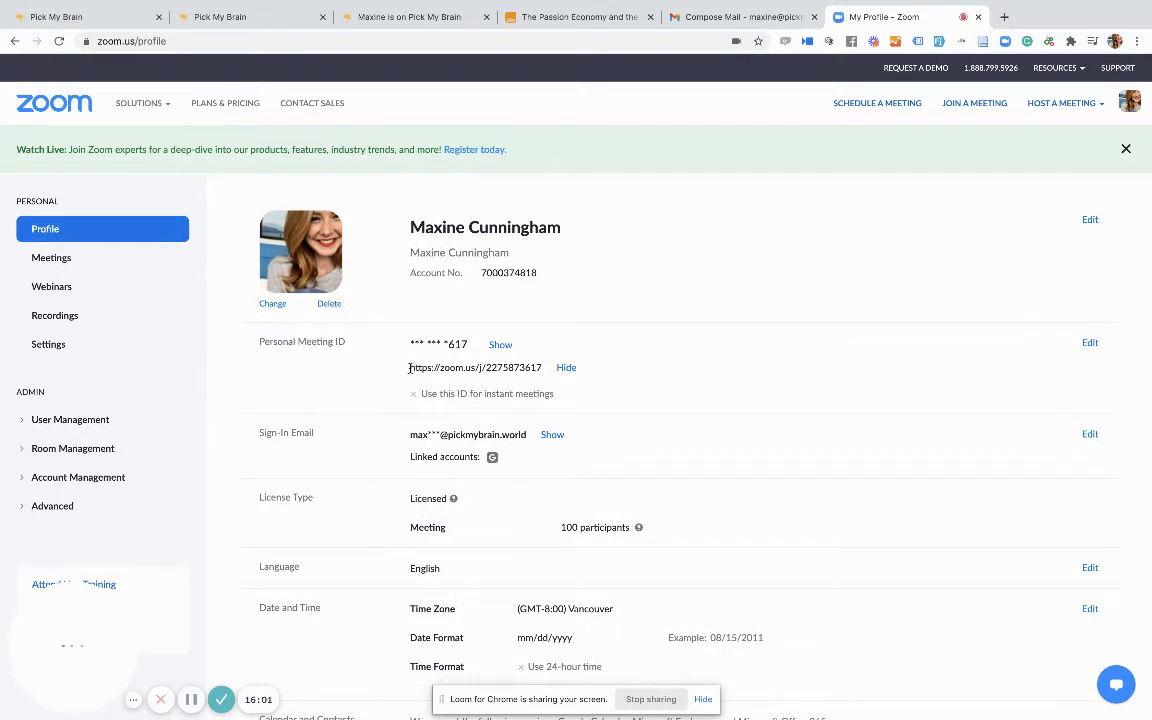
pyautogui.moveTo(410, 367); pyautogui.dragTo(544, 366)
pyautogui.hotkey('ctrl', 'c')
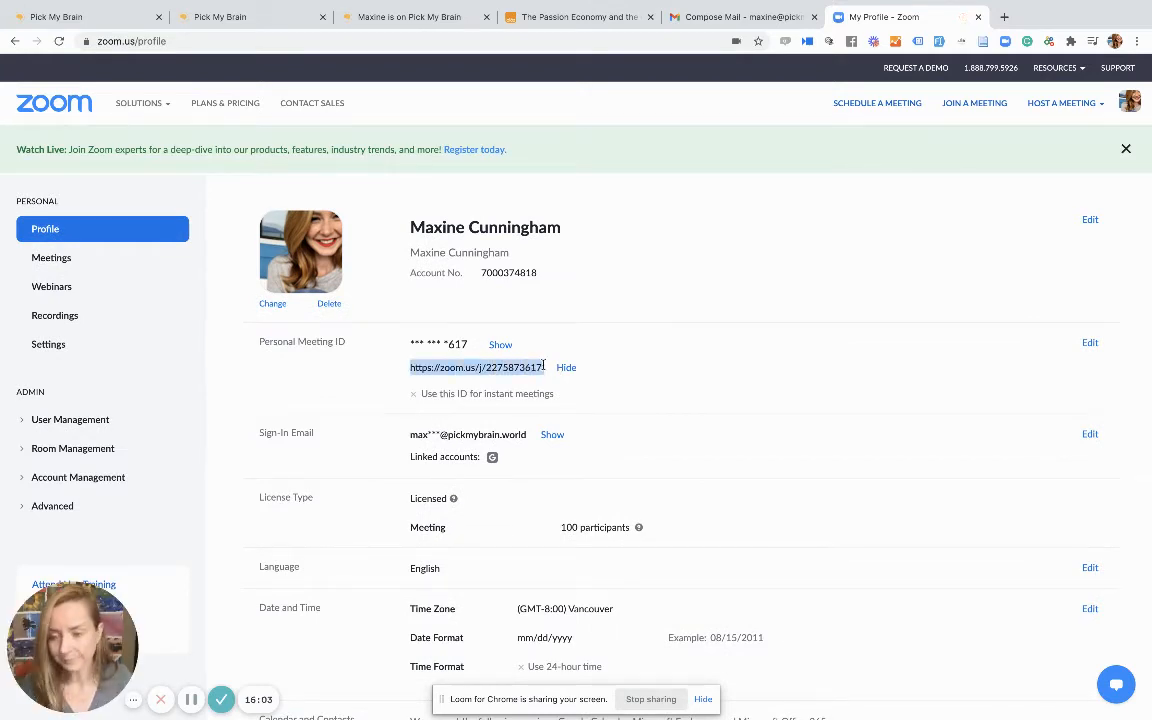
# Paste the Zoom meeting link into the 1 x Session's Virtual Link field.
pyautogui.click(362, 18)
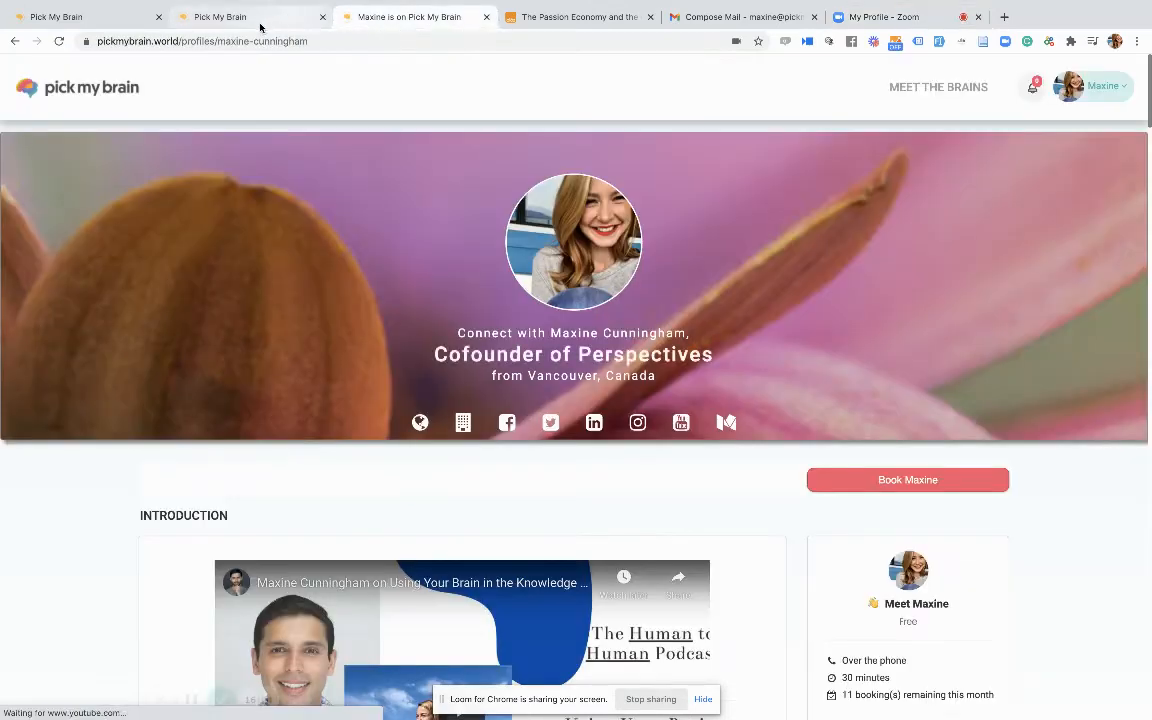
pyautogui.click(260, 18)
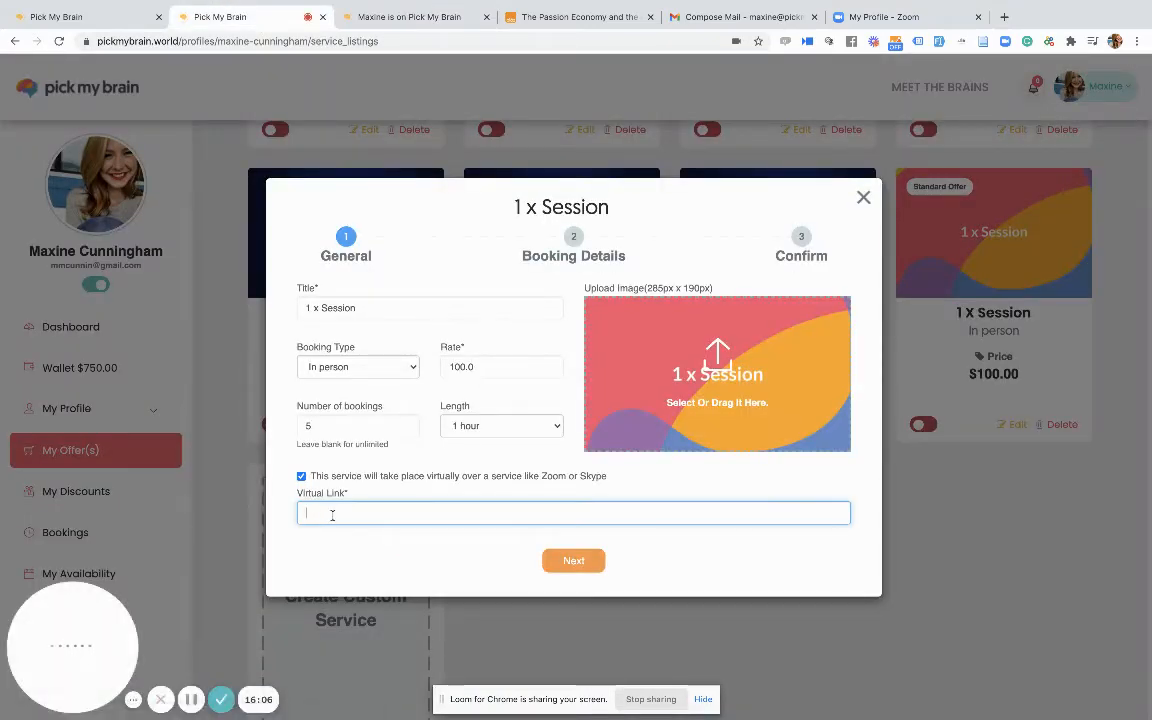
pyautogui.hotkey('ctrl', 'v')
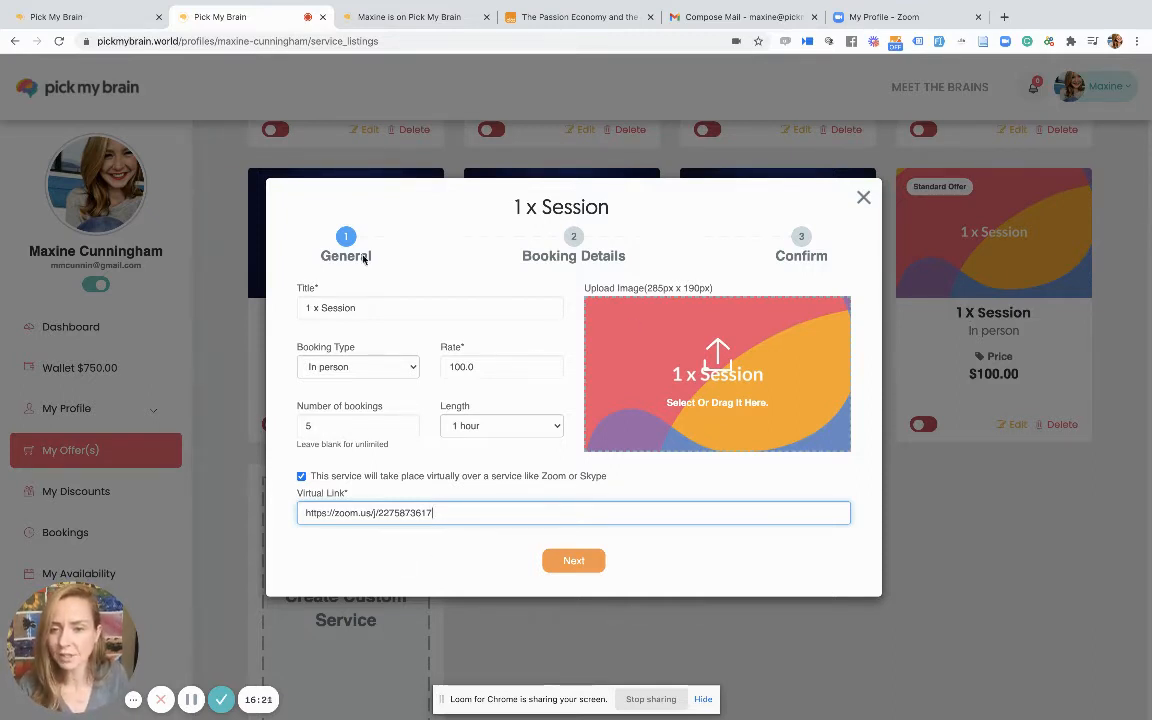
# Review the booking details' description and welcome message, then advance to Confirm.
pyautogui.click(572, 560)
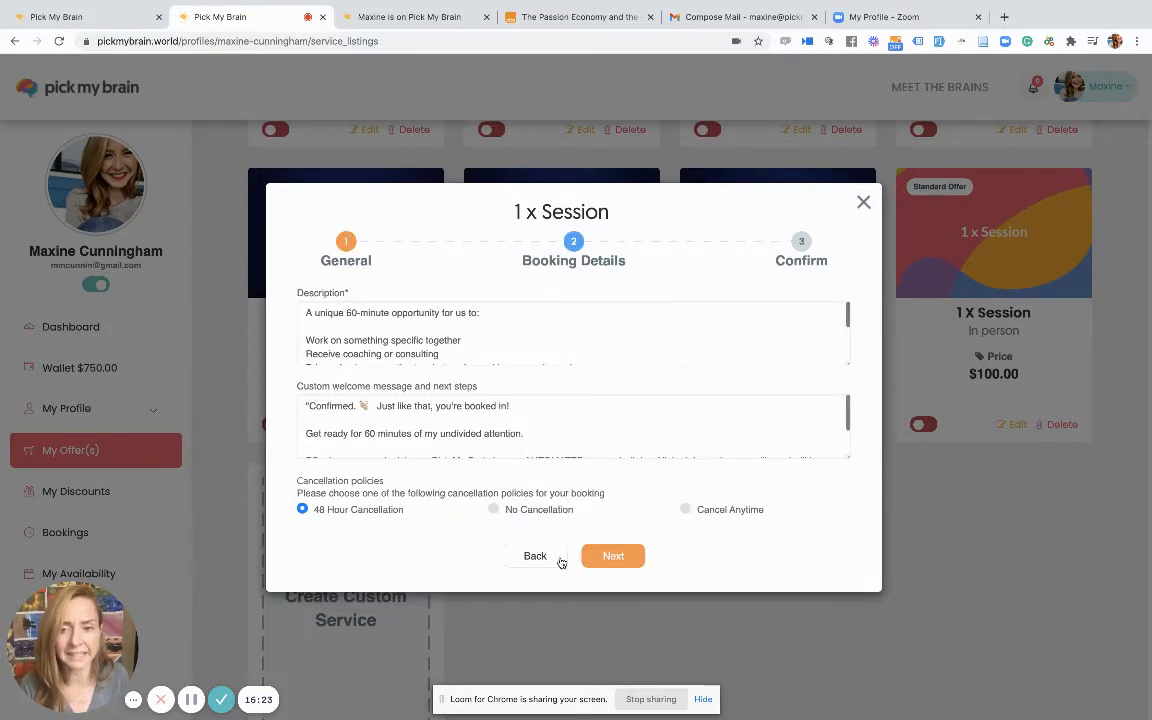
pyautogui.scroll(-5, 430, 340)
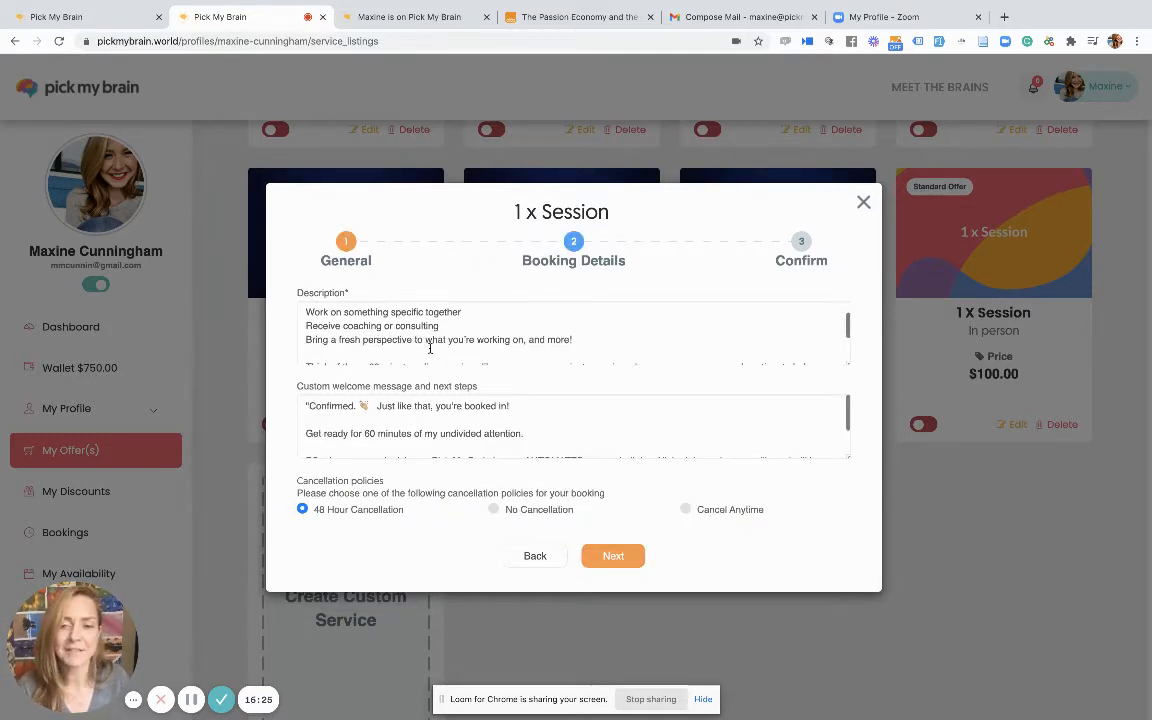
pyautogui.scroll(1, 430, 348)
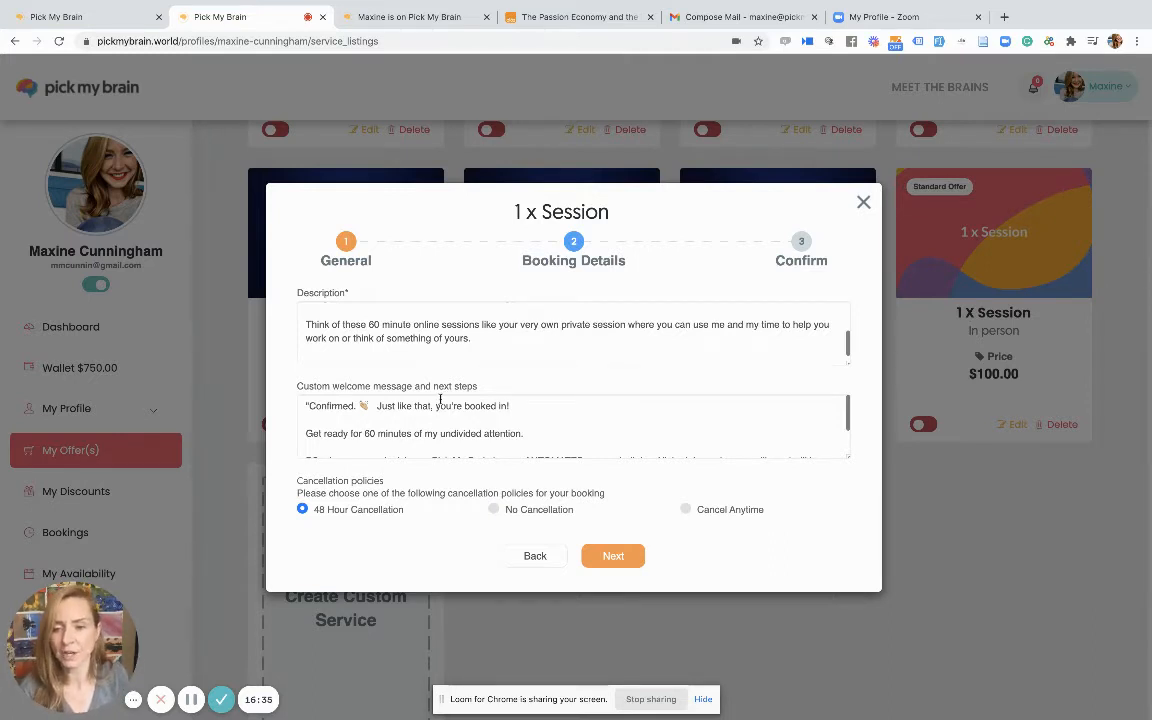
pyautogui.scroll(-1, 424, 430)
pyautogui.scroll(-2, 424, 430)
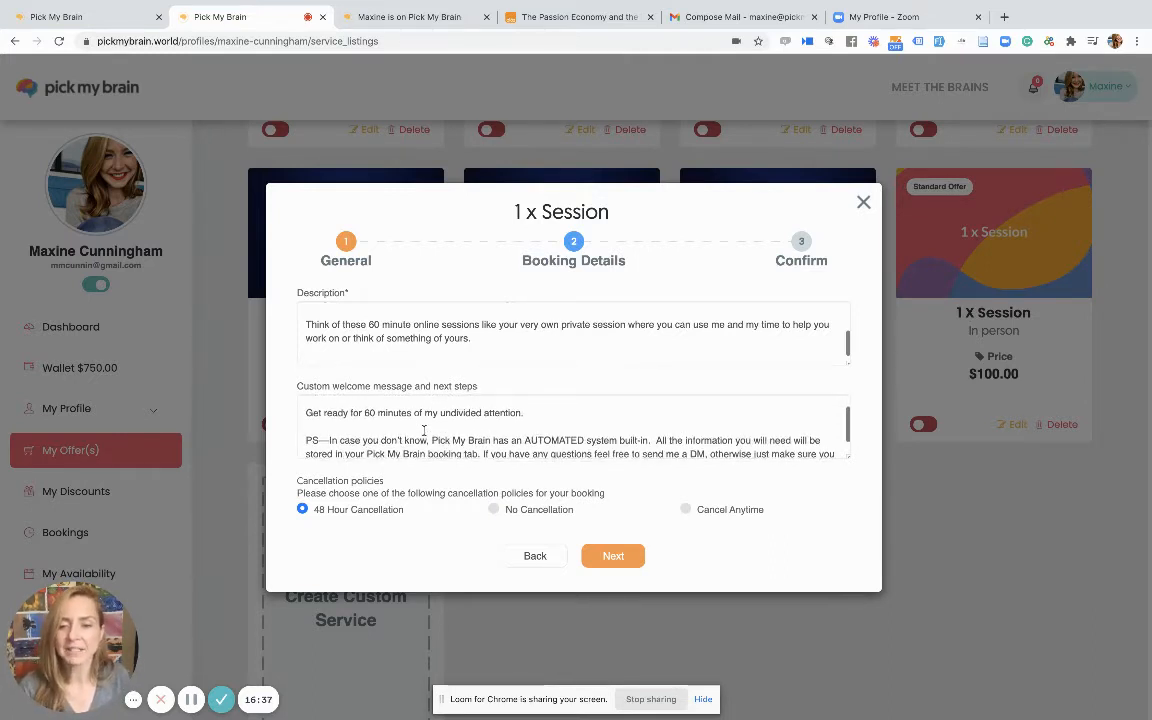
pyautogui.scroll(-1, 408, 423)
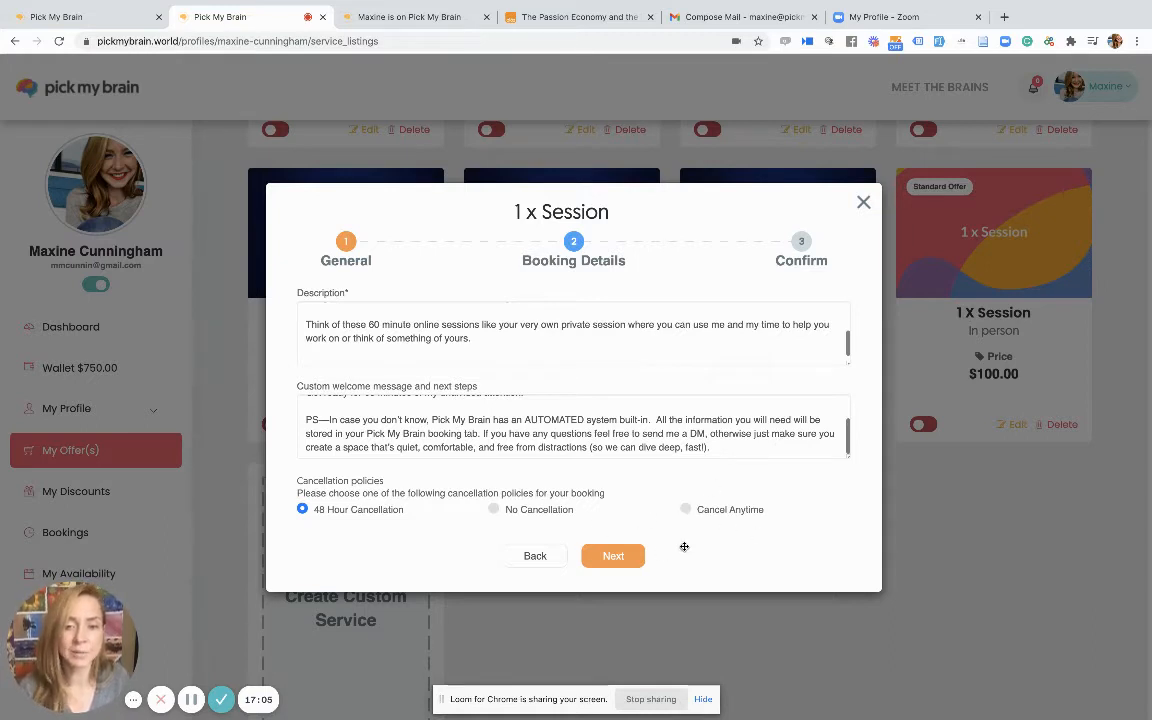
pyautogui.click(617, 556)
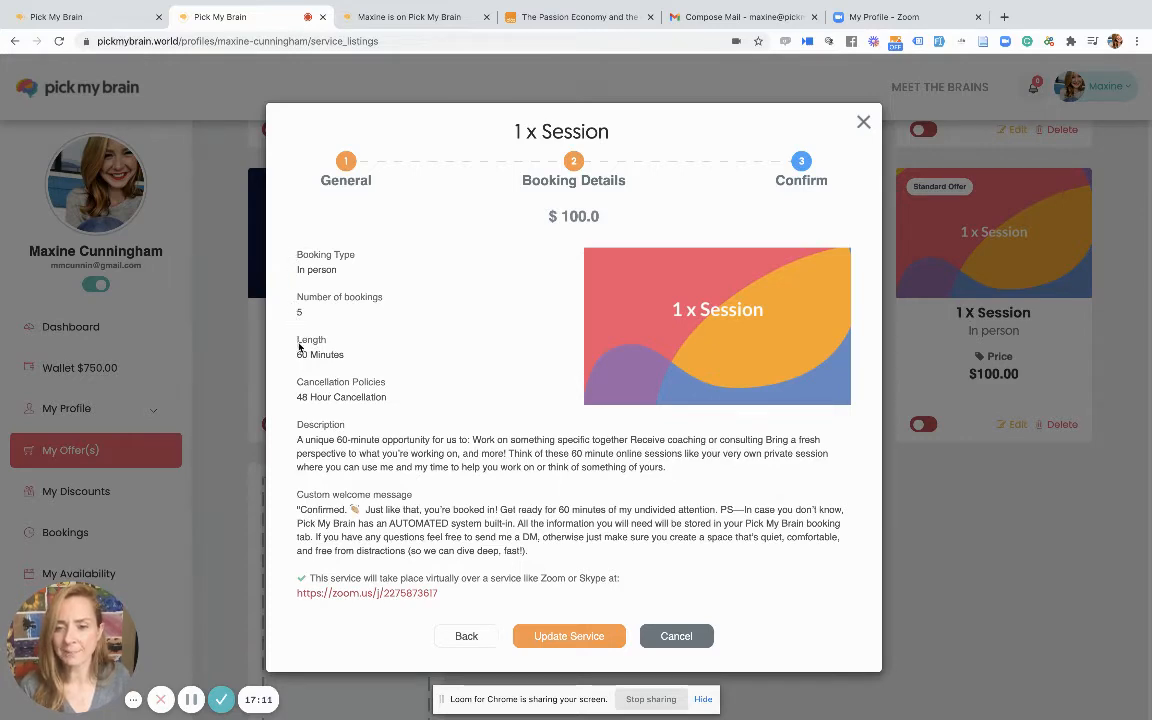
# Update the 1 x Session service, switch it on, and select the public profile's address.
pyautogui.click(563, 640)
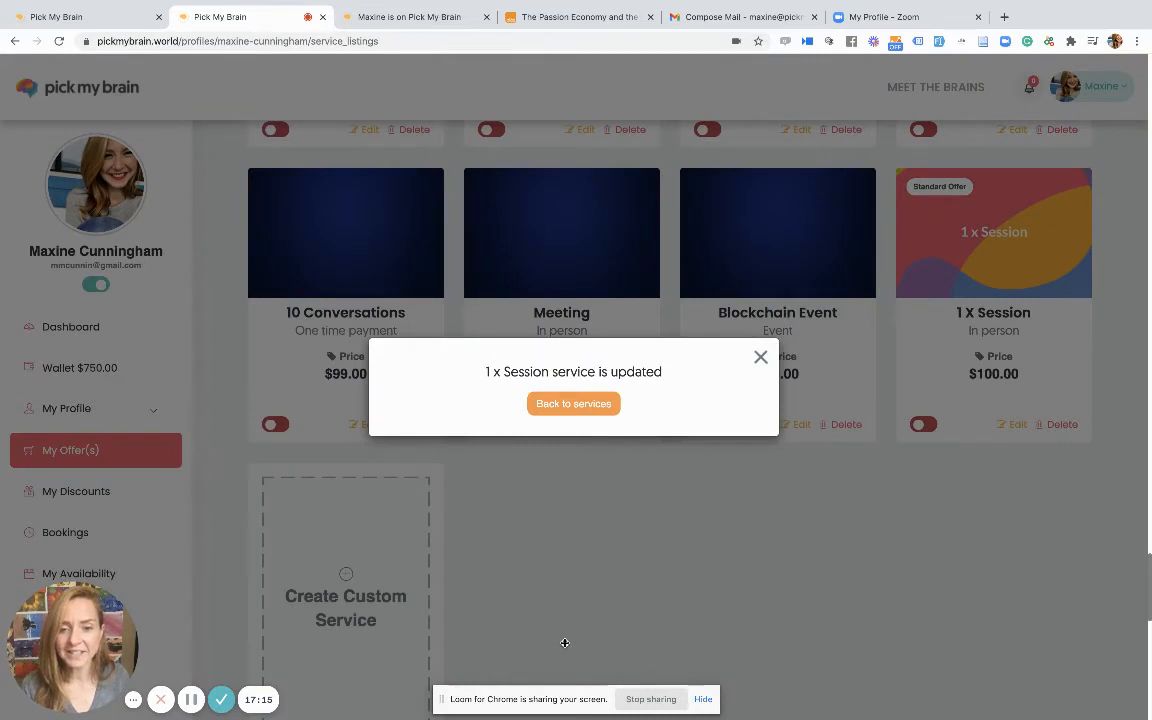
pyautogui.click(760, 360)
pyautogui.scroll(1, 1005, 463)
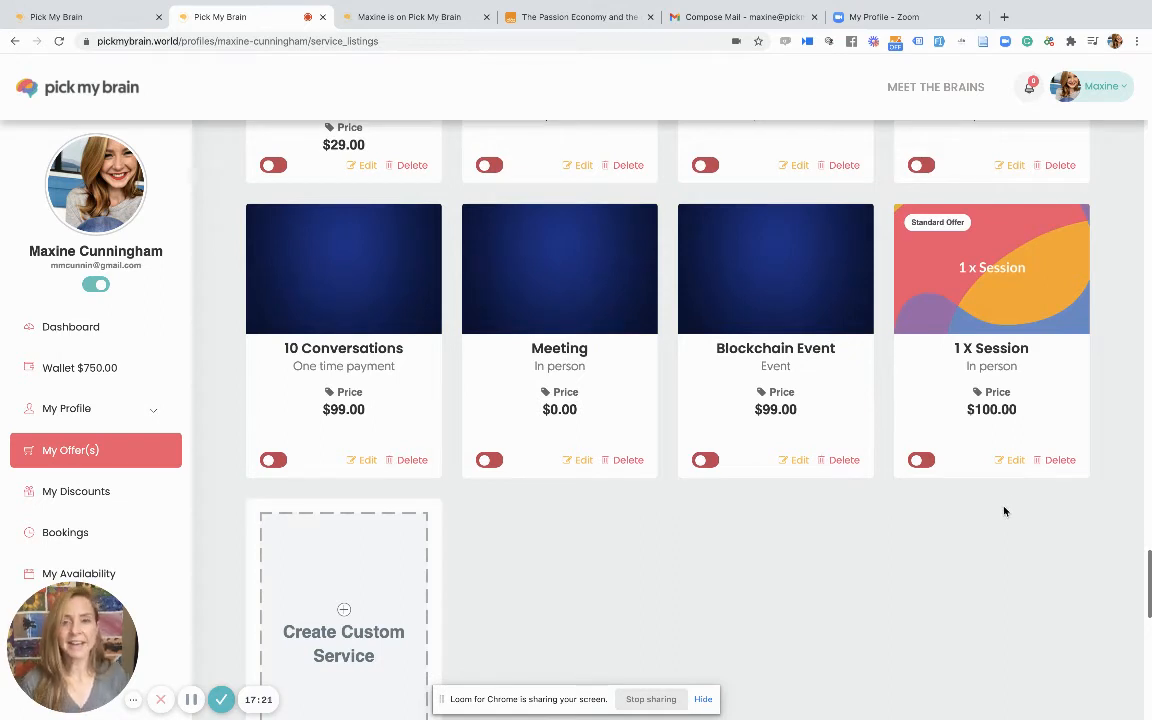
pyautogui.click(922, 461)
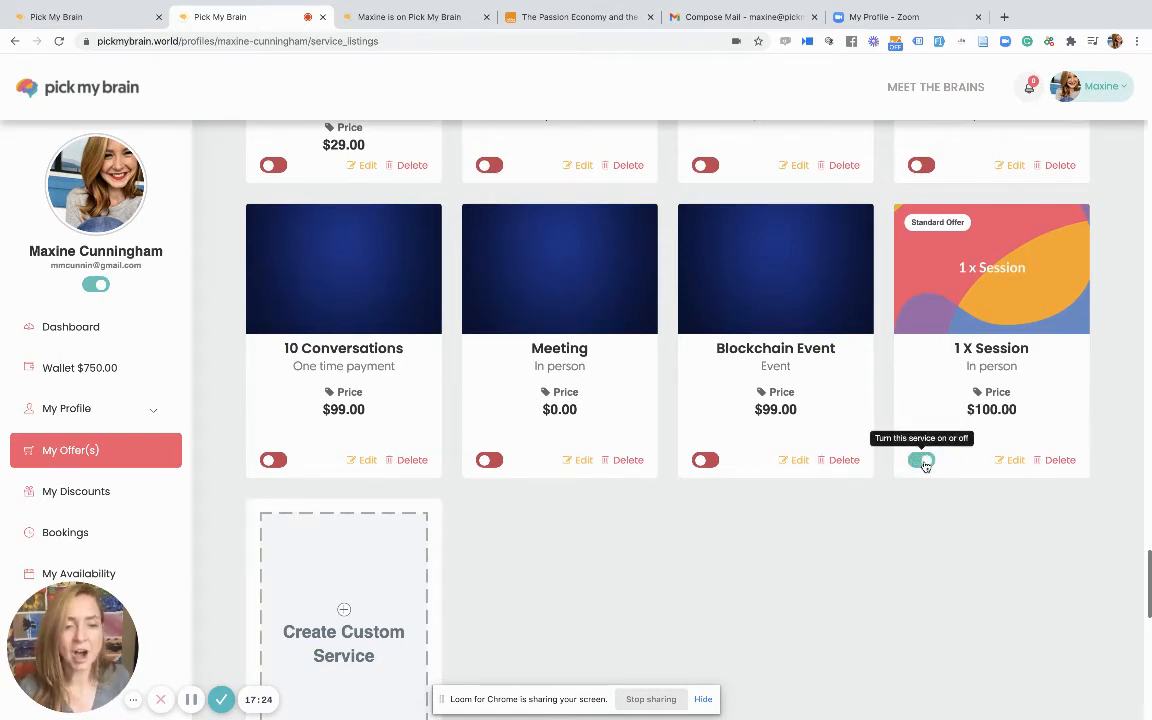
pyautogui.click(414, 17)
pyautogui.click(393, 41)
# Reload the public profile and check the 1 x Session card shows online, 1 hour, $100 and its description.
pyautogui.press('Return')
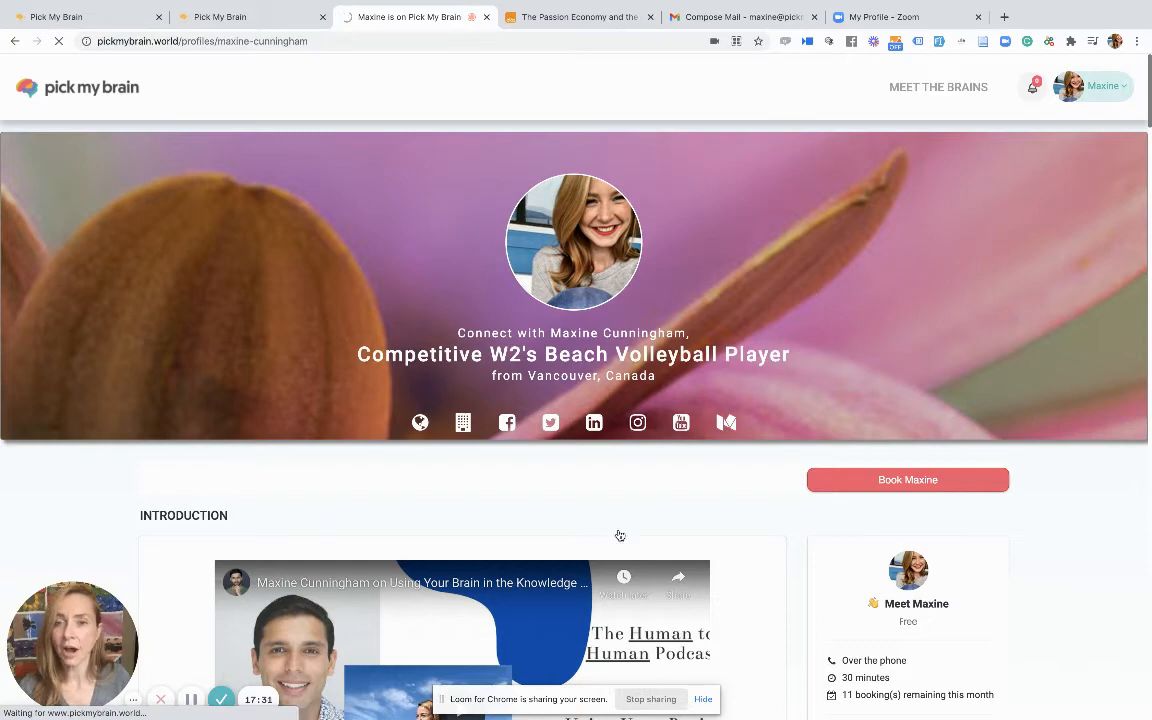
pyautogui.scroll(-1, 707, 537)
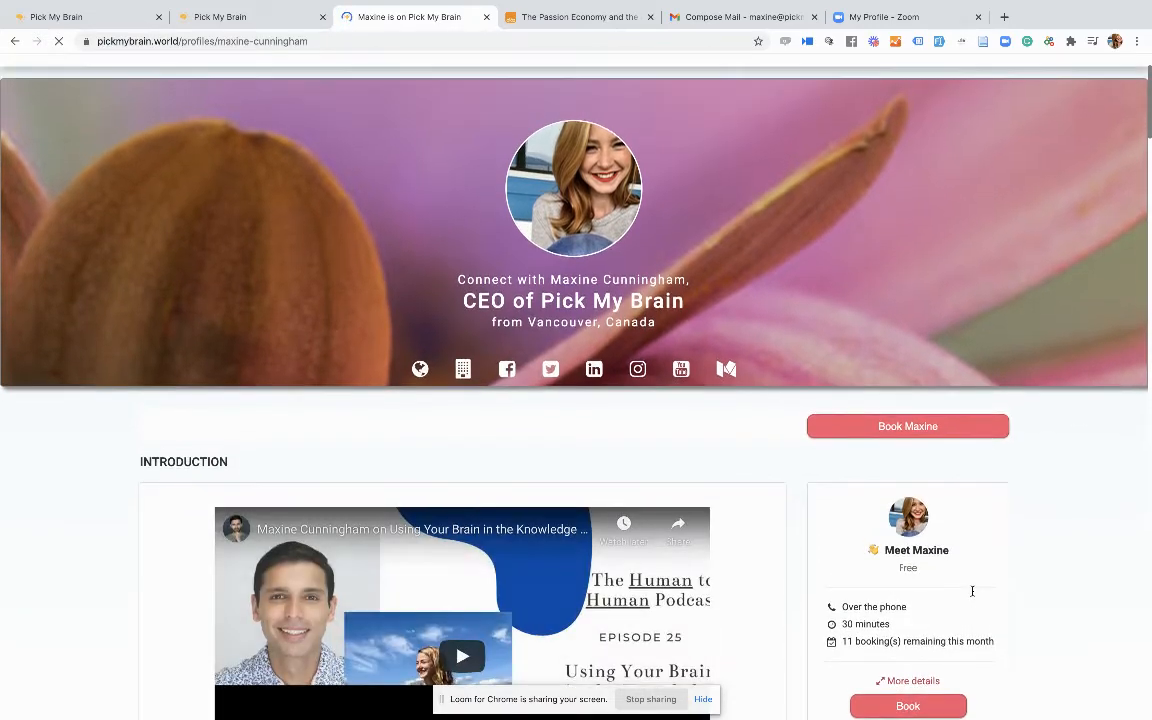
pyautogui.scroll(-10, 961, 535)
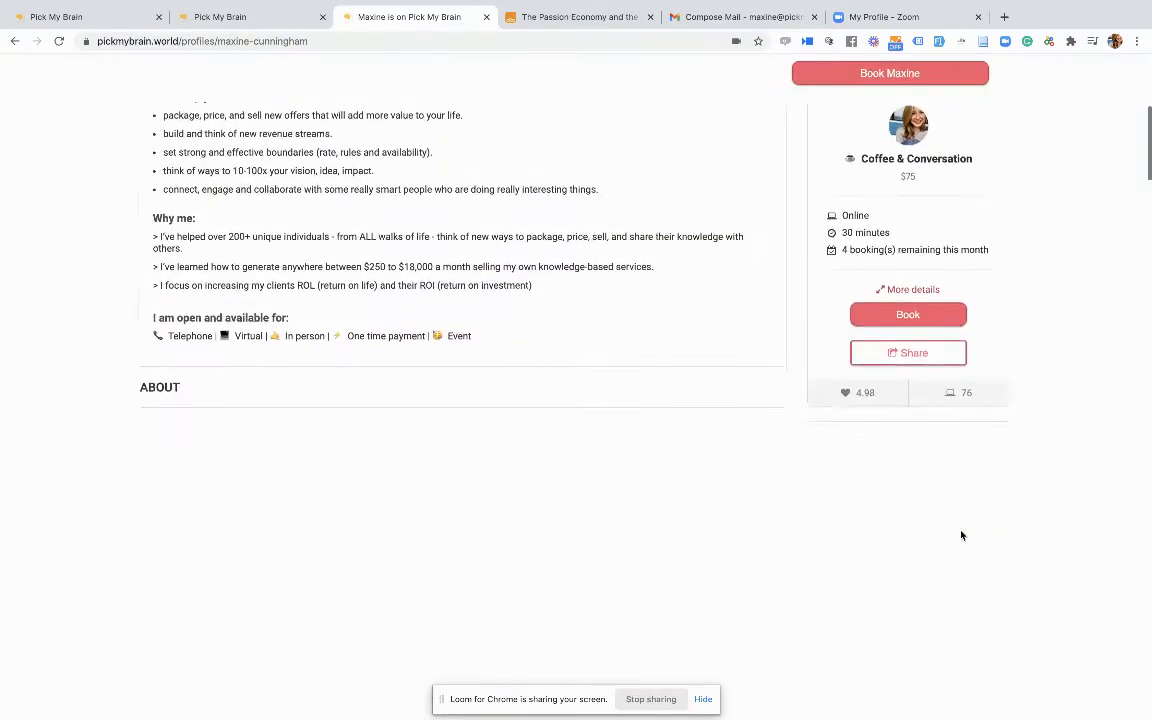
pyautogui.scroll(3, 961, 535)
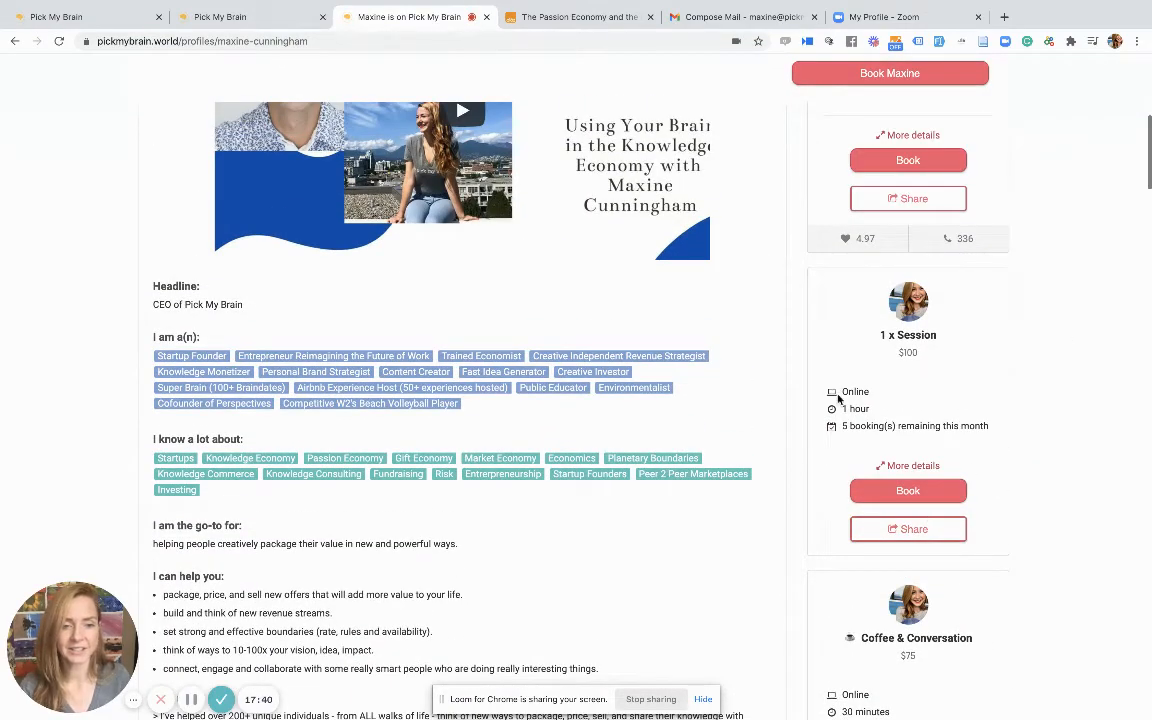
pyautogui.moveTo(872, 409); pyautogui.dragTo(838, 389)
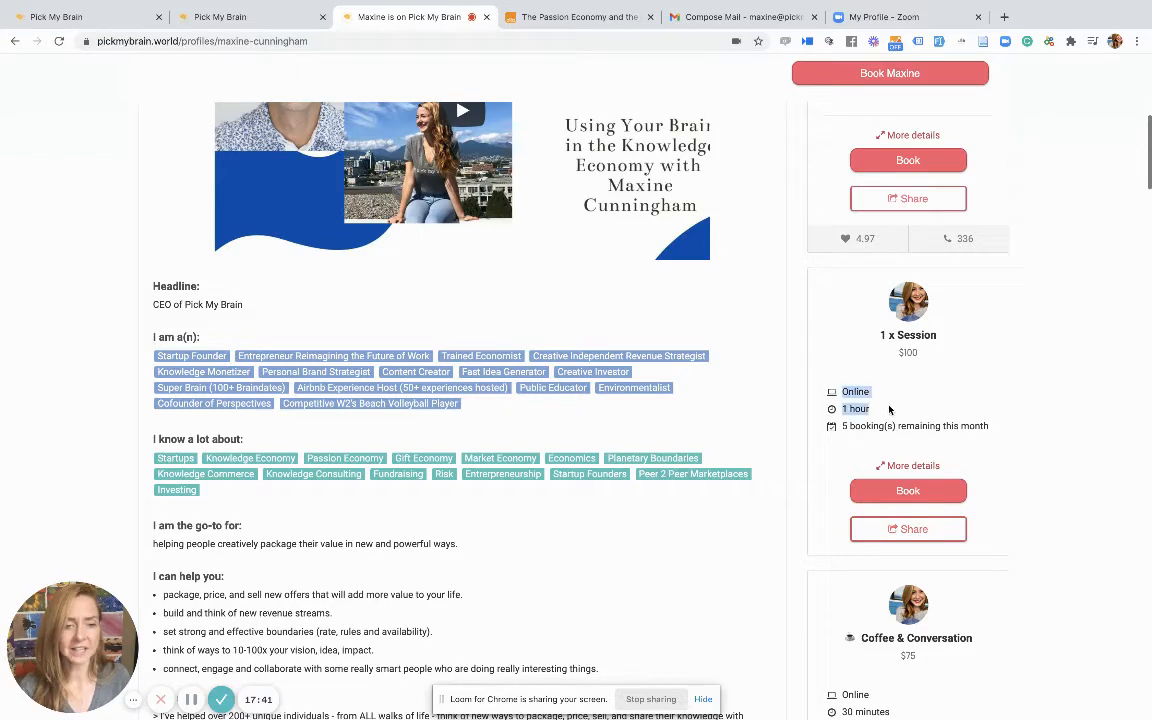
pyautogui.click(913, 466)
pyautogui.scroll(-1, 880, 465)
pyautogui.moveTo(821, 443); pyautogui.dragTo(906, 578)
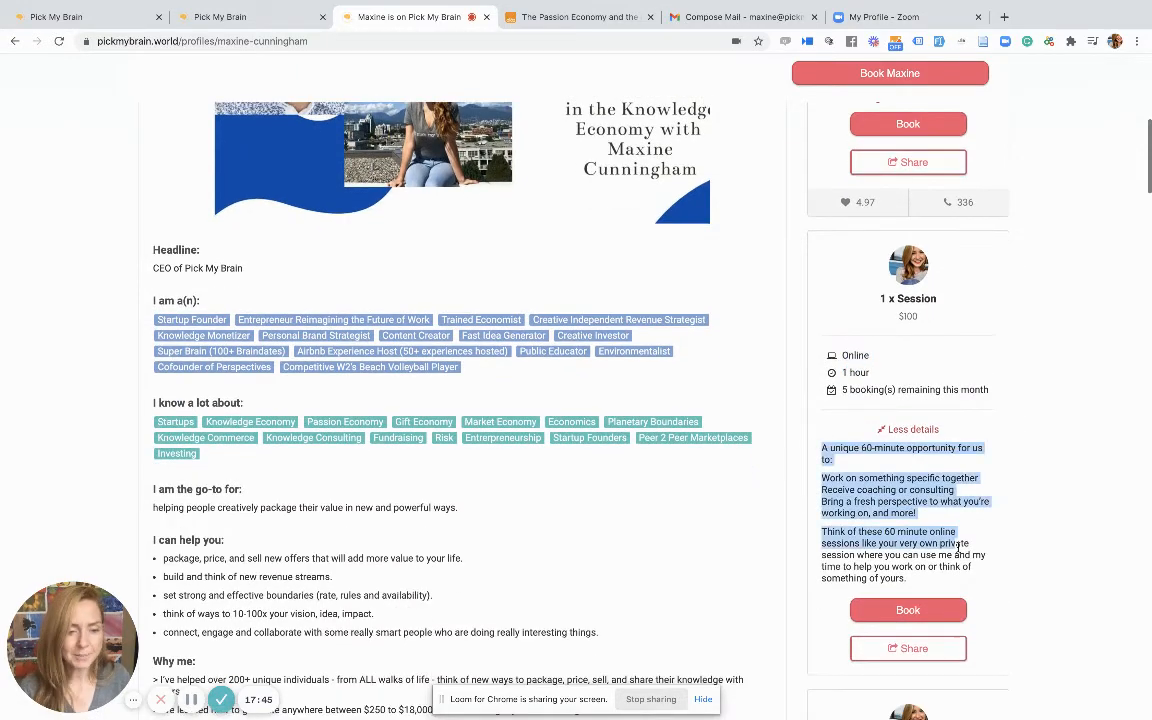
pyautogui.click(929, 555)
pyautogui.scroll(8, 929, 555)
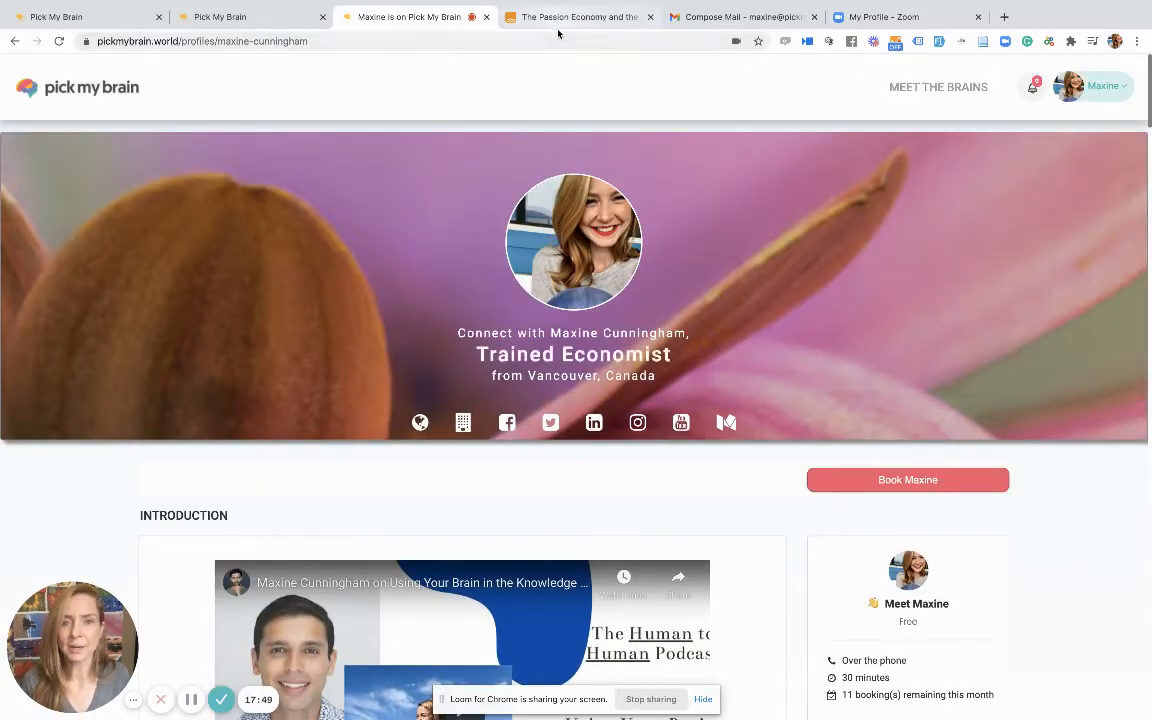
# Open a new tab beside the Pick My Brain tabs and load pickmybrain.world.
pyautogui.click(1006, 20)
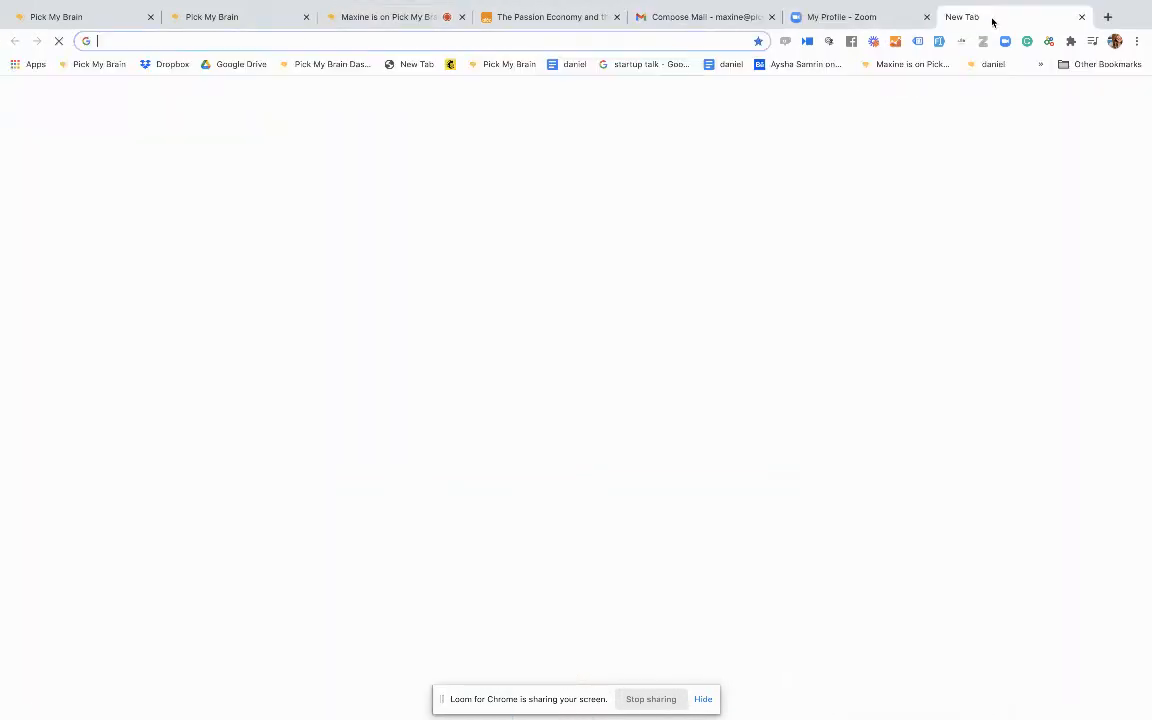
pyautogui.moveTo(993, 21); pyautogui.dragTo(548, 37)
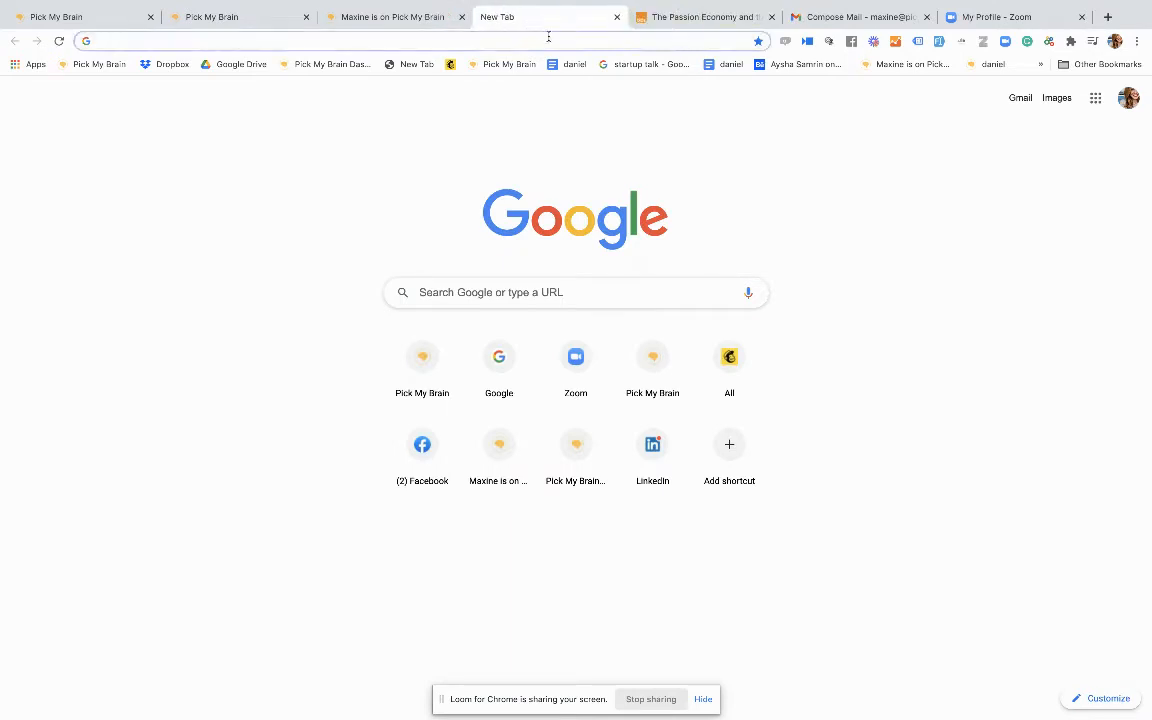
pyautogui.write('pickmybrain.world')
pyautogui.press('Return')
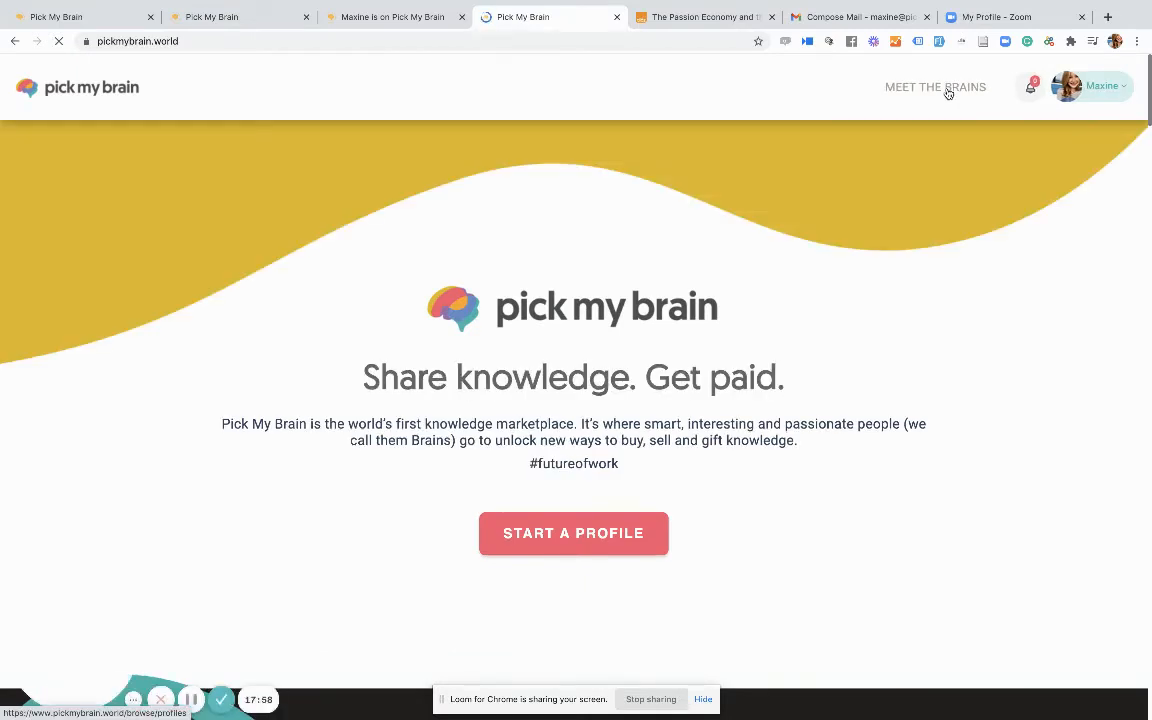
# Under MEET THE BRAINS, search services for the host's name and browse the resulting offers.
pyautogui.click(948, 90)
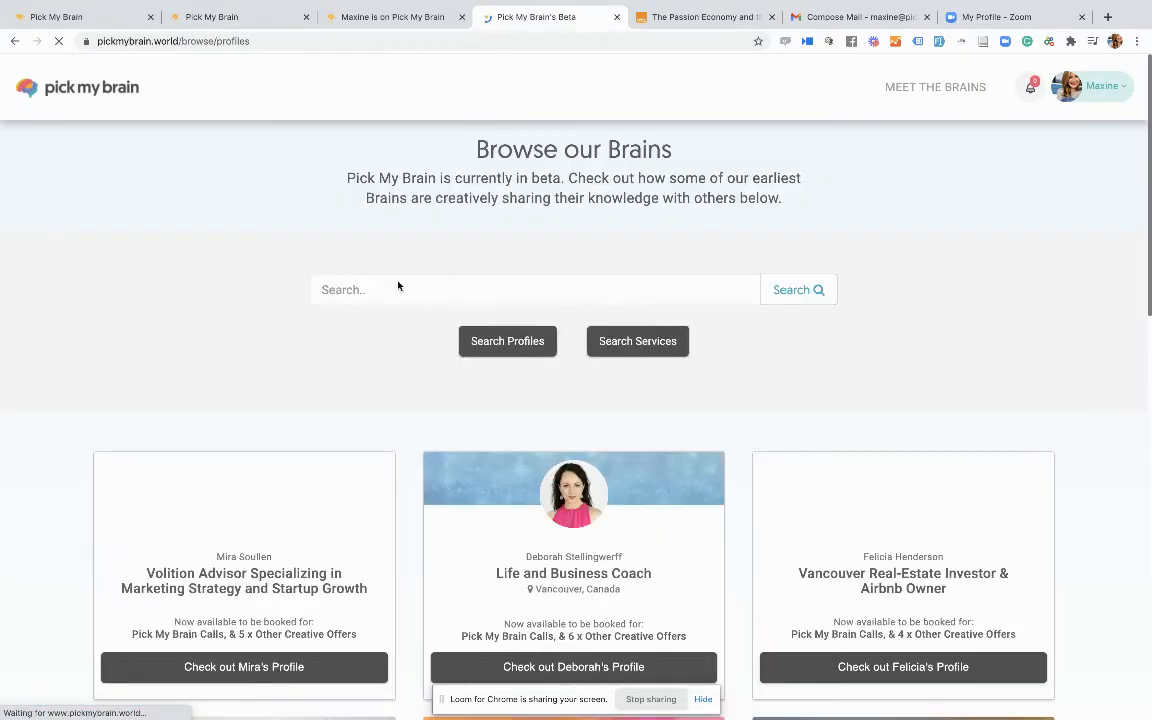
pyautogui.click(389, 293)
pyautogui.click(670, 354)
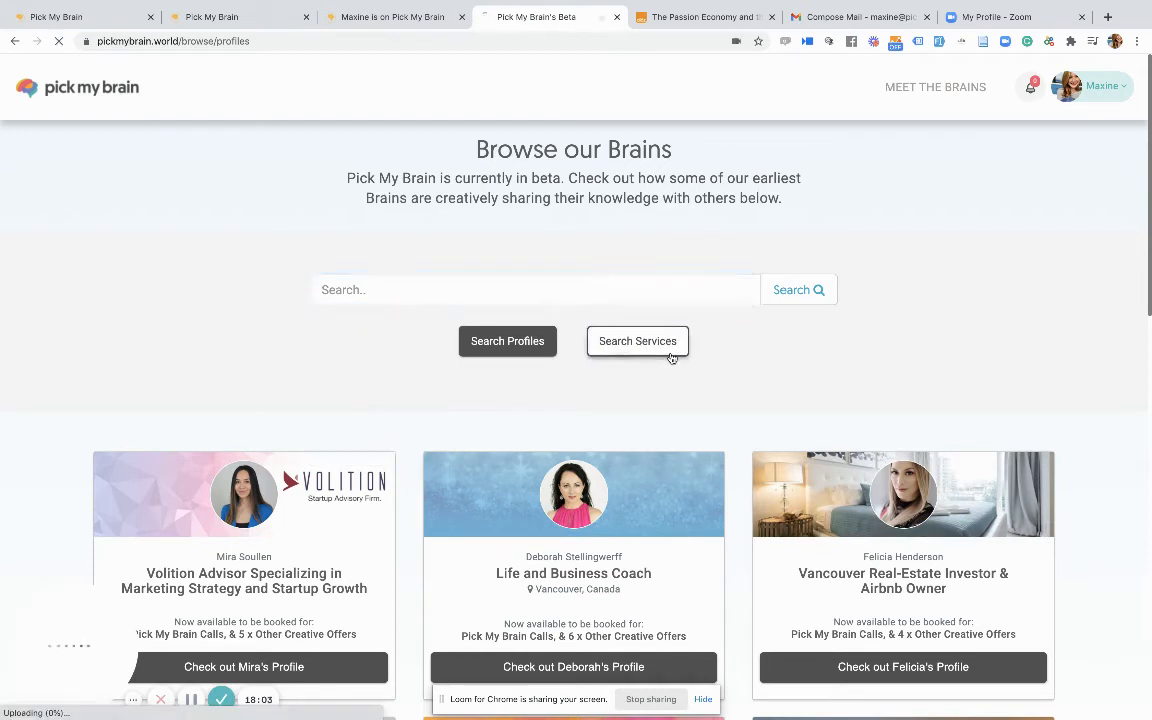
pyautogui.click(429, 289)
pyautogui.write('maxine')
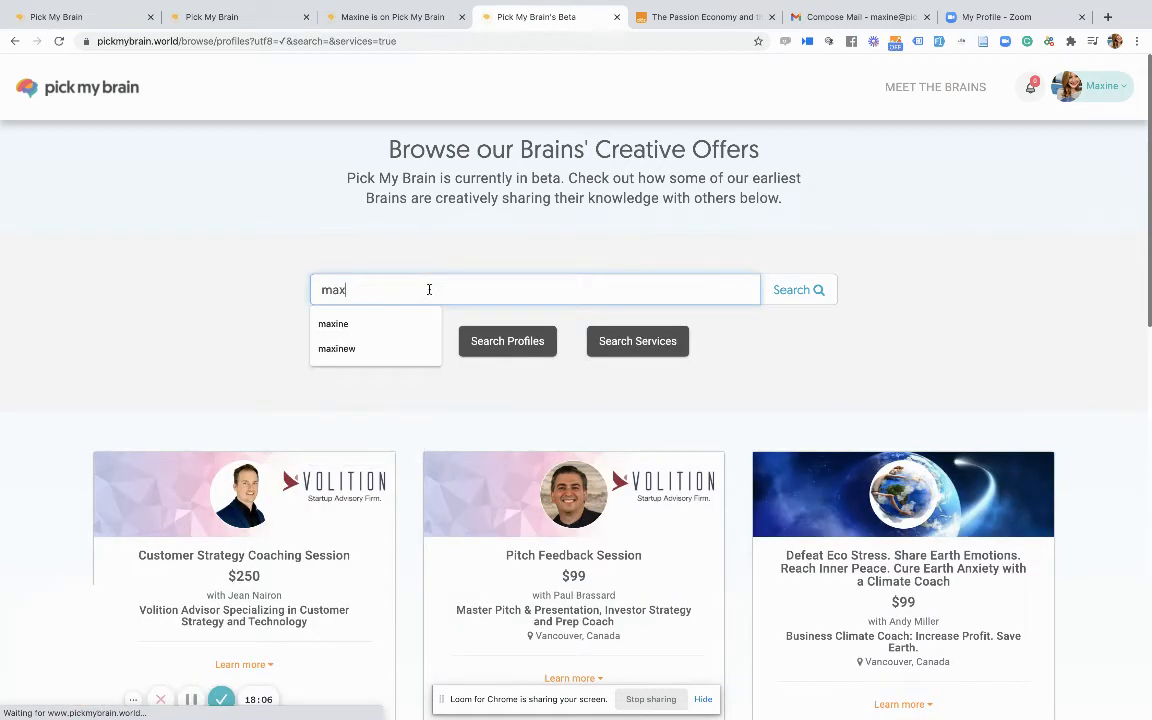
pyautogui.click(648, 350)
pyautogui.scroll(-3, 737, 347)
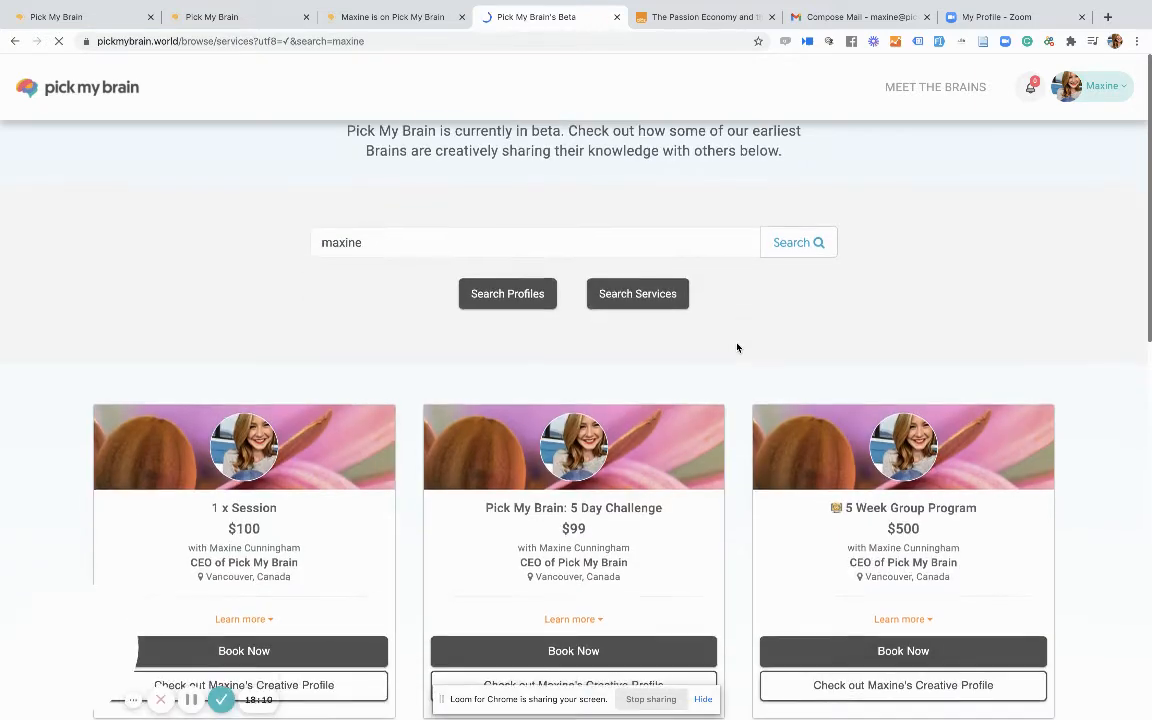
pyautogui.scroll(-5, 737, 347)
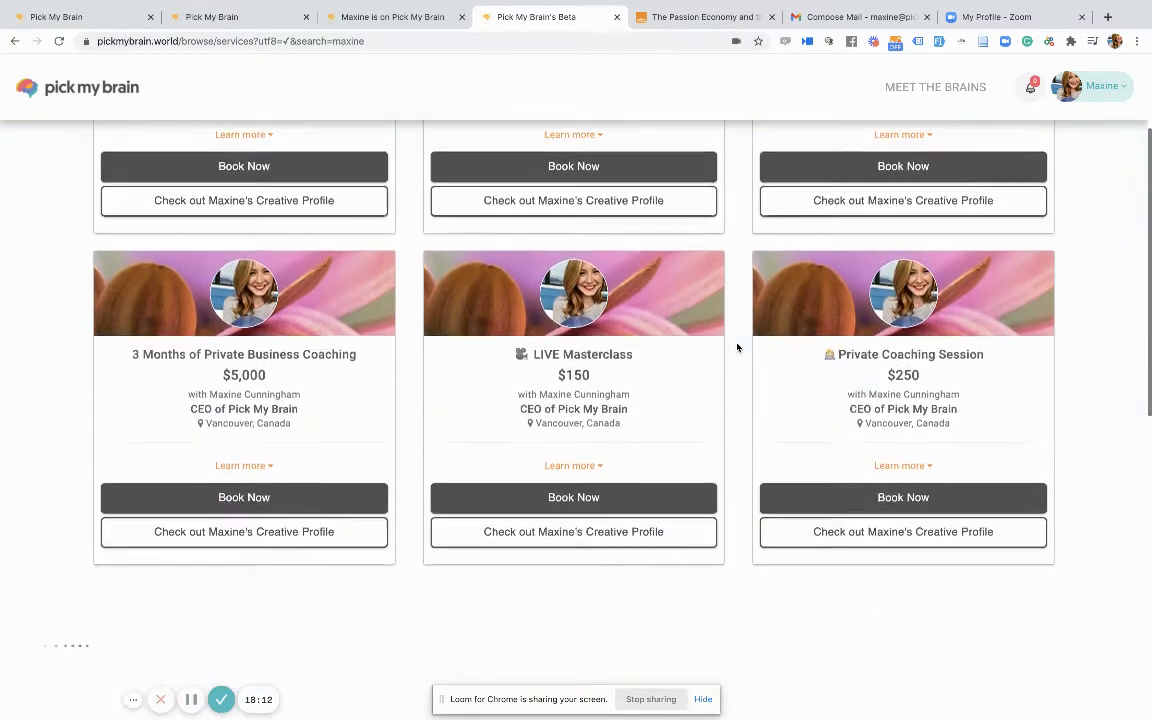
pyautogui.scroll(5, 737, 347)
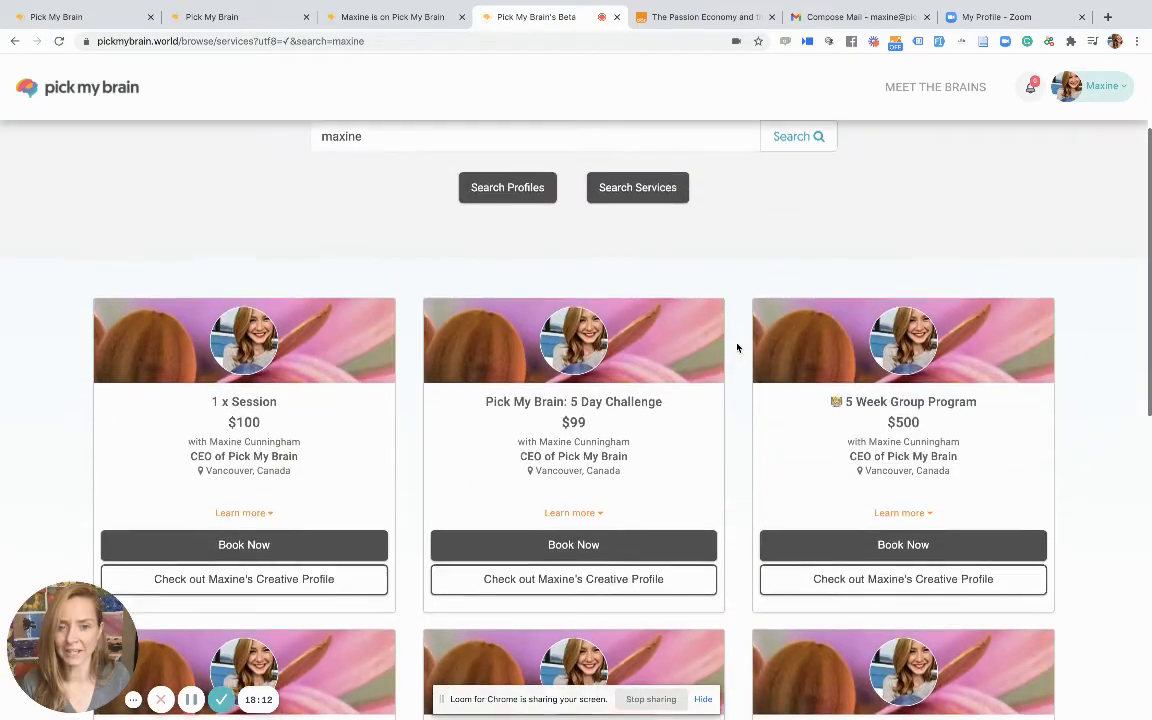
pyautogui.scroll(-2, 737, 347)
pyautogui.scroll(-6, 737, 347)
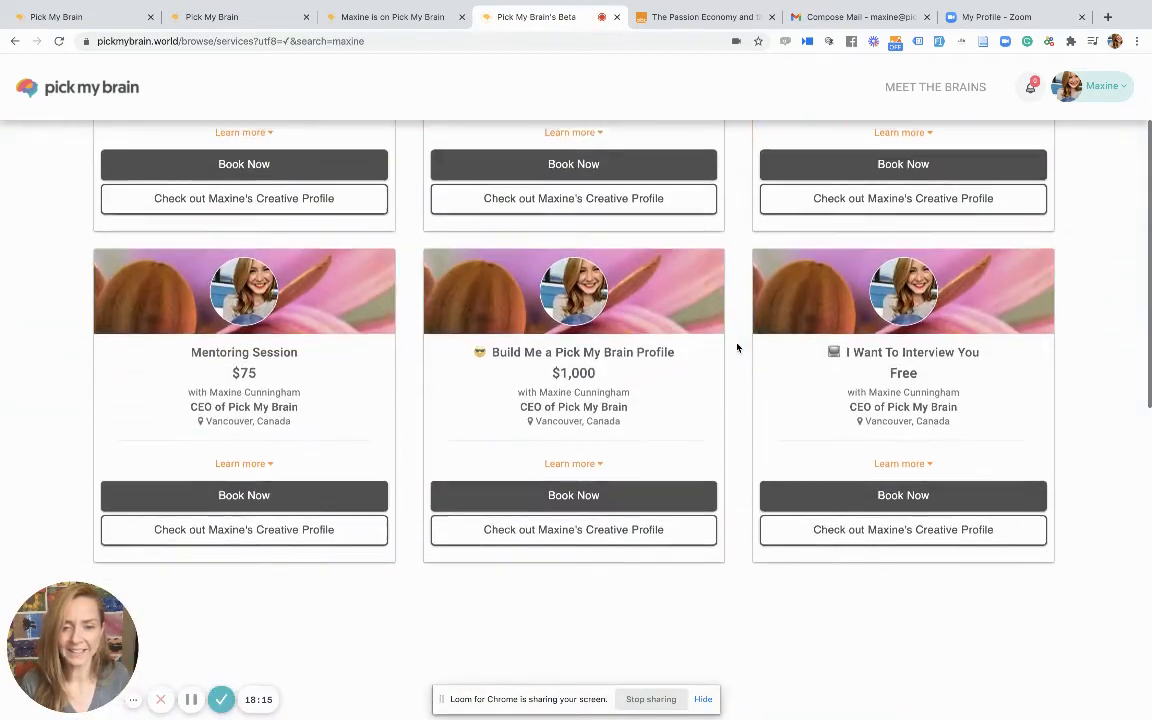
pyautogui.scroll(8, 737, 347)
pyautogui.scroll(-1, 737, 347)
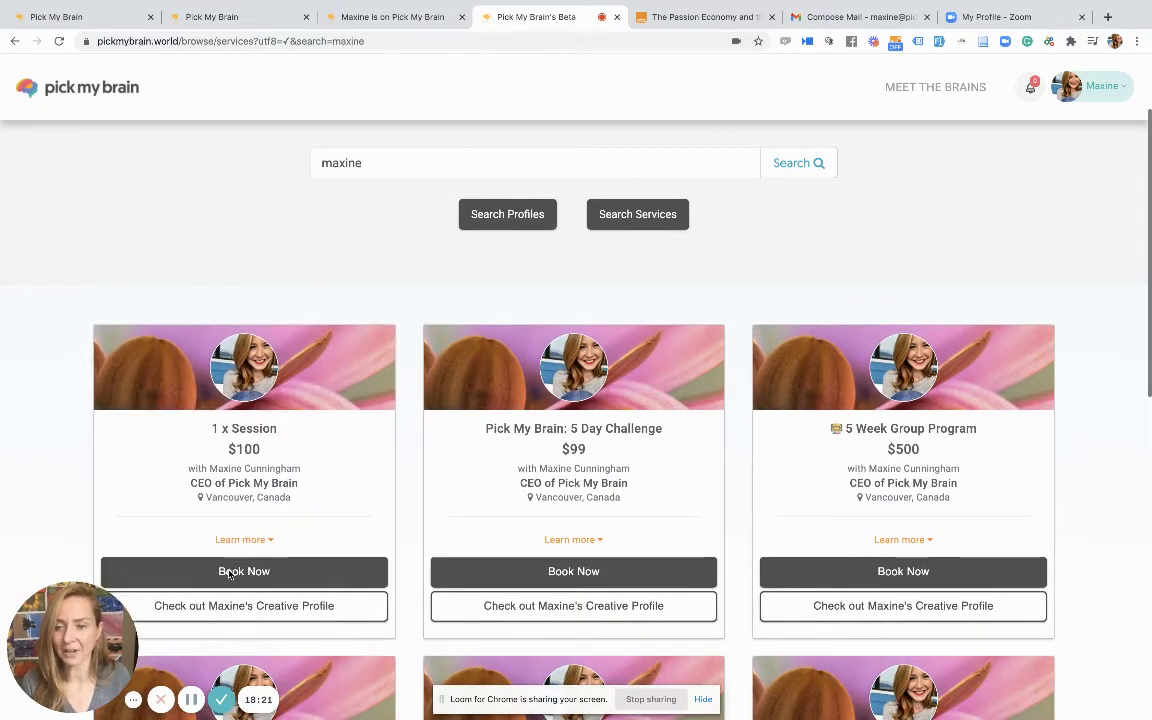
# Expand the 1 x Session offer's Learn more, read its description and reasons, then collapse it.
pyautogui.click(245, 543)
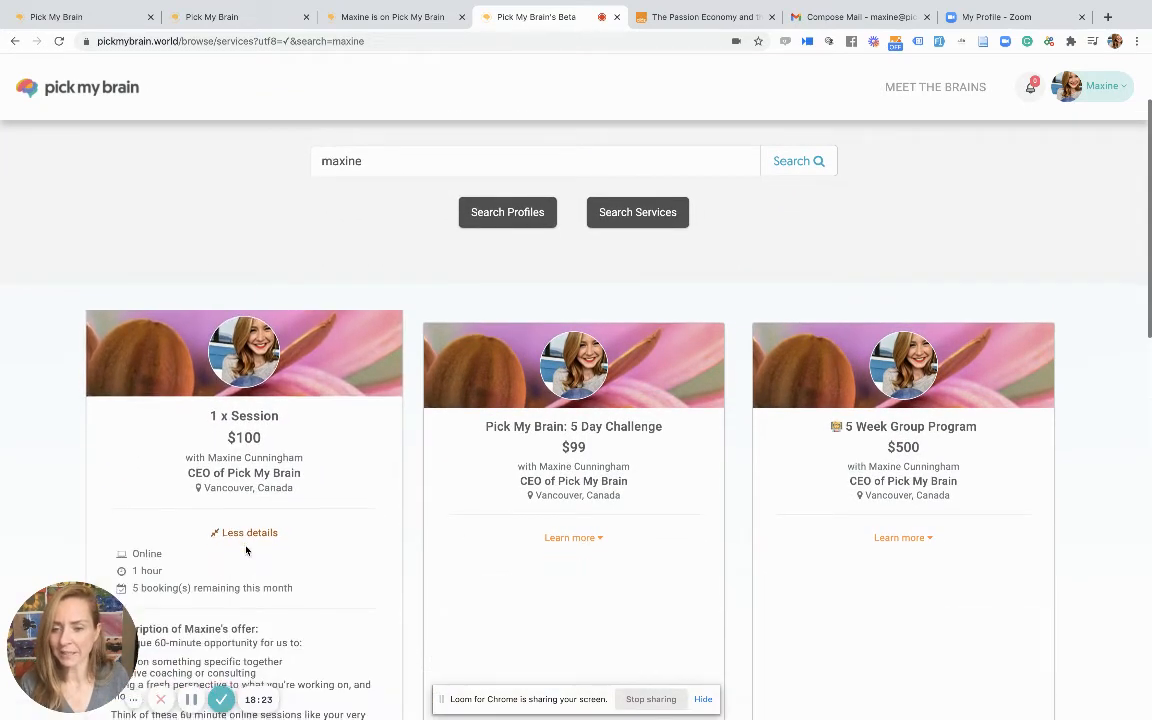
pyautogui.scroll(-3, 246, 550)
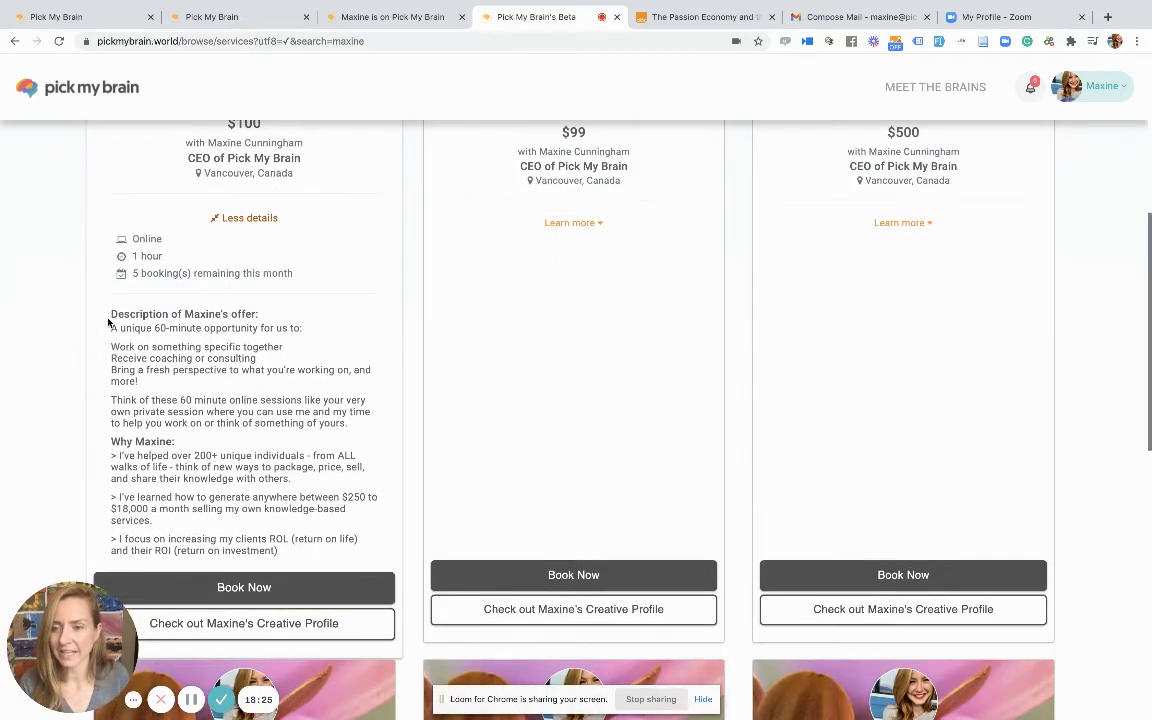
pyautogui.moveTo(111, 327); pyautogui.dragTo(271, 411)
pyautogui.click(271, 411)
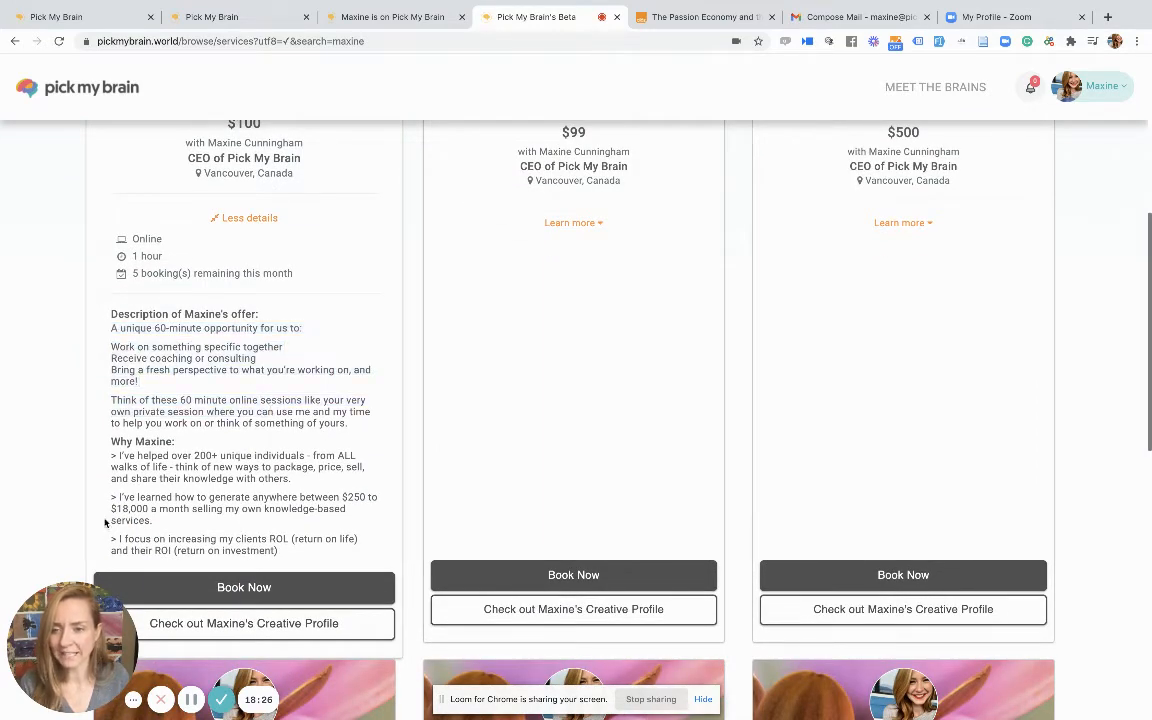
pyautogui.moveTo(110, 459); pyautogui.dragTo(314, 554)
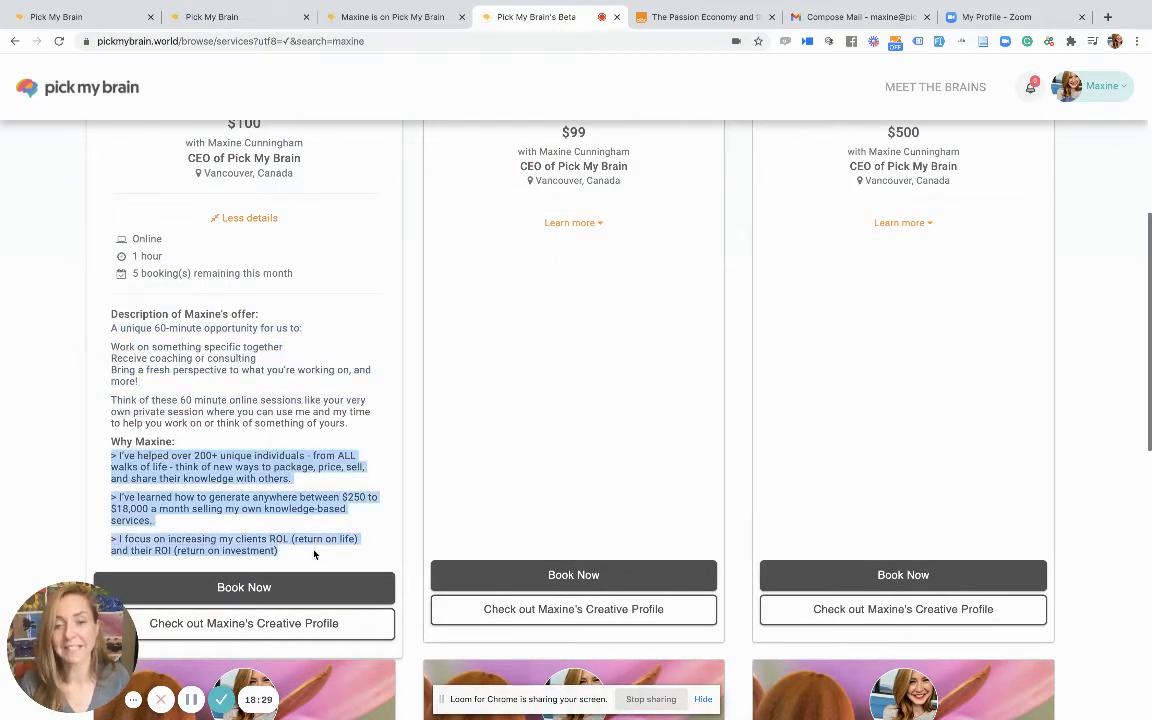
pyautogui.click(76, 489)
pyautogui.scroll(-1, 214, 448)
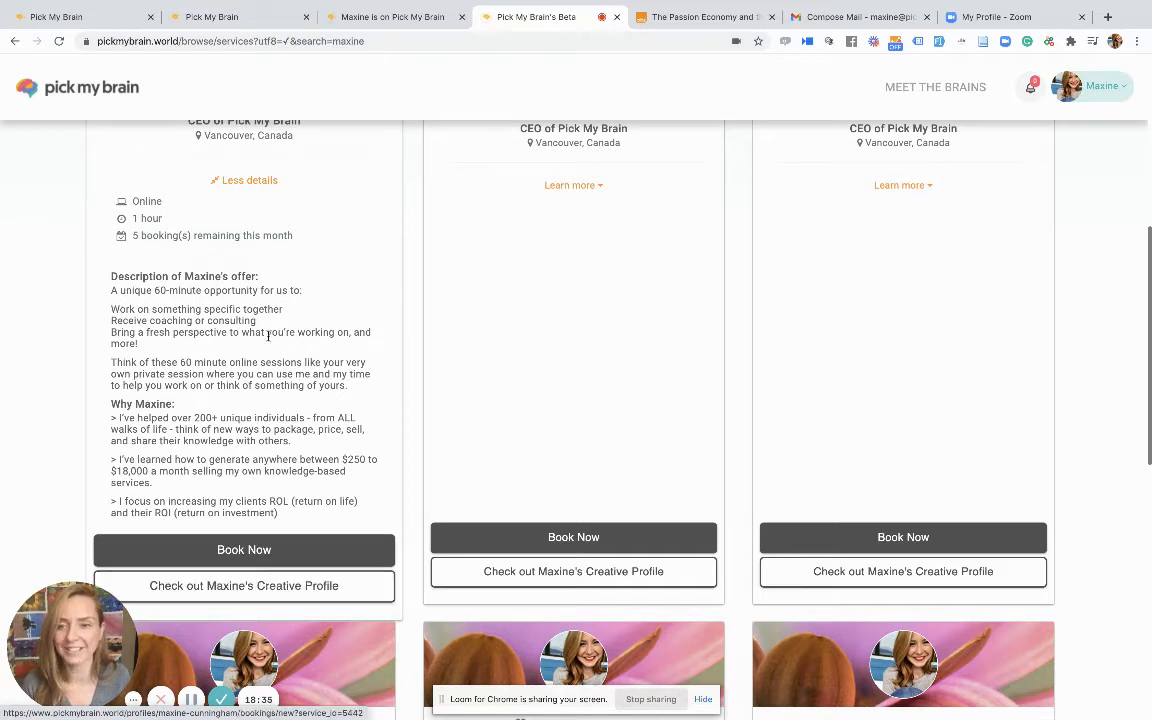
pyautogui.click(245, 181)
pyautogui.scroll(3, 245, 183)
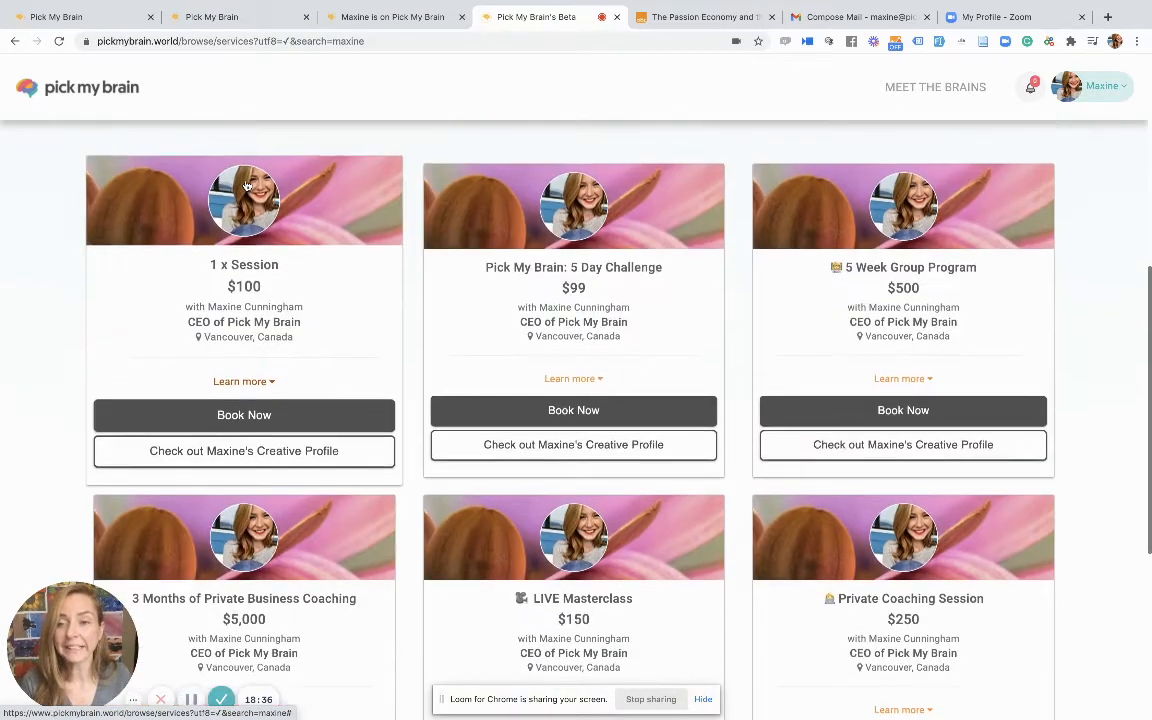
pyautogui.scroll(-1, 246, 184)
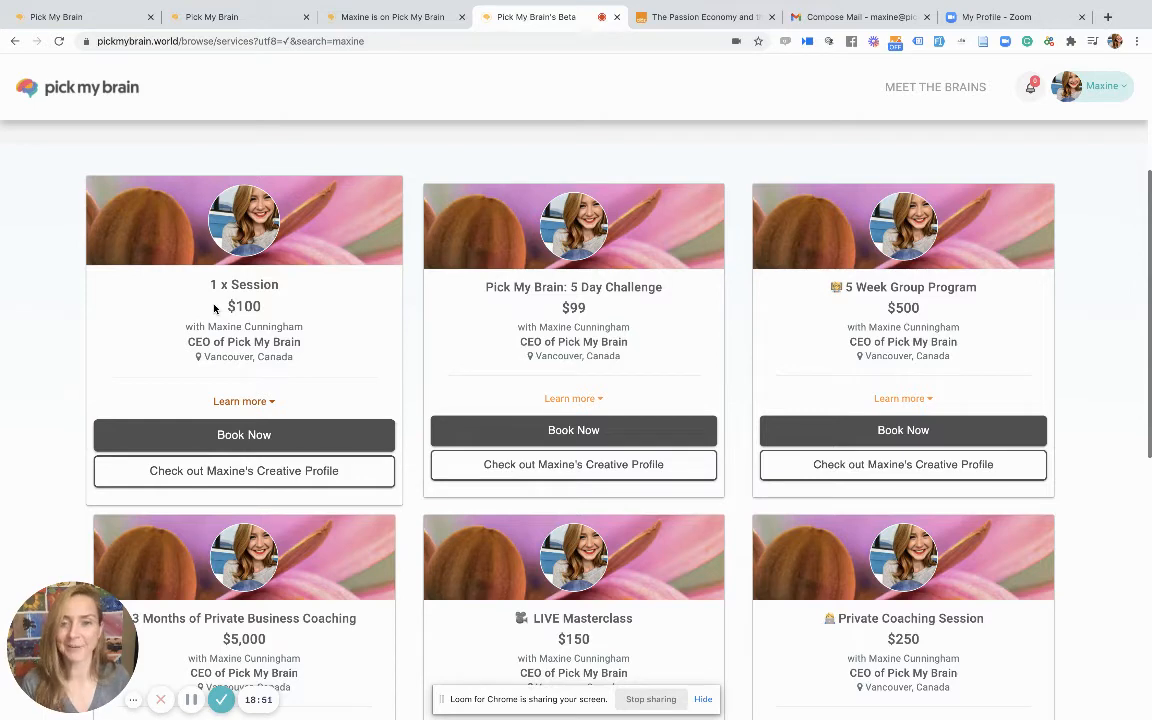
# Return to the My Offer(s) tab, glance back at the service search results, then come back.
pyautogui.click(216, 18)
pyautogui.scroll(-1, 584, 491)
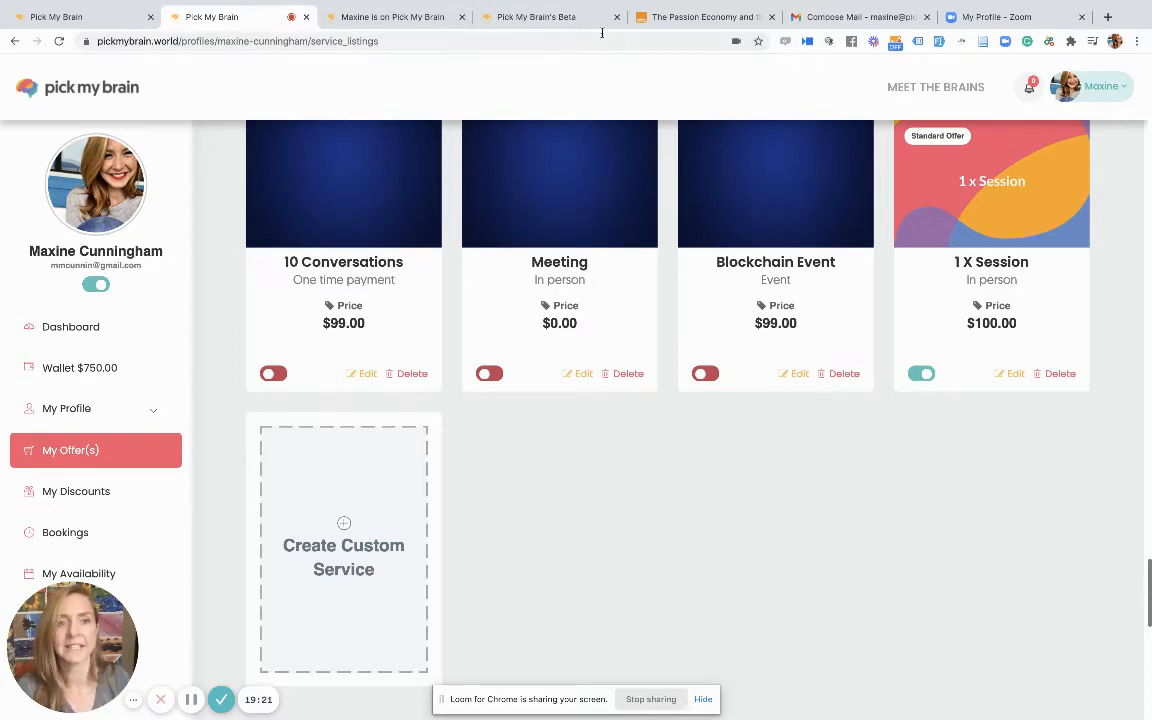
pyautogui.click(545, 22)
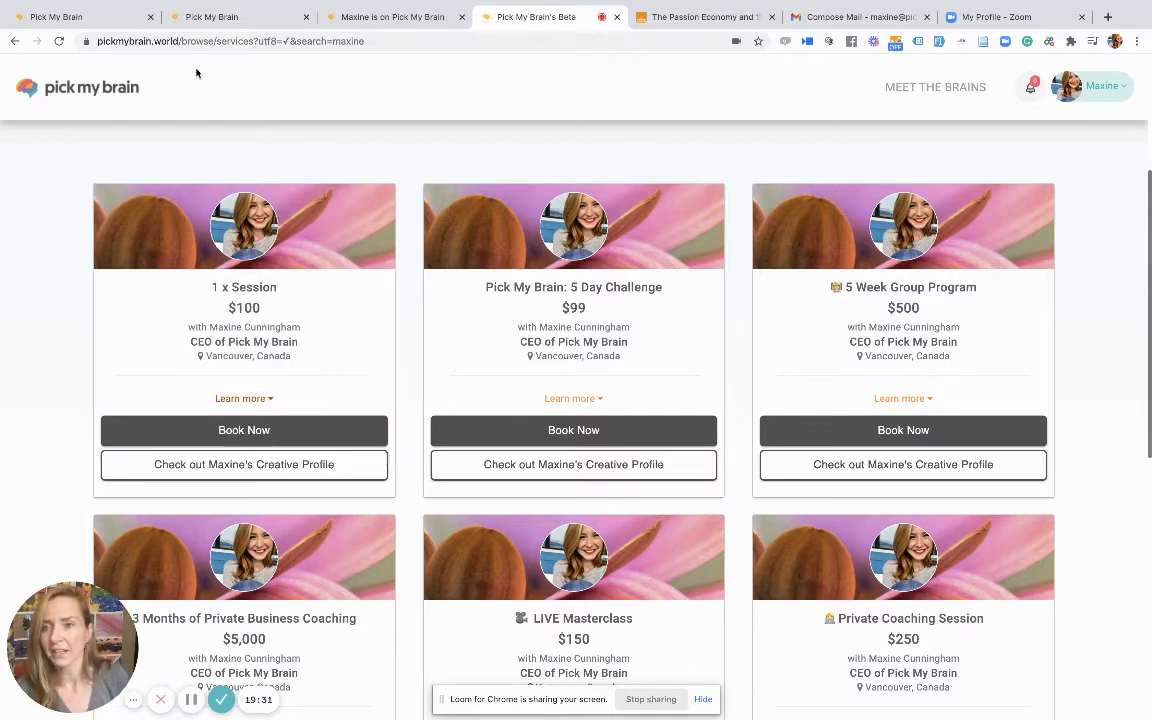
pyautogui.click(218, 17)
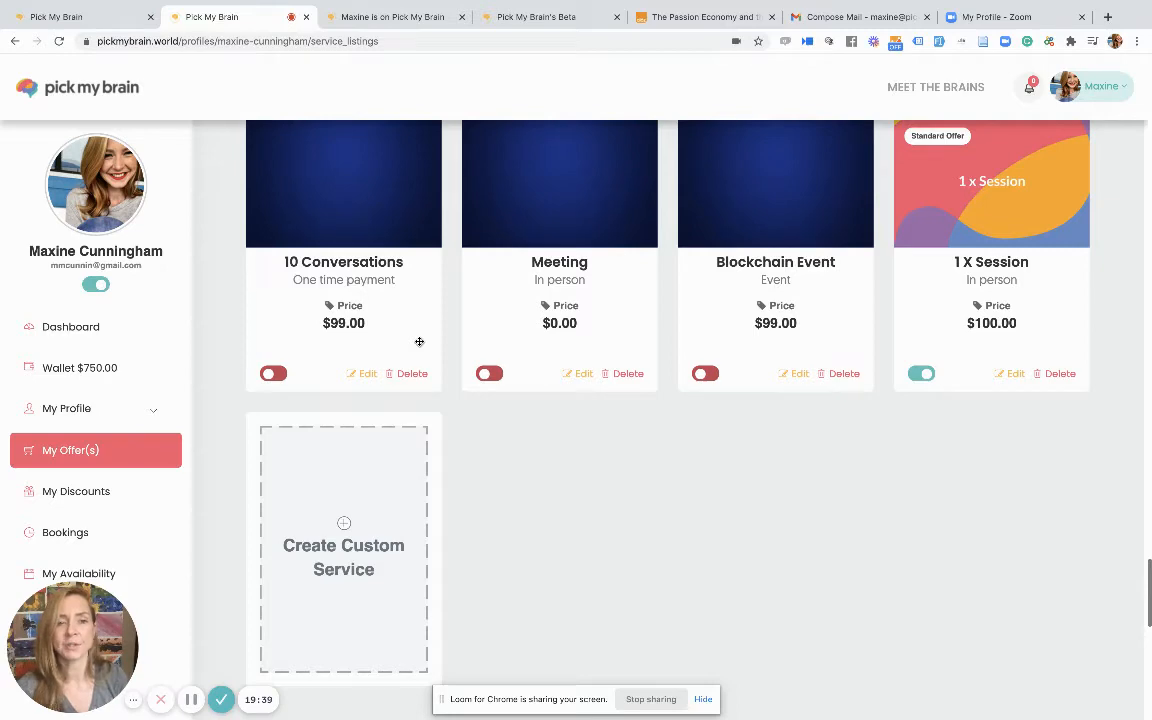
# Browse the Templates list, then start a new service from the Create Custom Service card.
pyautogui.scroll(-5, 571, 558)
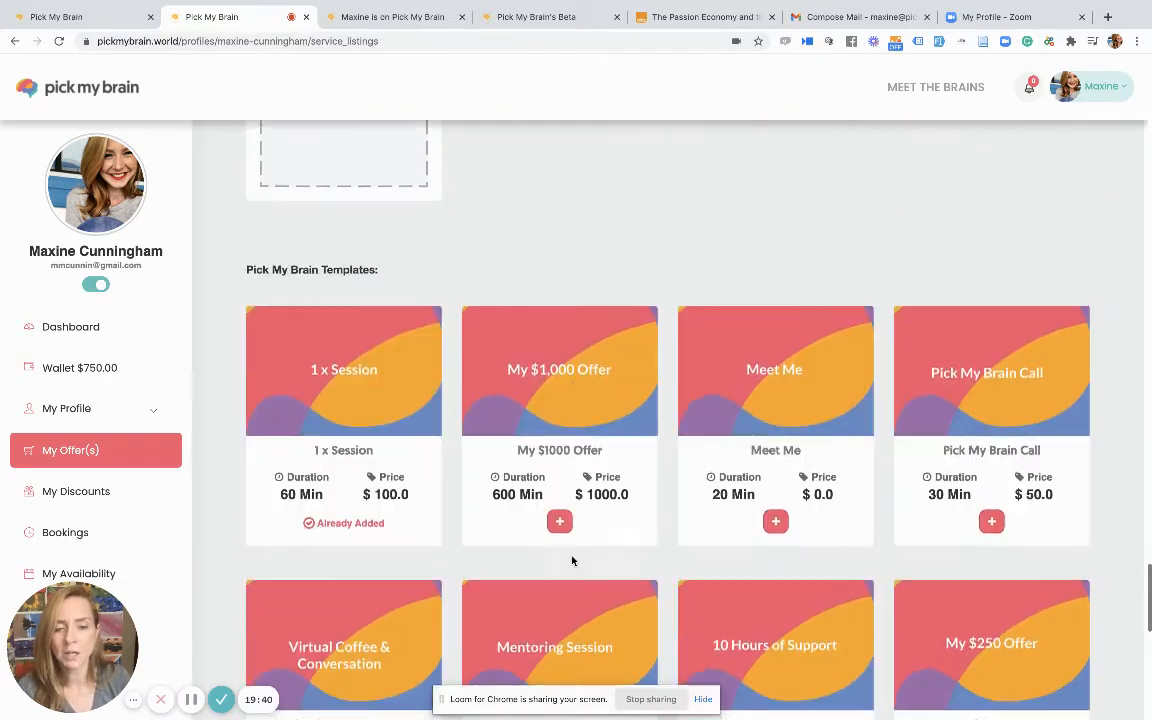
pyautogui.scroll(-3, 921, 383)
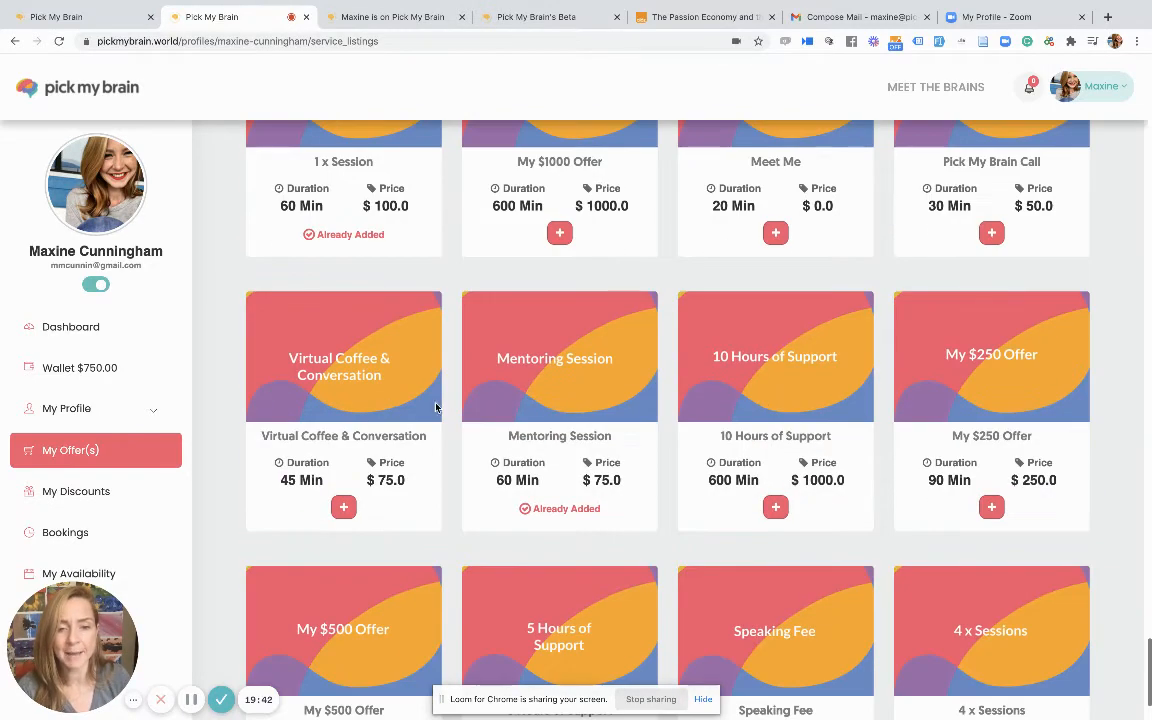
pyautogui.scroll(-1, 1019, 422)
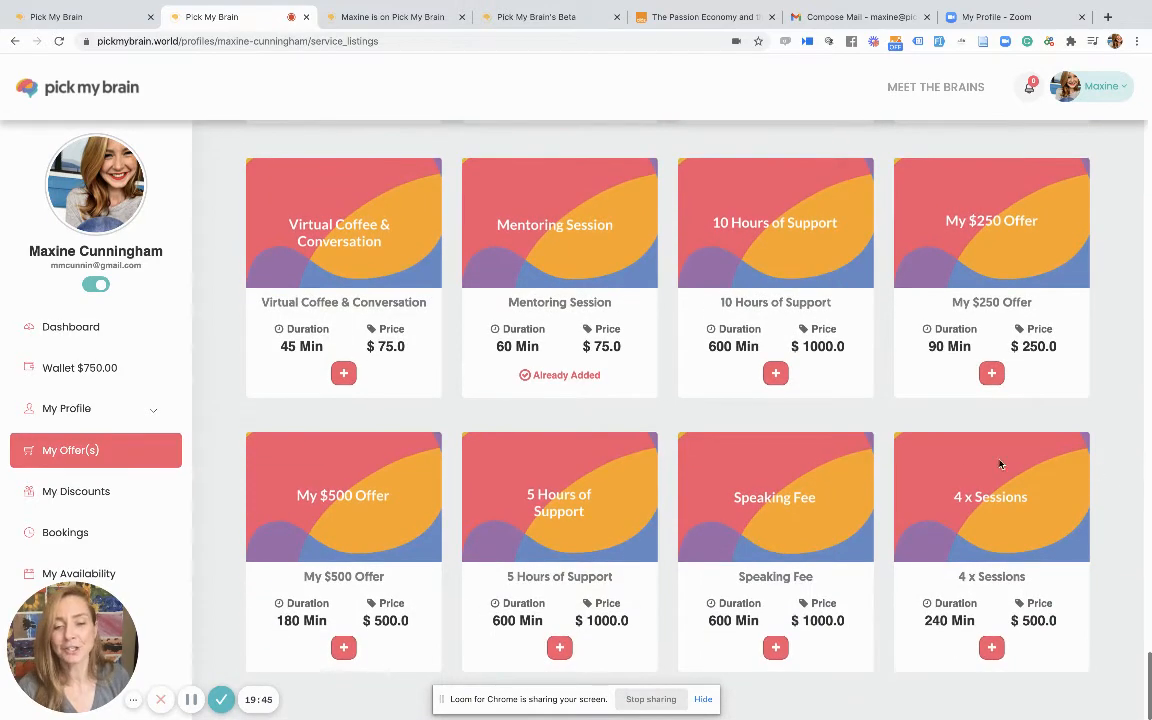
pyautogui.scroll(2, 957, 470)
pyautogui.scroll(2, 957, 470)
pyautogui.scroll(-1, 957, 470)
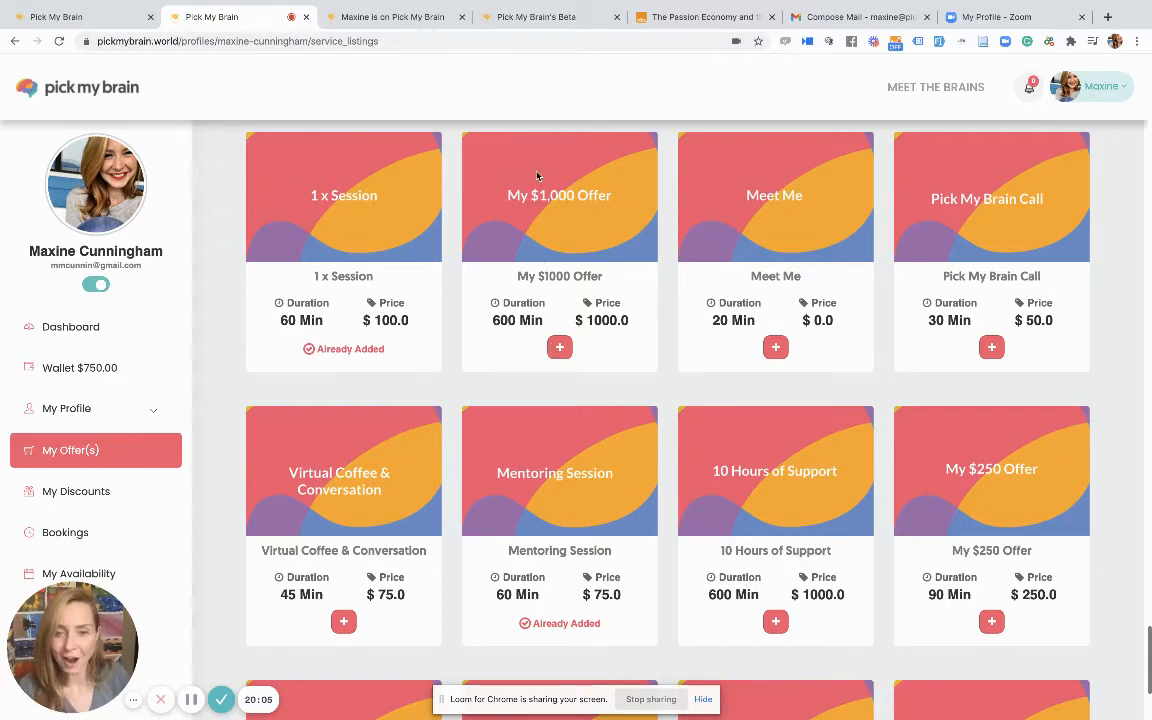
pyautogui.scroll(-3, 578, 282)
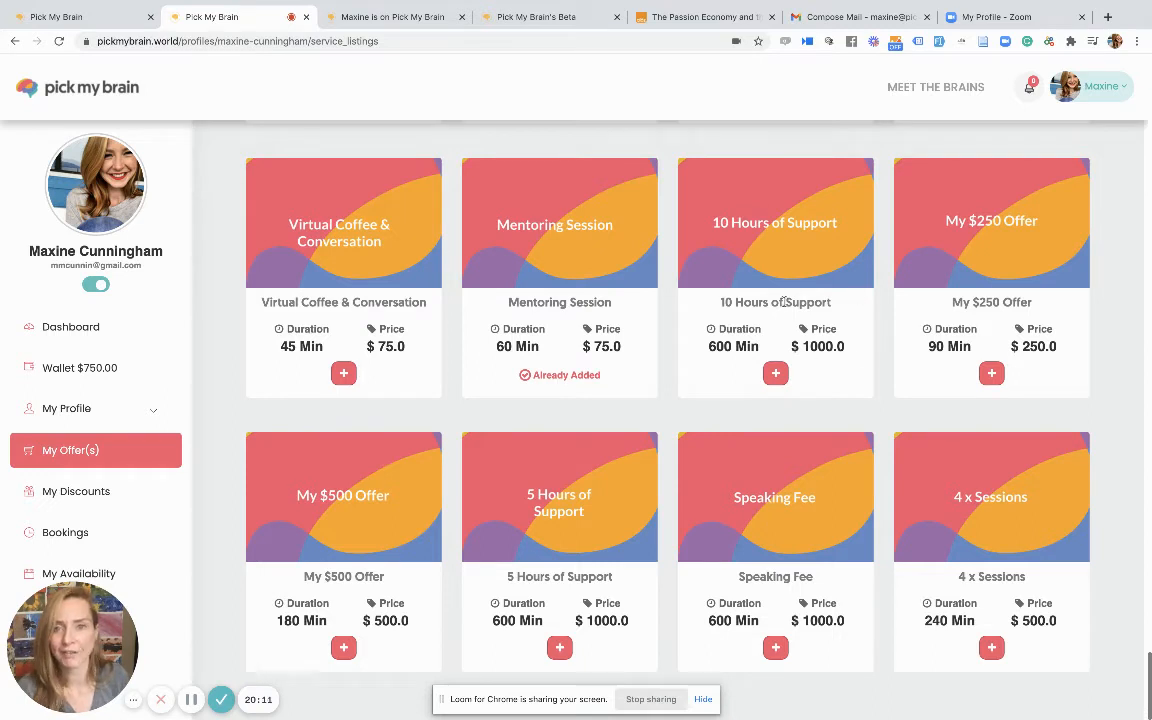
pyautogui.scroll(1, 860, 316)
pyautogui.scroll(-1, 923, 491)
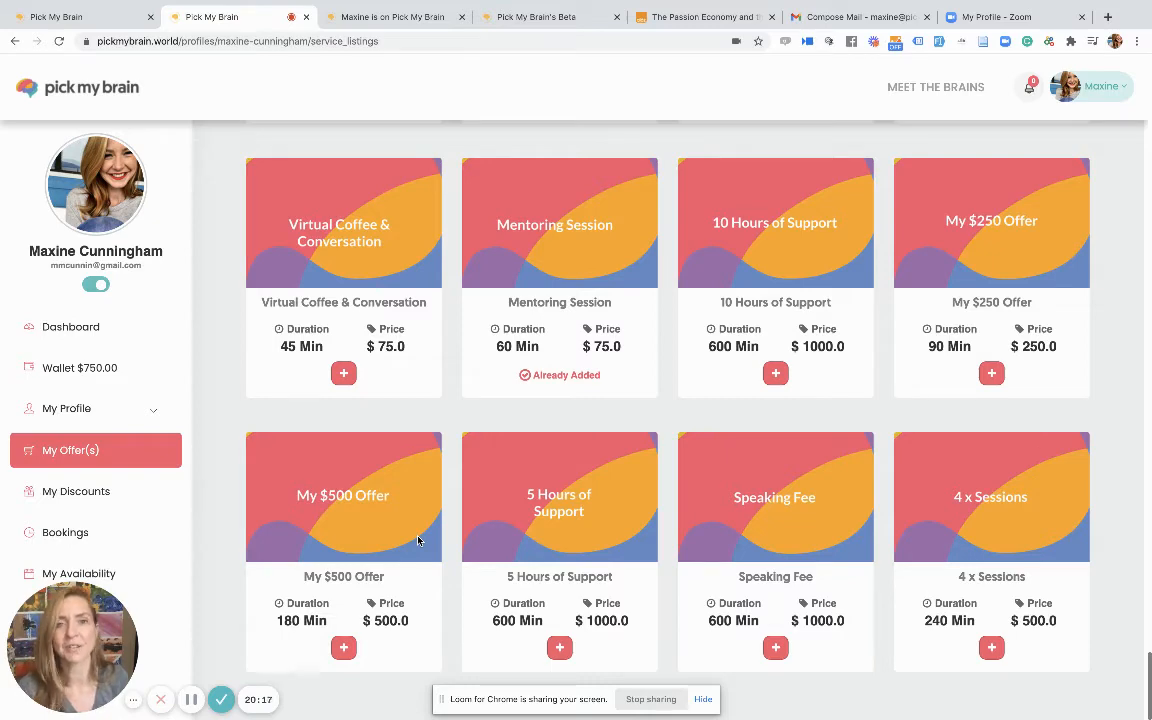
pyautogui.scroll(7, 418, 540)
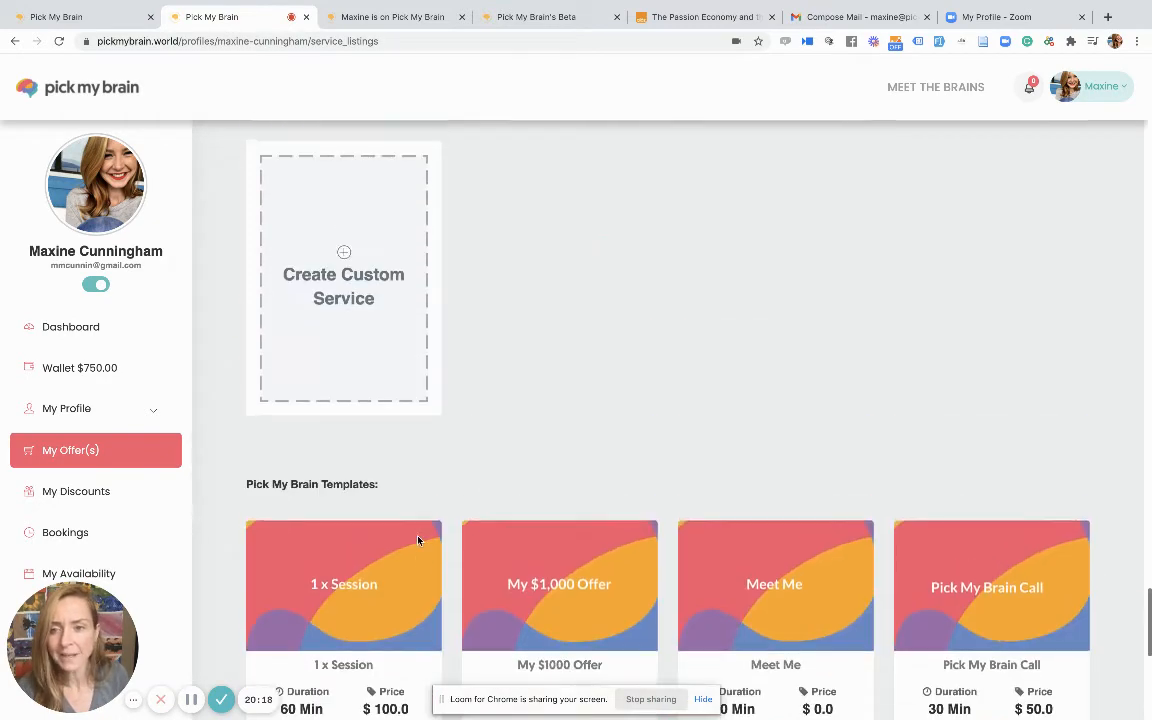
pyautogui.click(343, 310)
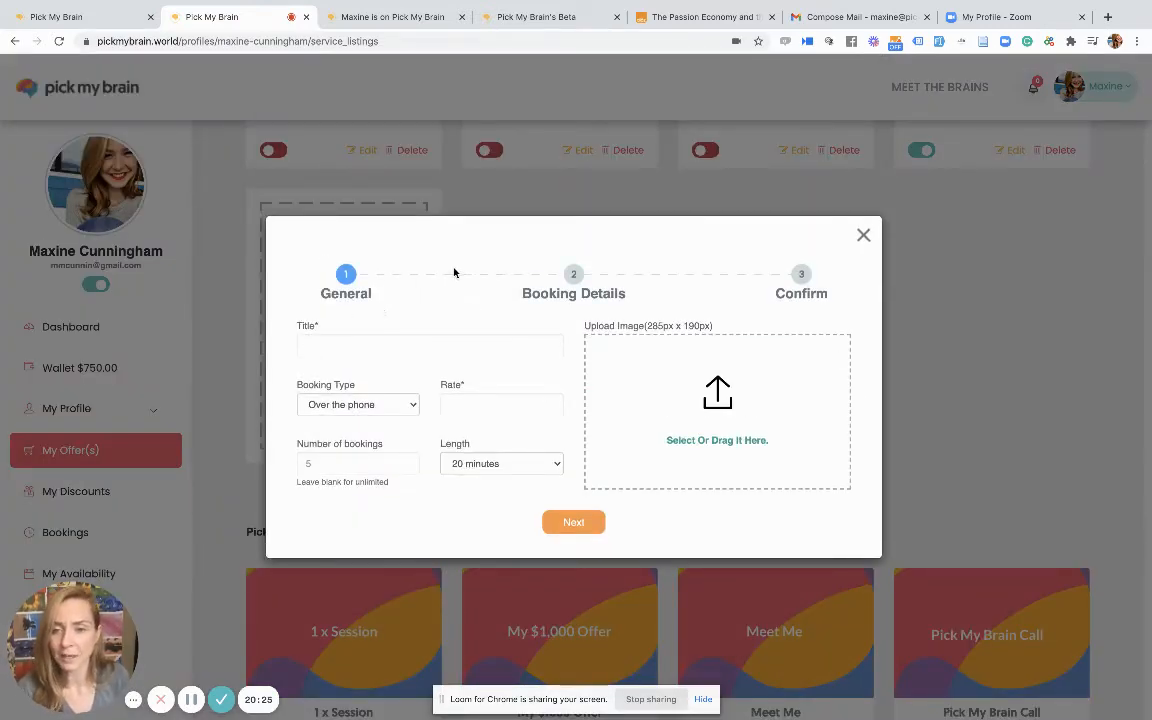
# Enter '12 x Powerful Conversations' as the title of the custom service.
pyautogui.click(319, 343)
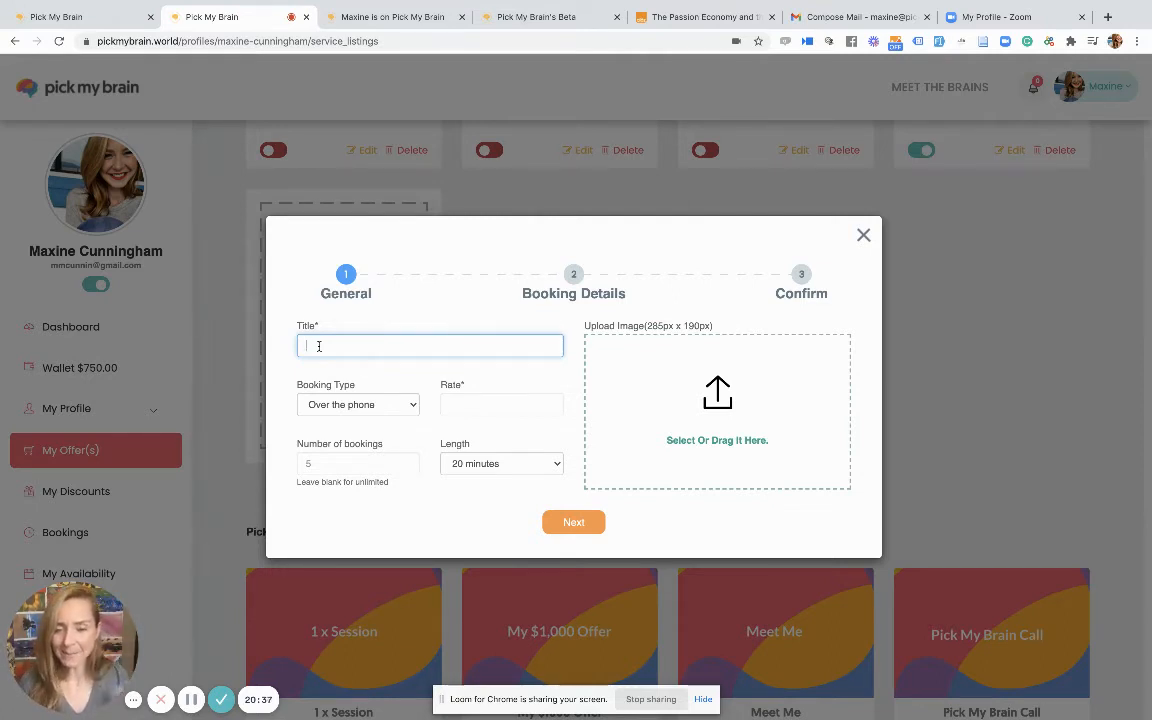
pyautogui.write('12 x')
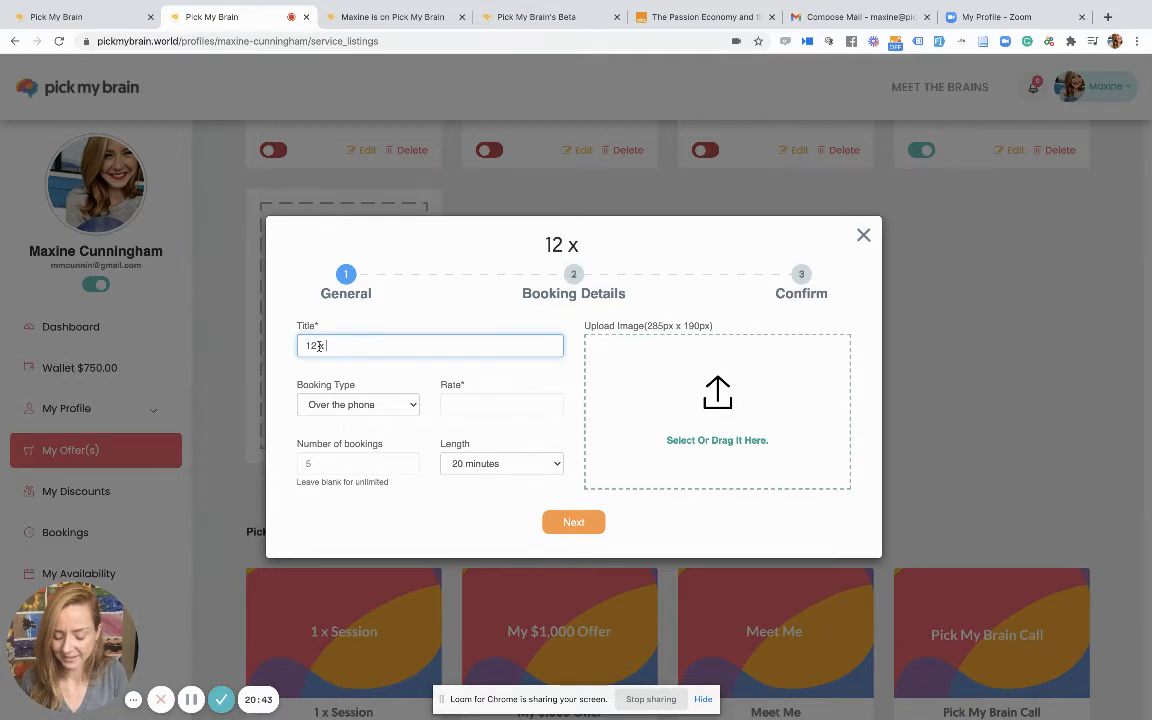
pyautogui.write('Conversations')
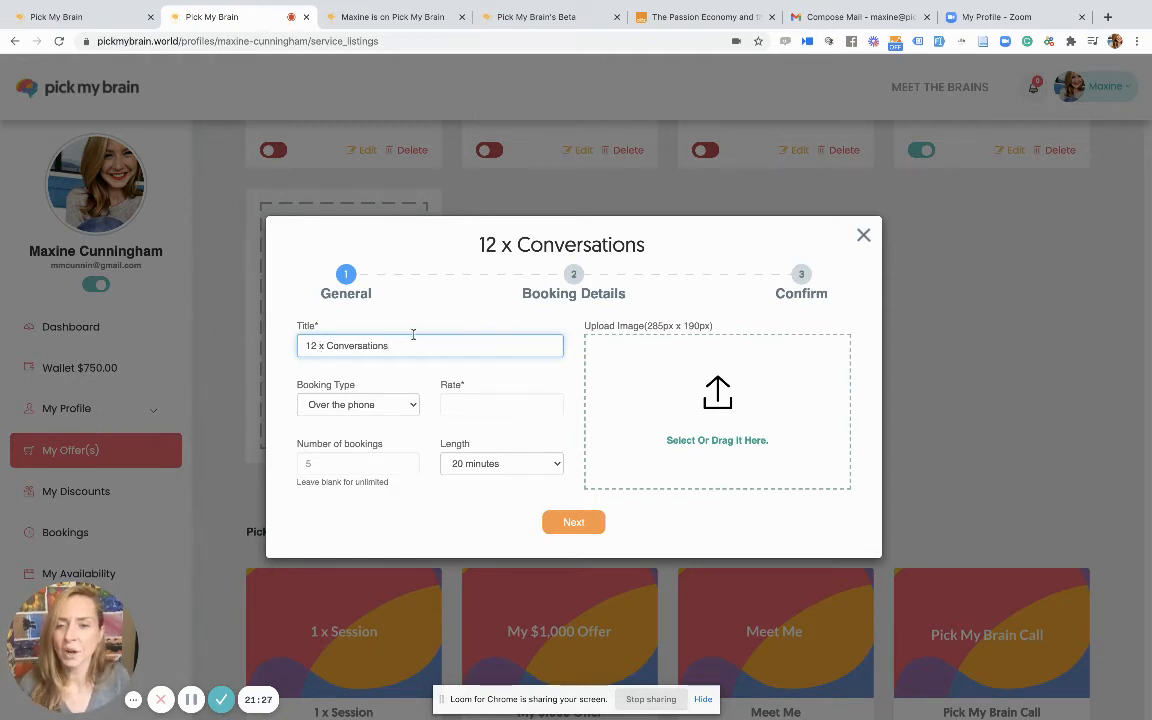
pyautogui.moveTo(494, 345); pyautogui.dragTo(255, 348)
pyautogui.write('1')
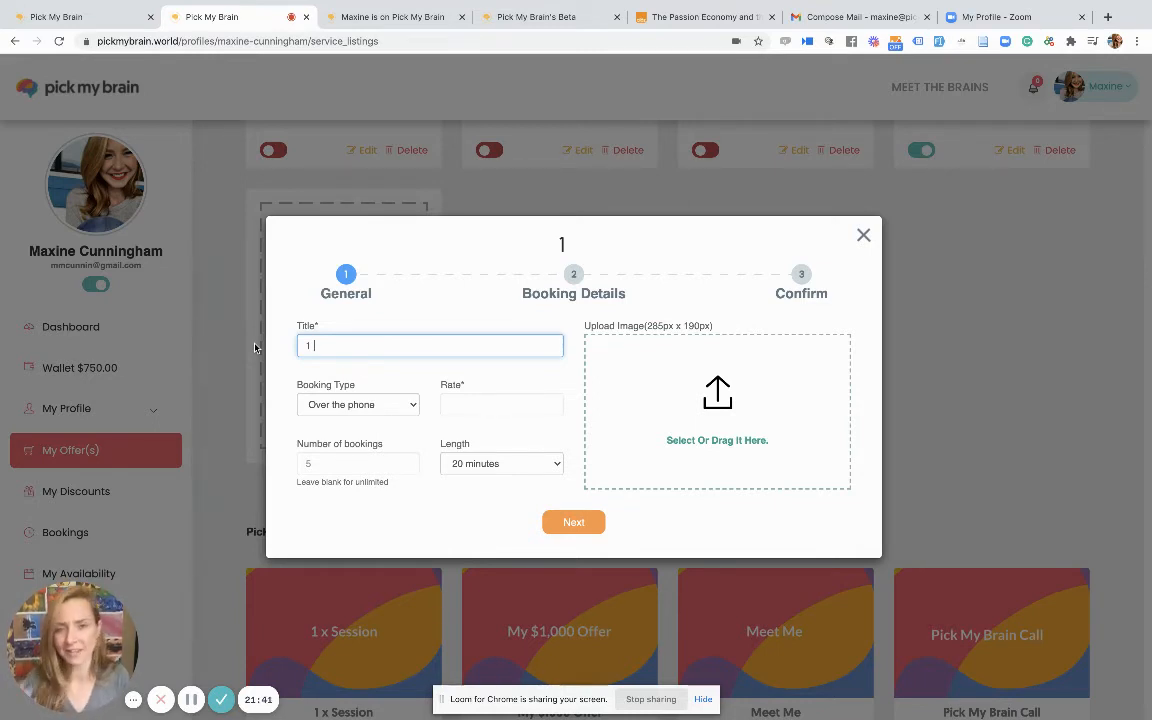
pyautogui.write('Year')
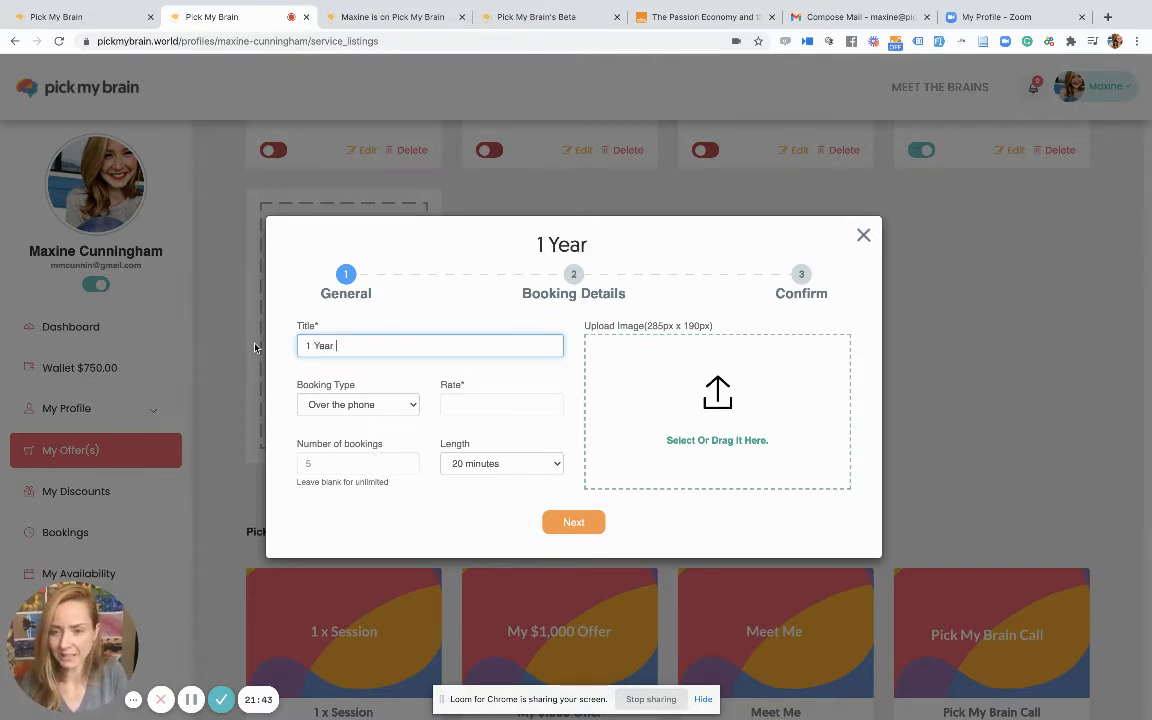
pyautogui.press('BackSpace')
pyautogui.press('BackSpace')
pyautogui.press('BackSpace')
pyautogui.press('BackSpace')
pyautogui.press('BackSpace')
pyautogui.press('BackSpace')
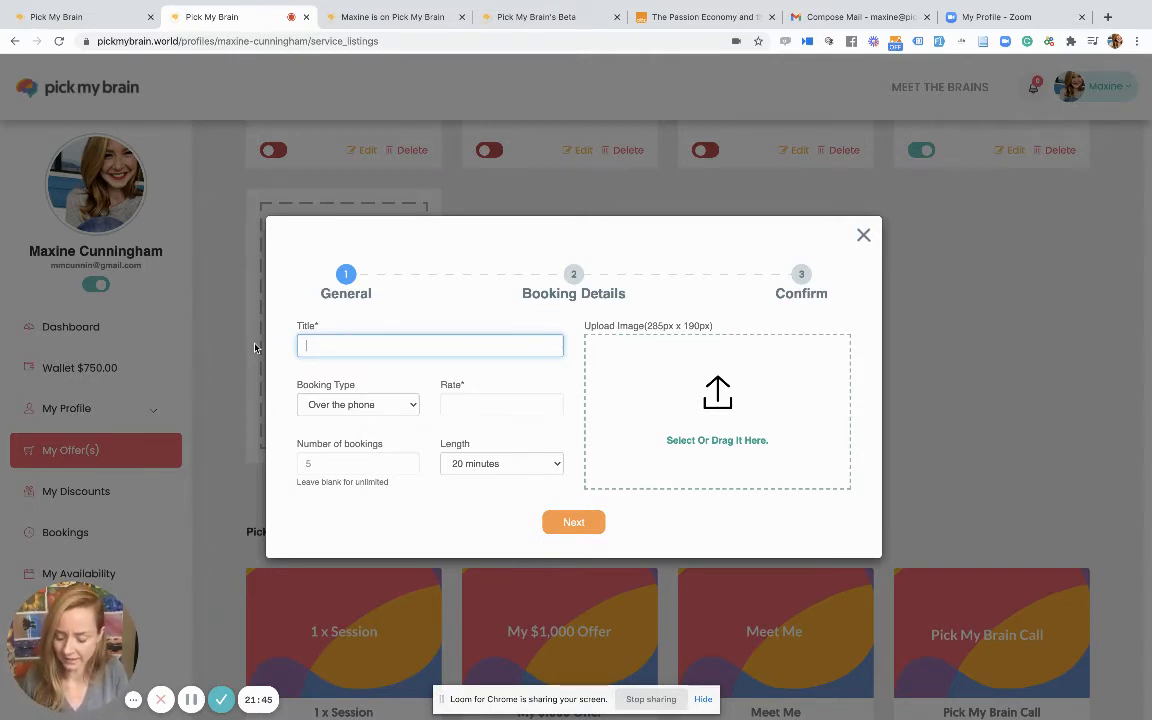
pyautogui.write('12 X')
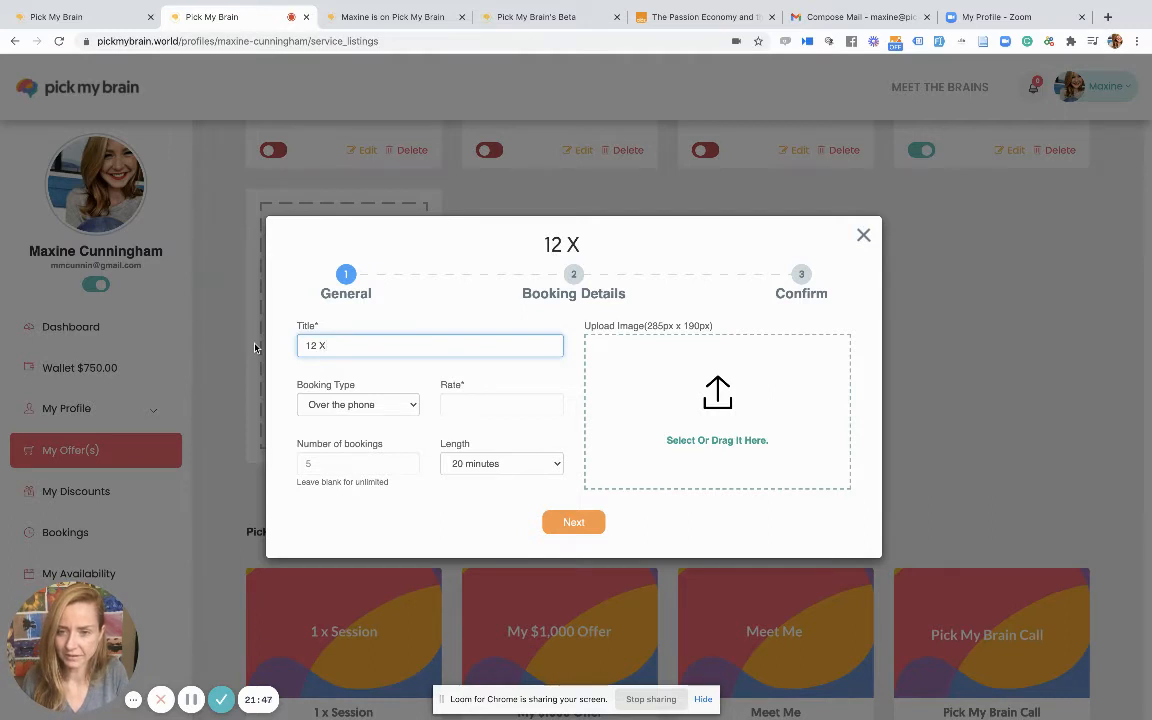
pyautogui.press('BackSpace')
pyautogui.write('x Powerful Conversations')
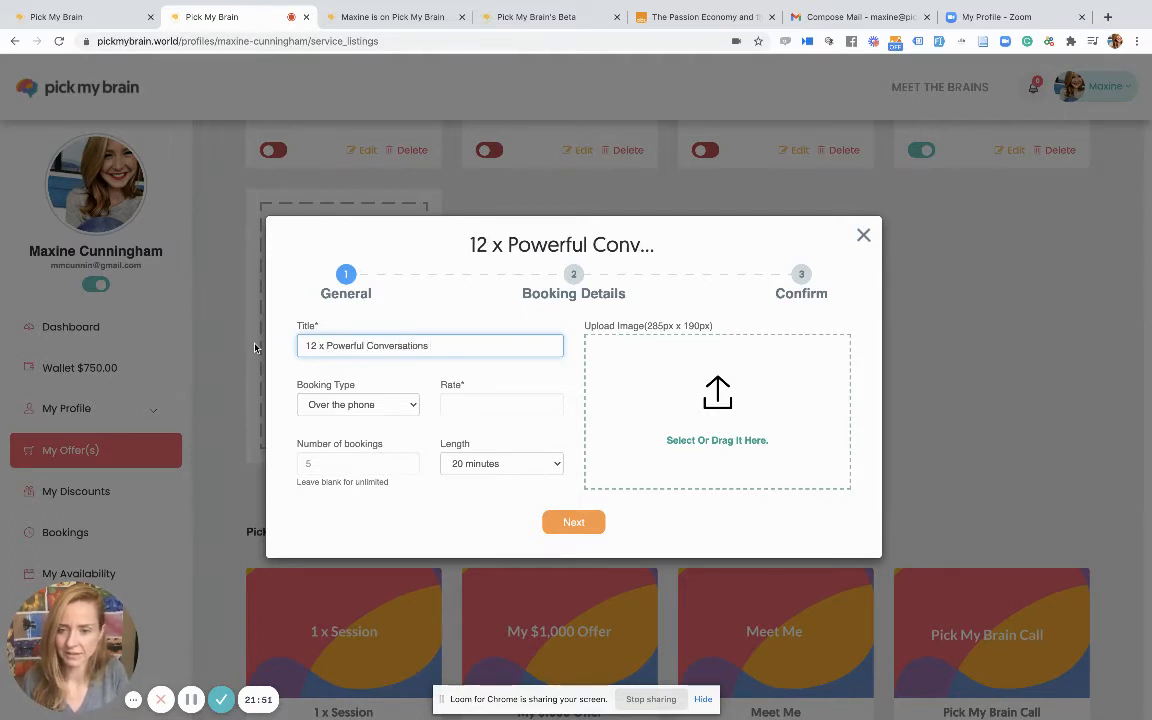
pyautogui.click(415, 381)
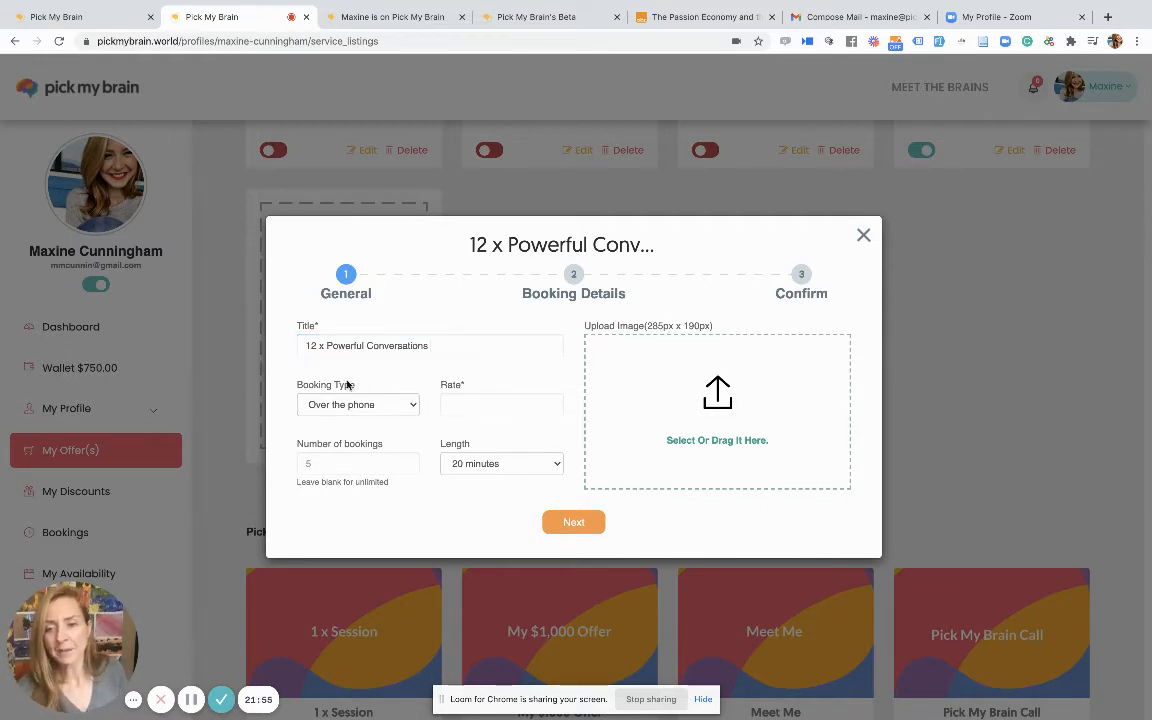
pyautogui.moveTo(347, 384); pyautogui.dragTo(296, 381)
pyautogui.click(296, 381)
# Show the Booking Type options, currently set to Over the phone.
pyautogui.click(382, 403)
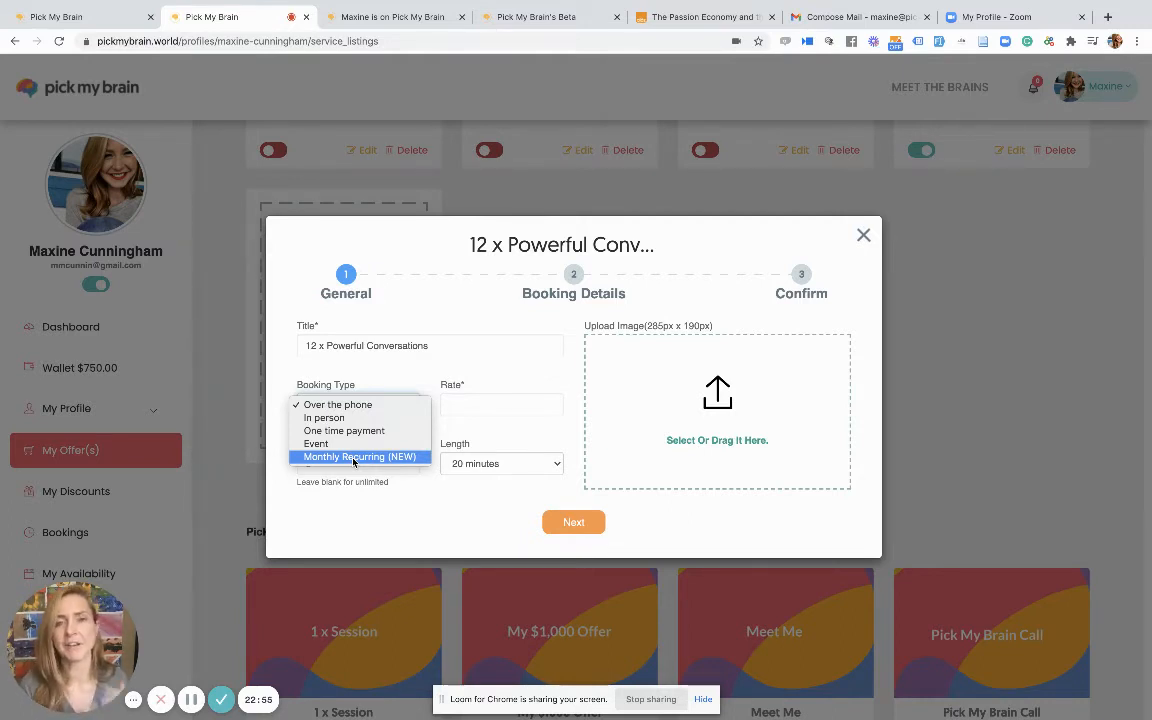
# Switch the booking type to One time payment and set the rate to 299.
pyautogui.click(441, 346)
pyautogui.click(404, 404)
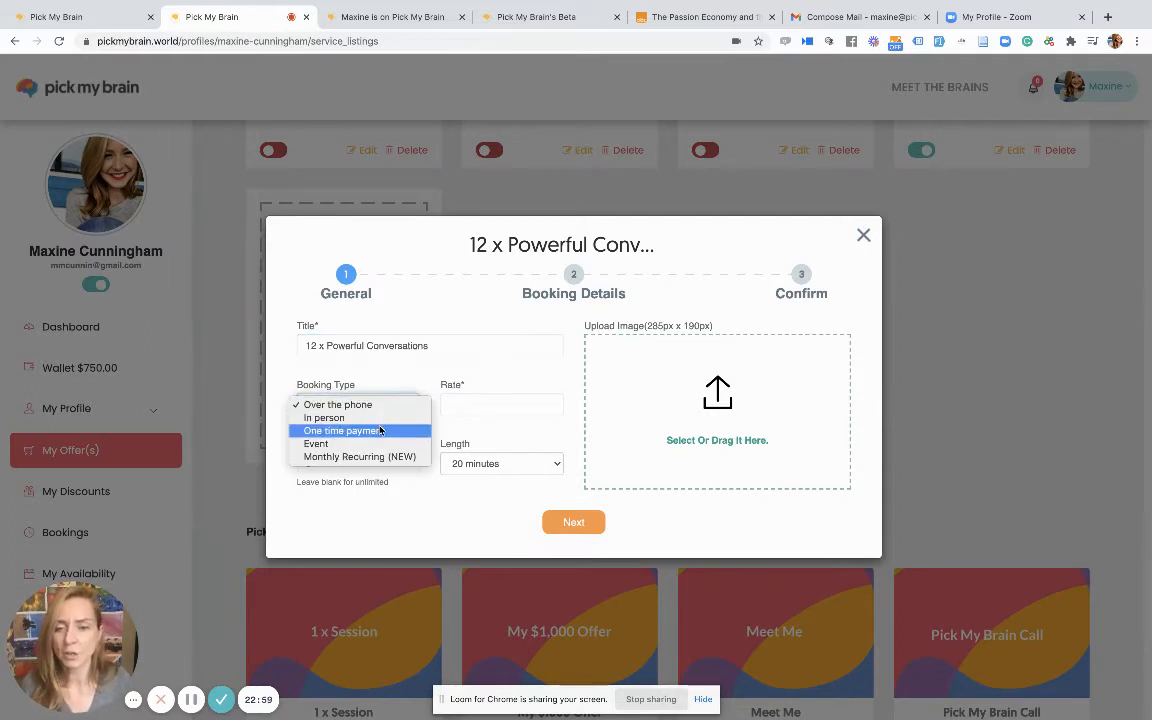
pyautogui.click(454, 425)
pyautogui.click(466, 404)
pyautogui.write('299')
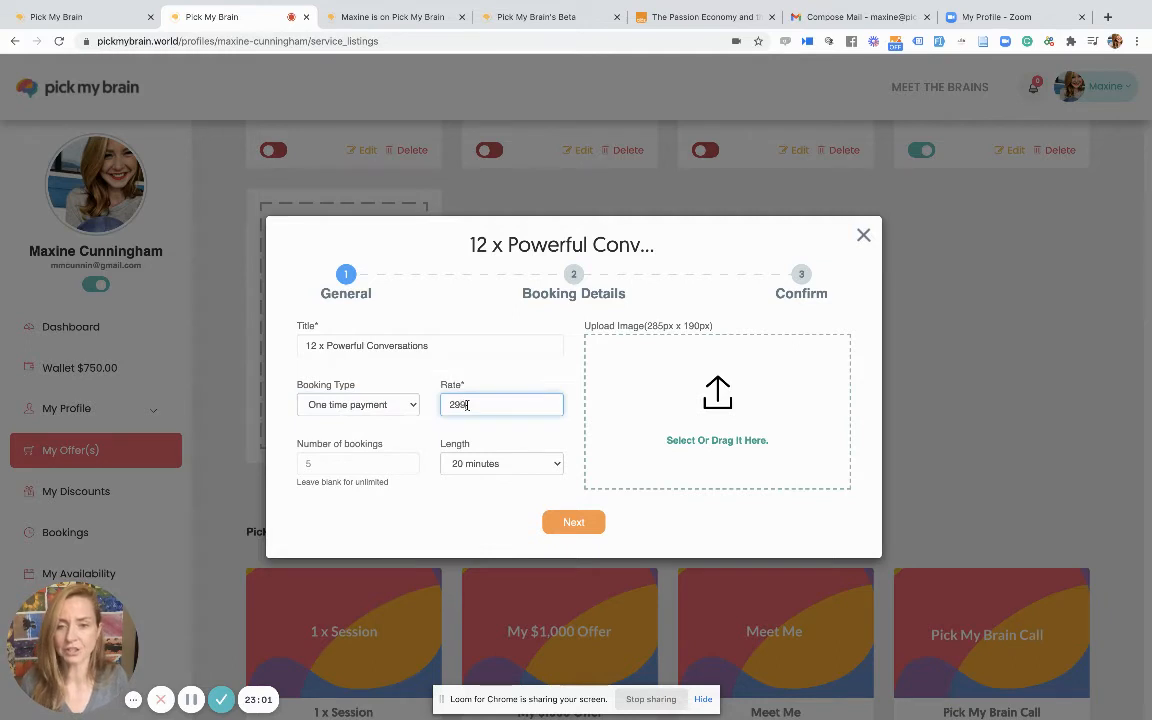
pyautogui.click(401, 535)
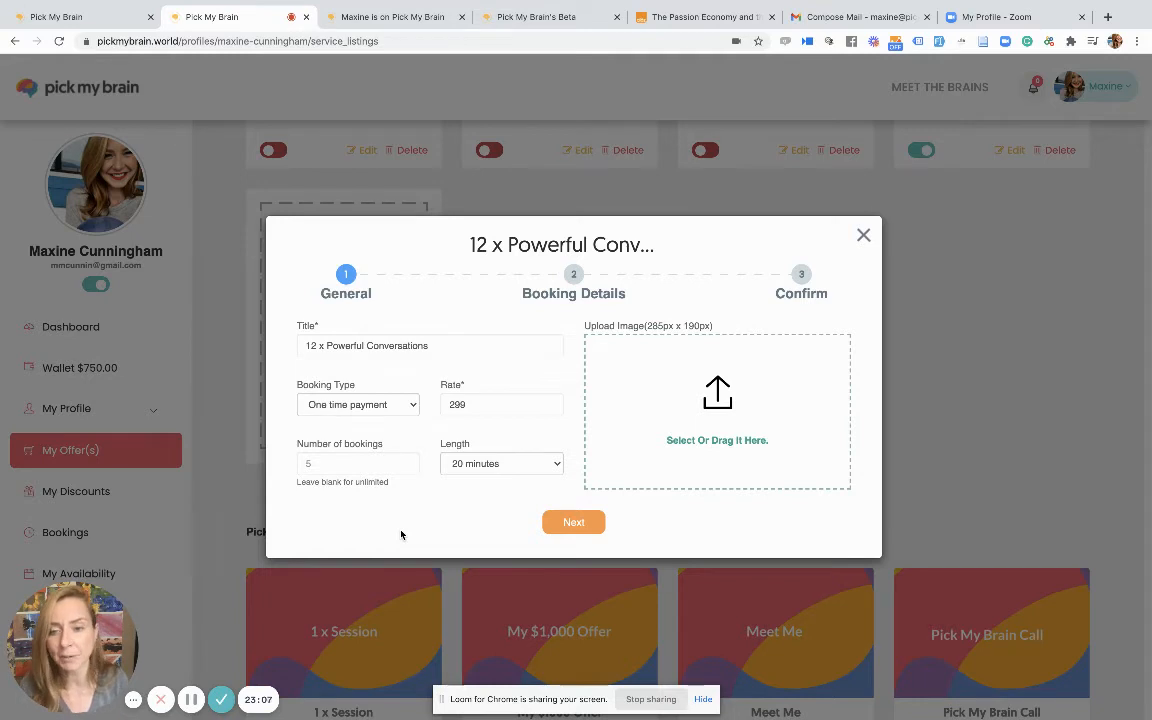
# Set the number of bookings to 10 and the length to 1 year.
pyautogui.click(335, 468)
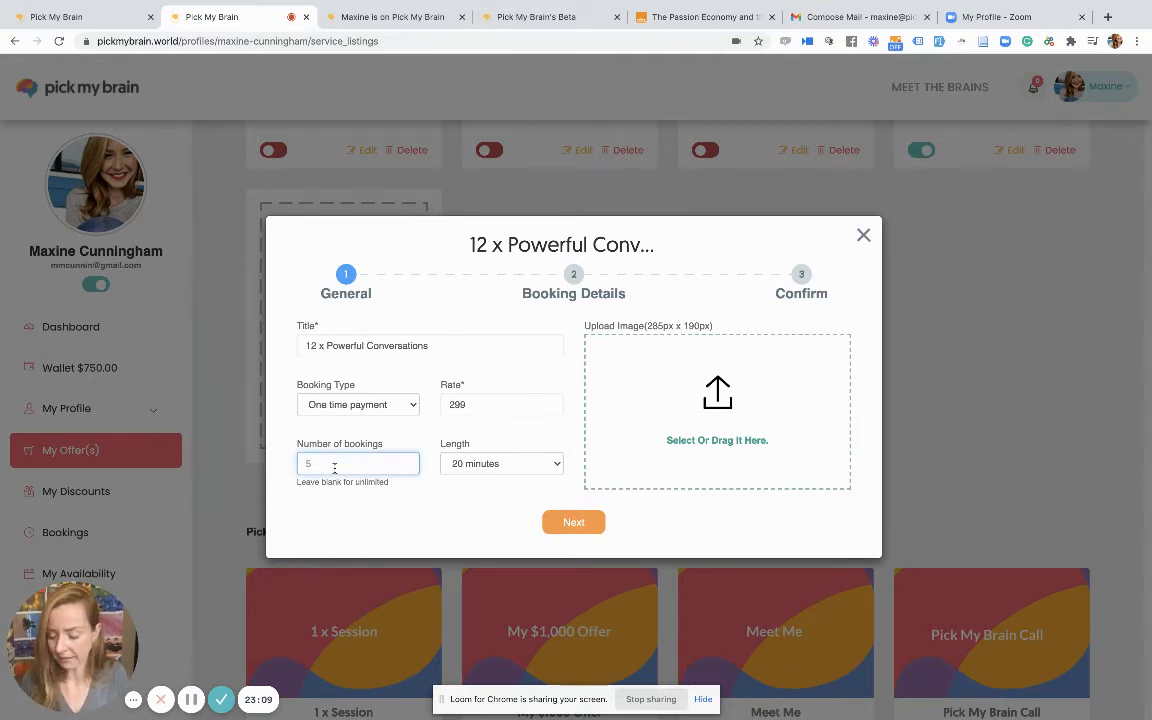
pyautogui.write('10')
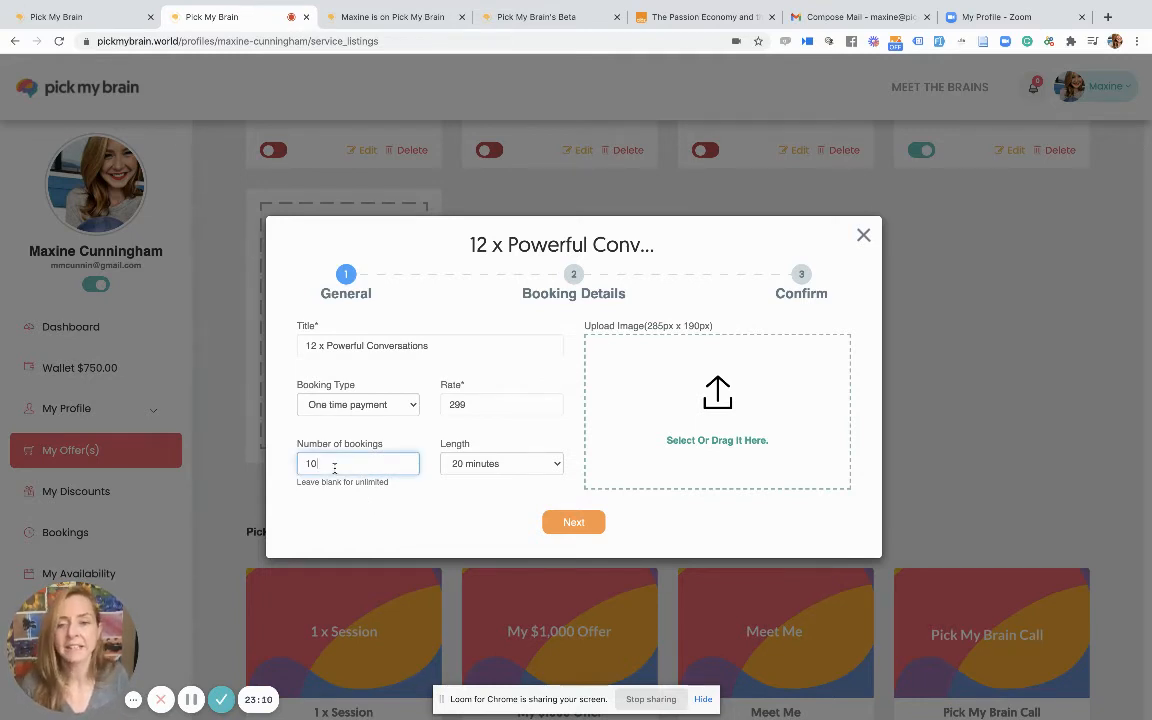
pyautogui.click(495, 463)
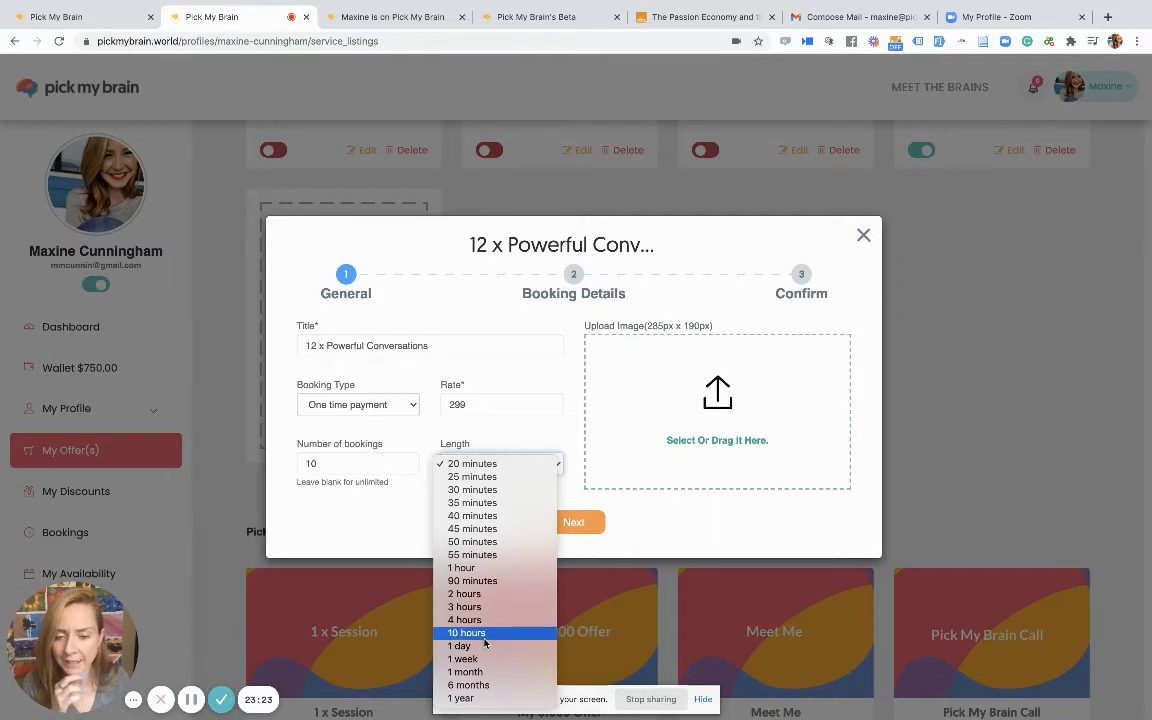
pyautogui.click(465, 697)
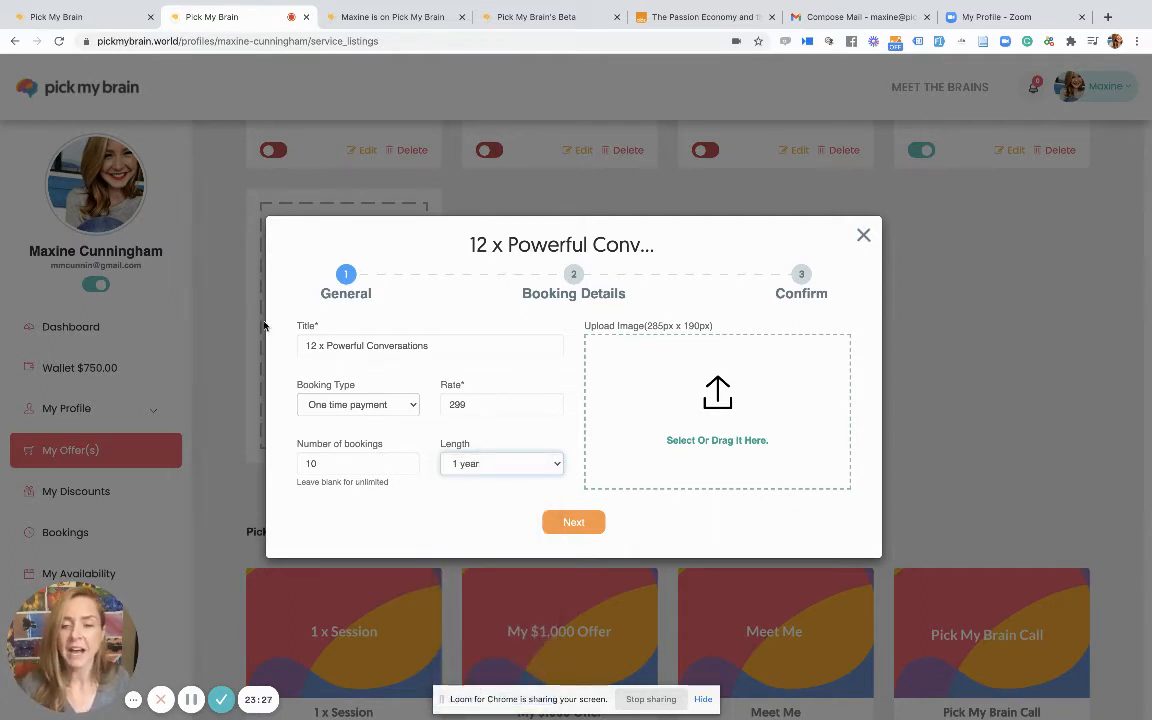
pyautogui.click(720, 402)
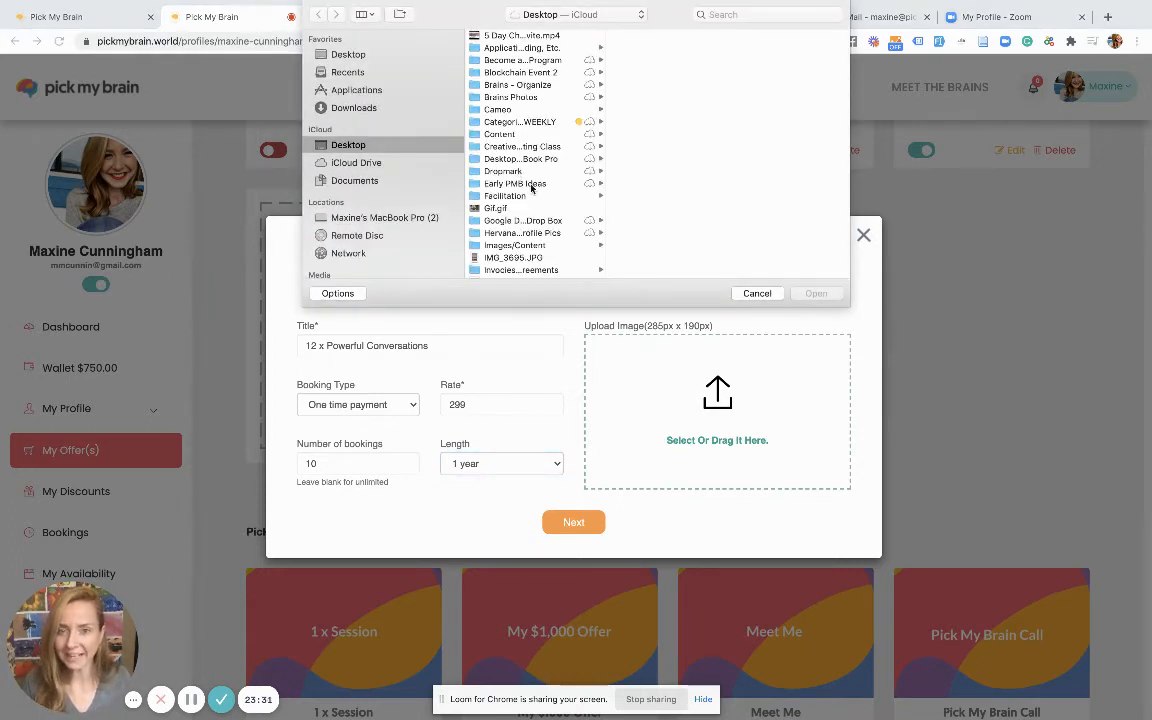
# Upload Gif.gif as the offer image and continue to Booking Details.
pyautogui.click(499, 208)
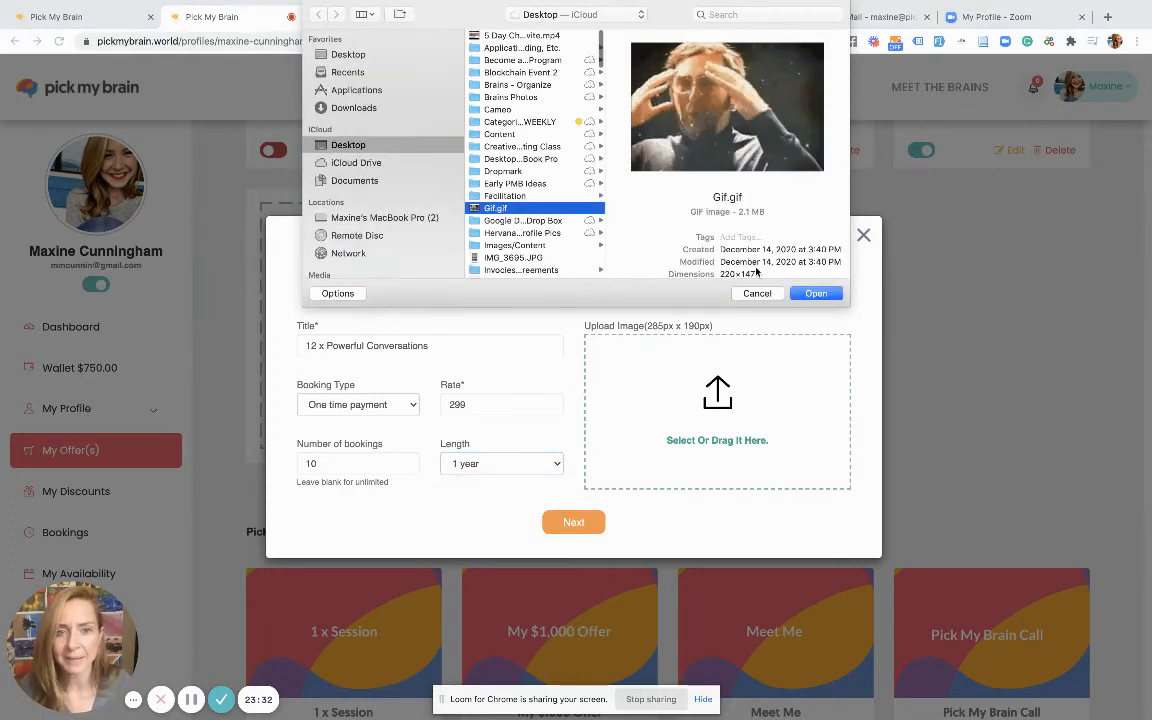
pyautogui.click(816, 293)
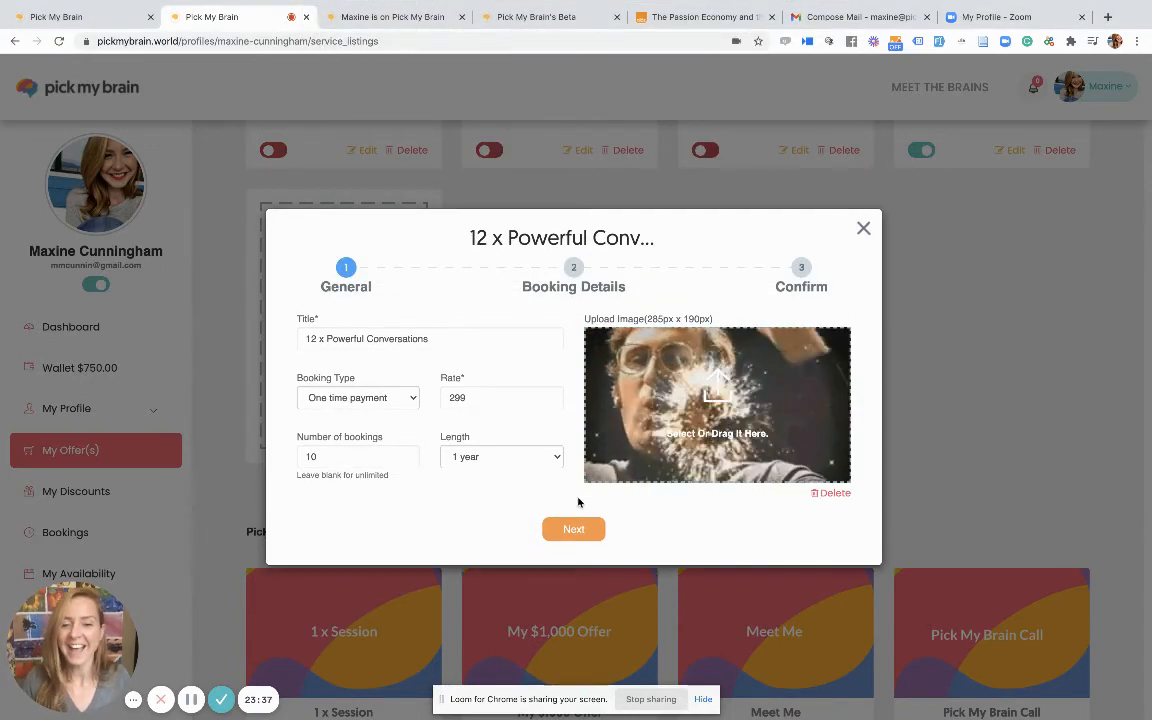
pyautogui.click(573, 529)
pyautogui.click(410, 328)
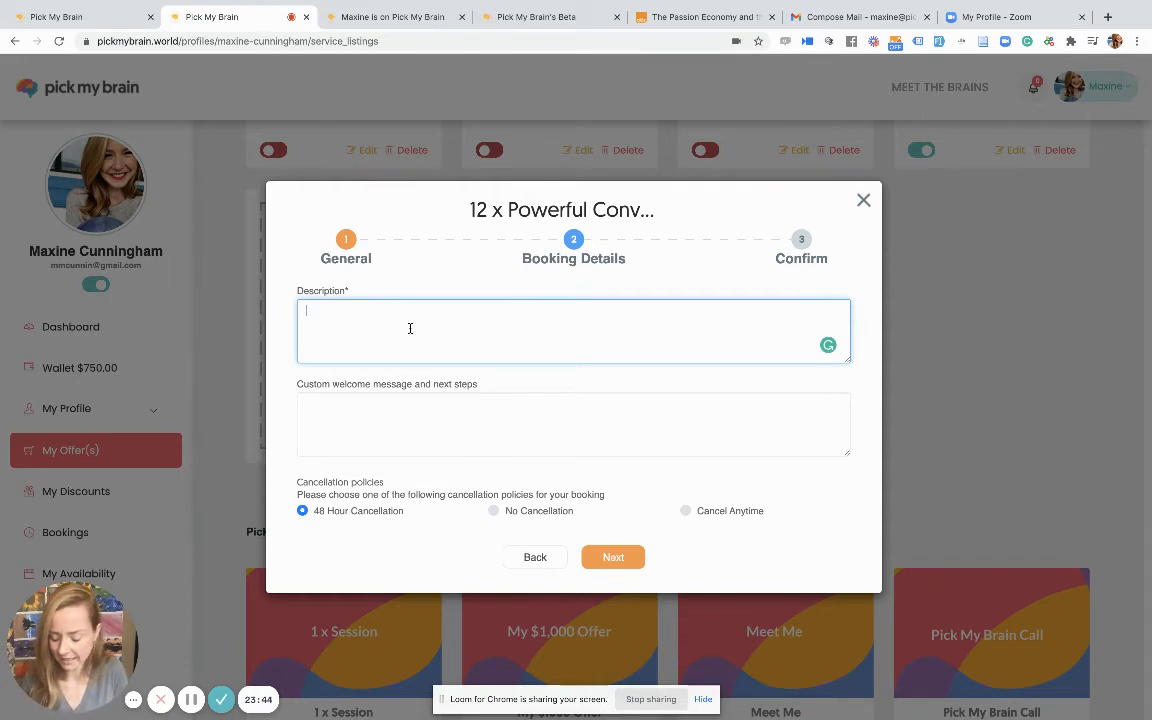
# Add a 'Problem:' heading stating most of us don't know the world's biggest problems.
pyautogui.write('Pr')
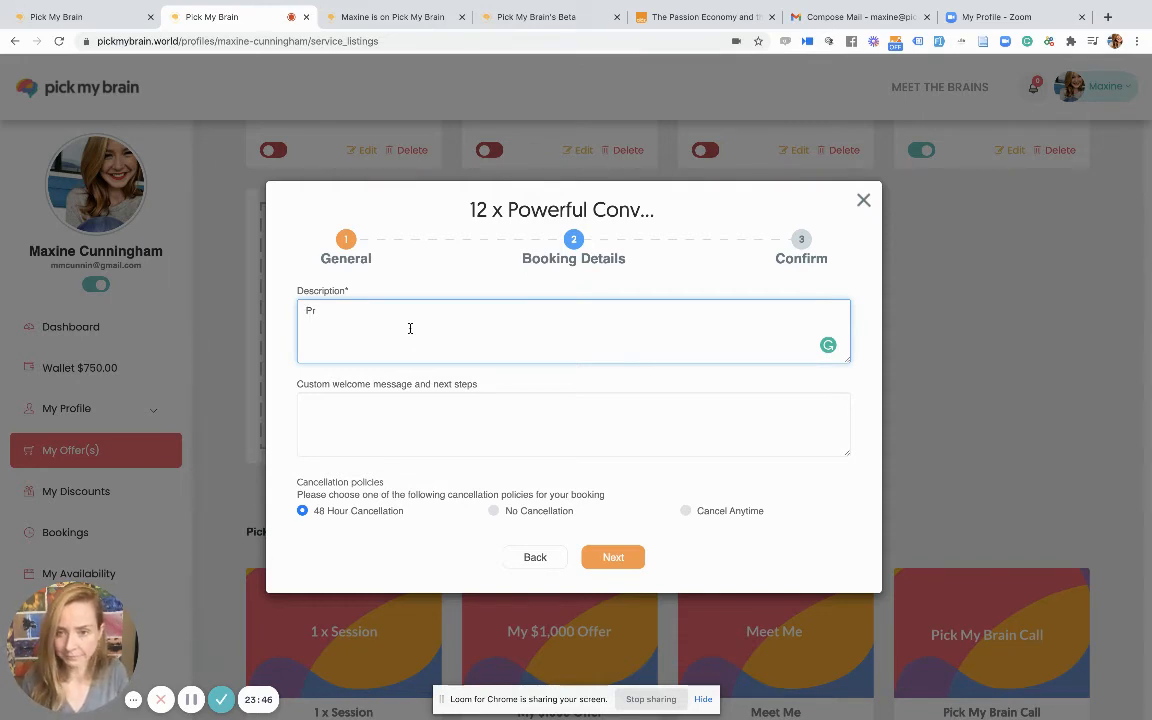
pyautogui.write('oblem')
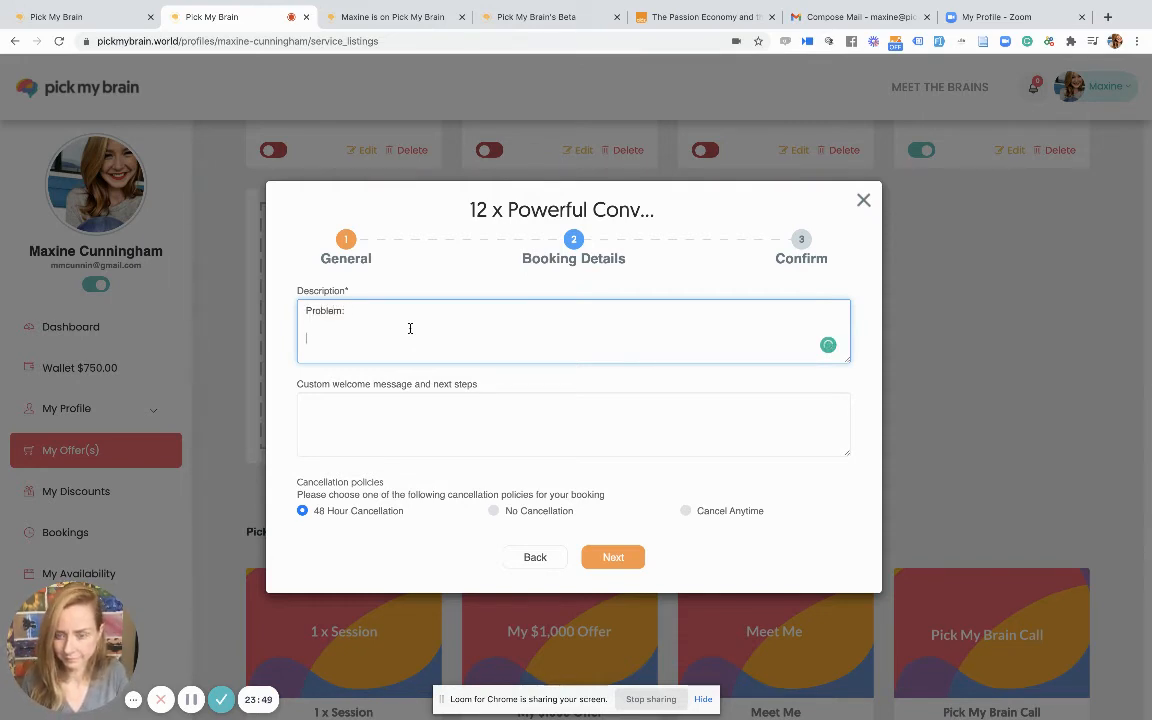
pyautogui.write(':')
pyautogui.press('Return')
pyautogui.press('Return')
pyautogui.write('Most o fus')
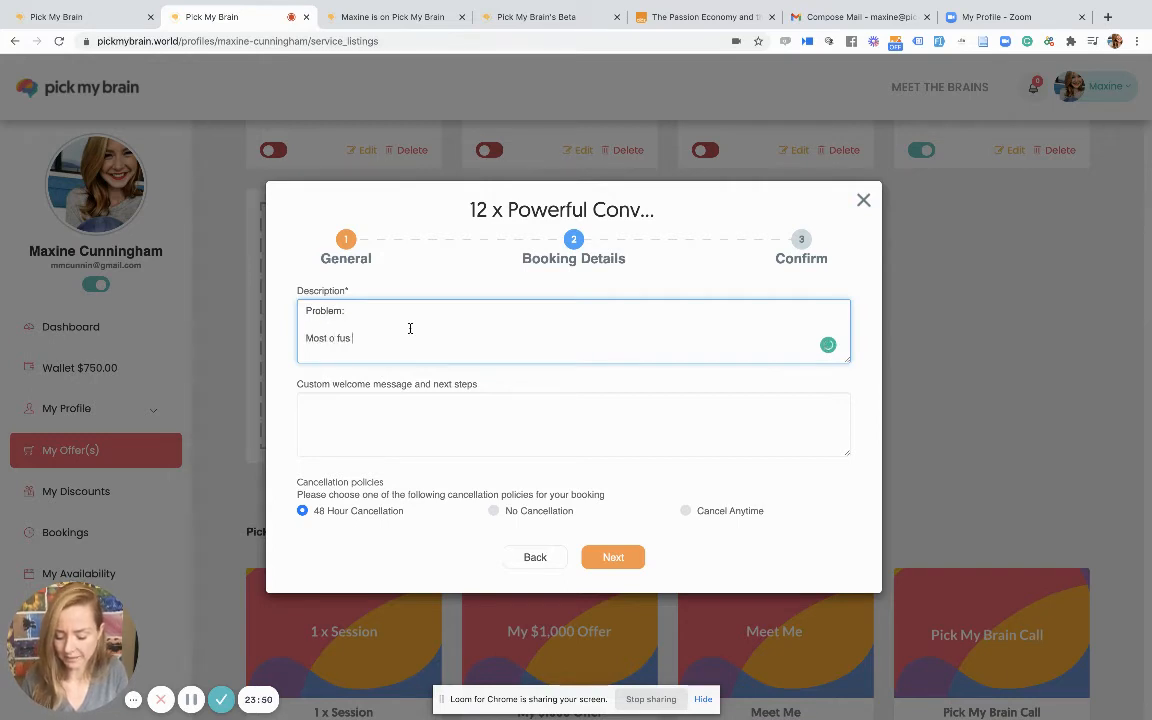
pyautogui.write(" don't know")
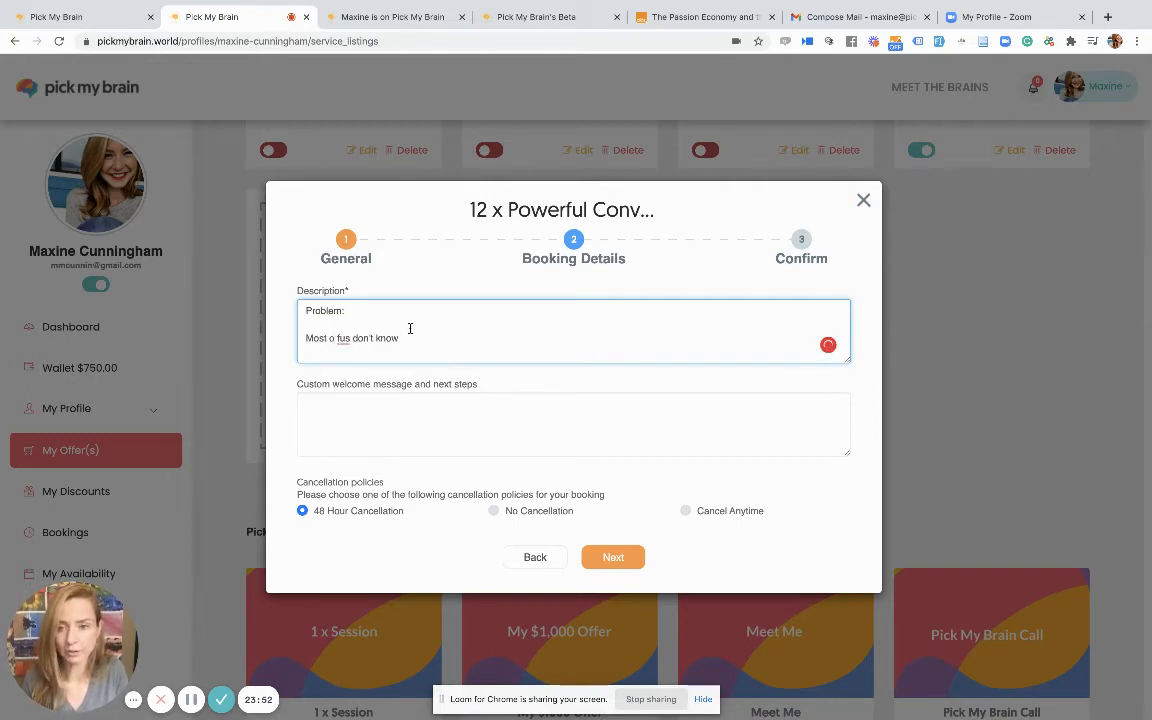
pyautogui.click(350, 338)
pyautogui.press('BackSpace')
pyautogui.press('BackSpace')
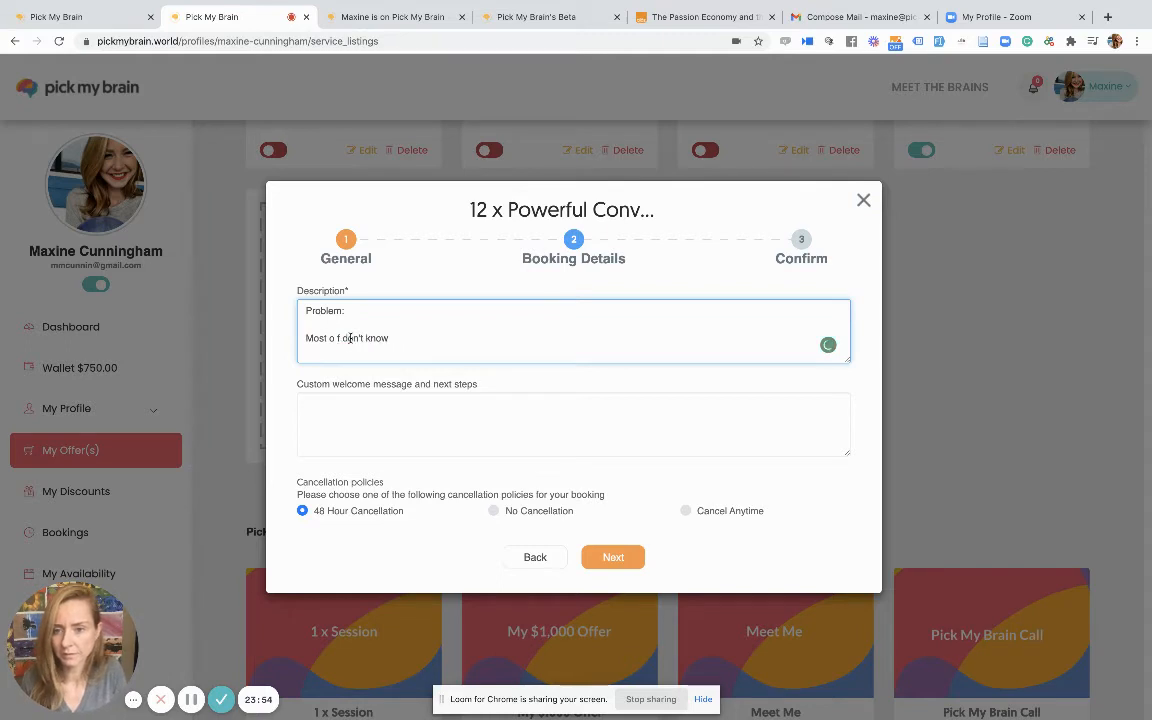
pyautogui.press('BackSpace')
pyautogui.press('BackSpace')
pyautogui.write('f us')
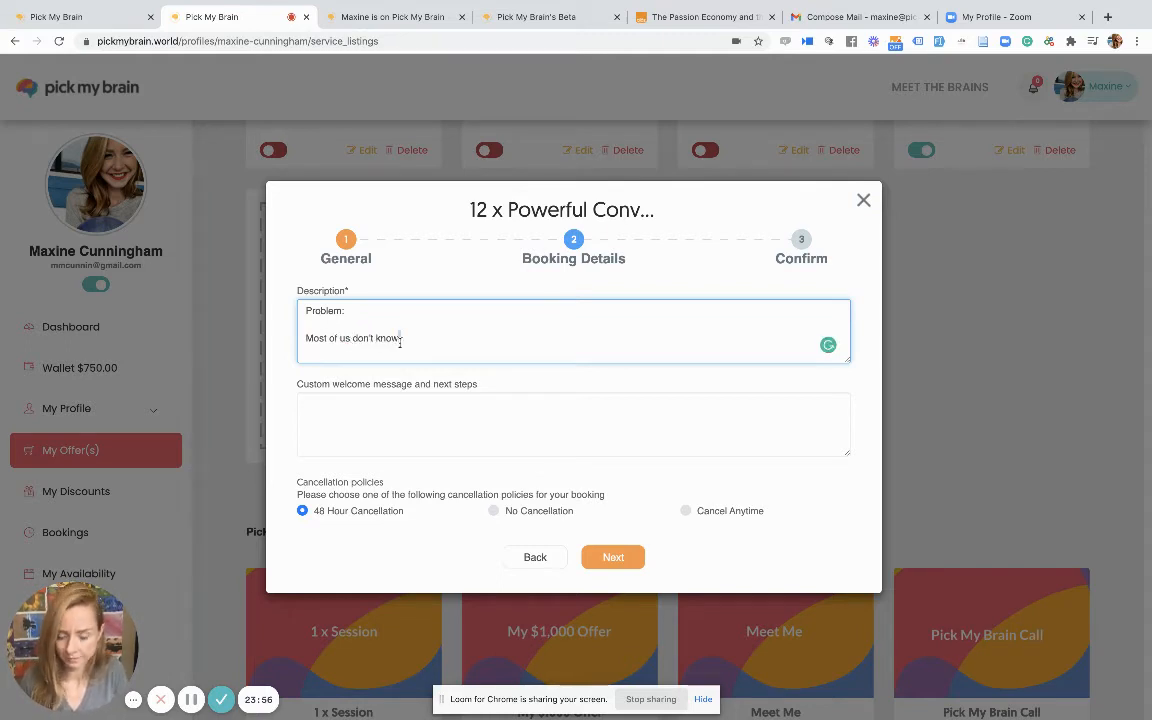
pyautogui.write('the world')
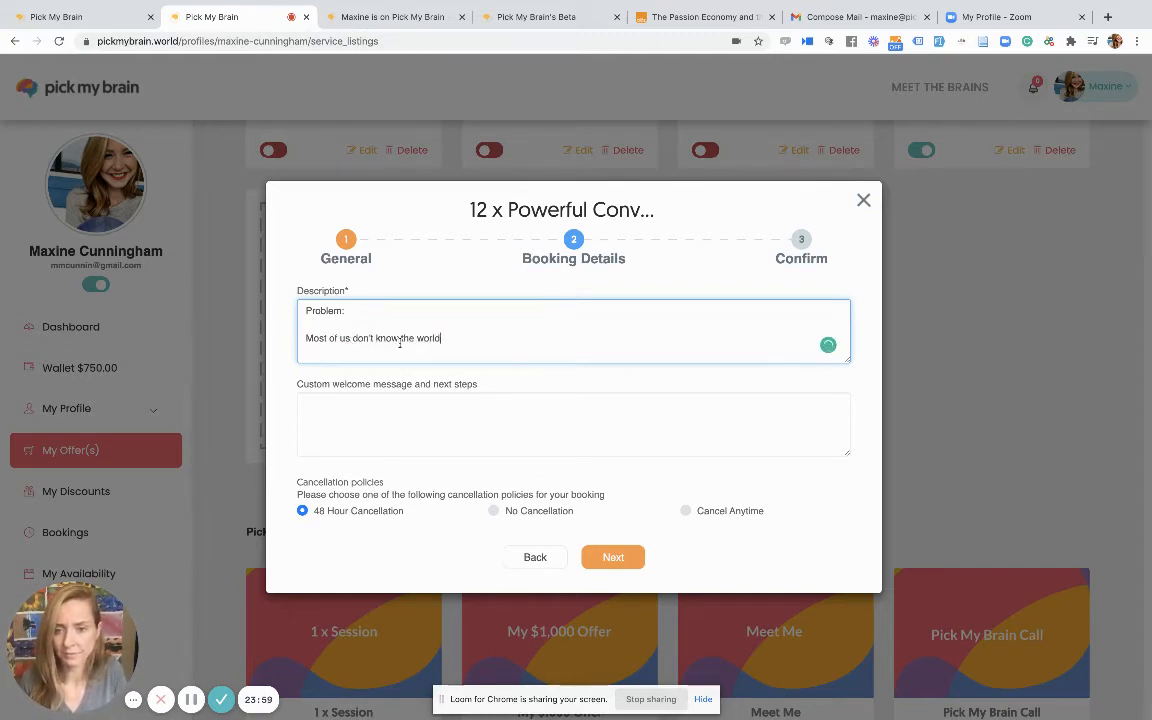
pyautogui.write("'s biggest proble")
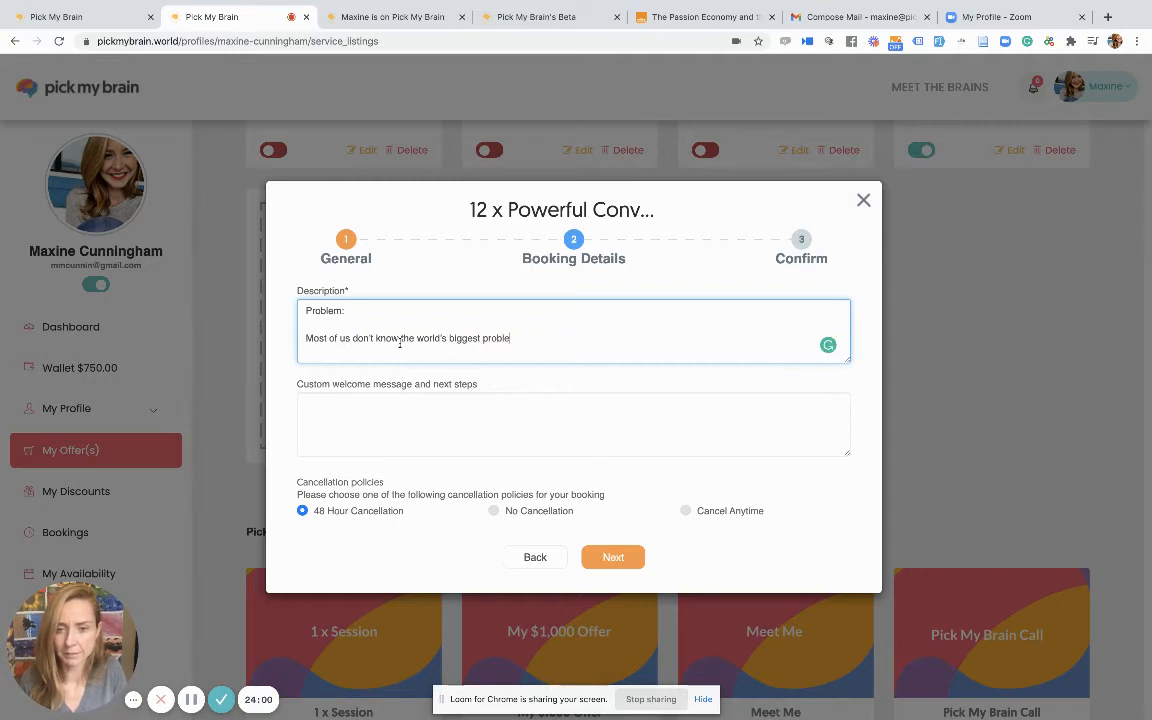
pyautogui.write('ms. .w e should')
# Finish the Problem text: 'How else do we ensure enough time, energy and effort is going towards solving these problems.'.
pyautogui.press('BackSpace')
pyautogui.press('BackSpace')
pyautogui.press('BackSpace')
pyautogui.press('BackSpace')
pyautogui.press('BackSpace')
pyautogui.press('BackSpace')
pyautogui.press('BackSpace')
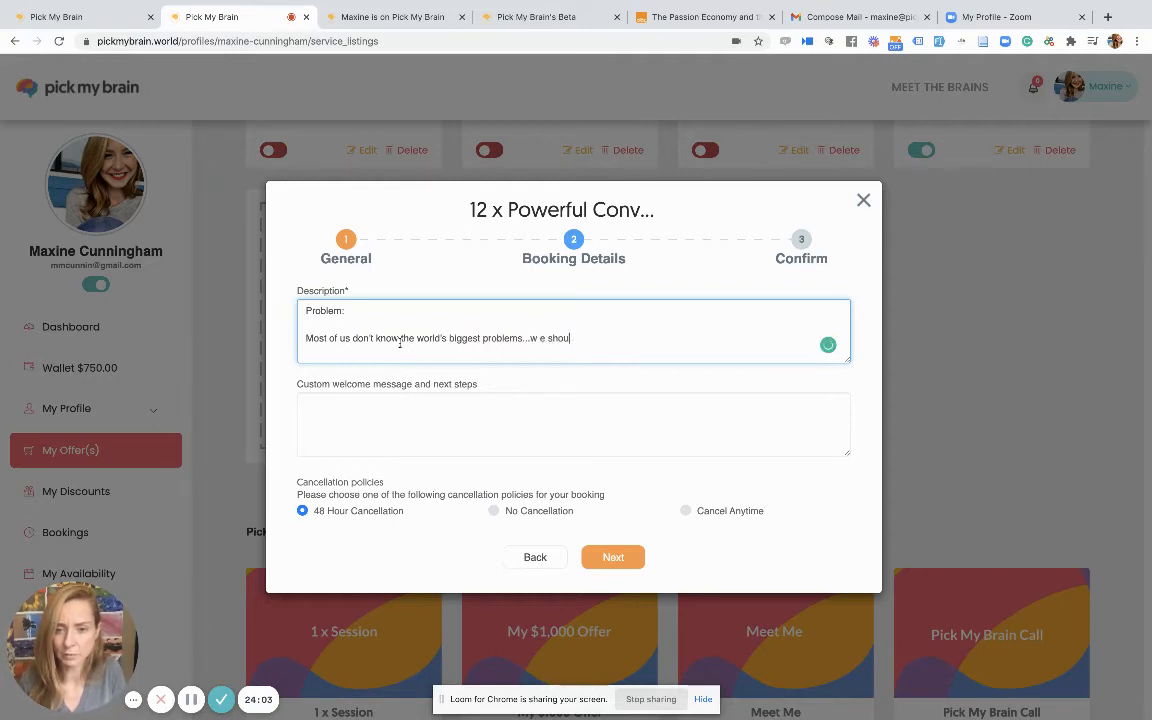
pyautogui.press('BackSpace')
pyautogui.press('BackSpace')
pyautogui.write('e s')
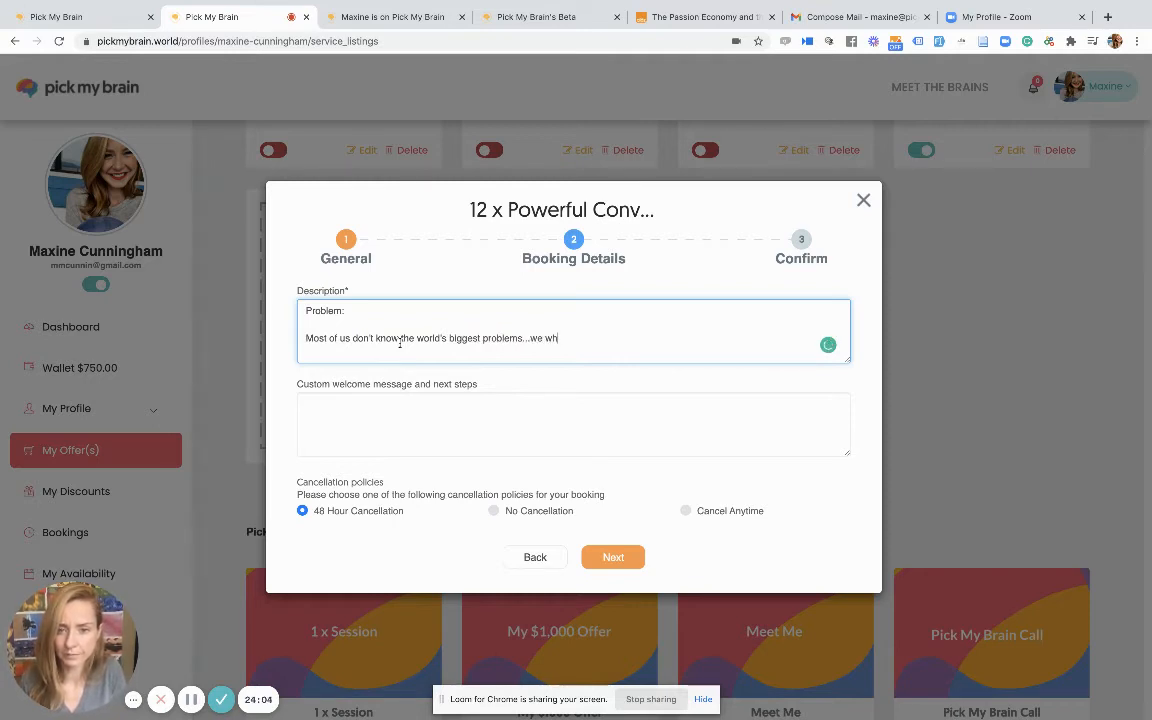
pyautogui.write('hould, ')
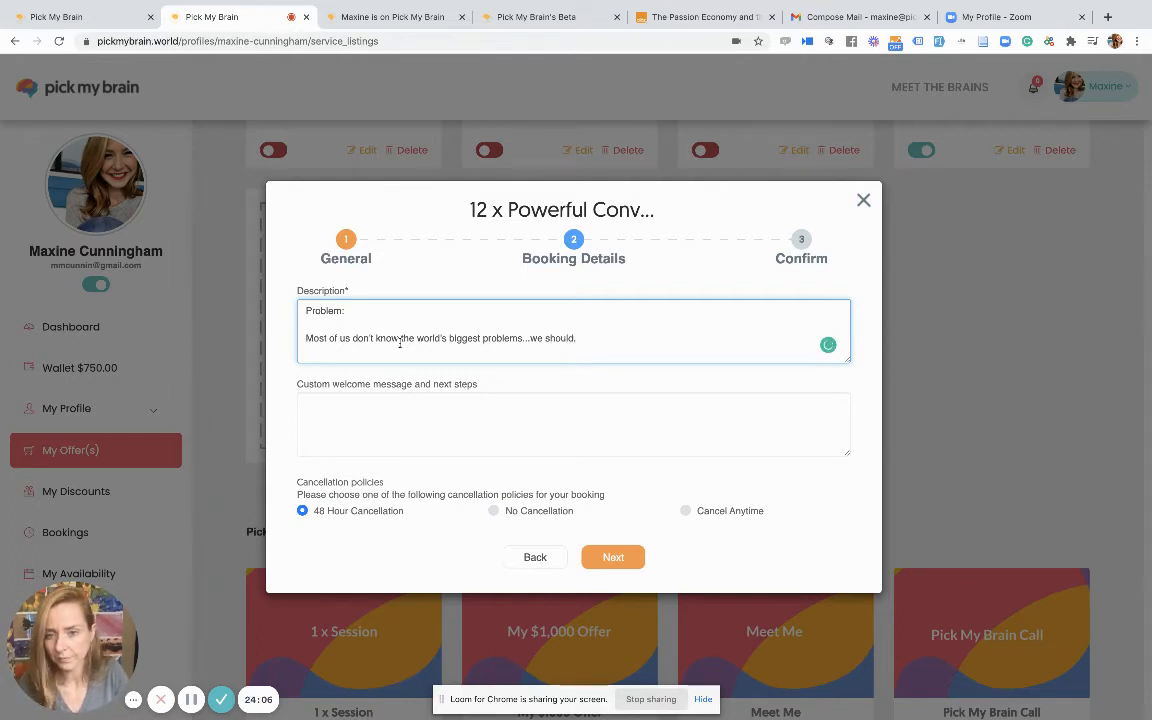
pyautogui.write('I would like')
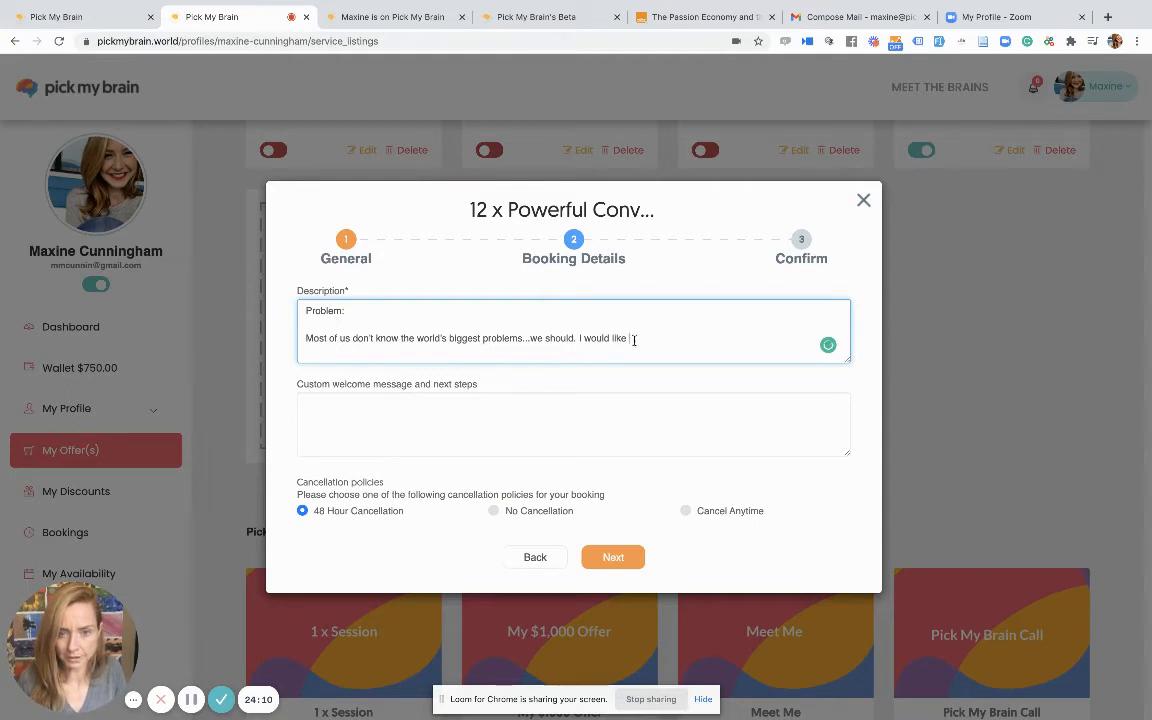
pyautogui.moveTo(632, 338); pyautogui.dragTo(580, 339)
pyautogui.press('Return')
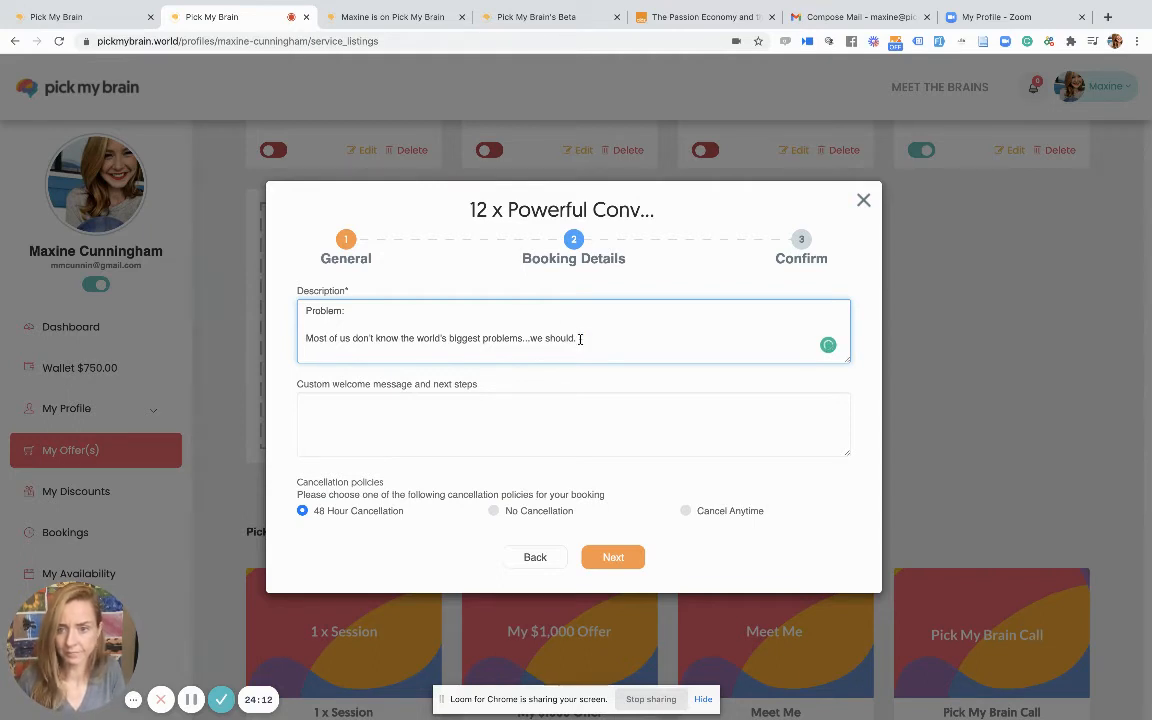
pyautogui.write('How else d')
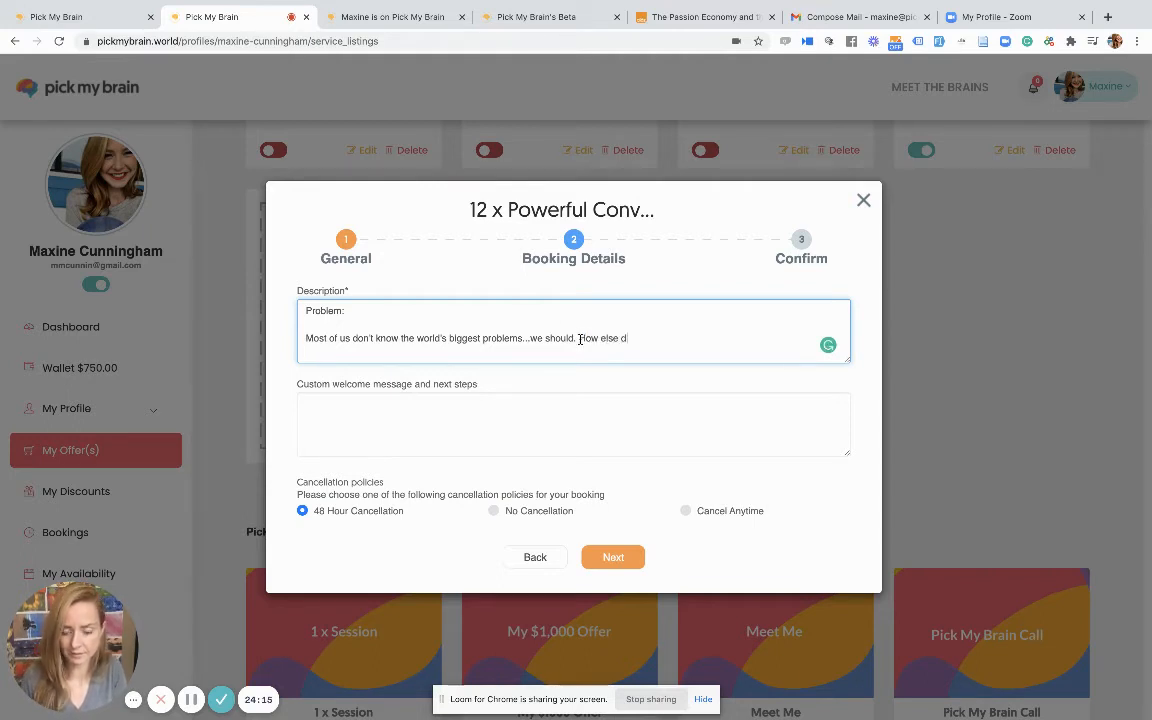
pyautogui.write('o we ensure')
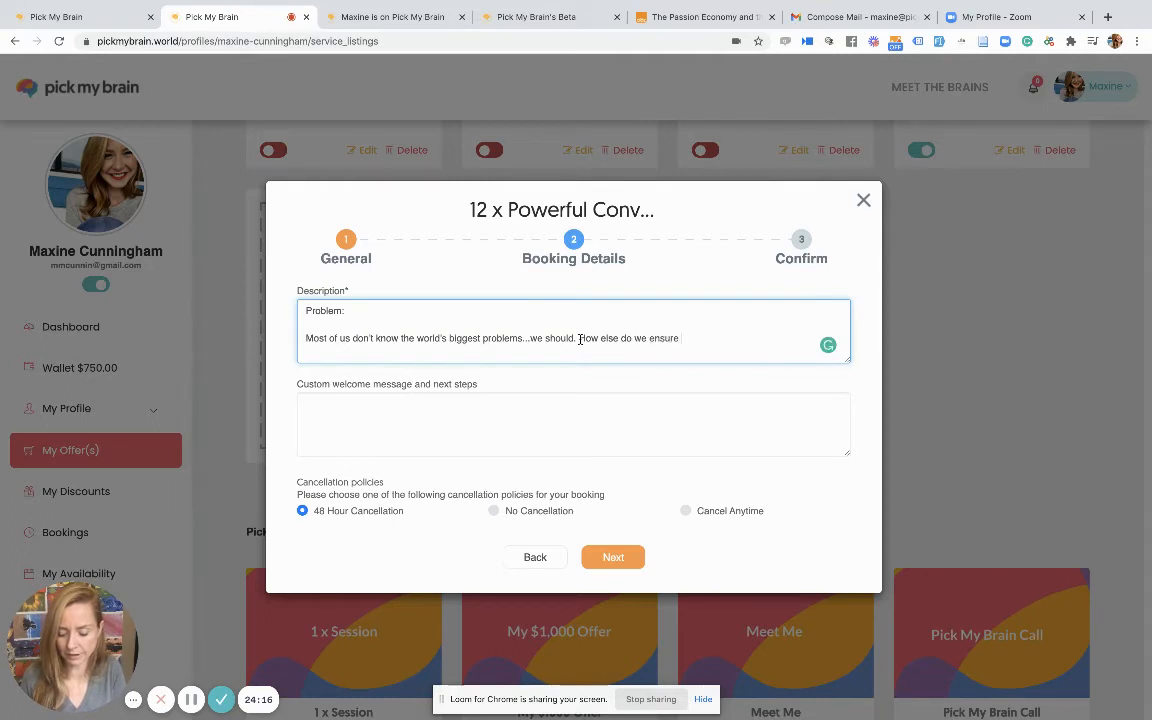
pyautogui.write(' enough time, ener')
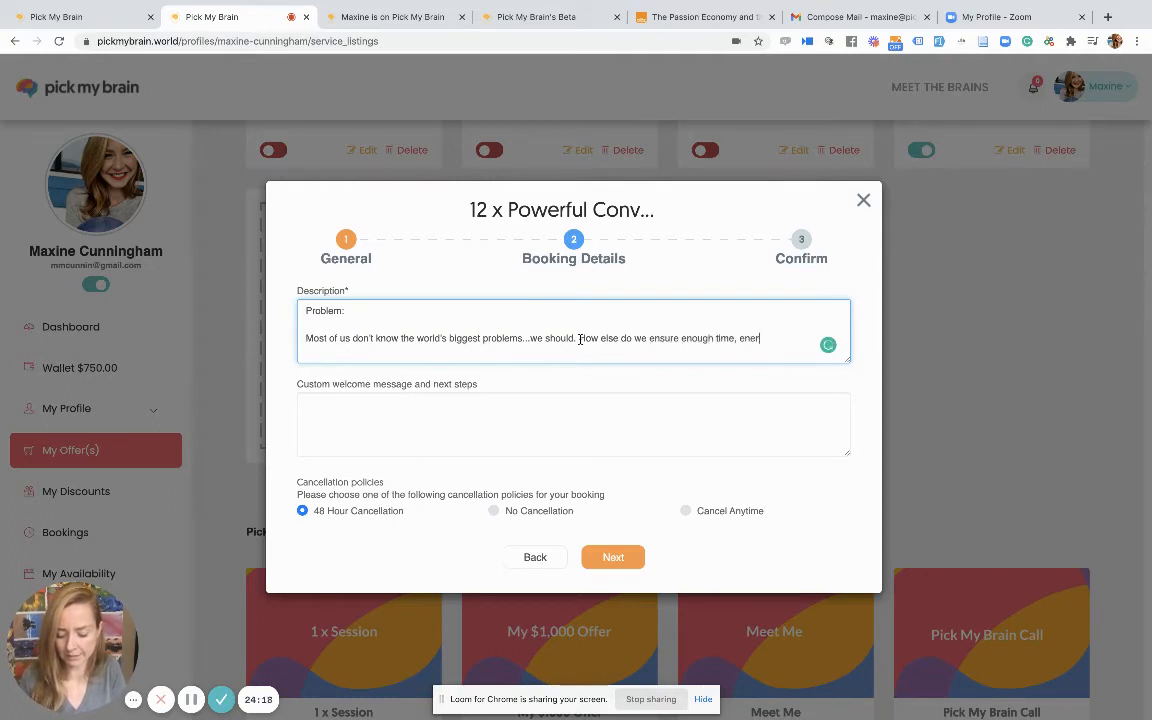
pyautogui.write('gy and effort')
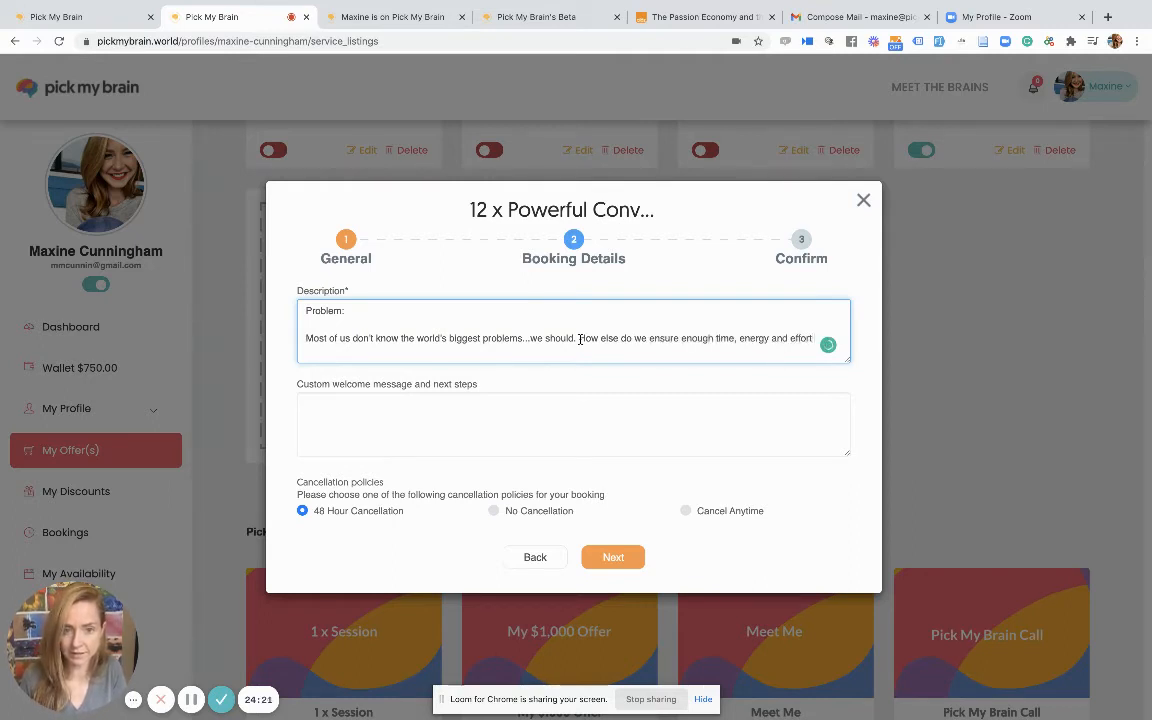
pyautogui.write(' is going towards solviing')
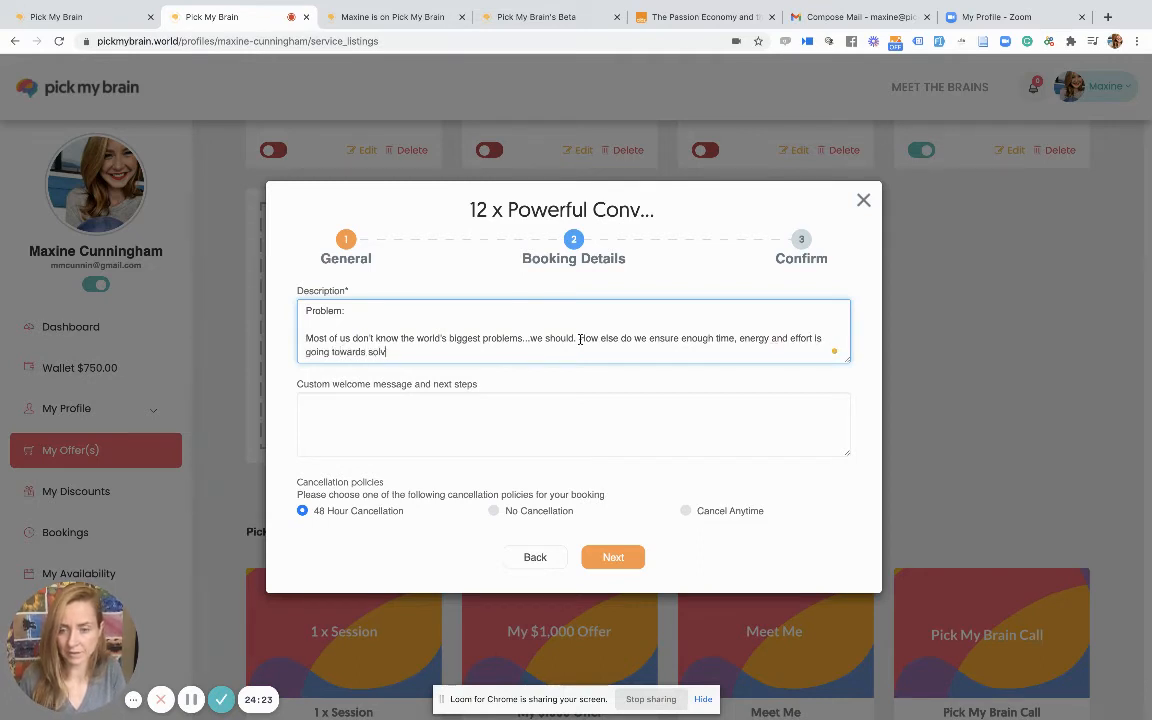
pyautogui.press('BackSpace')
pyautogui.press('BackSpace')
pyautogui.press('BackSpace')
pyautogui.press('BackSpace')
pyautogui.write('ng th')
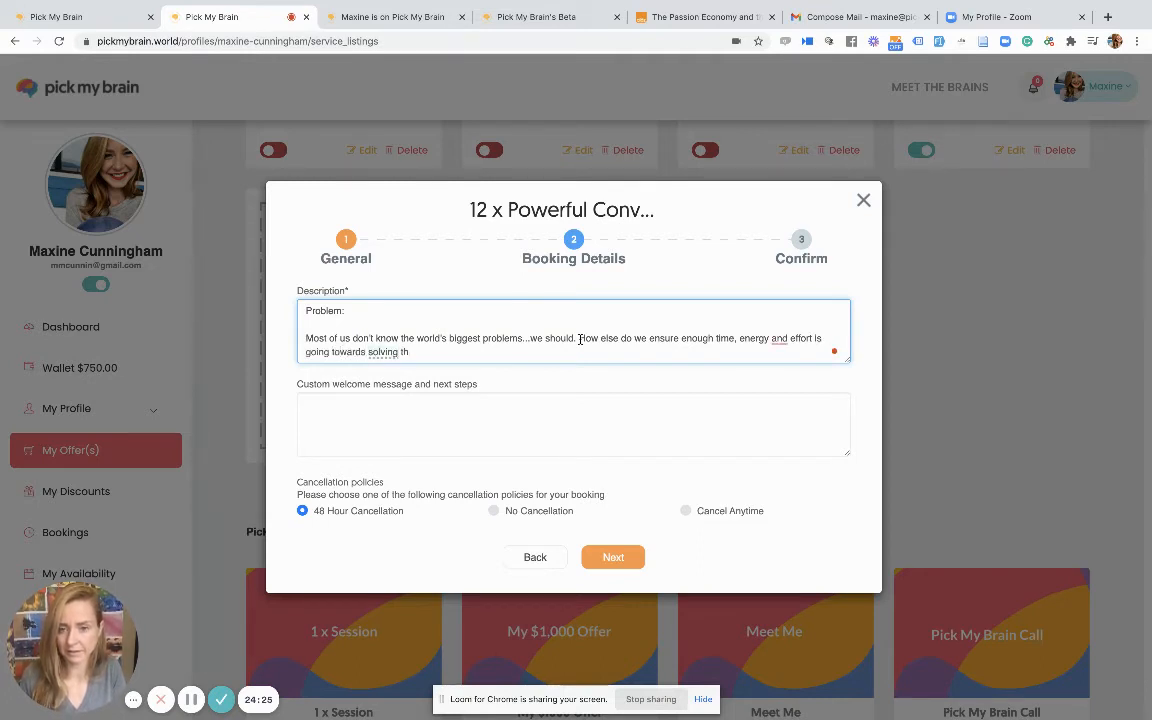
pyautogui.write('ese problems.')
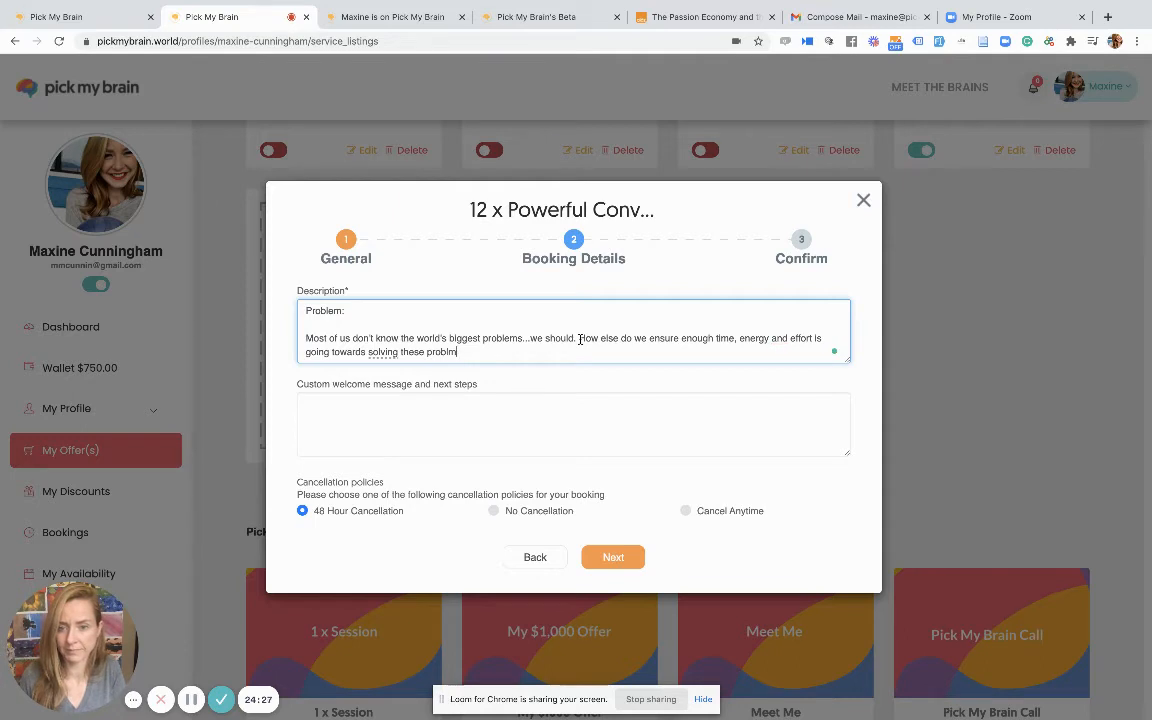
# Add a 'Solution:' section about bringing 10 people together over 1 year for 12 online conversations.
pyautogui.scroll(-2, 580, 339)
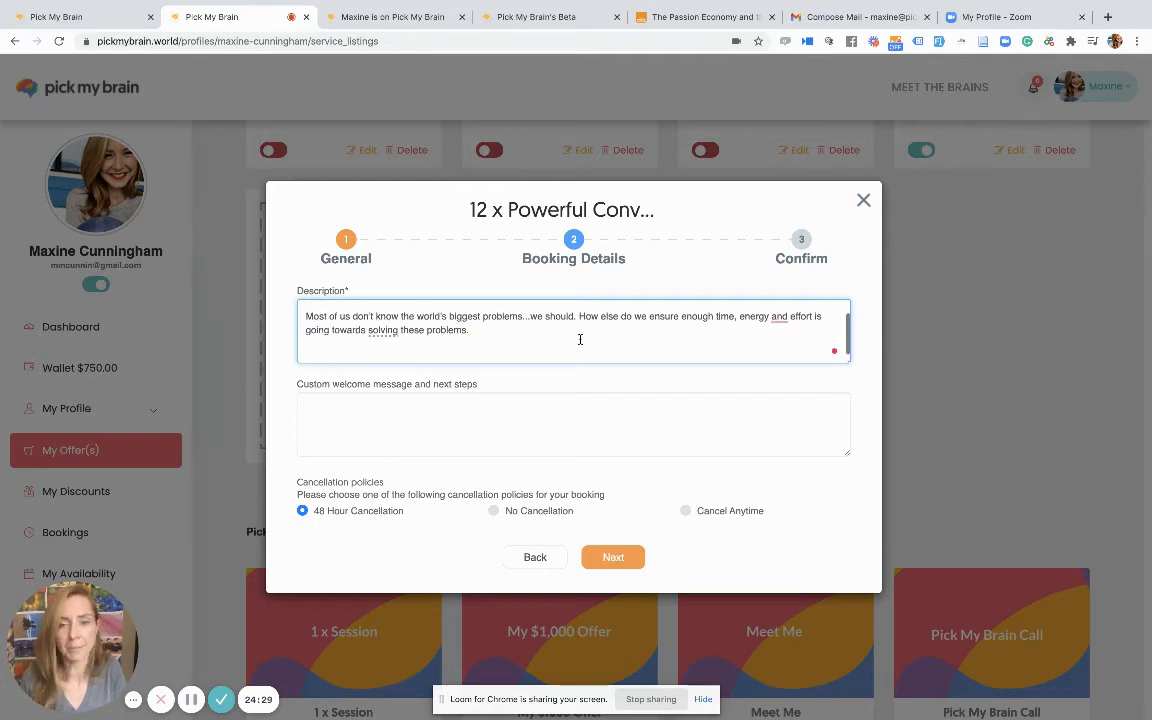
pyautogui.write('Solution:')
pyautogui.press('Return')
pyautogui.press('Return')
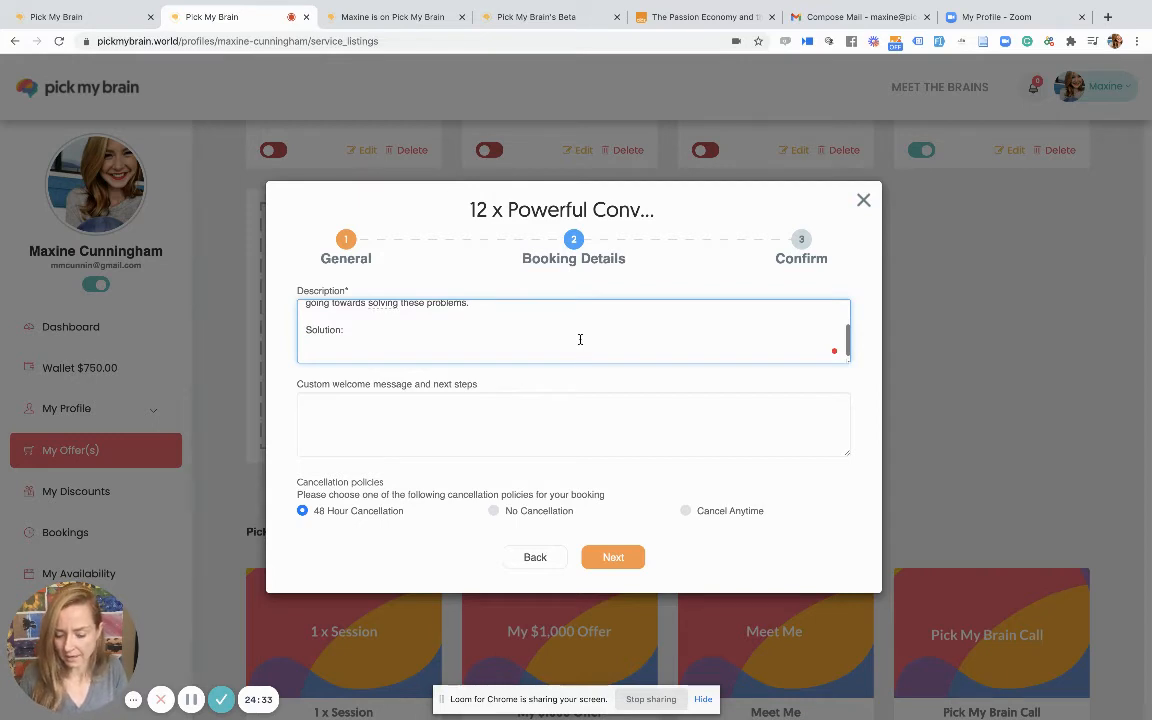
pyautogui.write('I w')
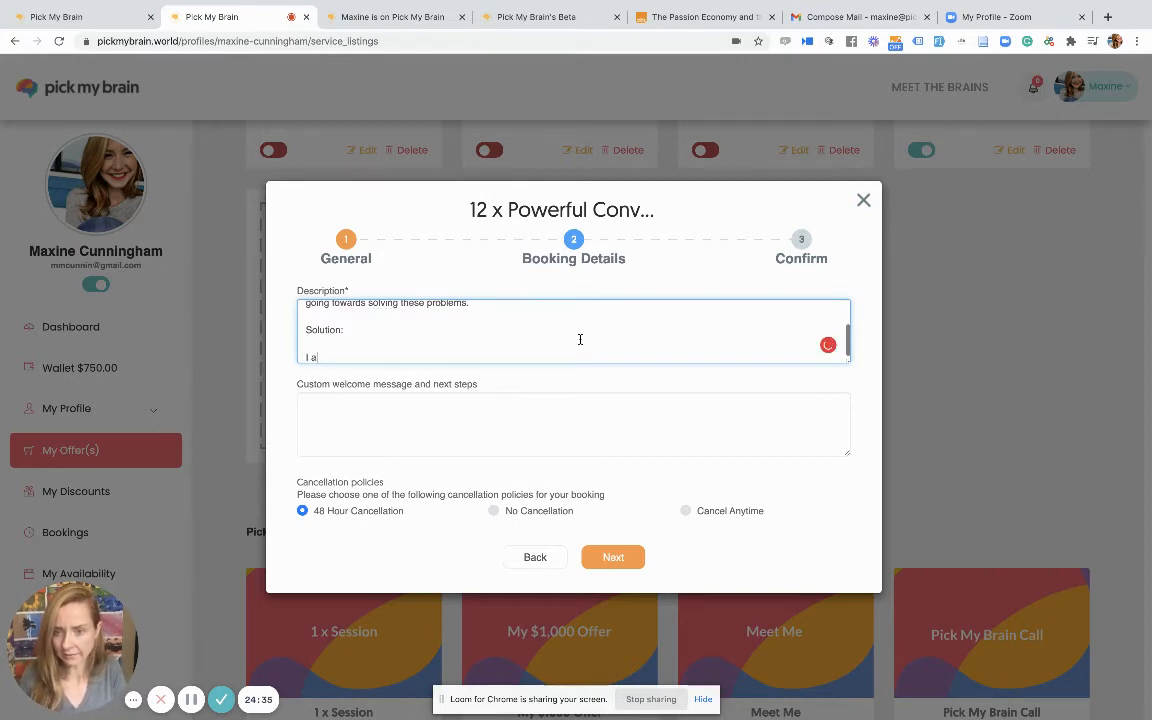
pyautogui.write('m looking to bri')
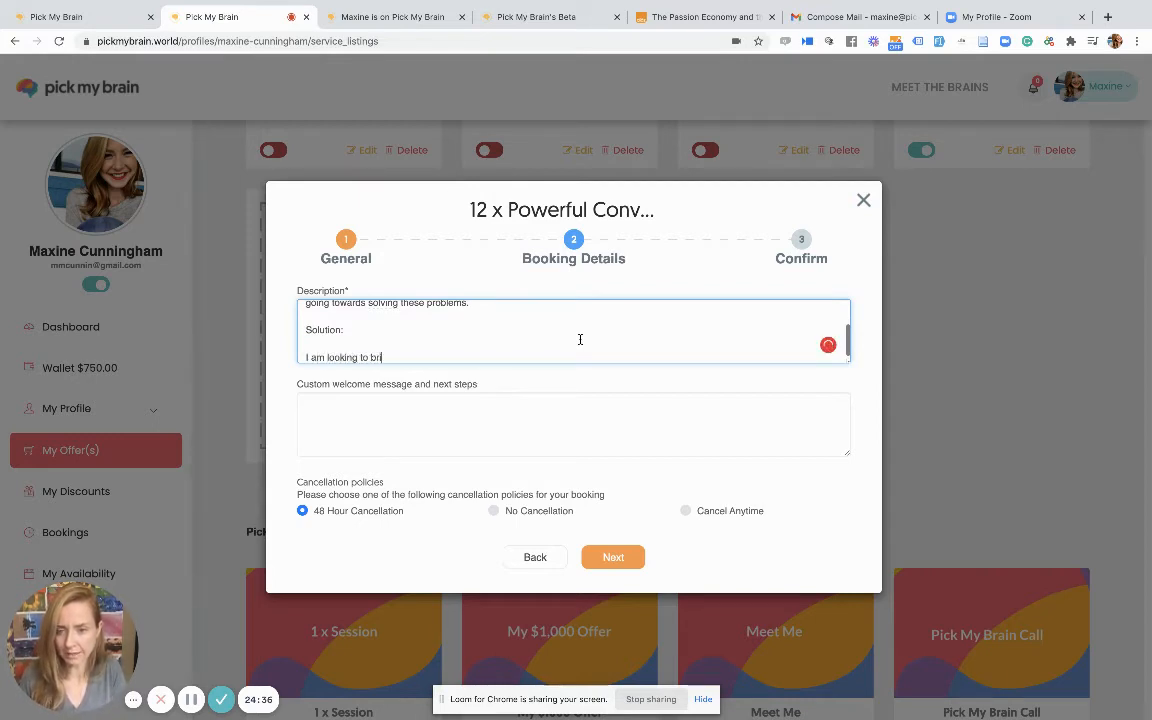
pyautogui.write('ng together 10 people ')
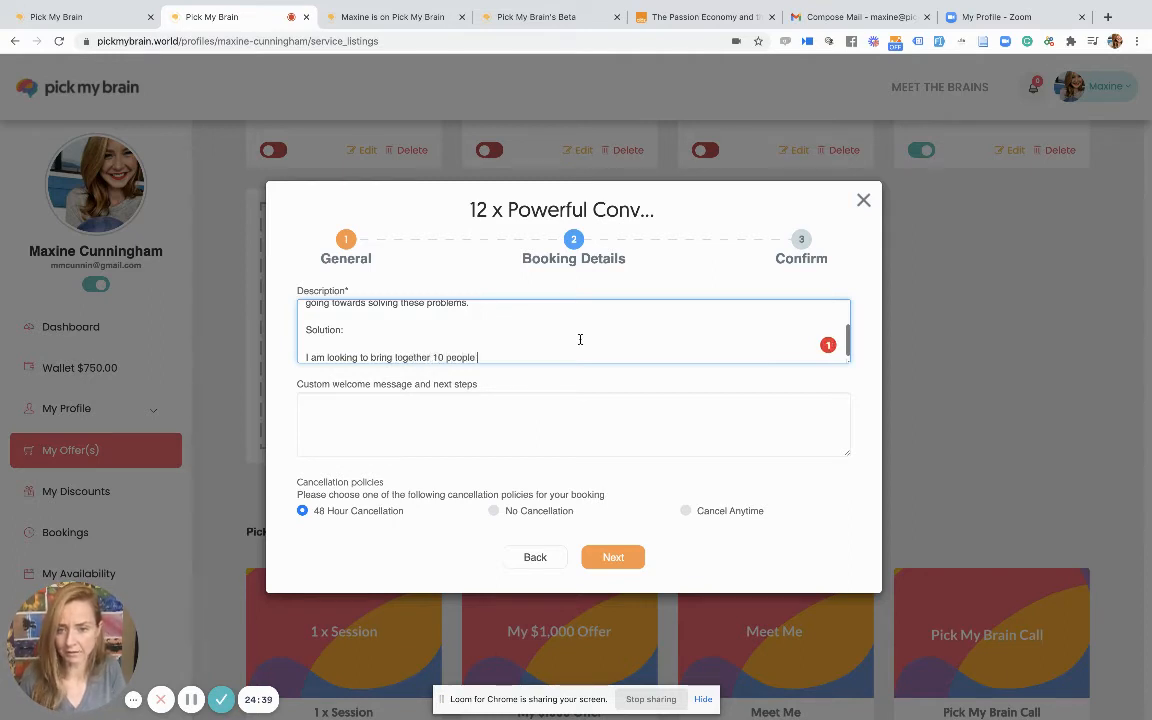
pyautogui.write('over the course of ')
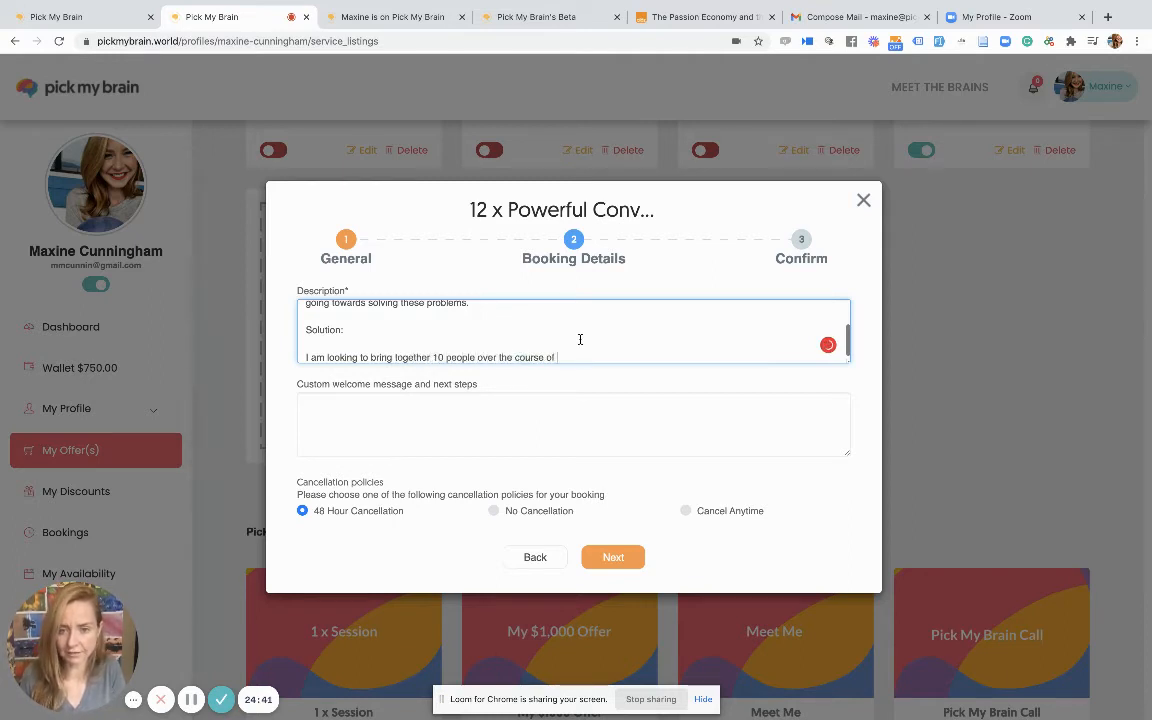
pyautogui.write('1 year for 12 convers')
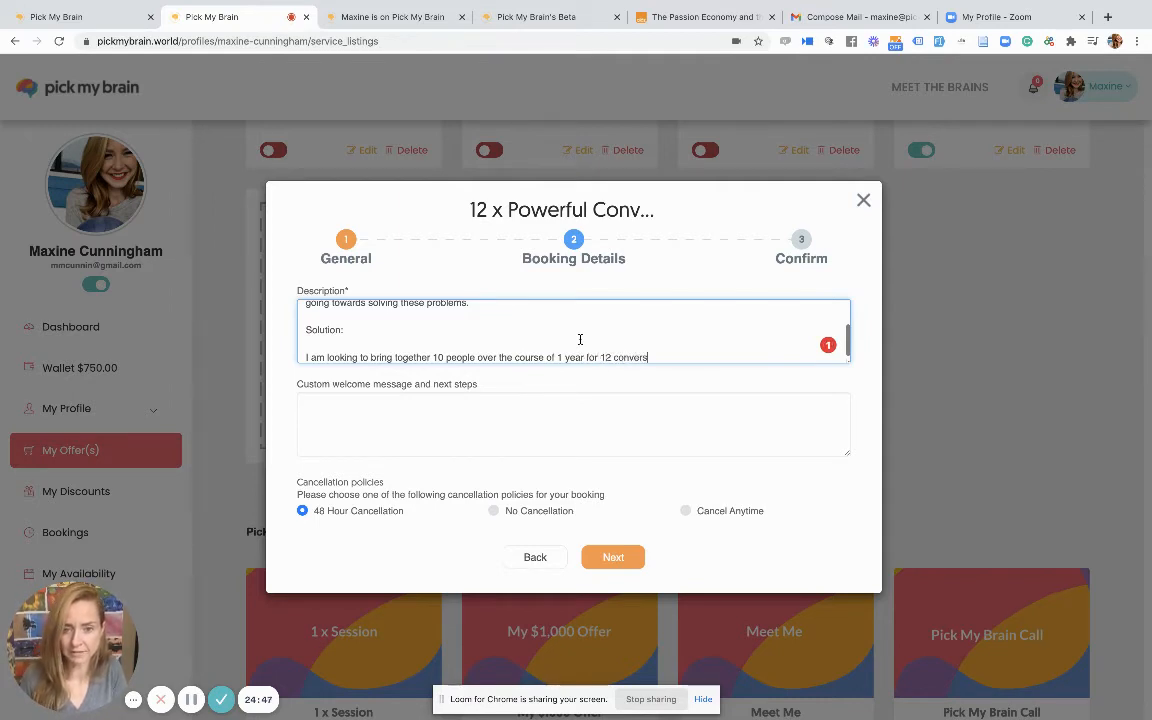
pyautogui.write('ations.')
pyautogui.click(611, 357)
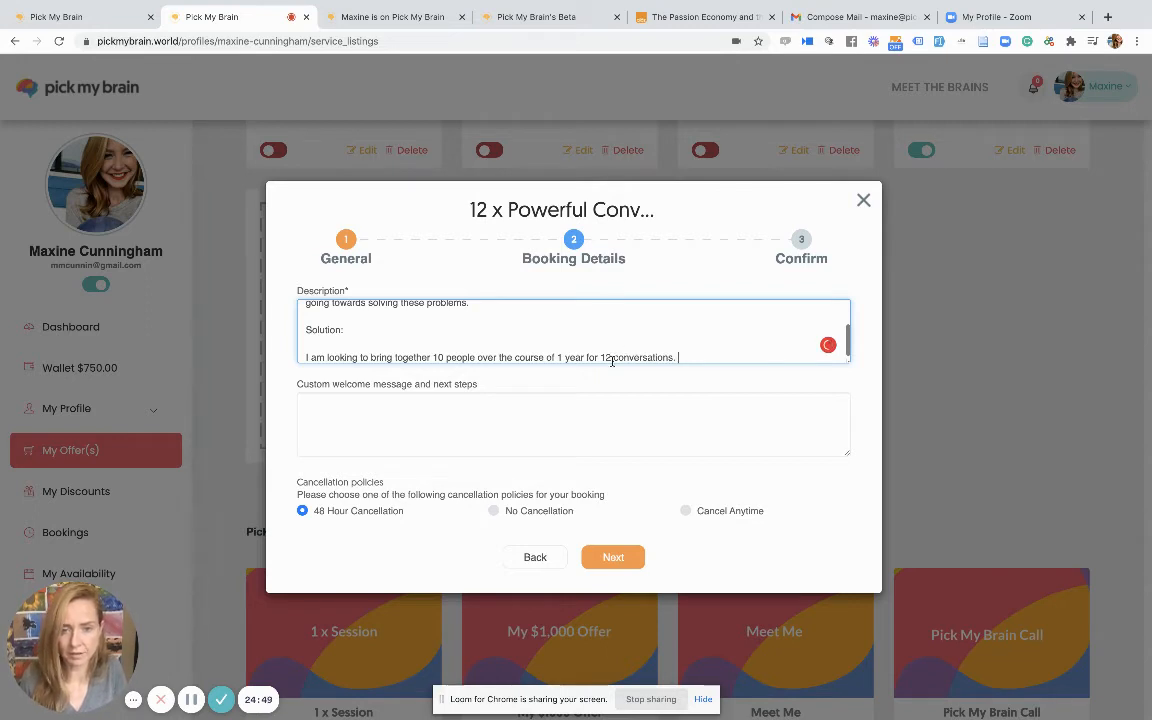
pyautogui.write('onlin')
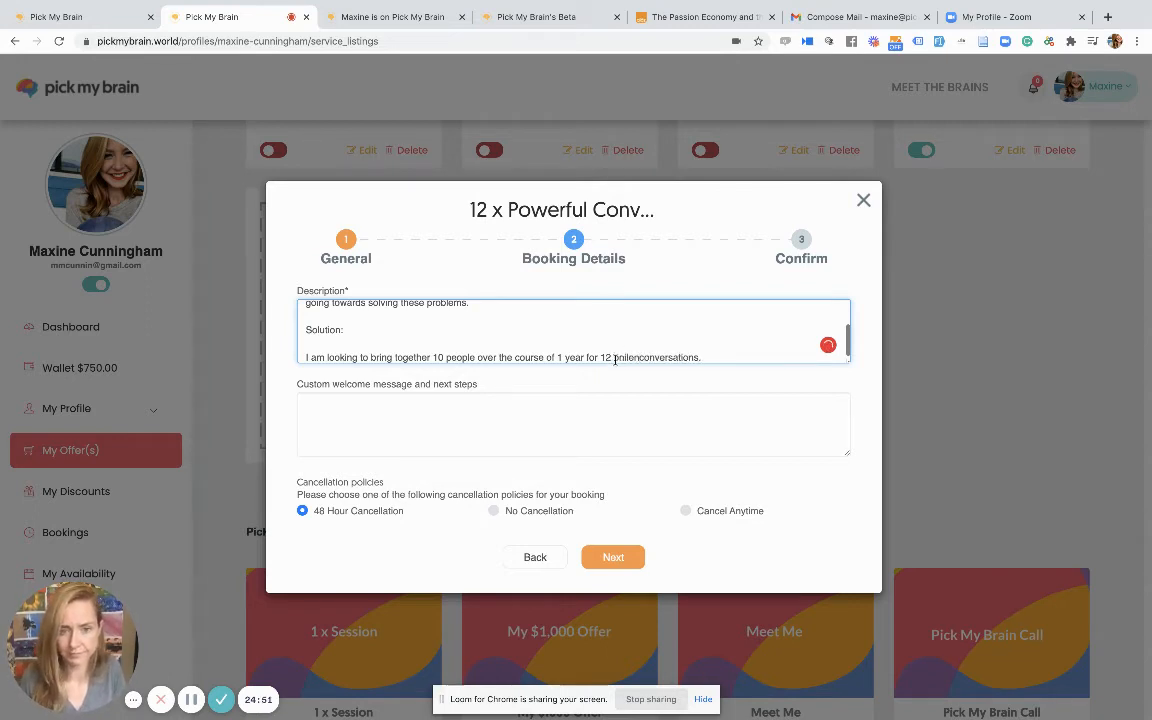
pyautogui.write('e')
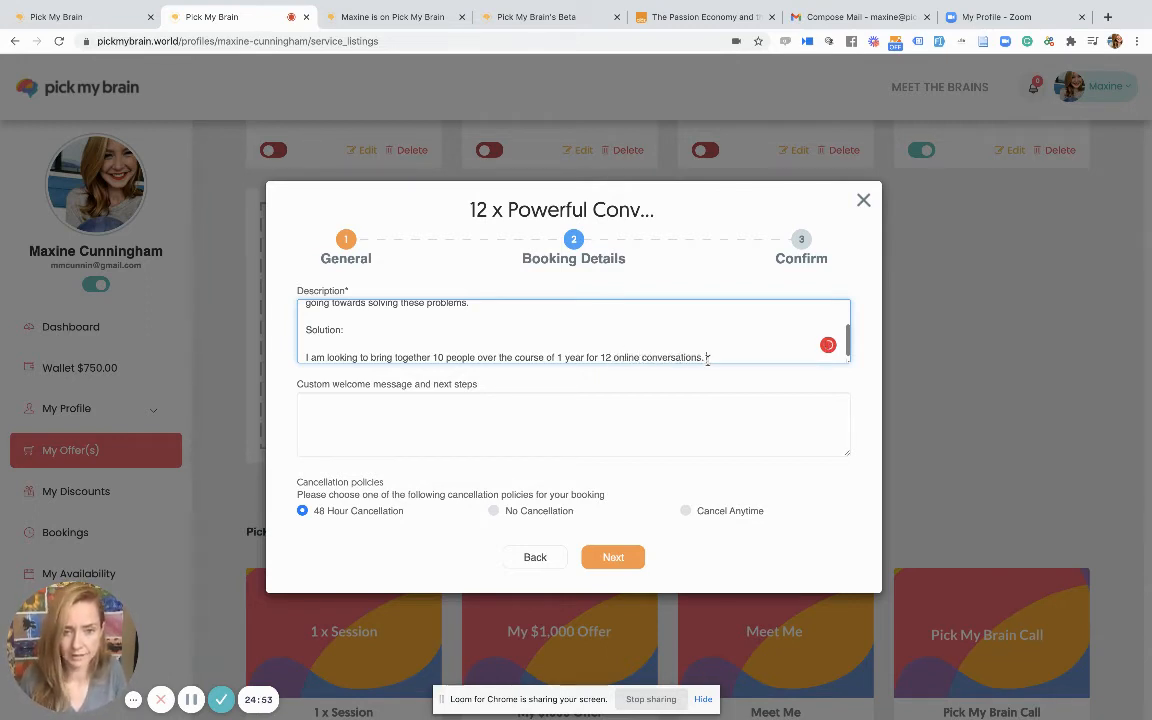
pyautogui.click(707, 359)
# Add that each conversation is themed on one of the world's biggest problems according to the UN.
pyautogui.write('Each conv')
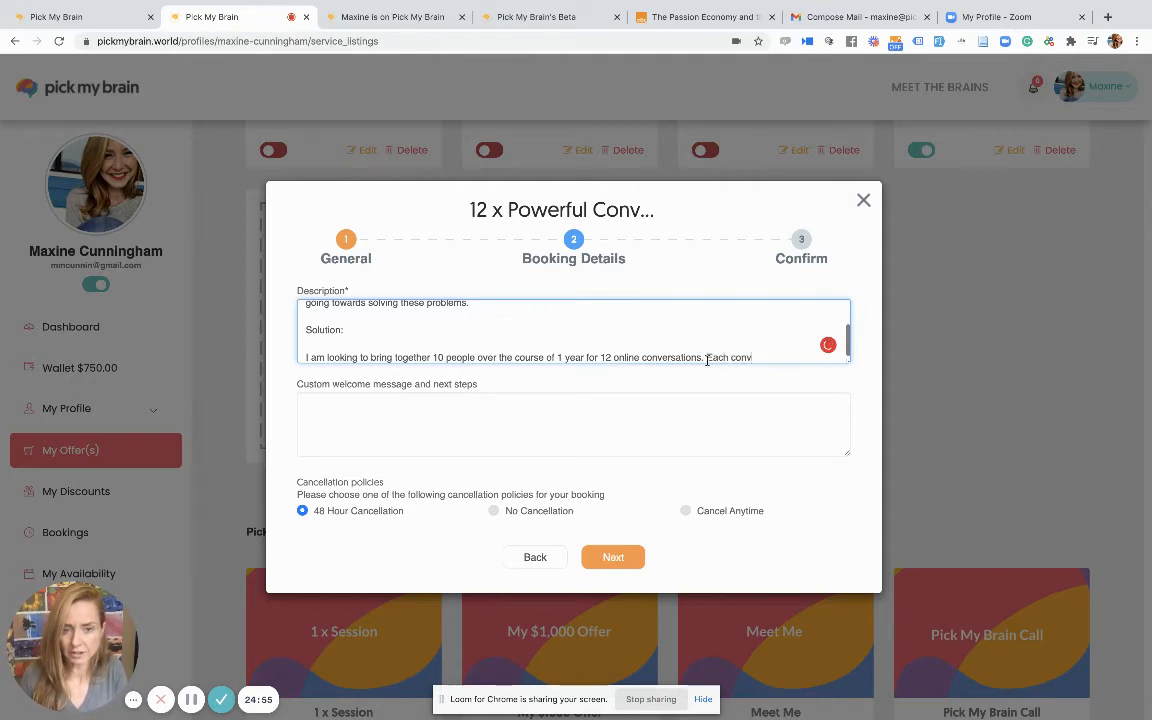
pyautogui.write('ersation will')
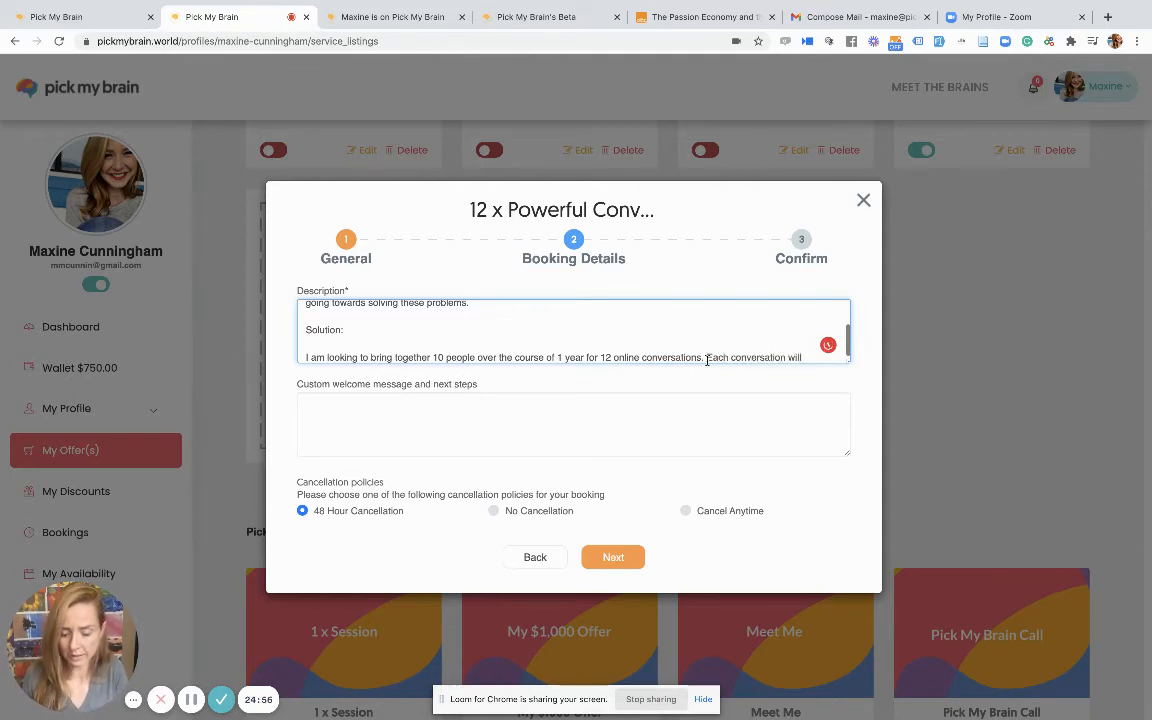
pyautogui.write(' be themed an')
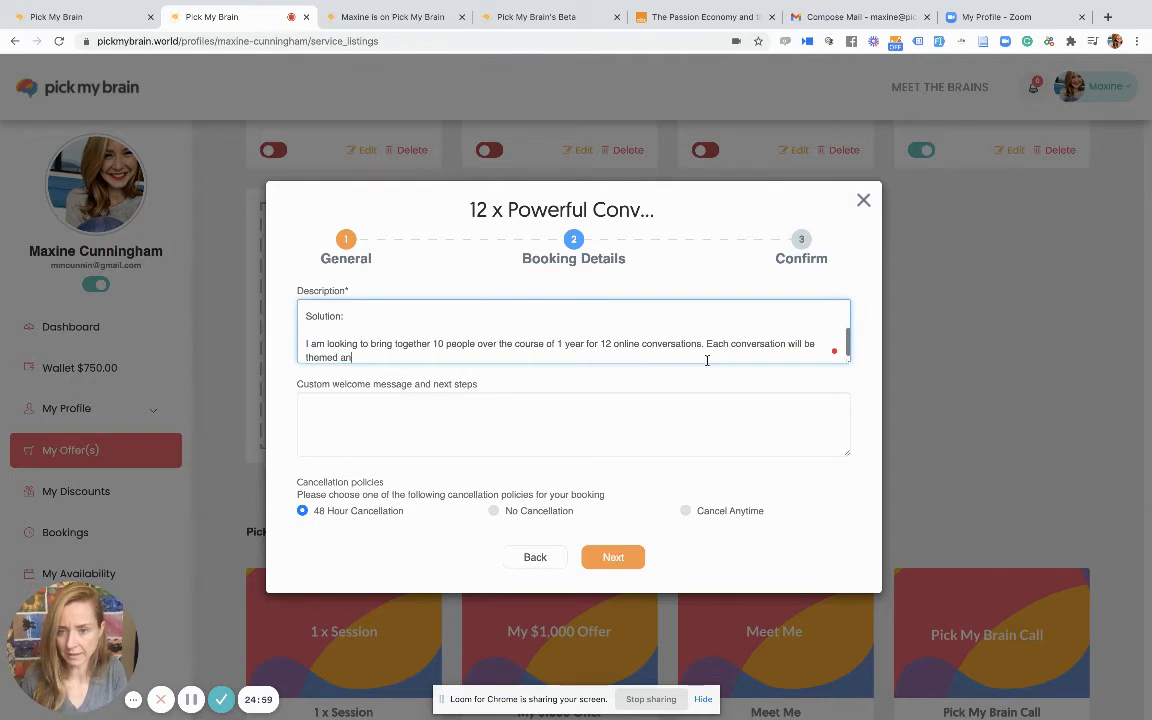
pyautogui.write('d will relate to w')
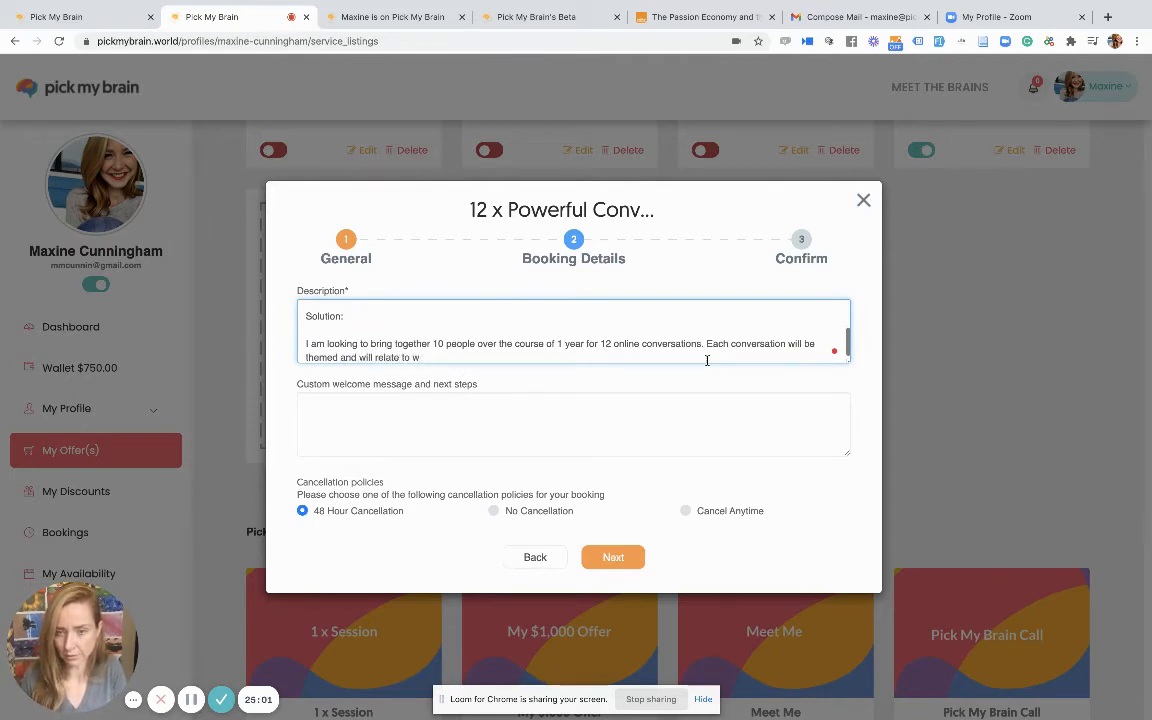
pyautogui.press('BackSpace')
pyautogui.write("one of the world'")
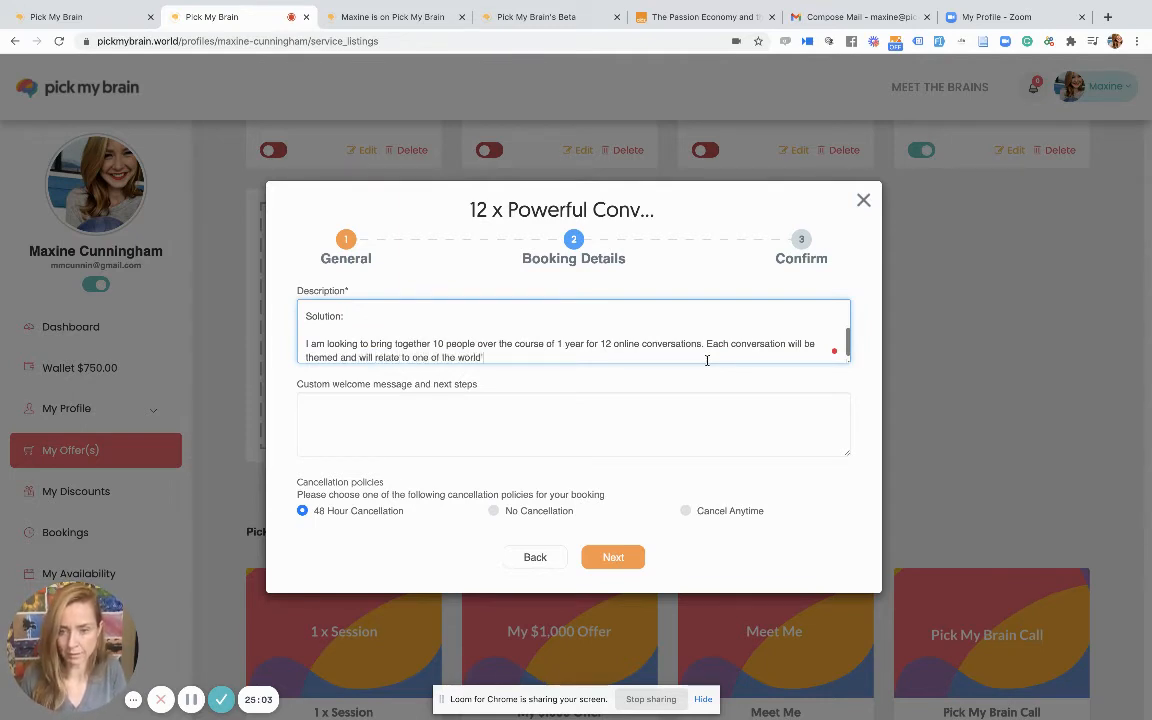
pyautogui.write('s biggest problem')
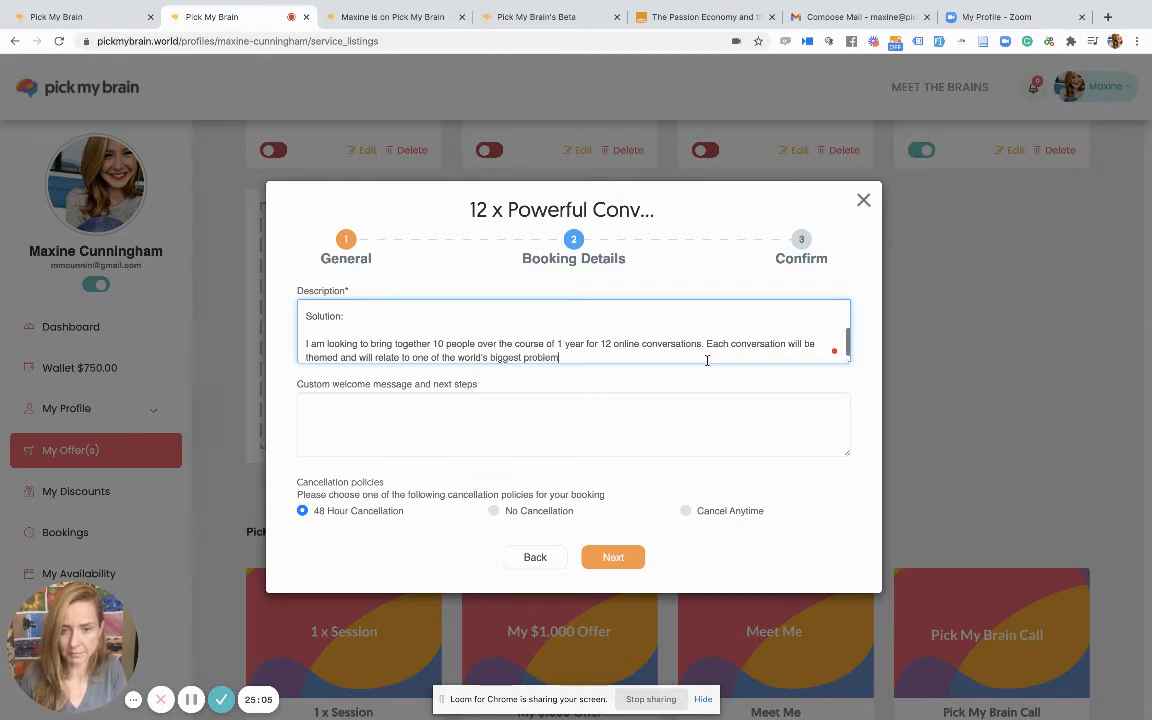
pyautogui.write('s according to')
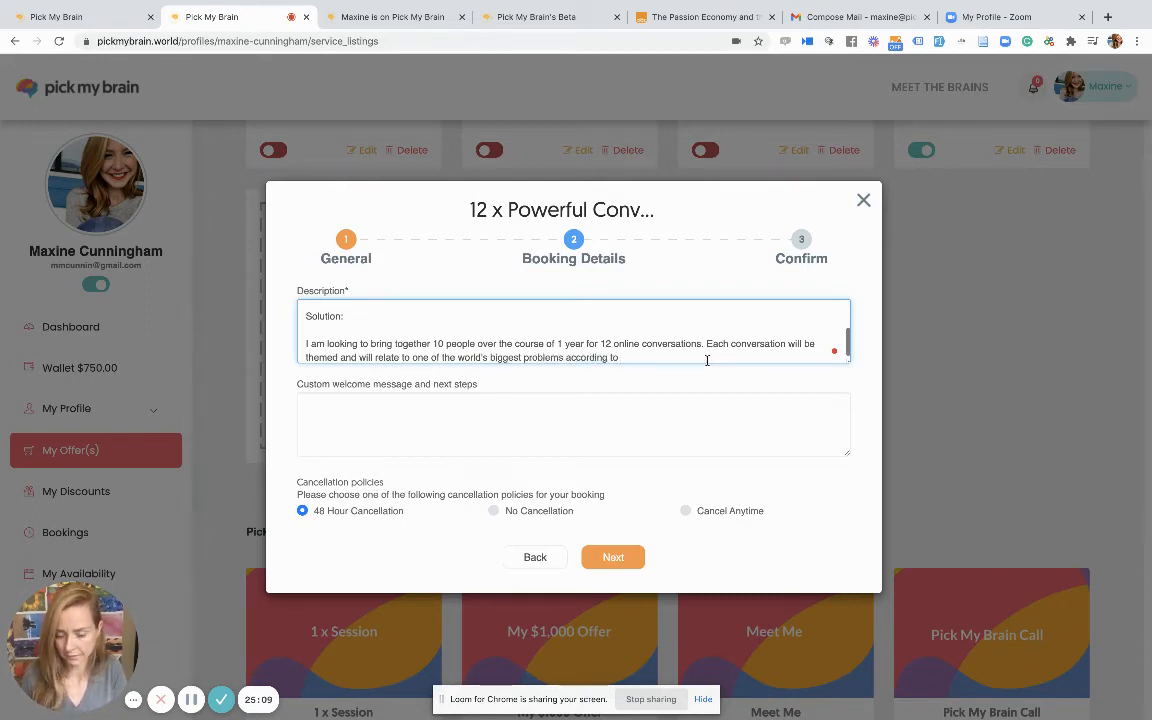
pyautogui.write(' the UN')
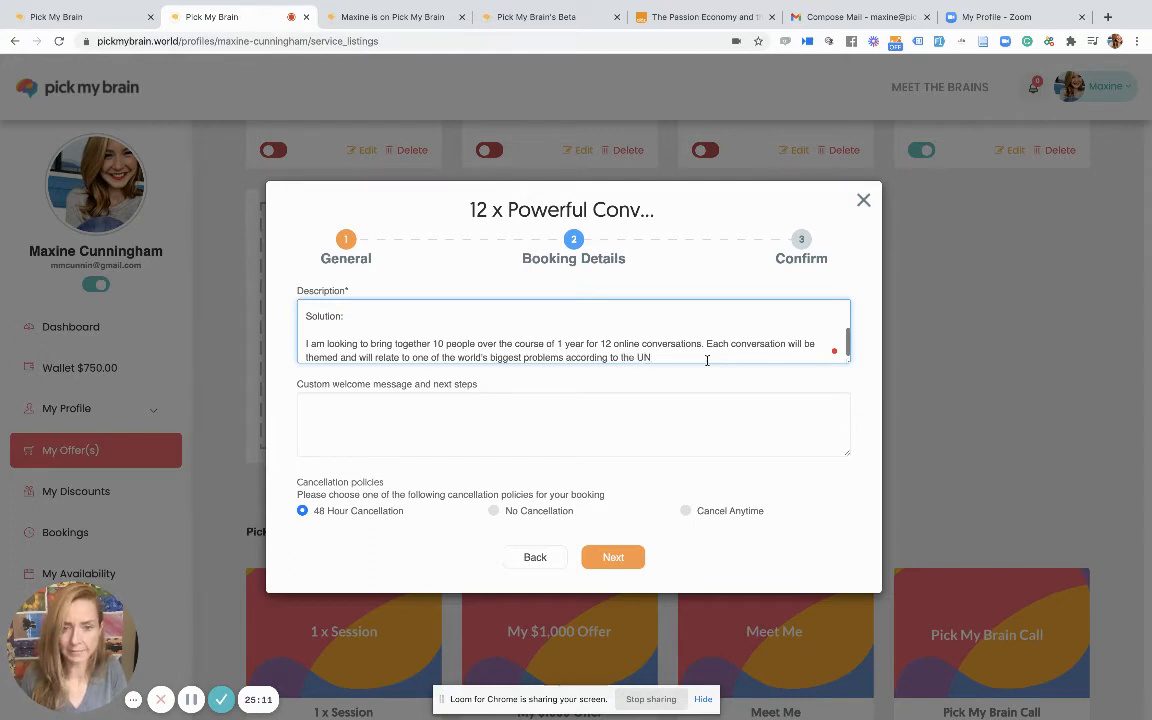
pyautogui.write('.')
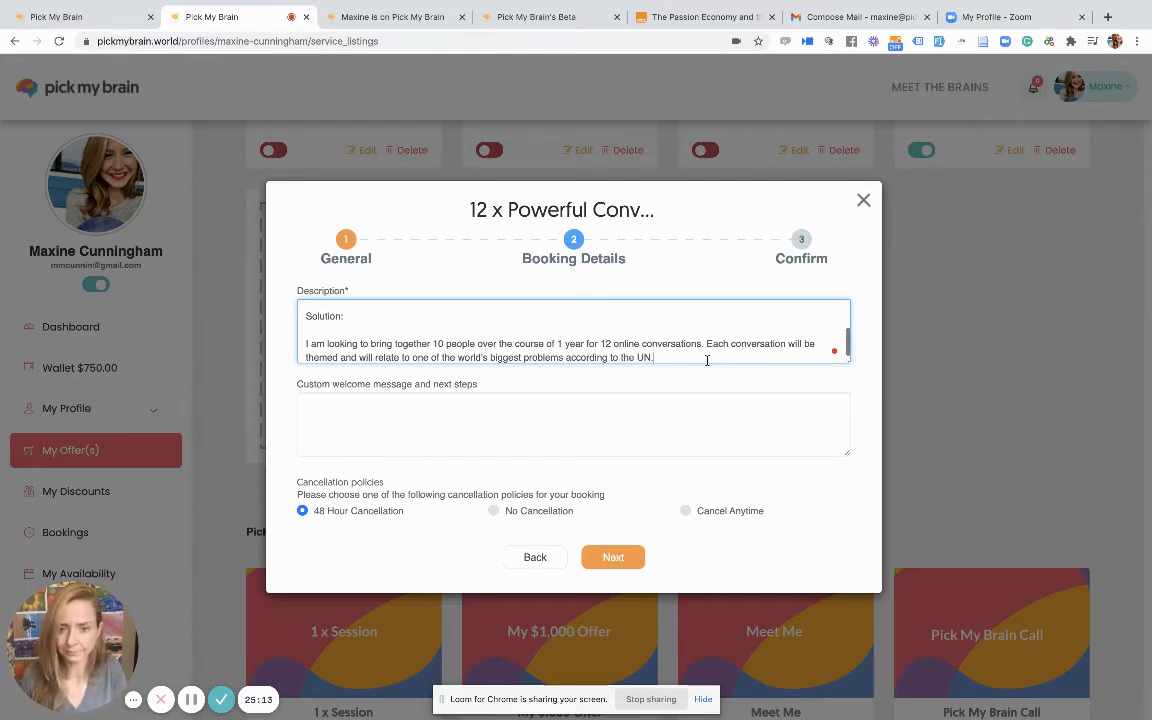
pyautogui.write(' E')
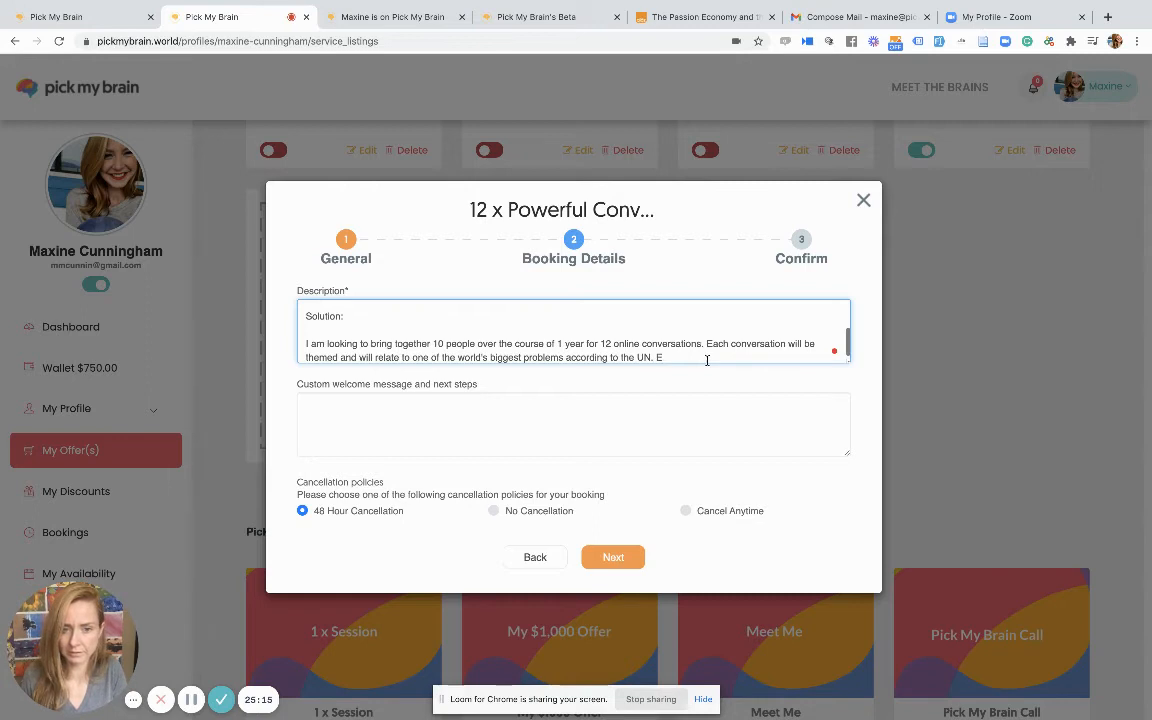
pyautogui.write('xample')
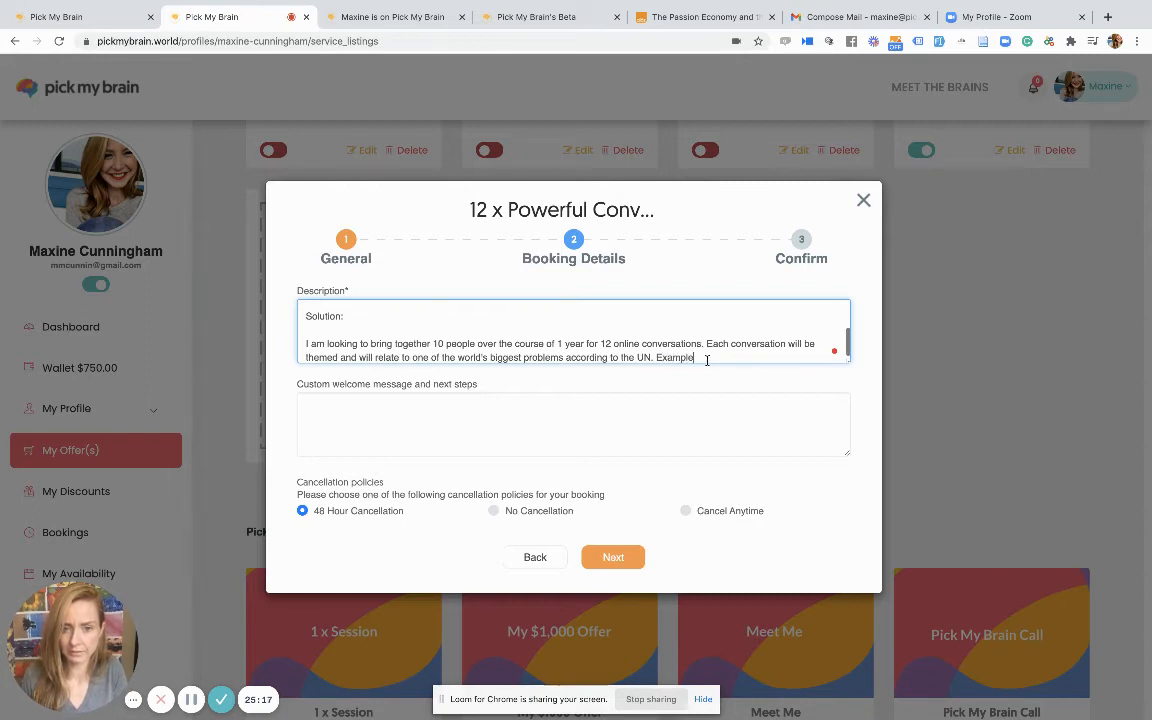
pyautogui.write(':')
pyautogui.press('BackSpace')
pyautogui.press('BackSpace')
pyautogui.press('BackSpace')
pyautogui.press('BackSpace')
pyautogui.press('BackSpace')
pyautogui.press('BackSpace')
pyautogui.press('BackSpace')
pyautogui.press('BackSpace')
pyautogui.press('BackSpace')
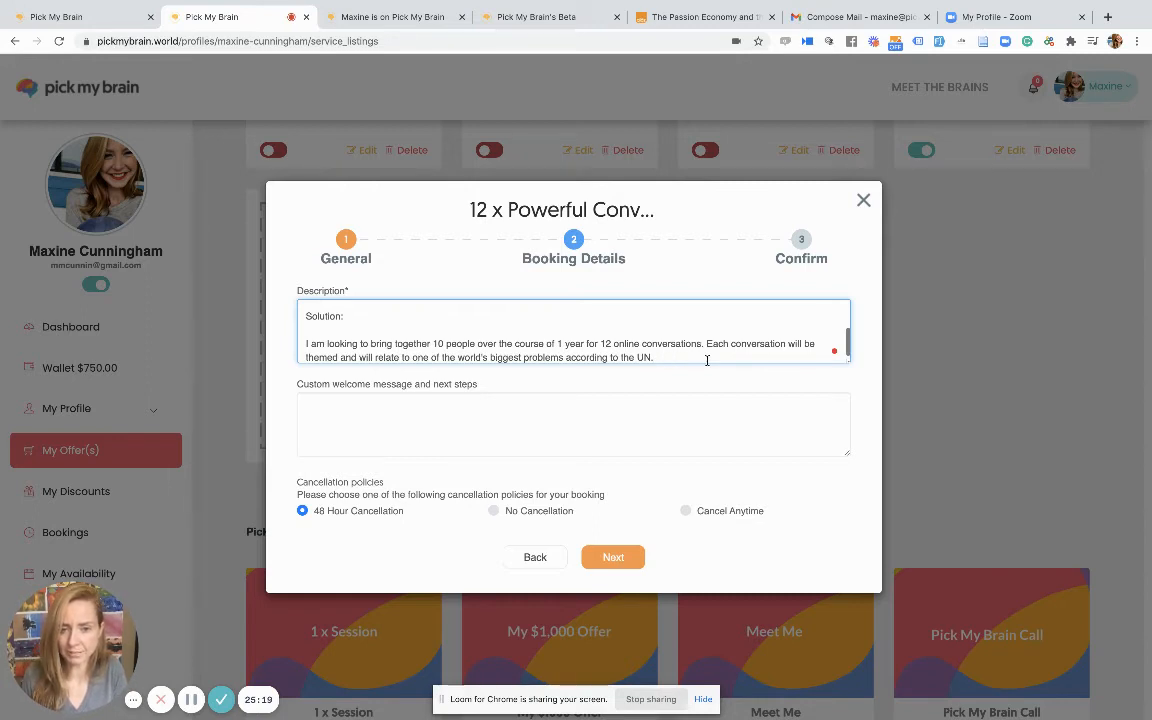
pyautogui.press('Return')
pyautogui.press('Return')
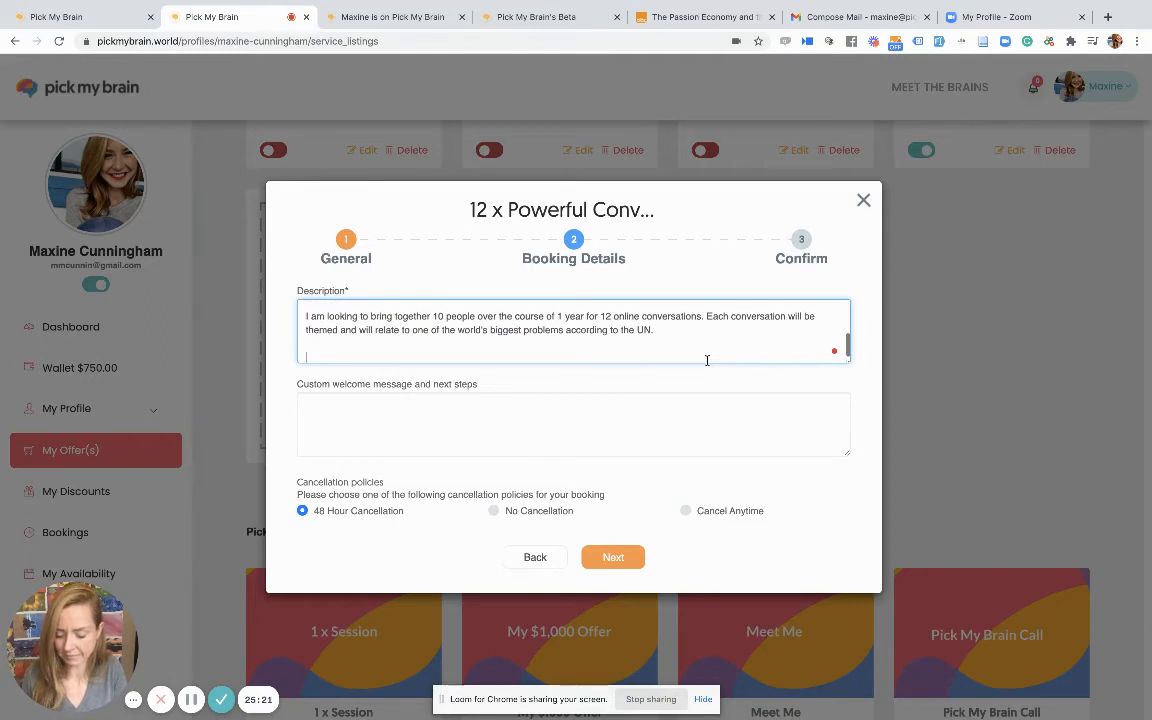
pyautogui.write('CONVERSAT')
pyautogui.press('BackSpace')
pyautogui.press('BackSpace')
pyautogui.press('BackSpace')
pyautogui.press('BackSpace')
pyautogui.press('BackSpace')
pyautogui.press('BackSpace')
pyautogui.press('BackSpace')
pyautogui.press('BackSpace')
pyautogui.press('BackSpace')
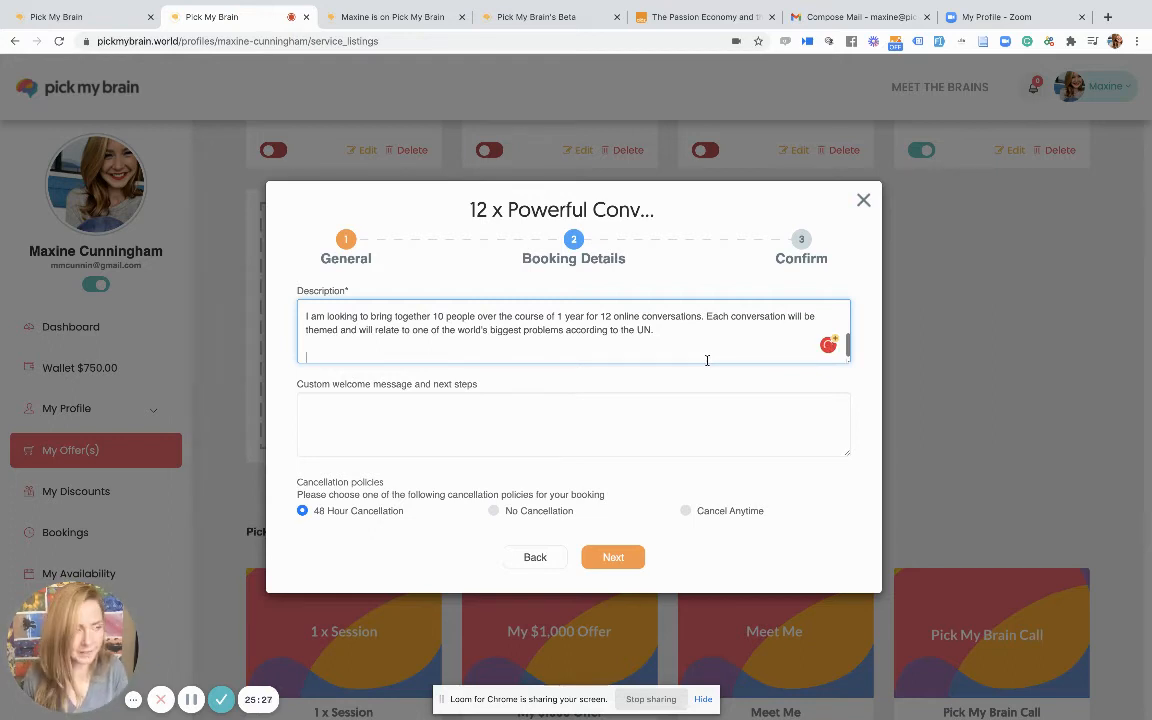
# List the dated themes: April 22nd Planetary Boundaries, May 22nd Plastic, June 22nd Inequality.
pyautogui.write('April 22')
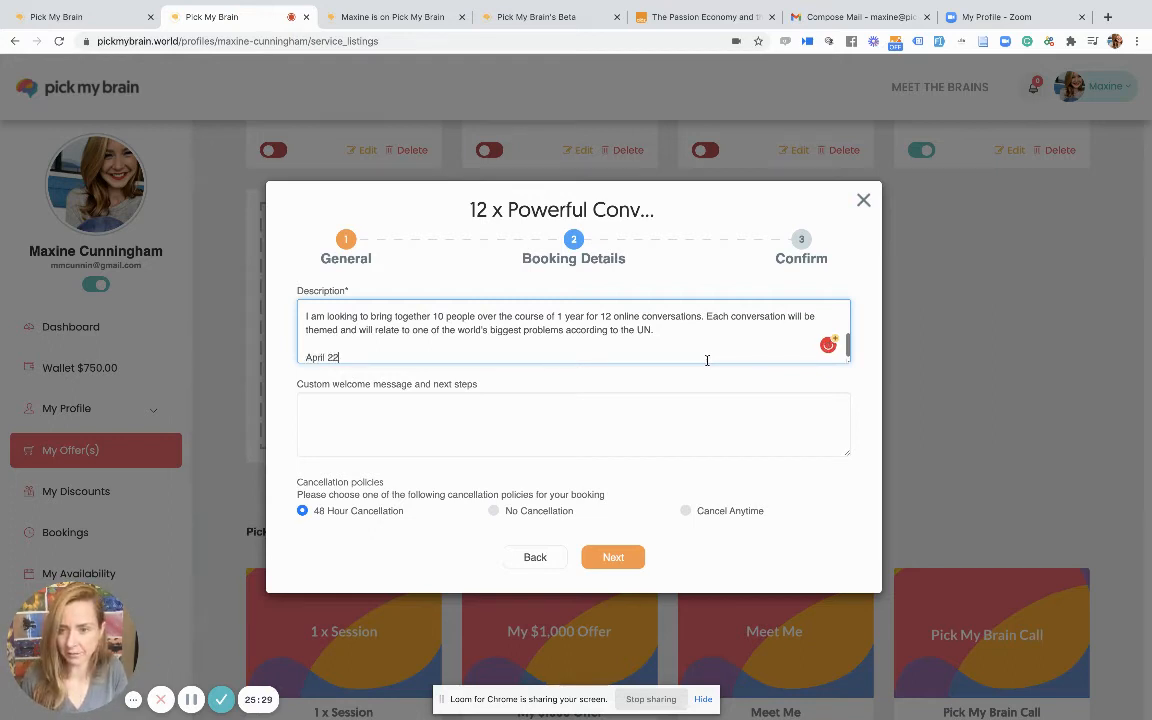
pyautogui.write('nd:')
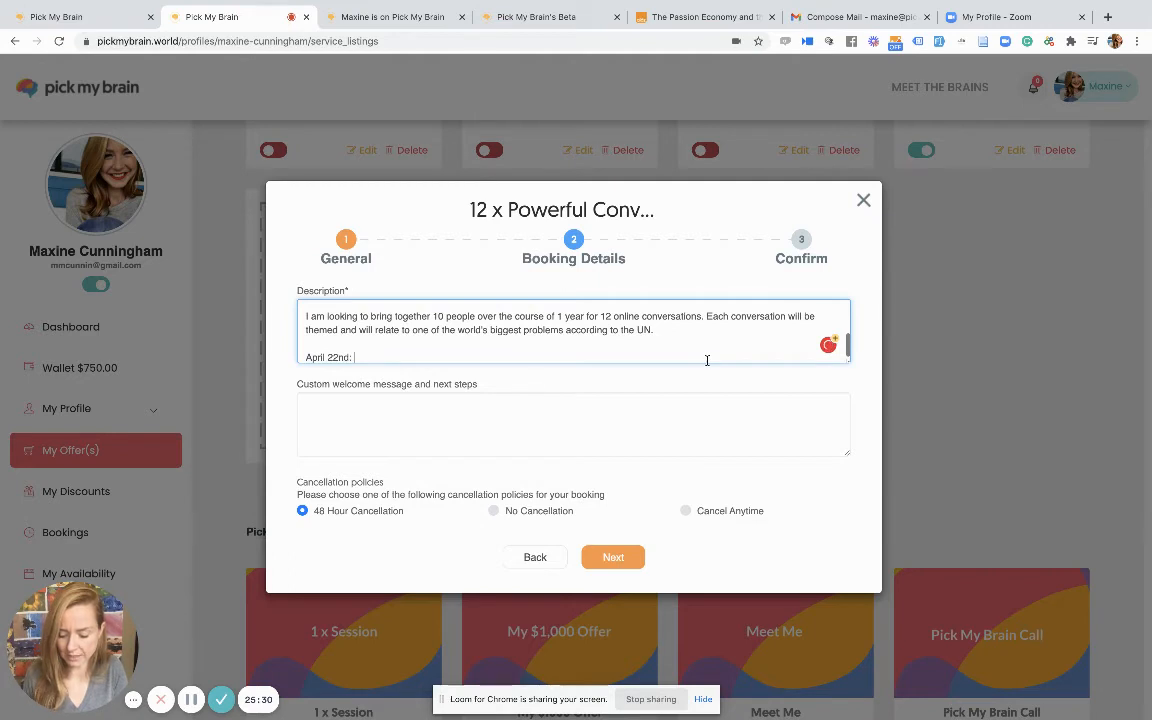
pyautogui.write(' Pla')
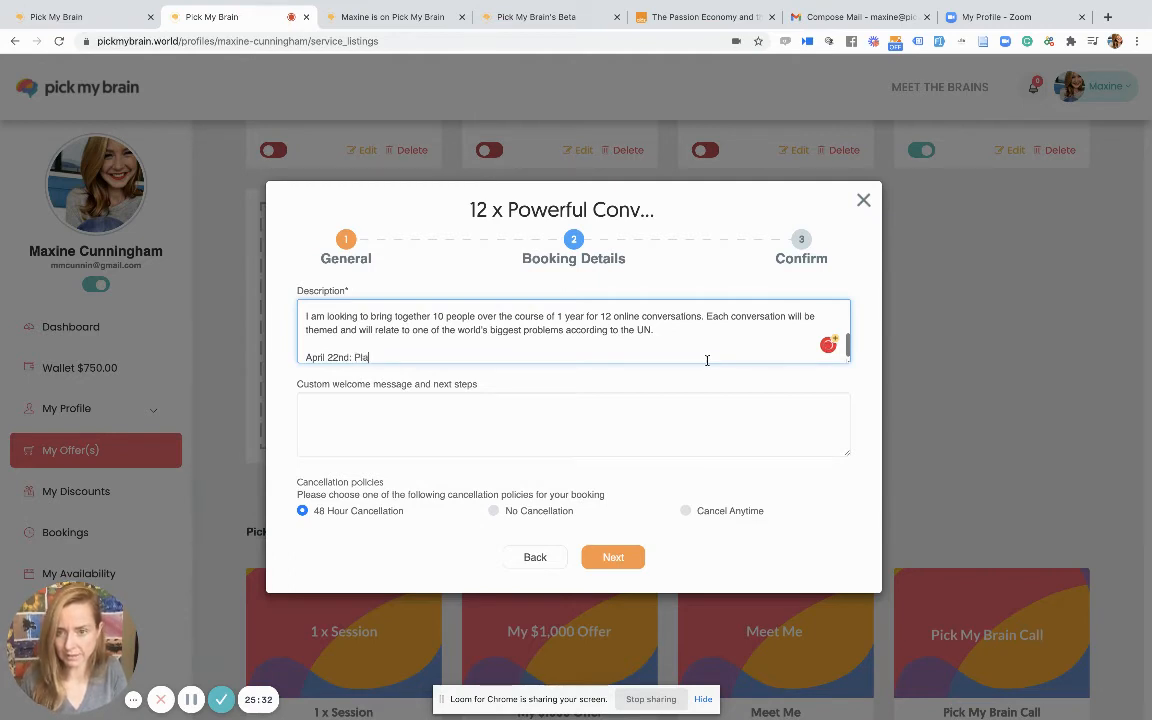
pyautogui.write('notary Boundaries')
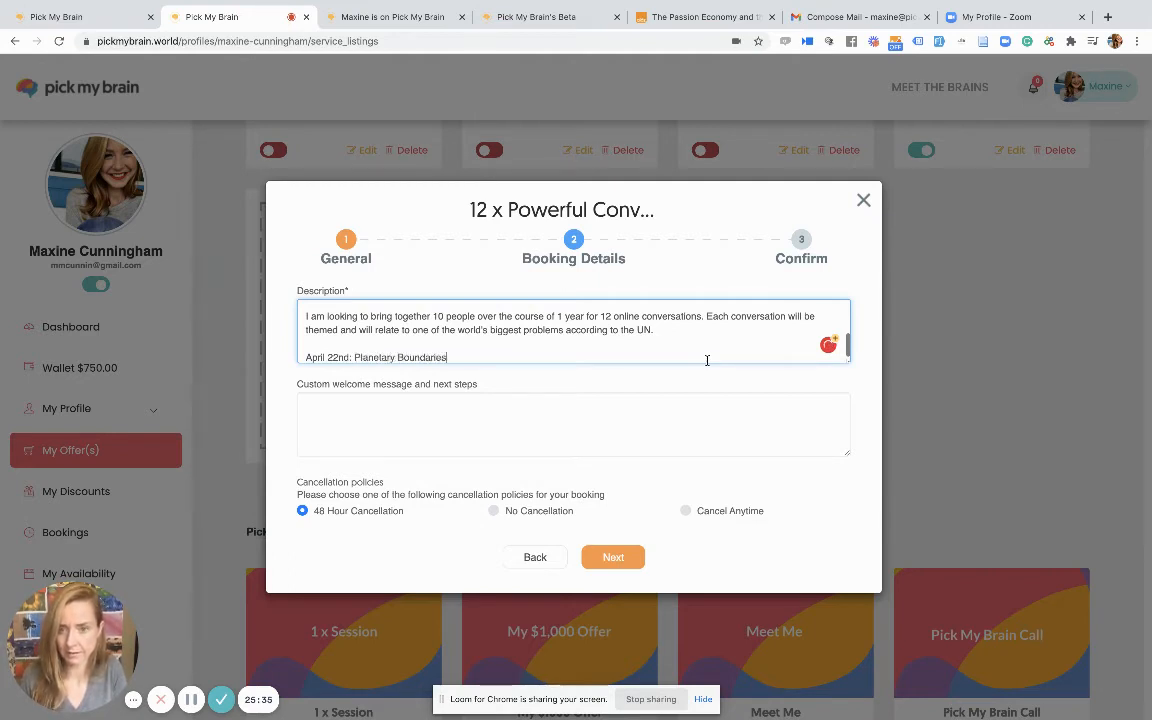
pyautogui.press('Return')
pyautogui.write('May 22nd')
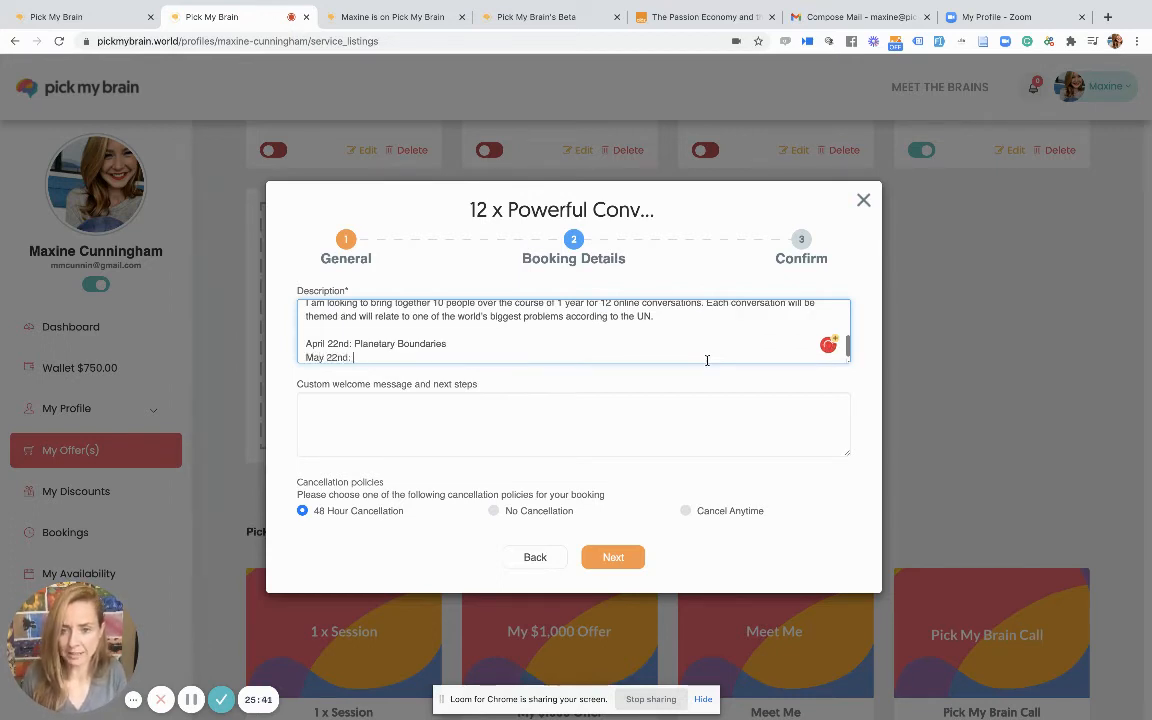
pyautogui.write(': Plasl')
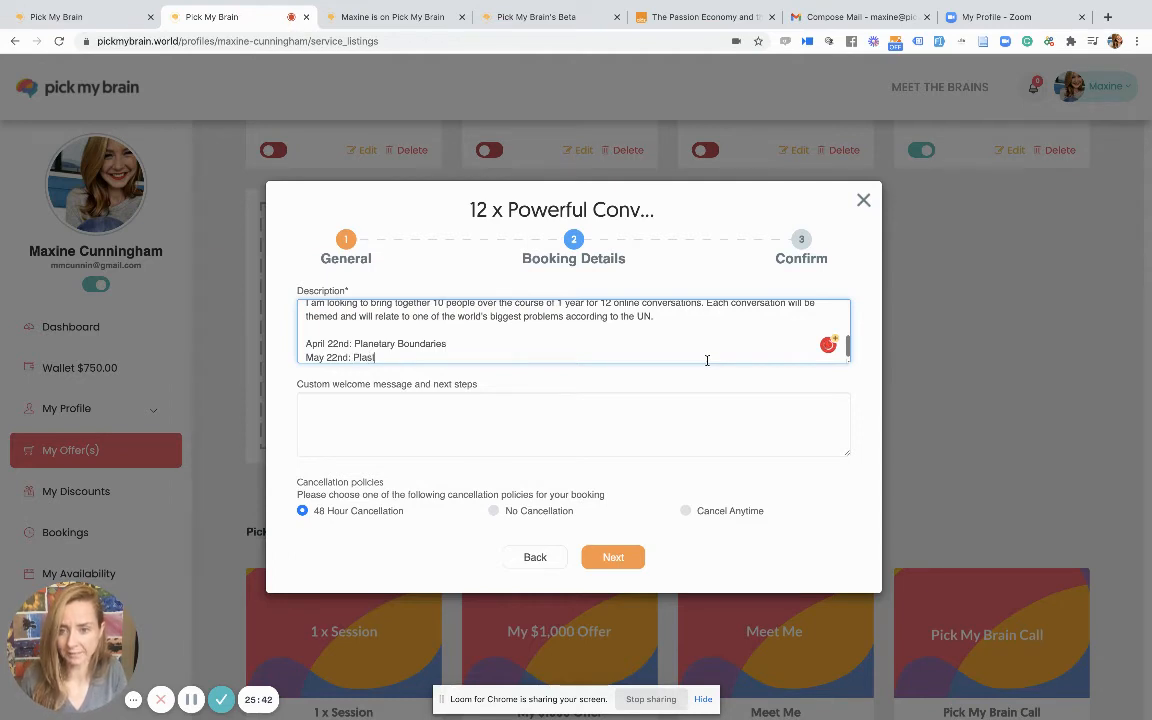
pyautogui.write('tic')
pyautogui.press('Return')
pyautogui.write('JUne')
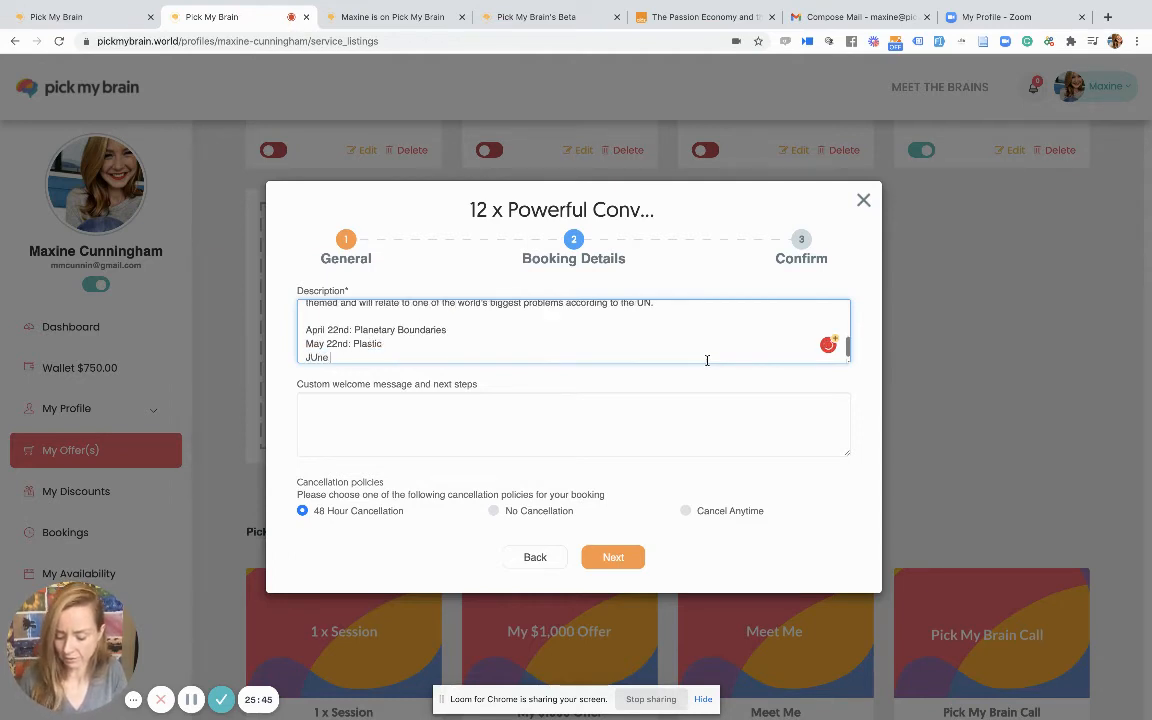
pyautogui.write(' 22:')
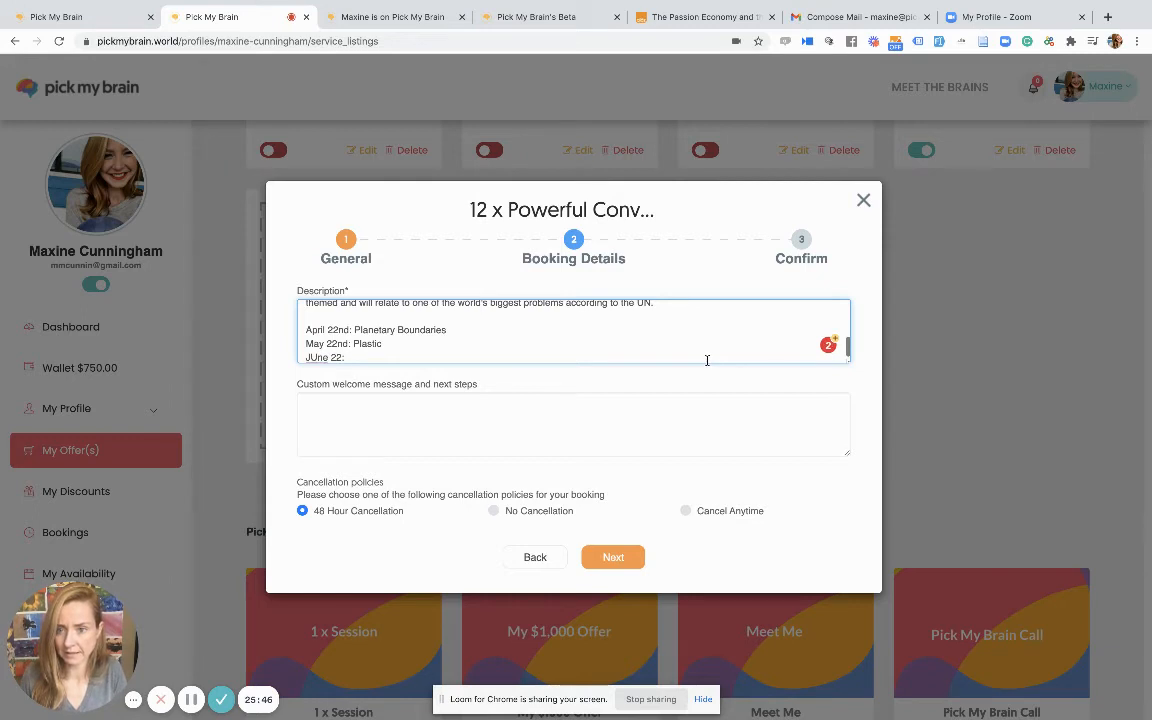
pyautogui.press('BackSpace')
pyautogui.press('BackSpace')
pyautogui.press('BackSpace')
pyautogui.press('BackSpace')
pyautogui.press('BackSpace')
pyautogui.press('BackSpace')
pyautogui.press('BackSpace')
pyautogui.press('BackSpace')
pyautogui.write('une 2')
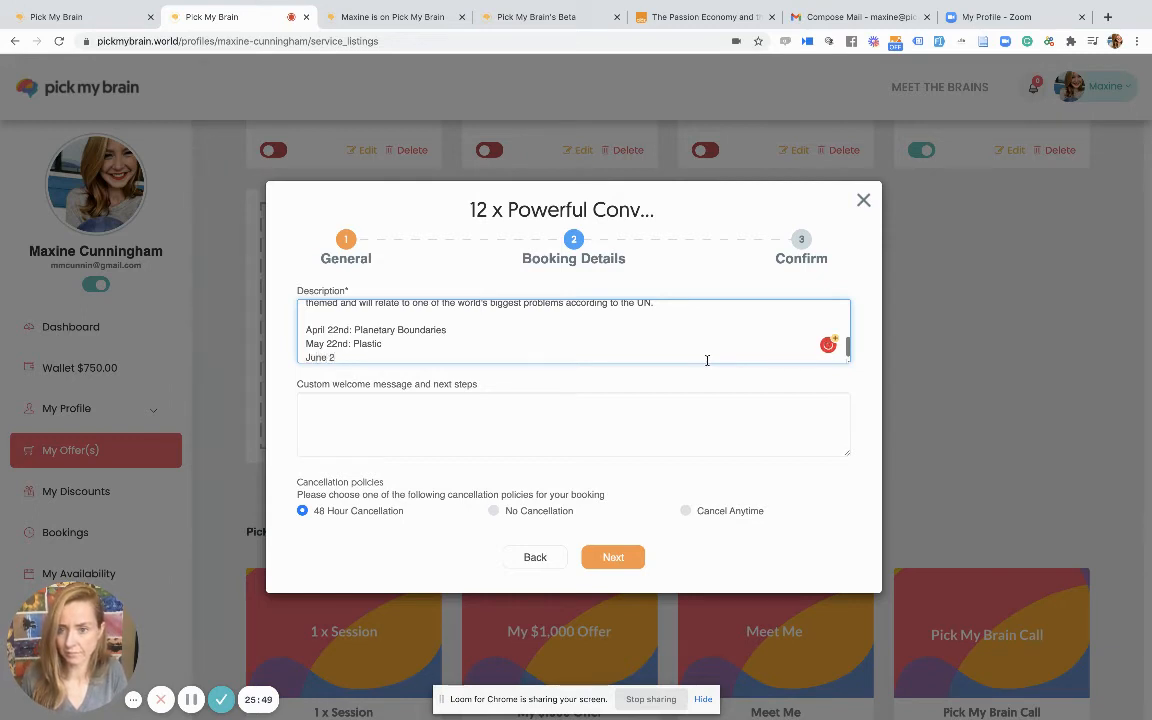
pyautogui.write('2nd: I')
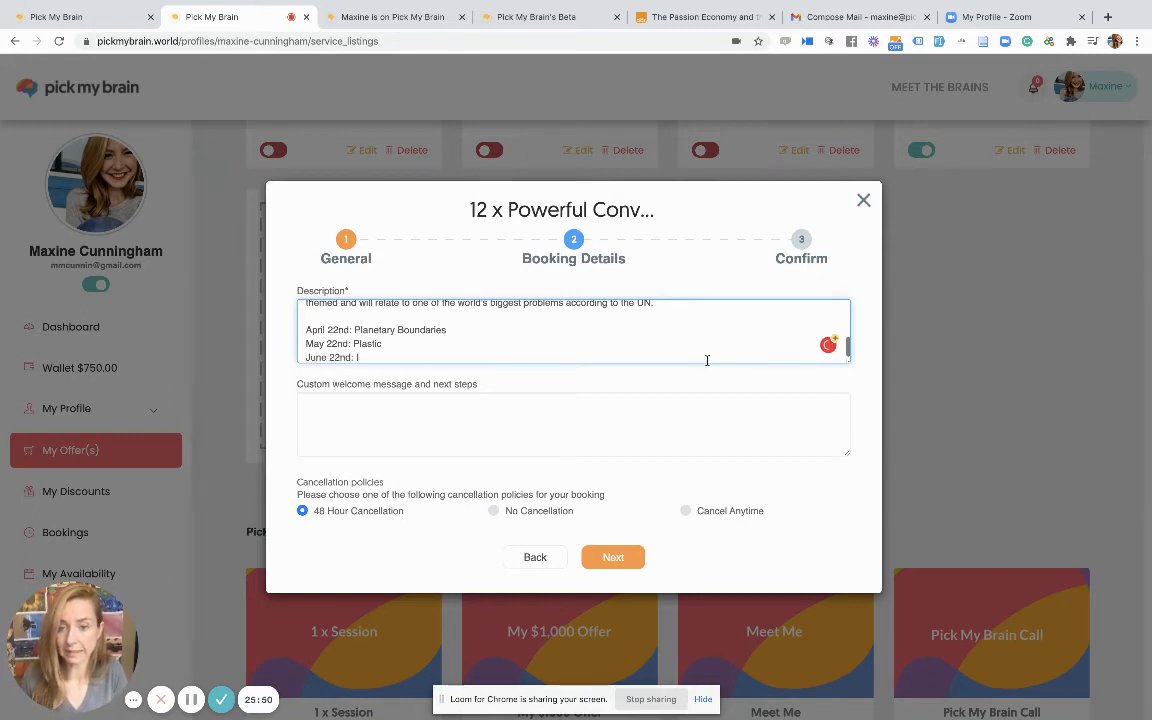
pyautogui.write('neqa')
pyautogui.write('u')
pyautogui.press('BackSpace')
pyautogui.press('BackSpace')
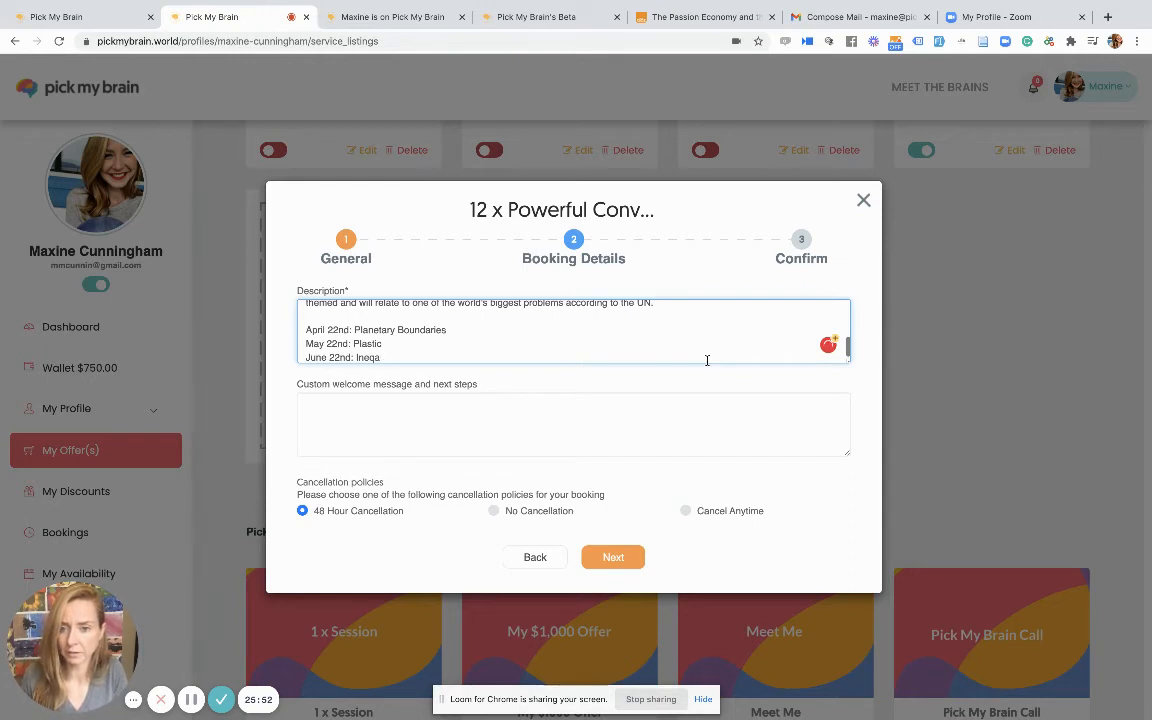
pyautogui.write('uali')
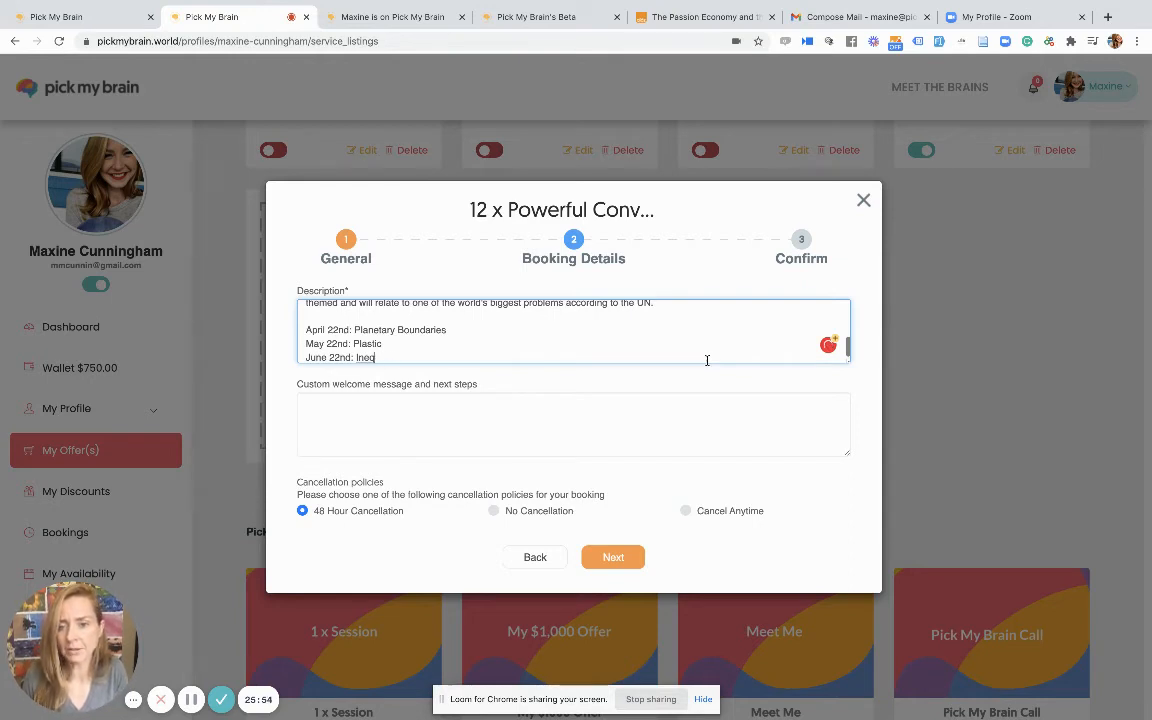
pyautogui.write('uality')
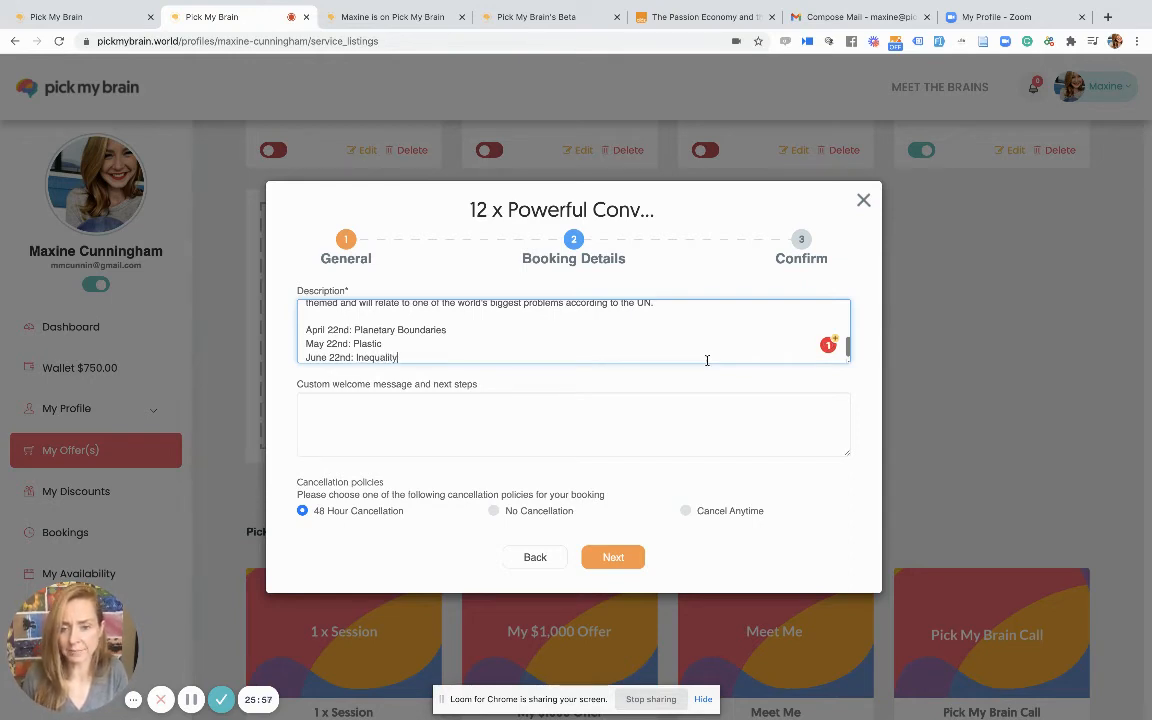
pyautogui.press('Return')
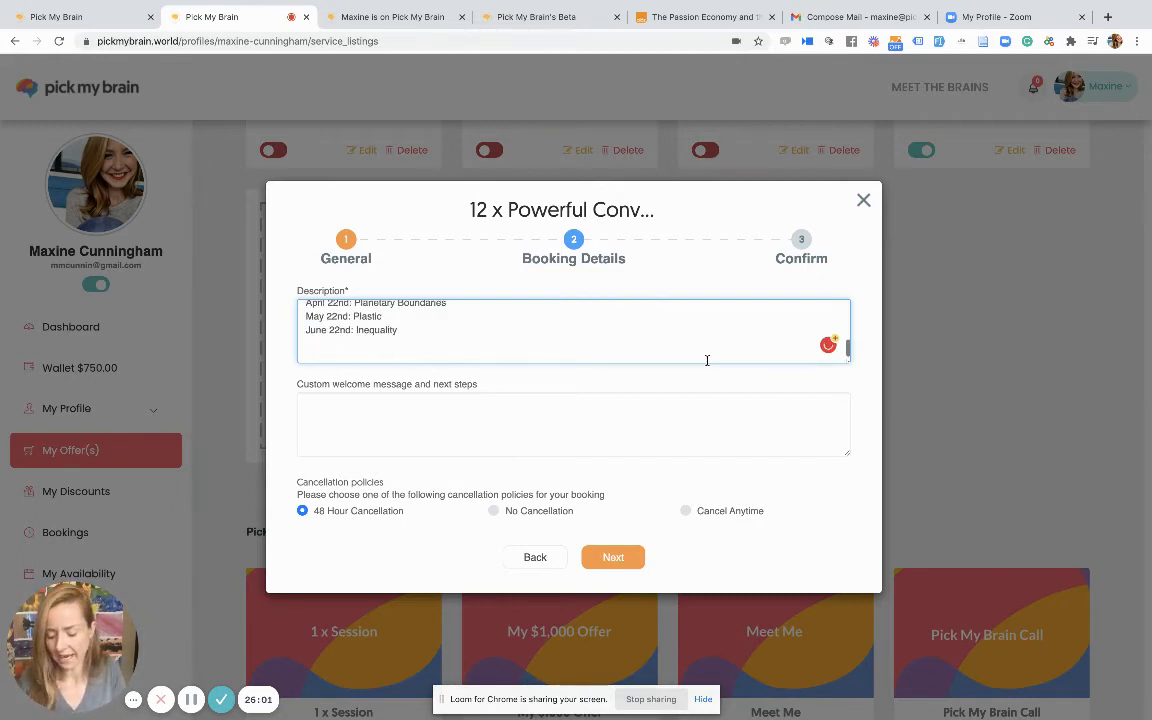
# Add a 'Description:' heading followed by '90 minute sessions.'.
pyautogui.press('Return')
pyautogui.write('Description:')
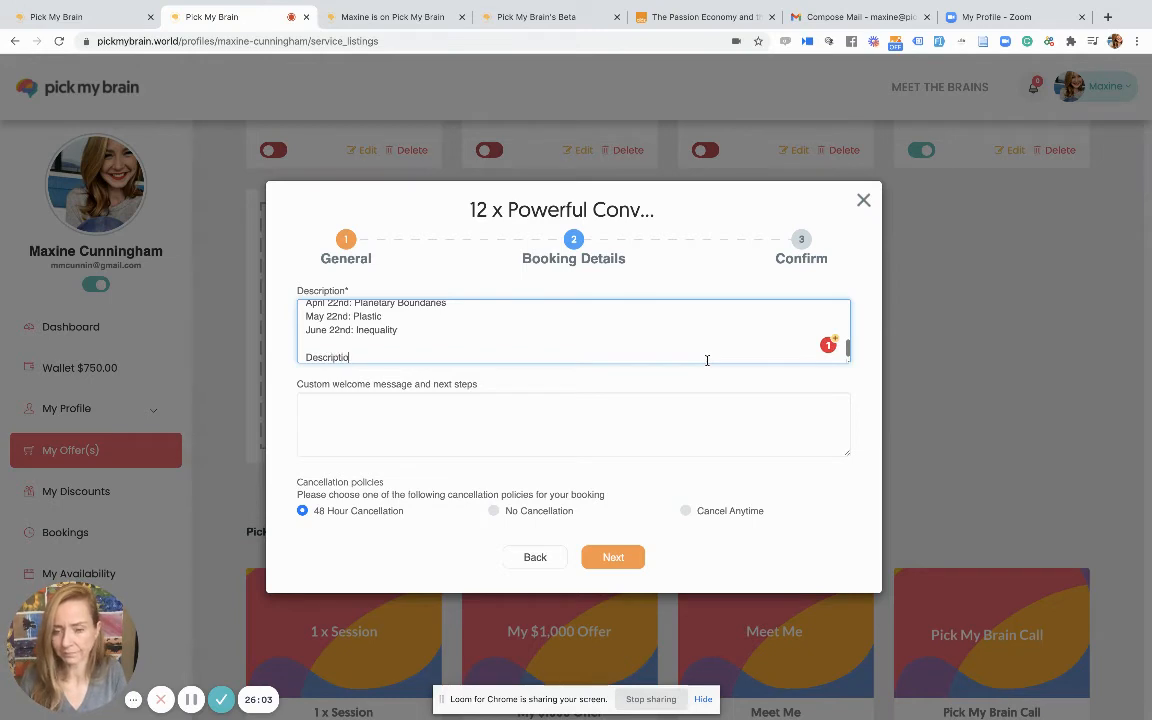
pyautogui.press('Return')
pyautogui.press('Return')
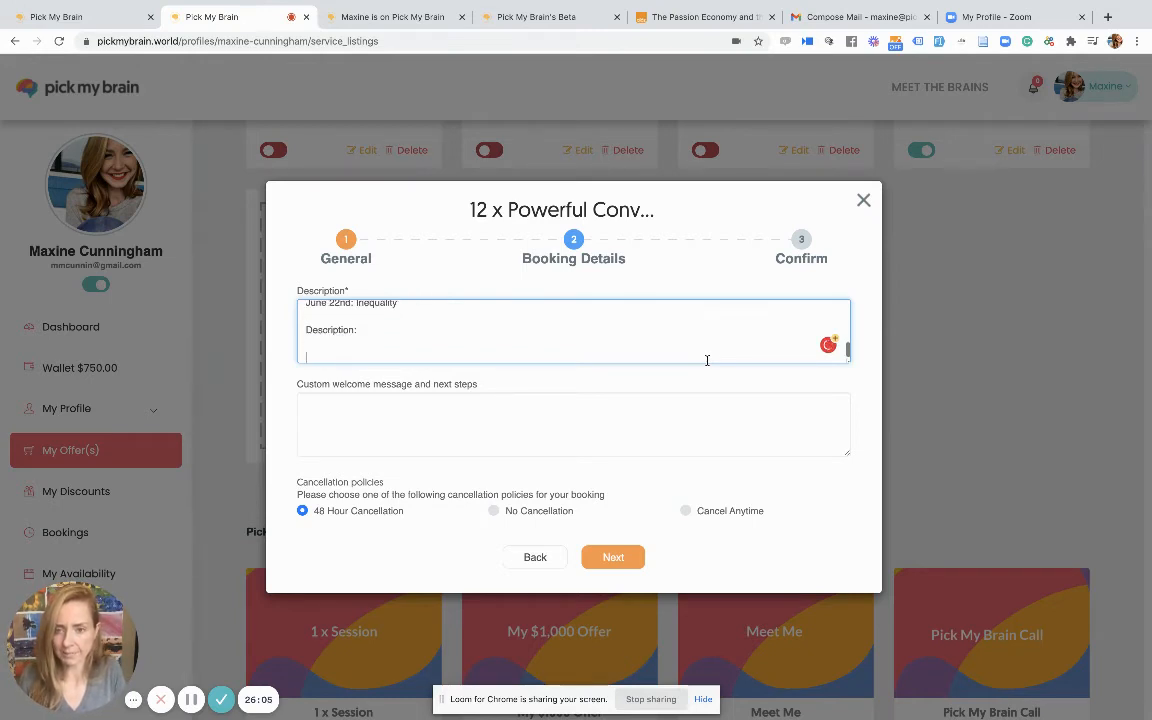
pyautogui.write('90 minute')
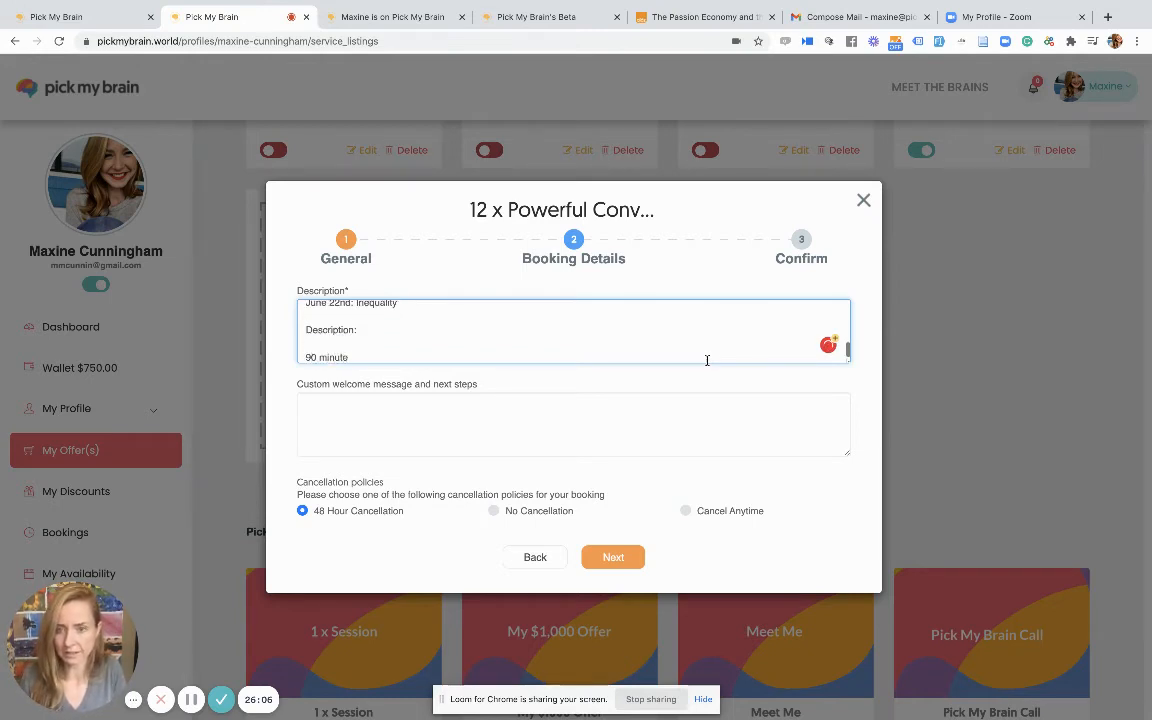
pyautogui.write(' sessions.')
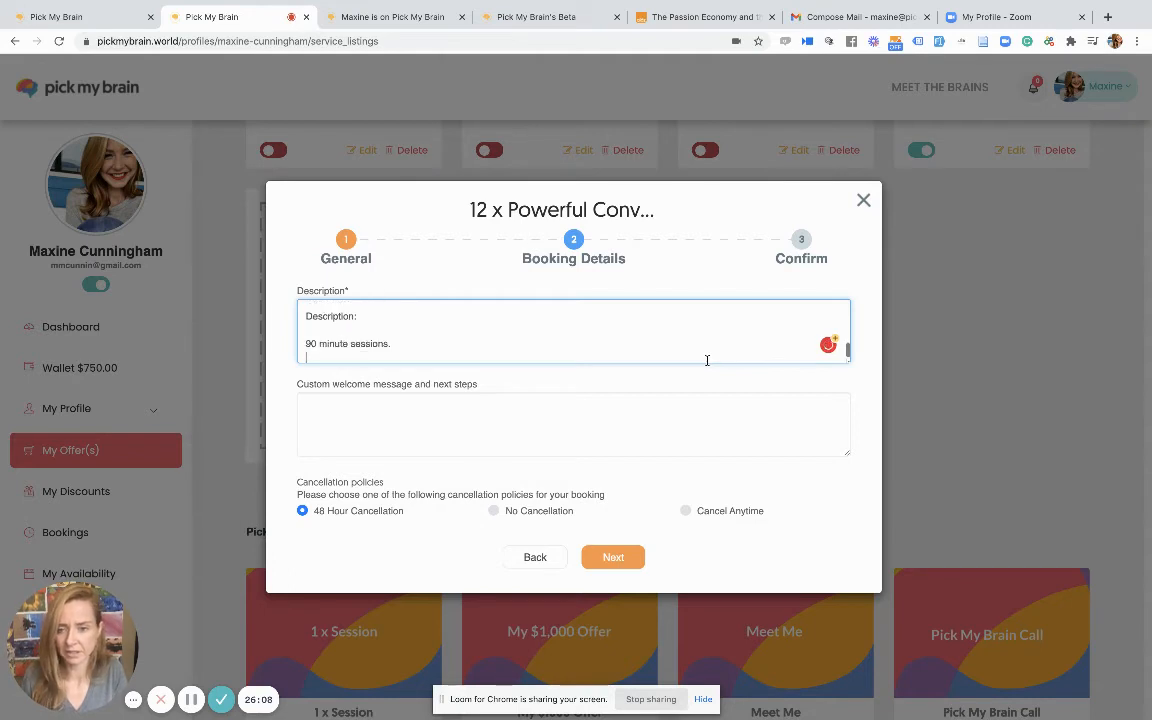
pyautogui.press('Return')
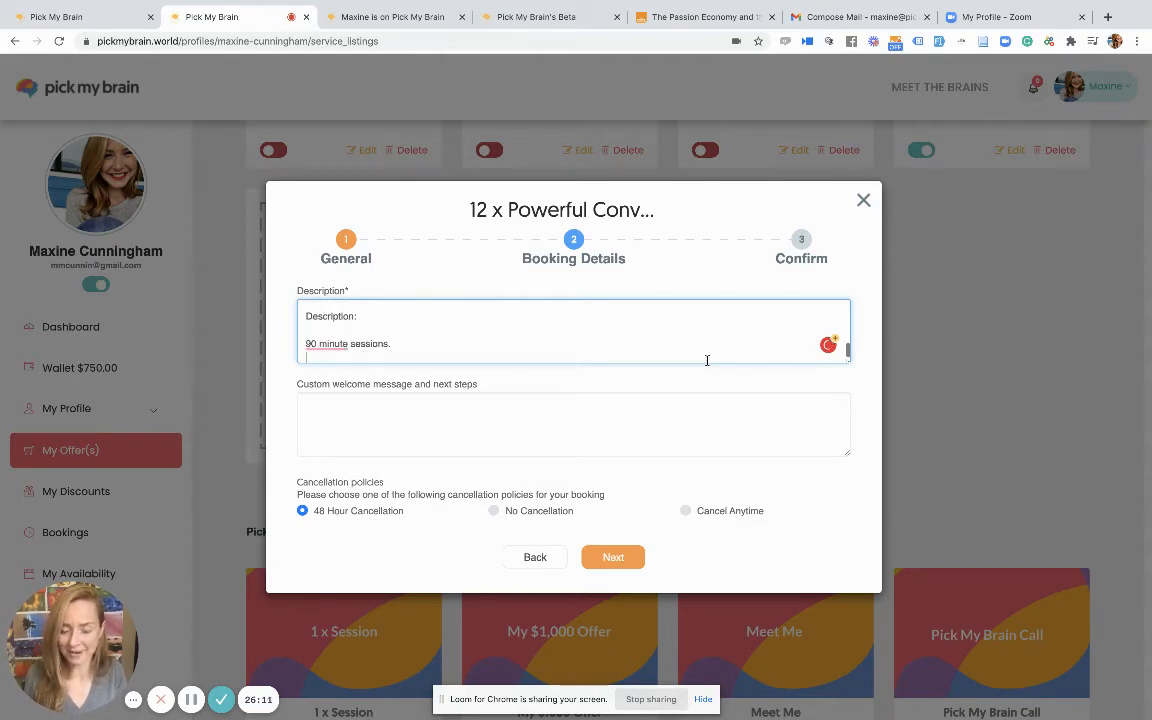
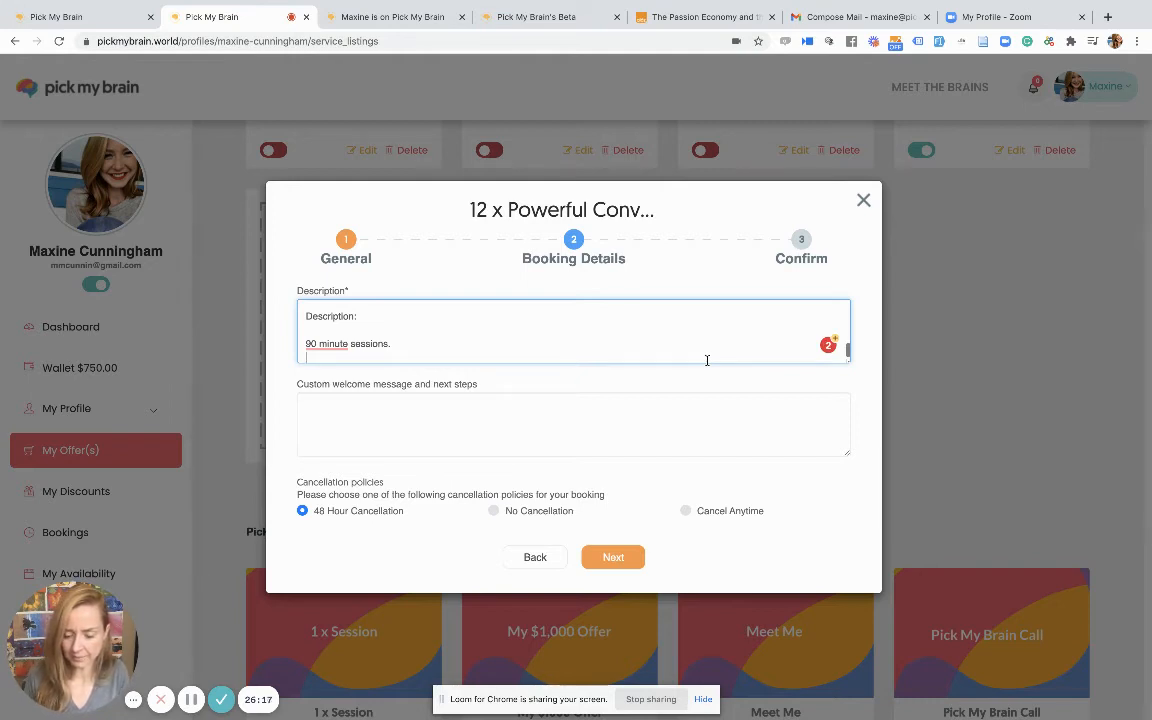
# Add the line '1 x required meeting.' to the offer description.
pyautogui.write('Requried')
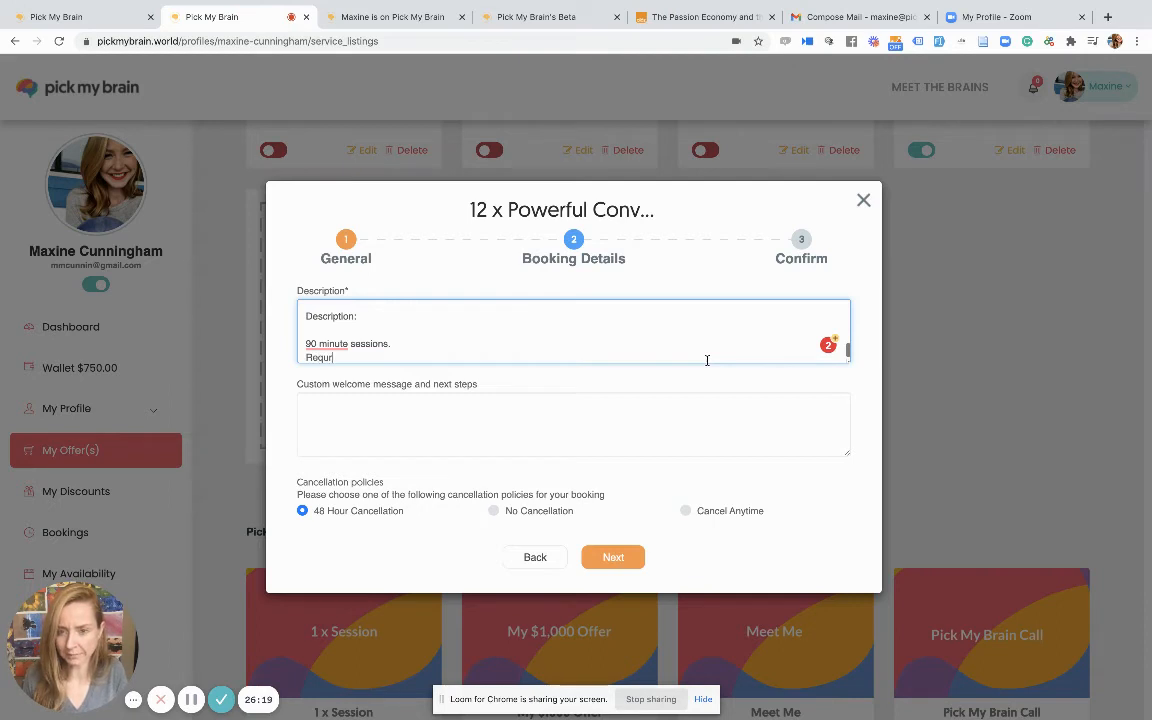
pyautogui.press('BackSpace')
pyautogui.press('BackSpace')
pyautogui.press('BackSpace')
pyautogui.press('BackSpace')
pyautogui.press('BackSpace')
pyautogui.press('BackSpace')
pyautogui.press('BackSpace')
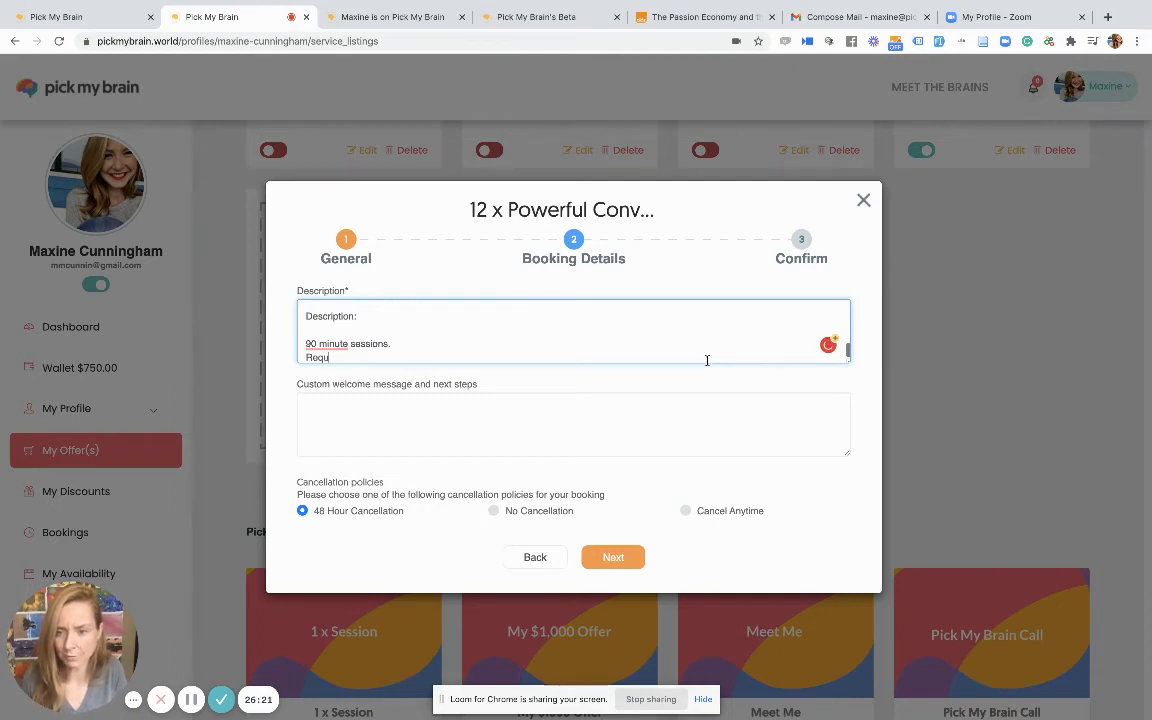
pyautogui.write('1')
pyautogui.press('BackSpace')
pyautogui.press('BackSpace')
pyautogui.write('1 x r')
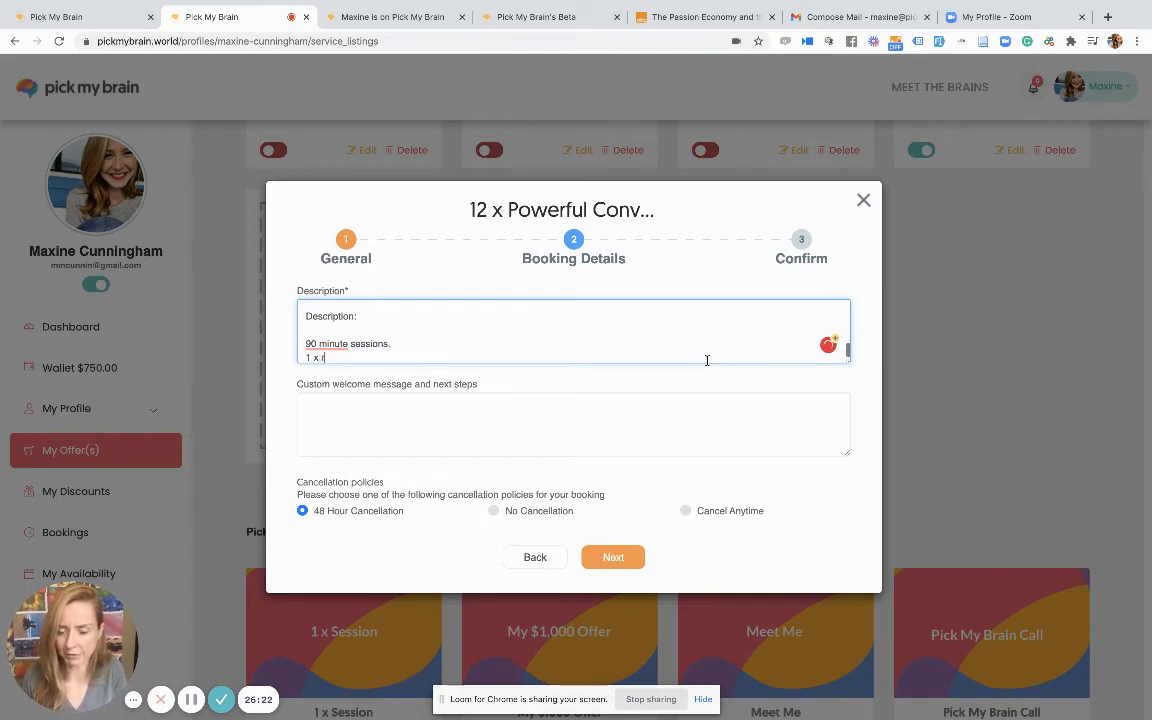
pyautogui.write('equired meeti')
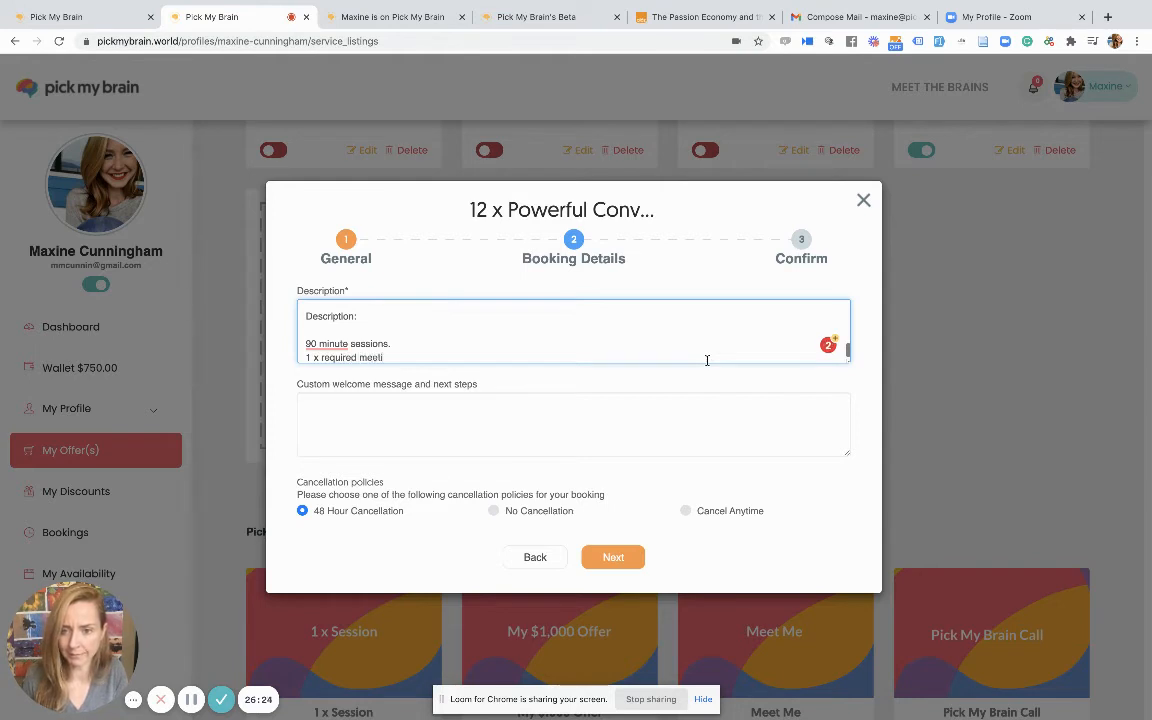
pyautogui.write('ng.')
pyautogui.press('Return')
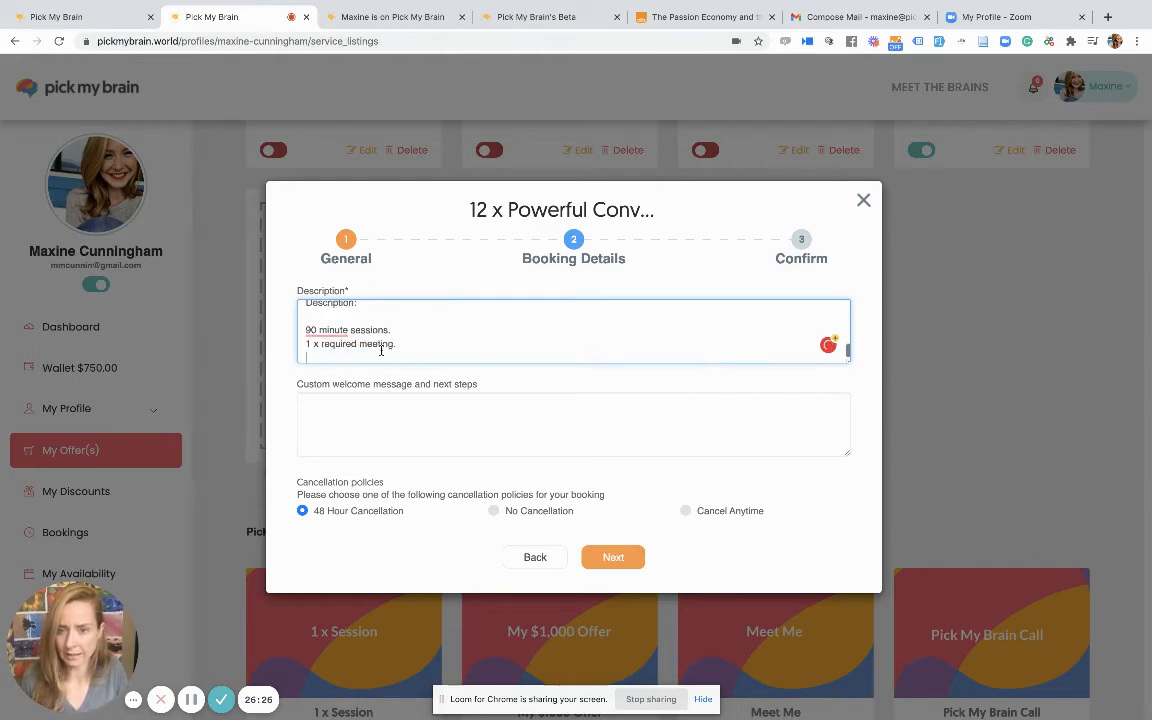
# Change '90 minute sessions' to '90-minute discussions.'.
pyautogui.doubleClick(359, 327)
pyautogui.write('discussions.')
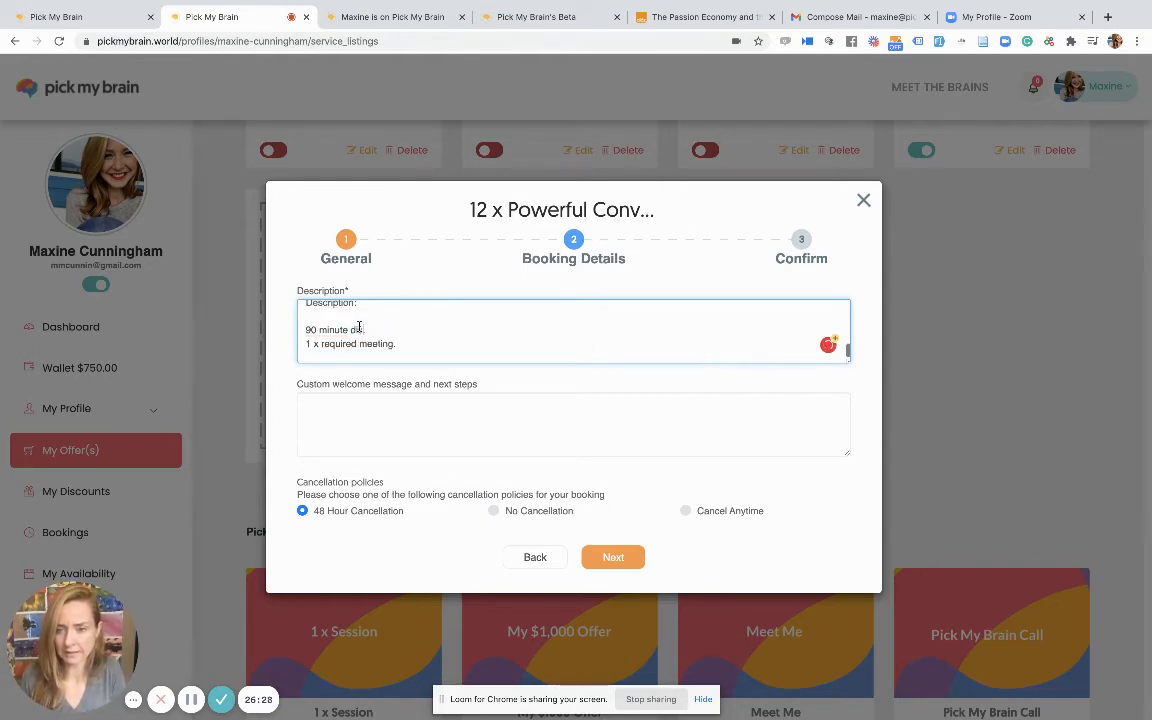
pyautogui.moveTo(325, 329)
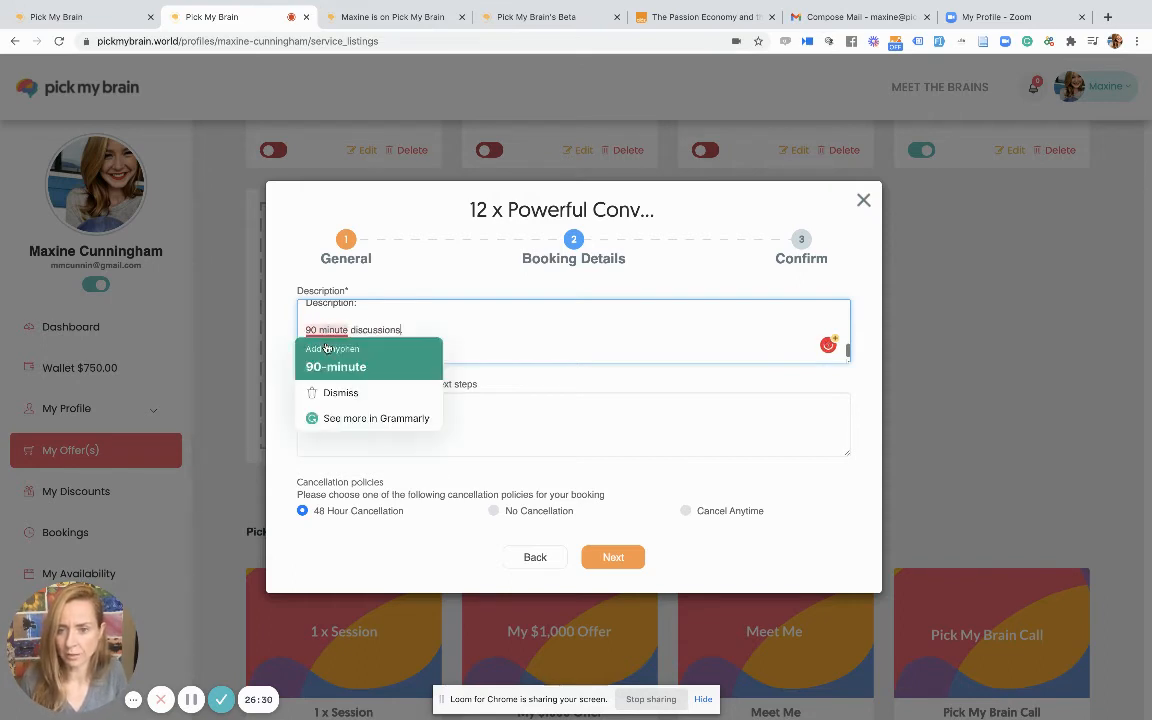
pyautogui.click(325, 360)
# Add the line 'x meeting per month' and start a 'Value:' heading.
pyautogui.write('x ')
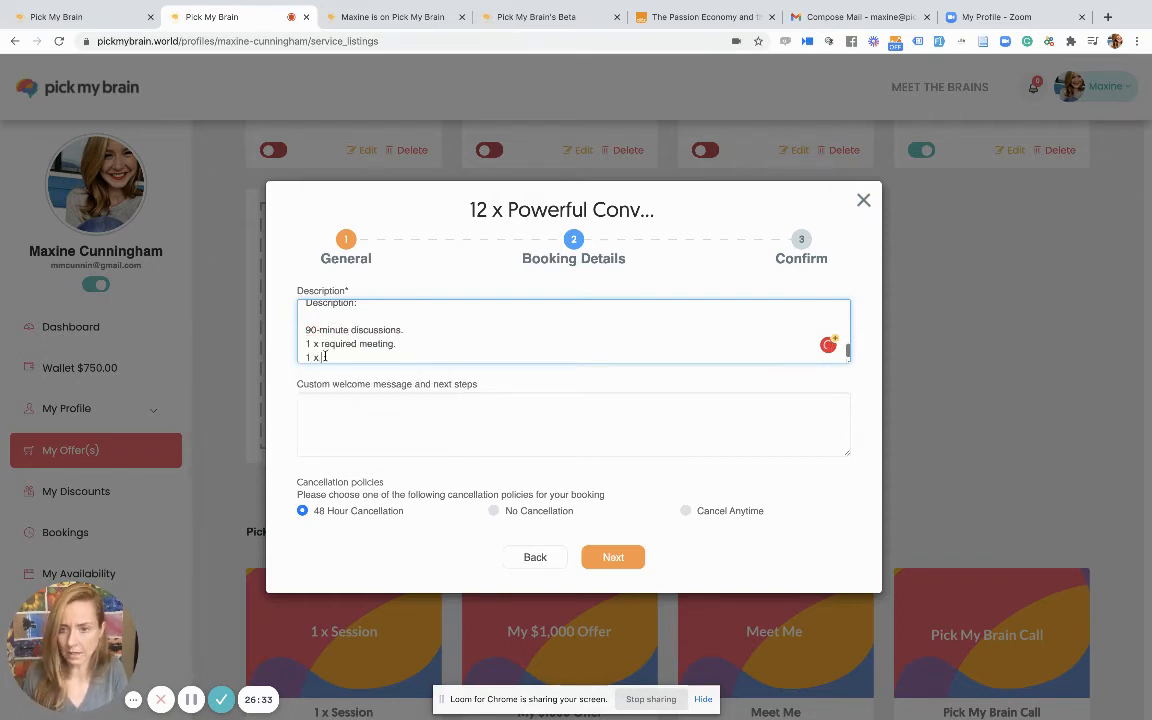
pyautogui.write('meeting per month')
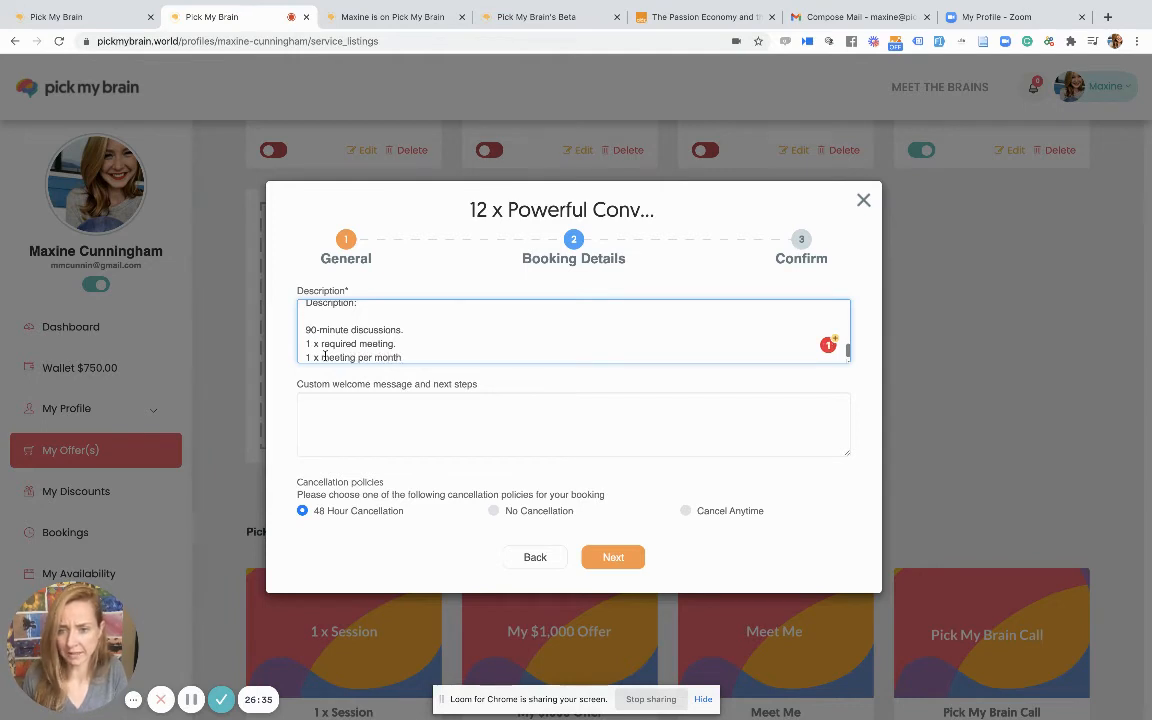
pyautogui.press('Return')
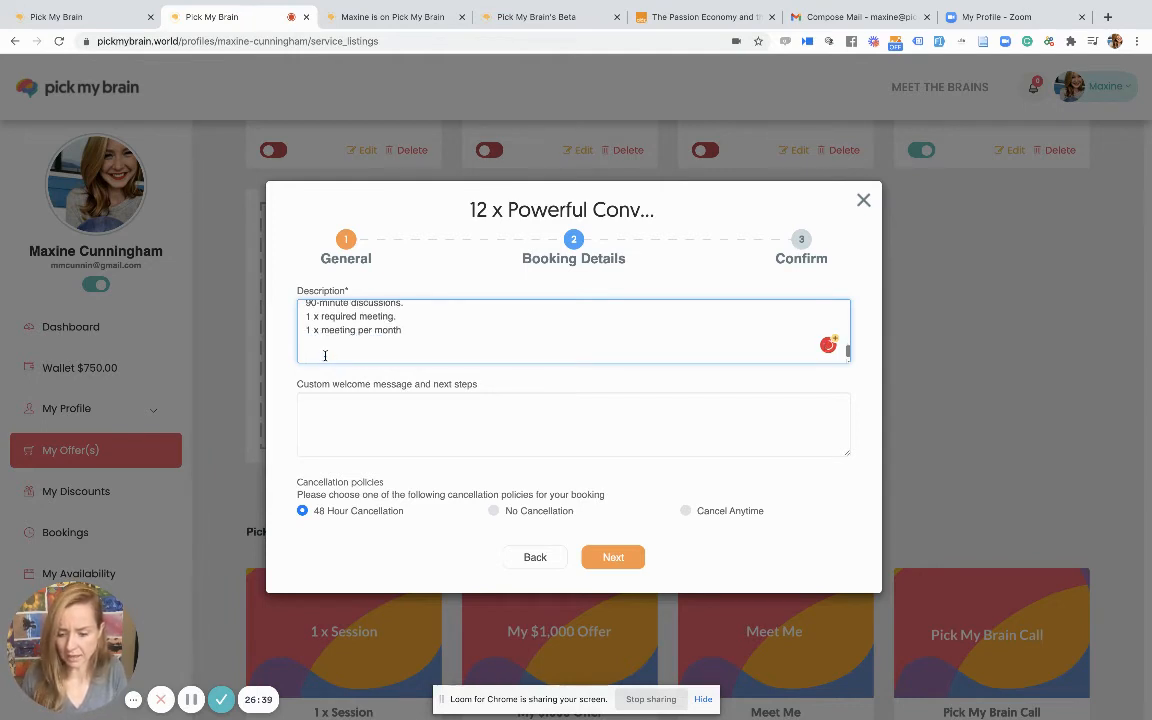
pyautogui.write('Value:')
pyautogui.press('Return')
pyautogui.press('Return')
# Write the Value paragraph: become an informed citizen, read new material, meet 9 new minds.
pyautogui.write('Walk away knowing')
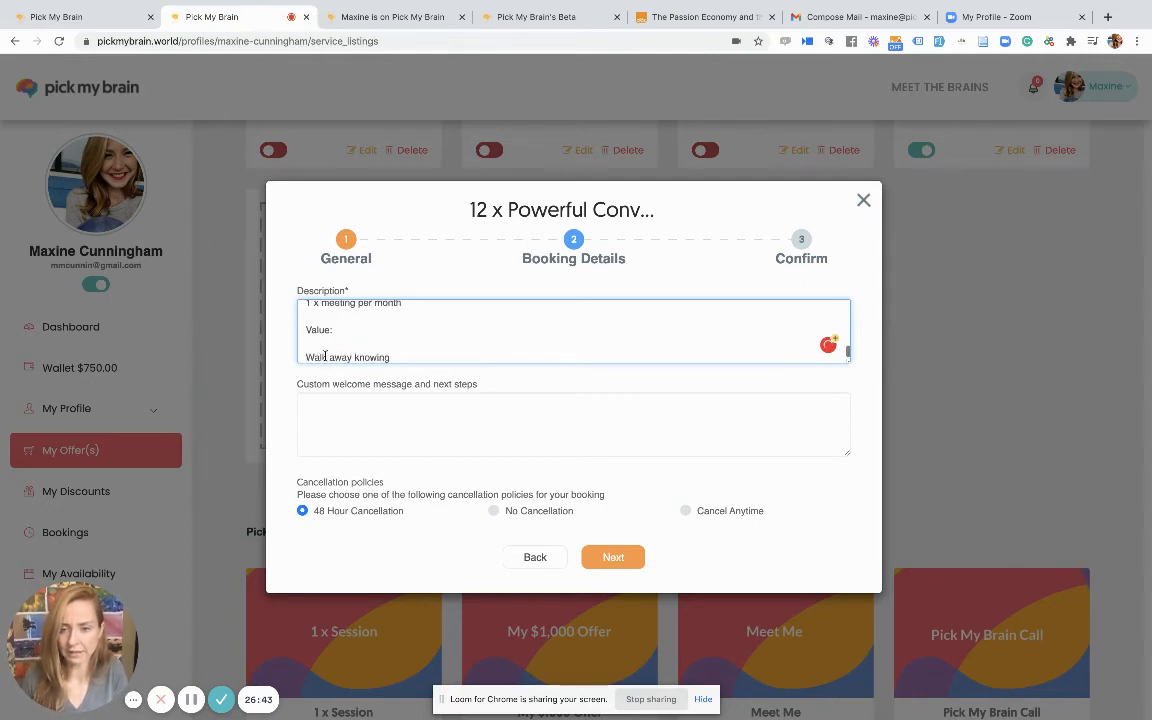
pyautogui.write(' so much more a')
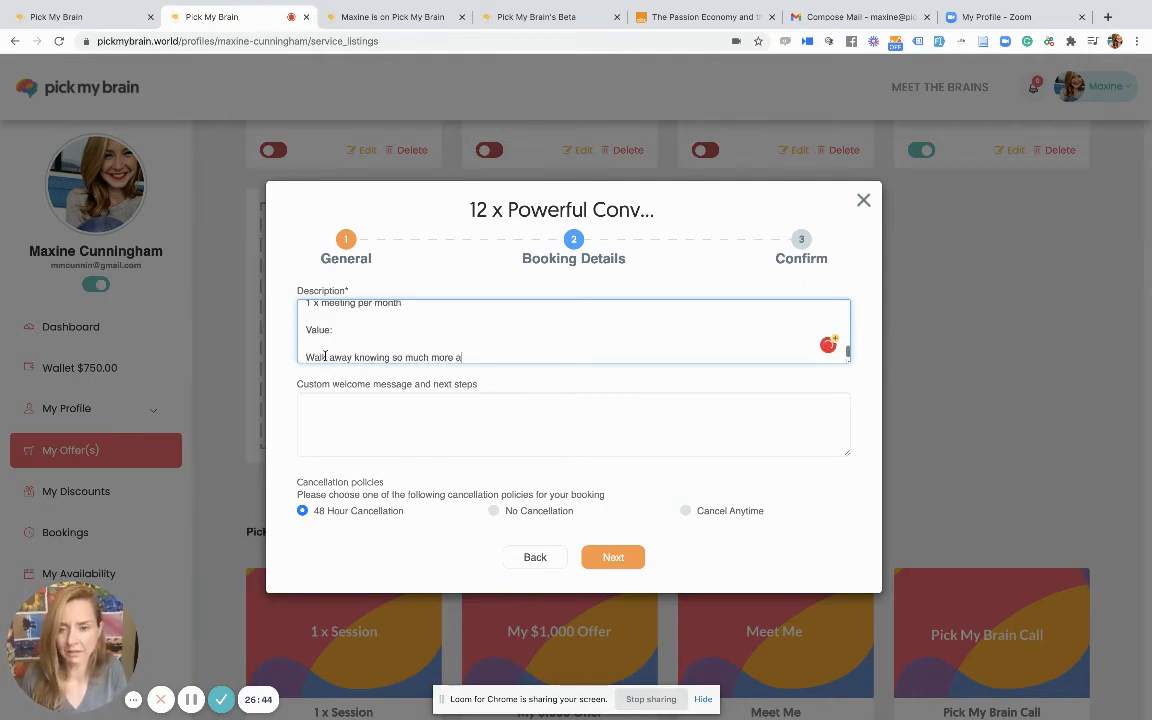
pyautogui.write('bout what we are ')
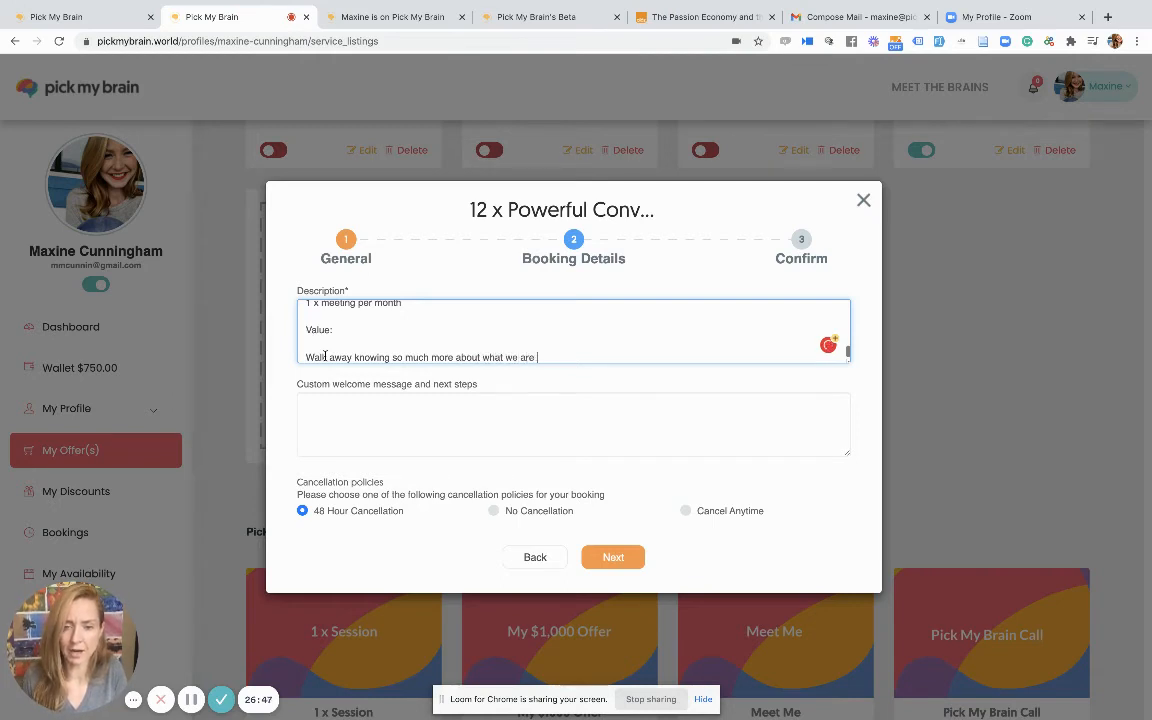
pyautogui.write('up against. B')
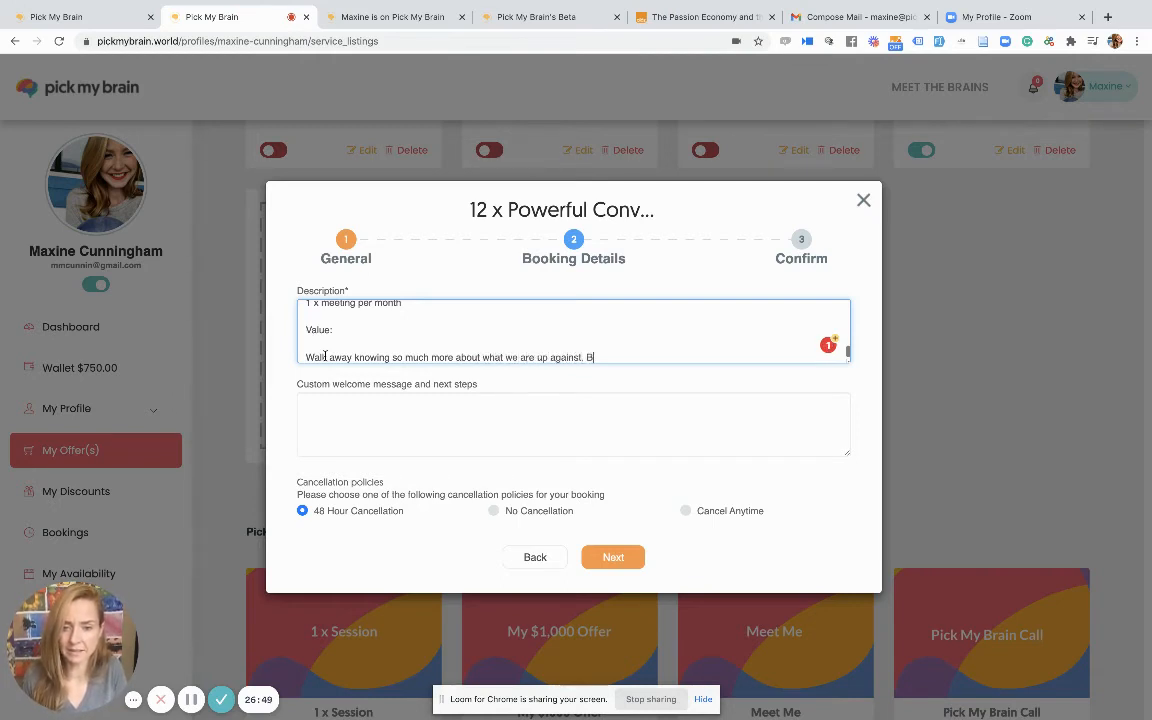
pyautogui.write('ecome an informed')
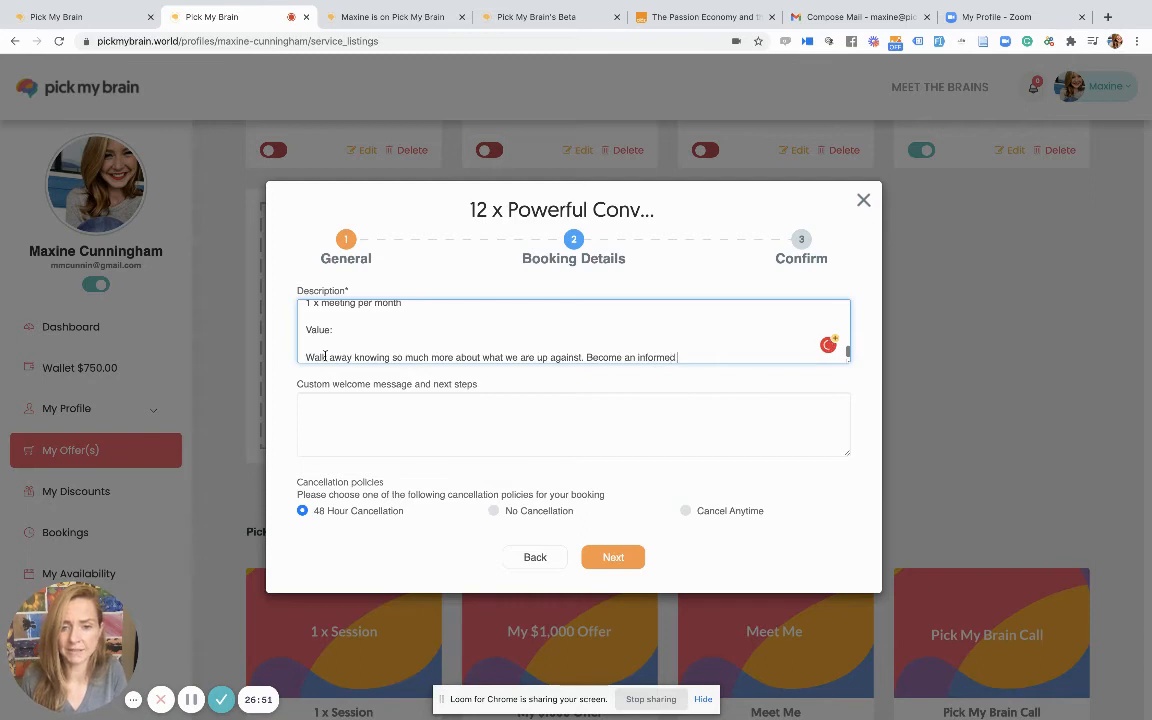
pyautogui.write('citizen. Beco')
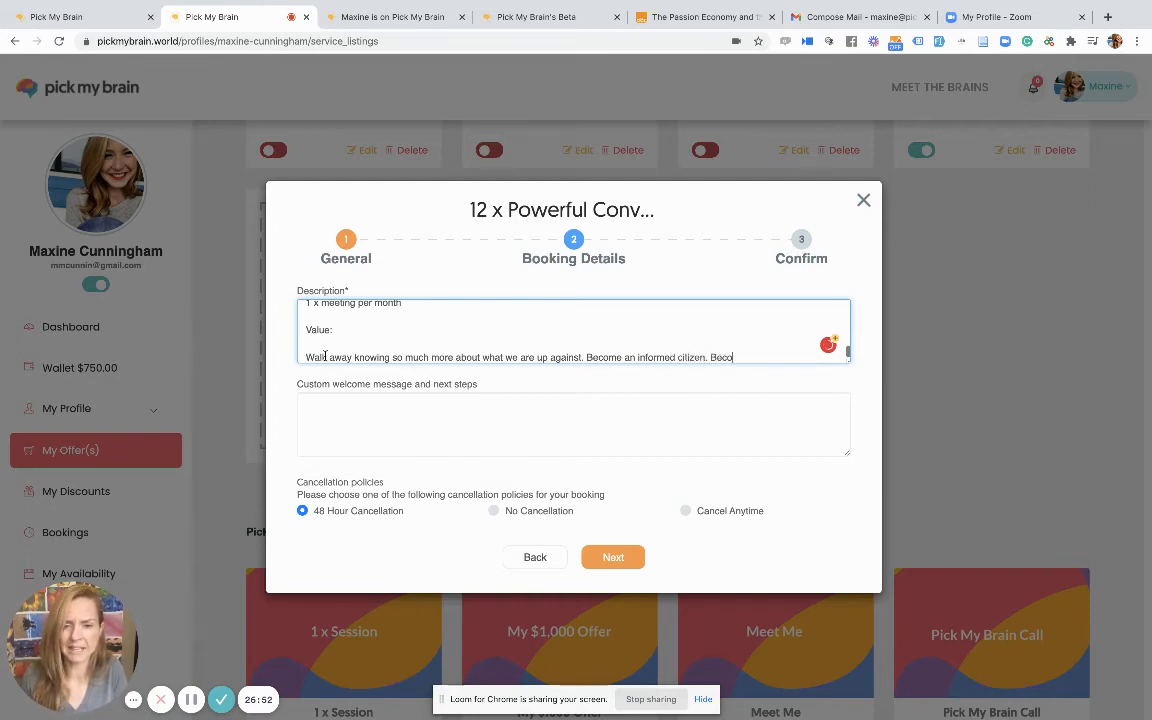
pyautogui.write('me')
pyautogui.write(' passionat')
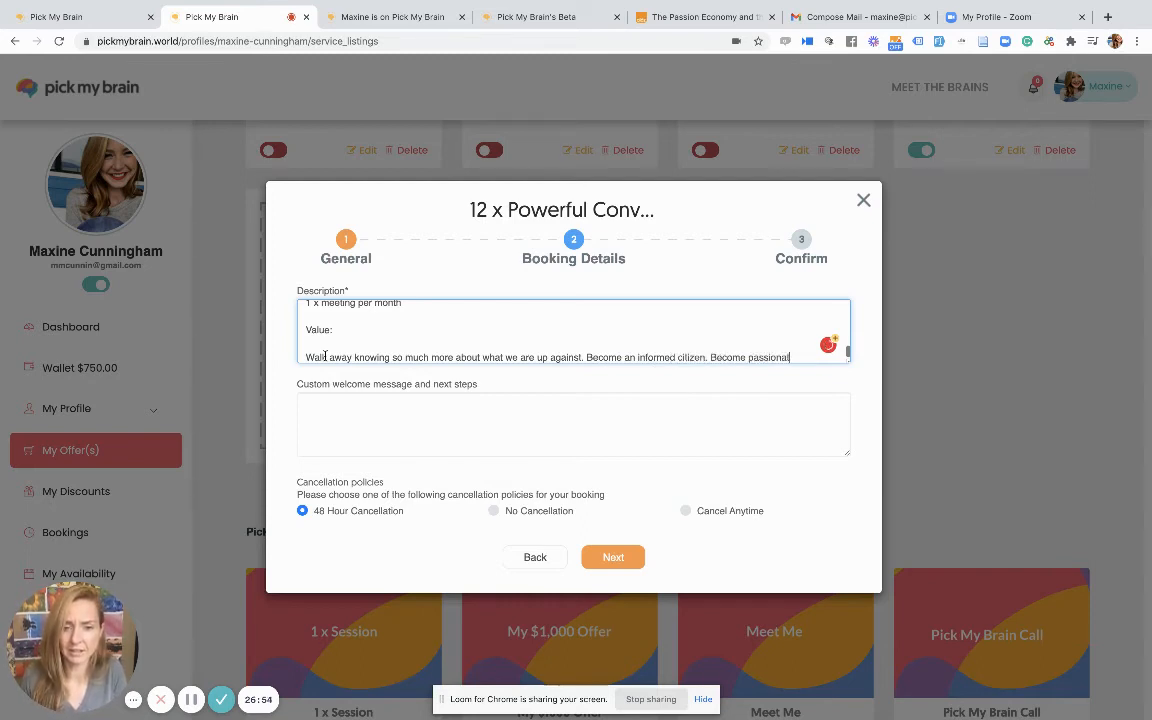
pyautogui.write('e about something you didn')
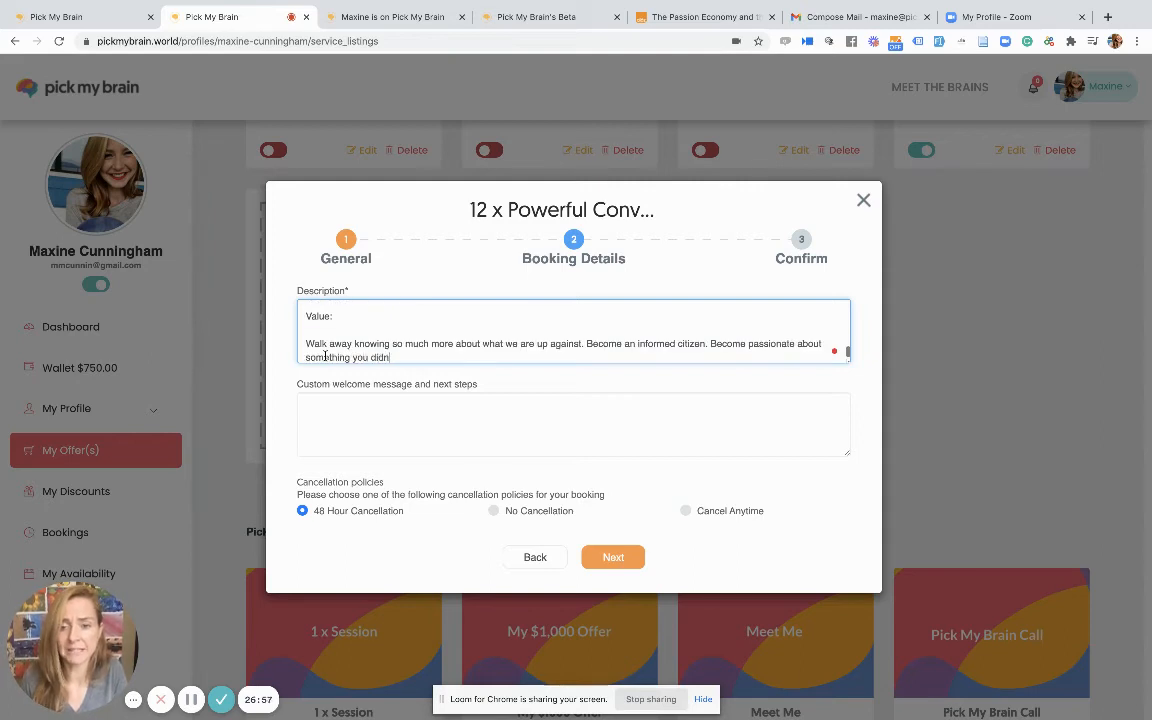
pyautogui.write("'t even know was in u")
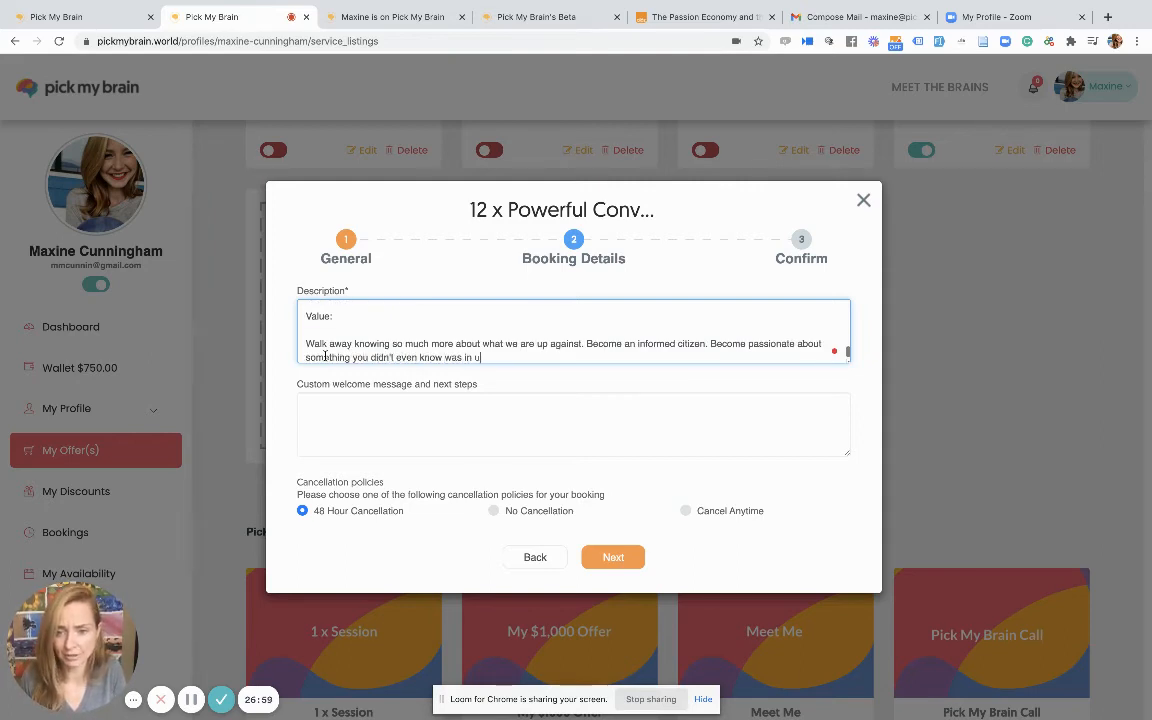
pyautogui.press('BackSpace')
pyautogui.write('issue. Rea')
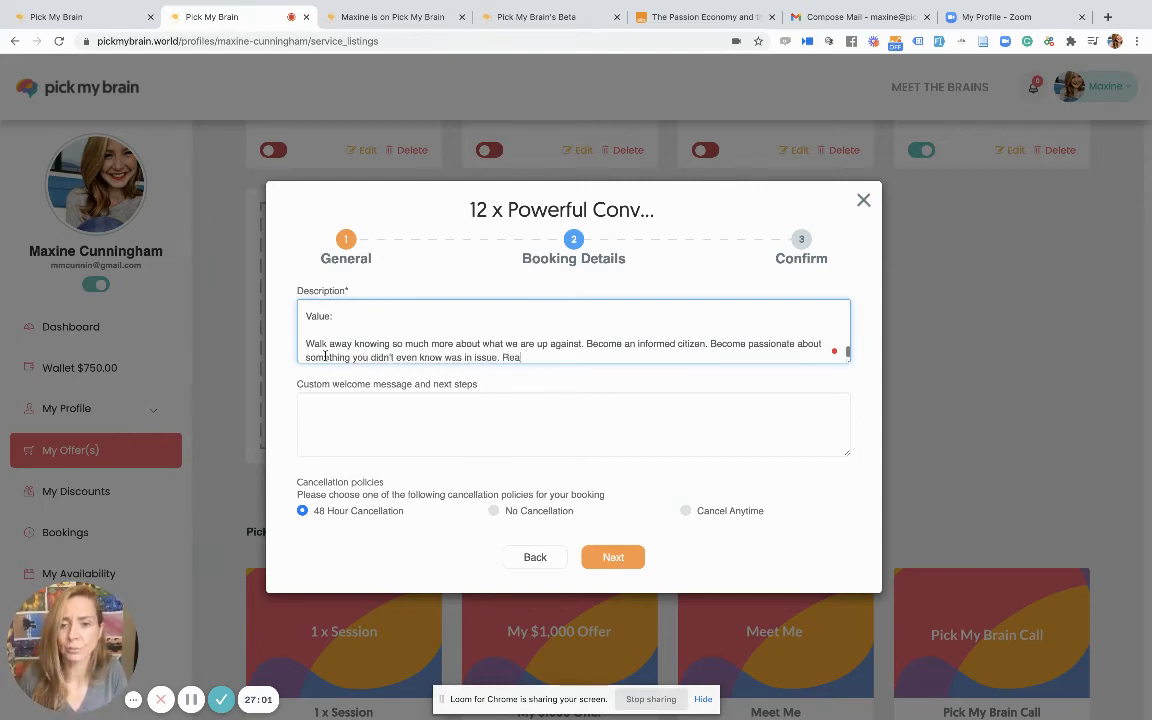
pyautogui.write('d new material.')
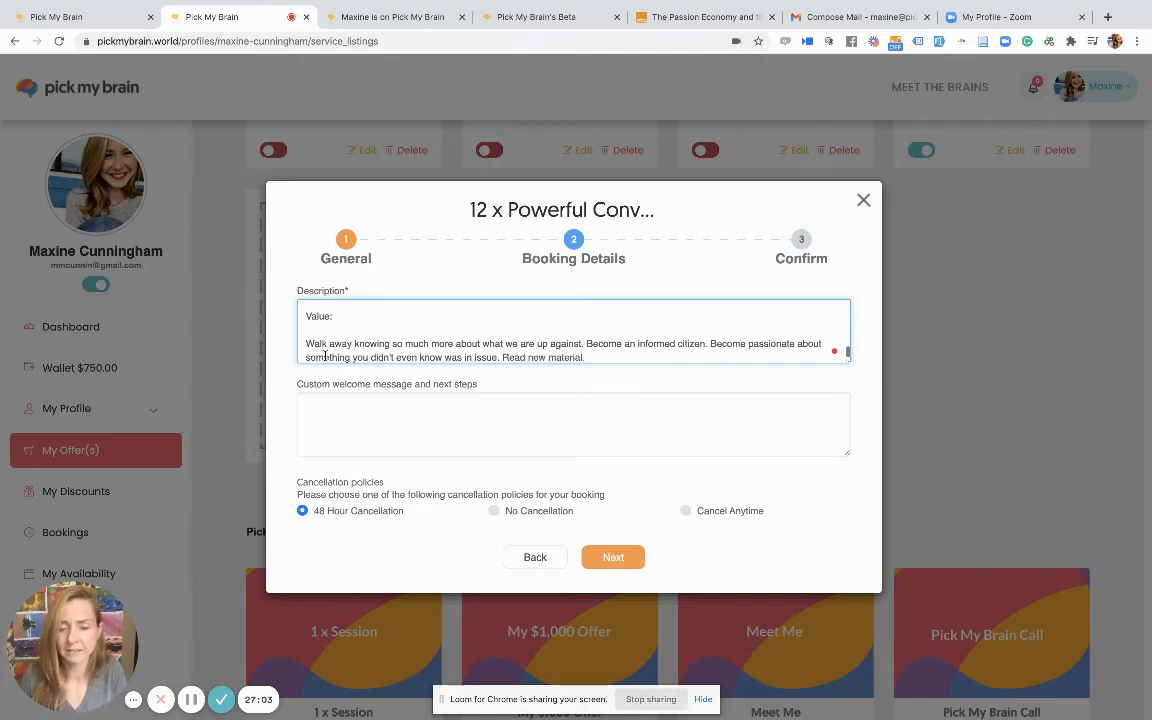
pyautogui.write(' Practice artic')
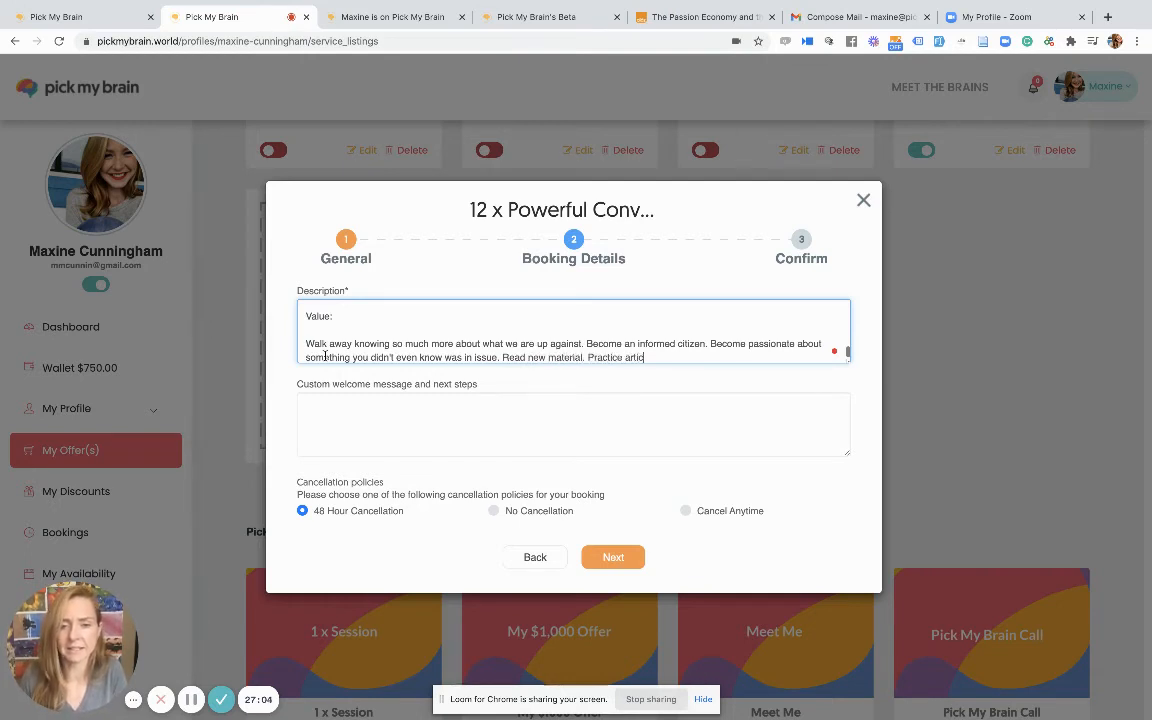
pyautogui.write('ulating your rth')
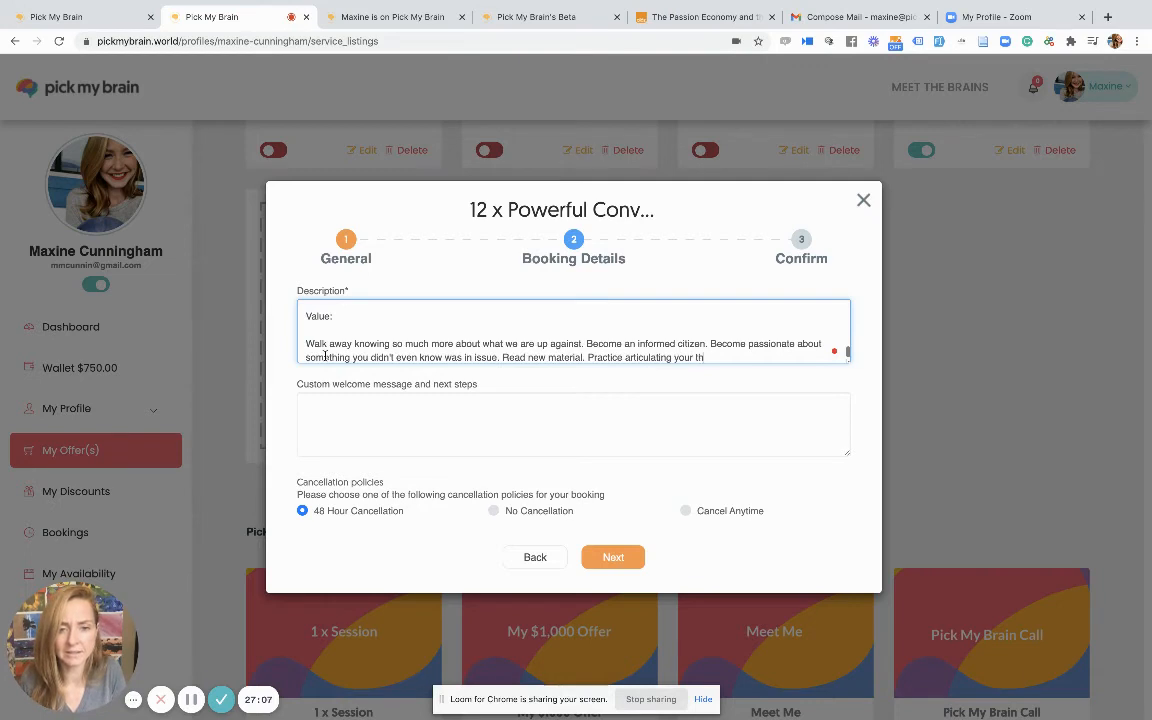
pyautogui.write('oughts. Meet')
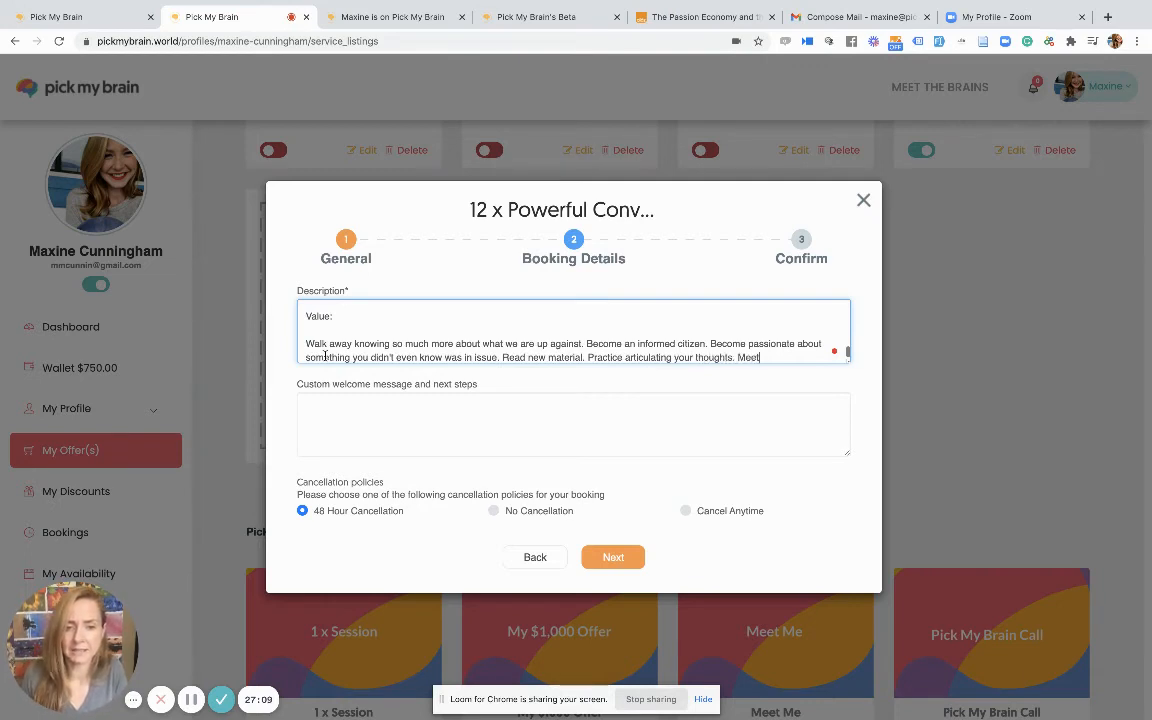
pyautogui.write(' 9 new ')
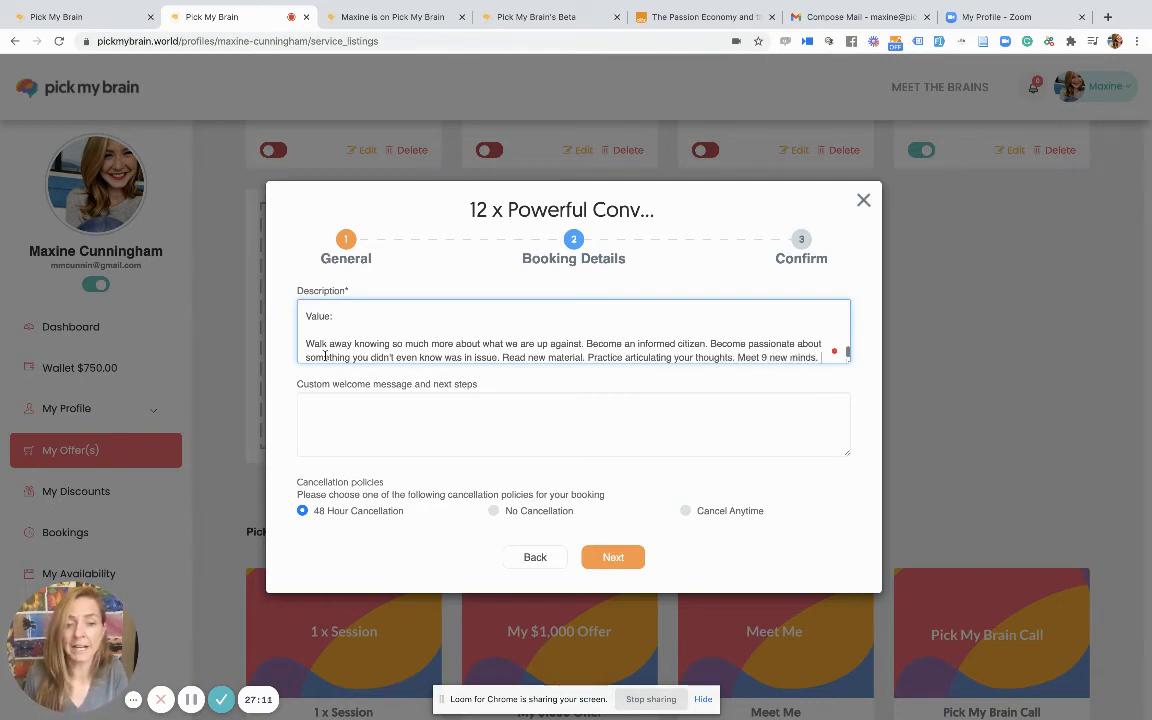
pyautogui.write('minds.')
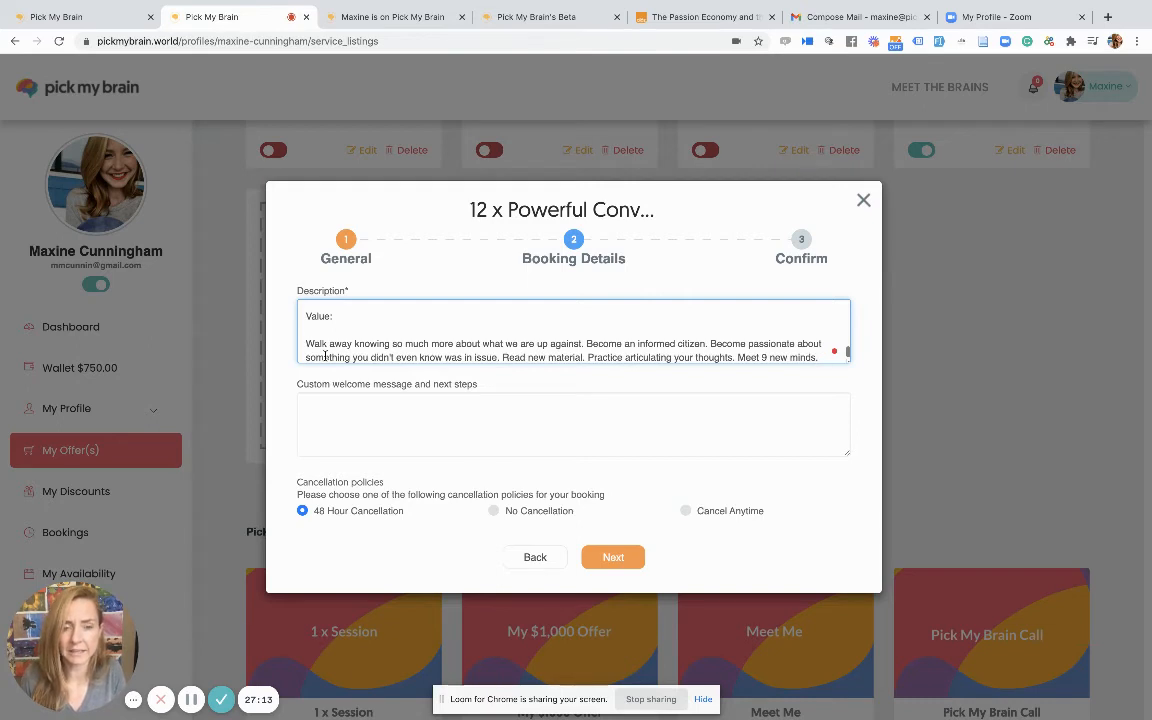
pyautogui.write(' Groet creativ')
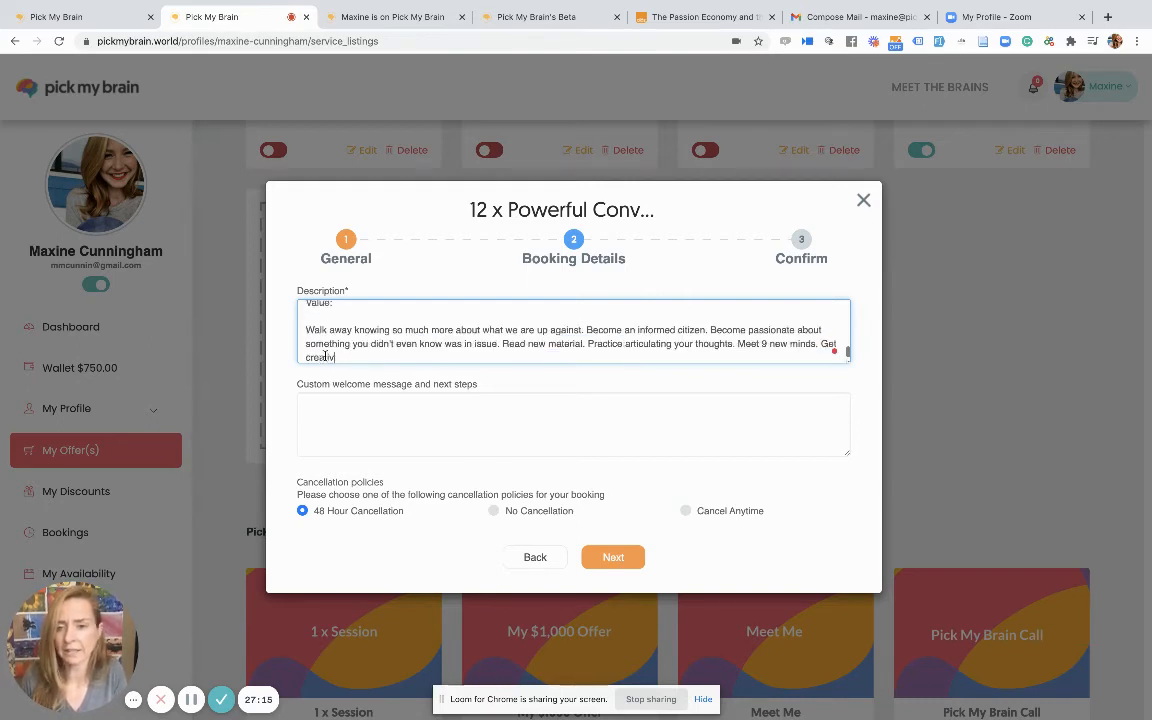
pyautogui.write('e when it comes to')
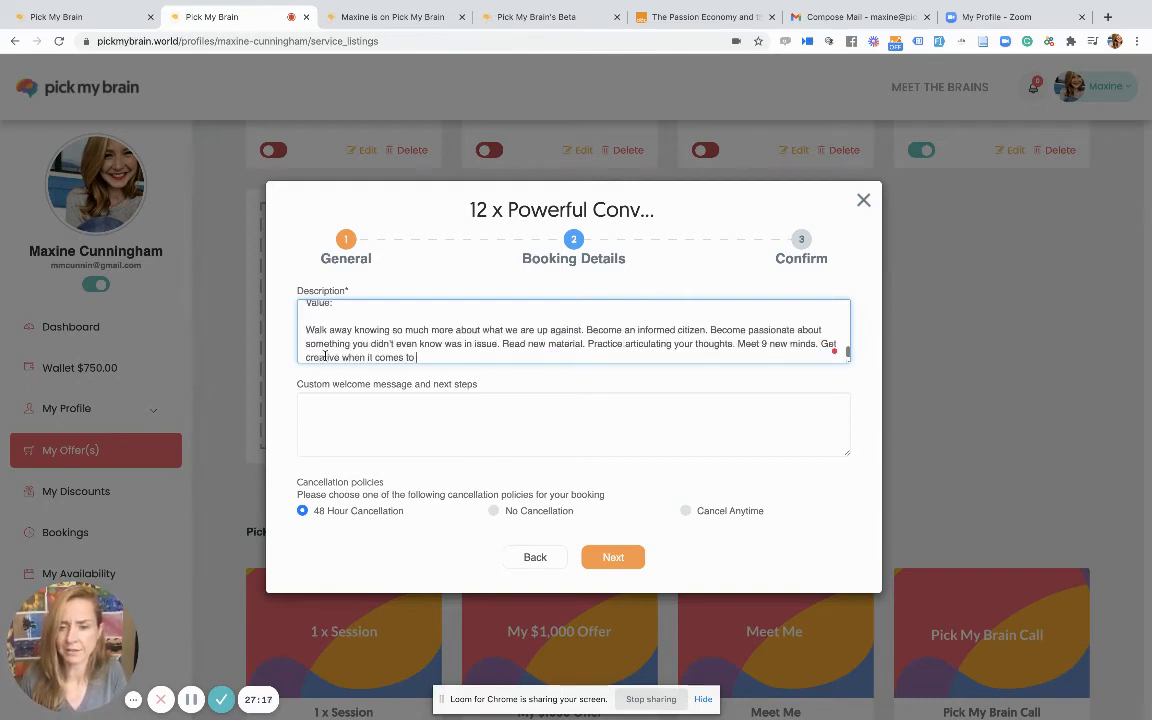
pyautogui.write(' thinking about')
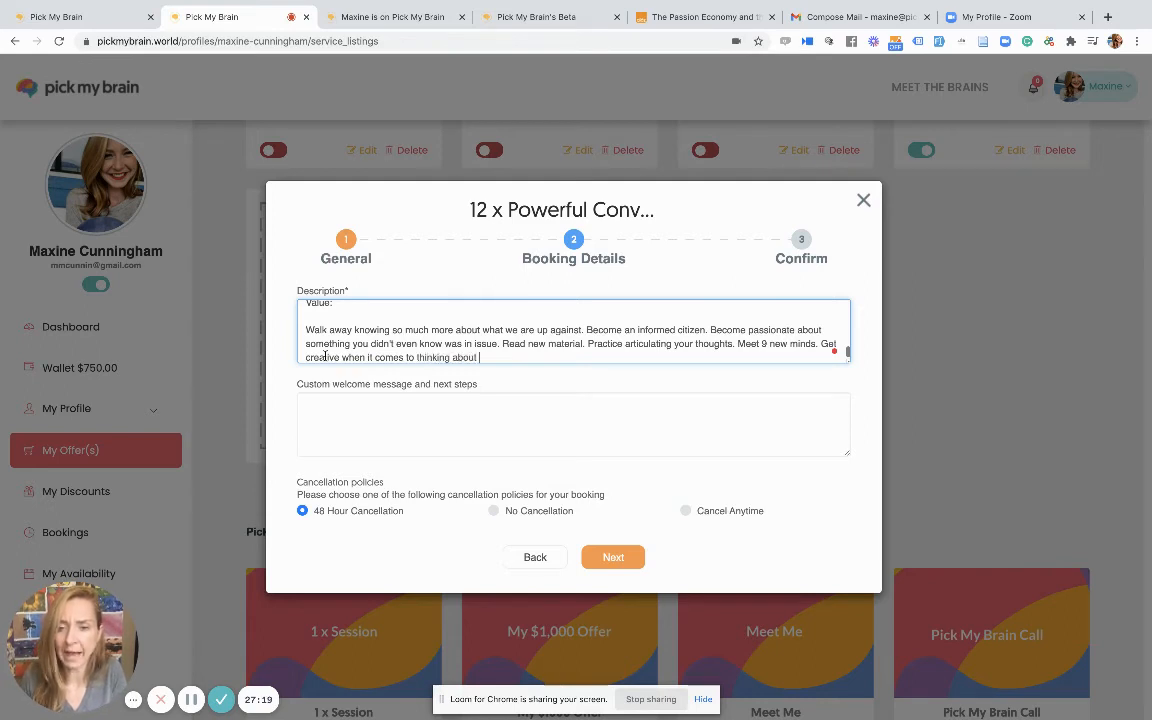
pyautogui.write(' how we could solve these.')
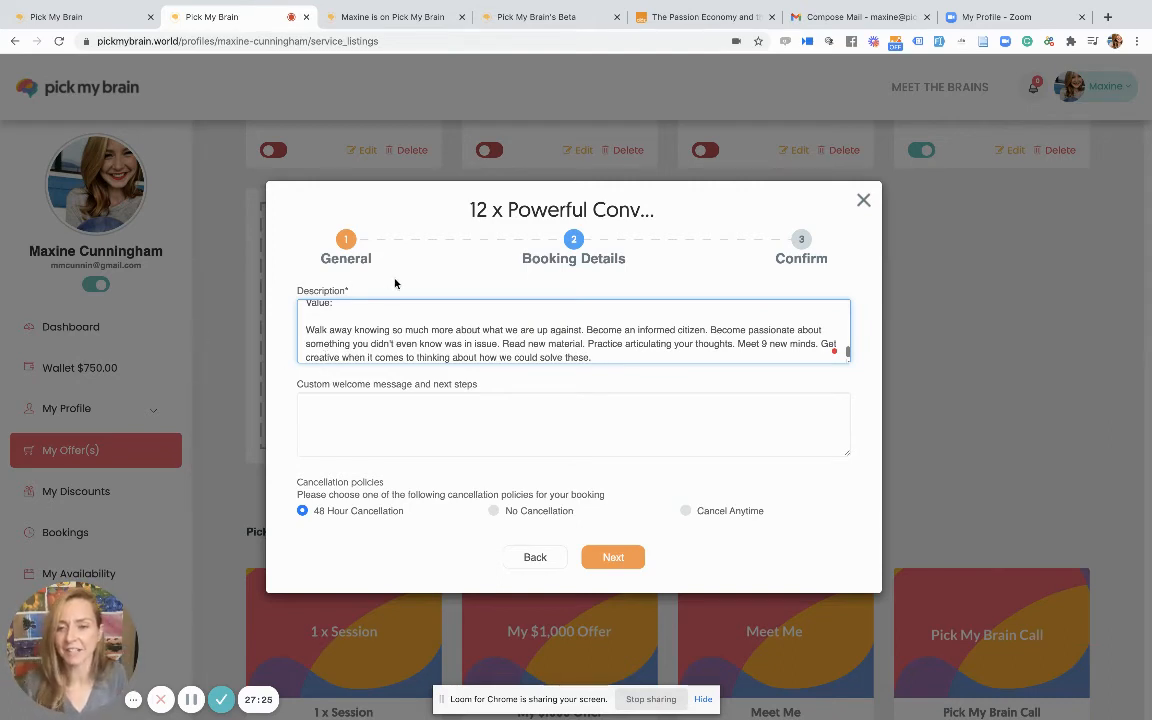
# Accept Grammarly's comma so the Problem paragraph reads 'time, energy, and effort'.
pyautogui.scroll(10, 392, 302)
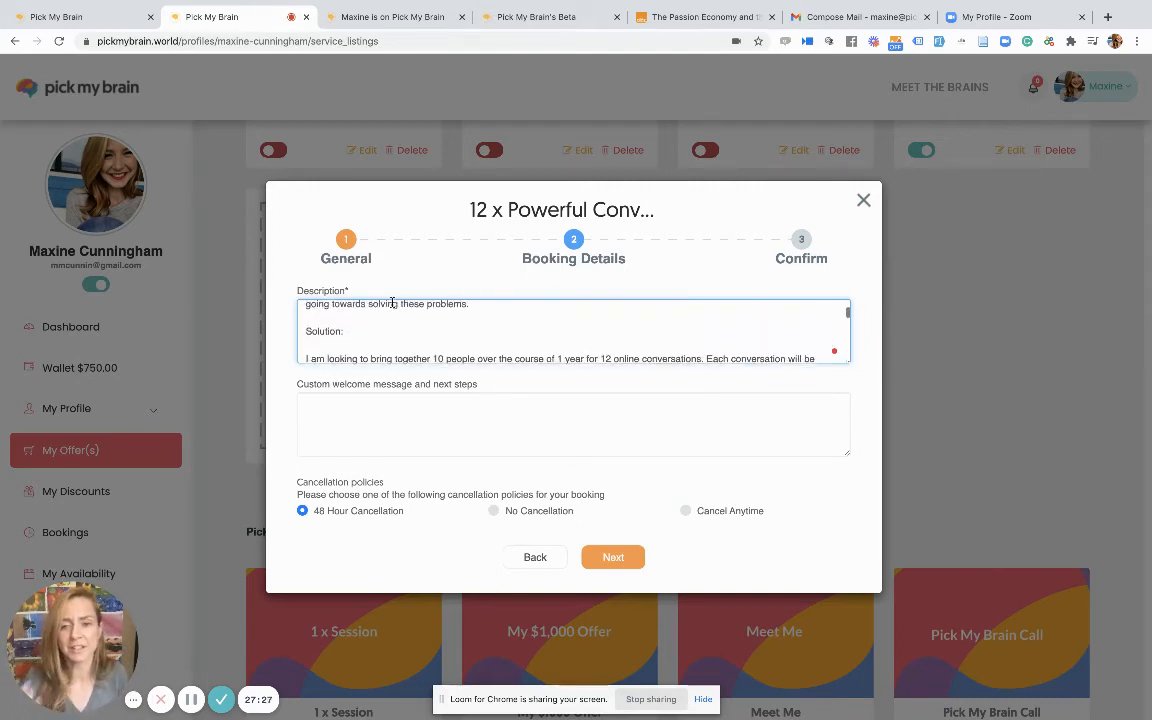
pyautogui.click(778, 342)
pyautogui.click(805, 357)
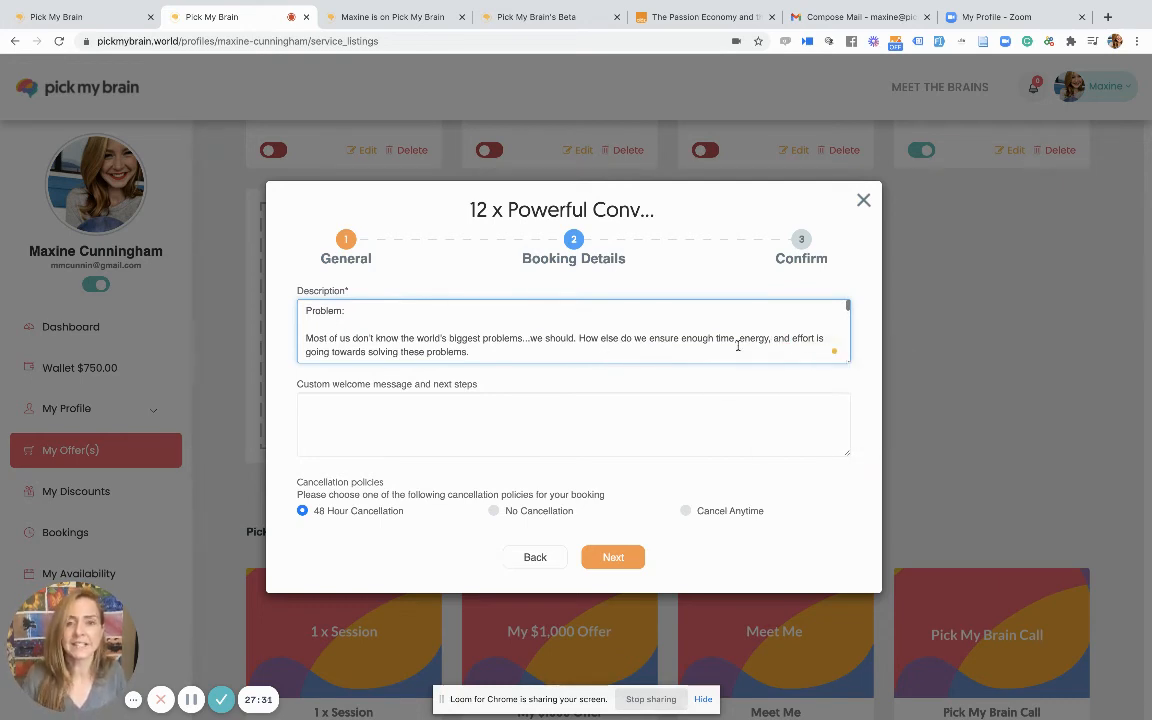
pyautogui.scroll(-4, 671, 338)
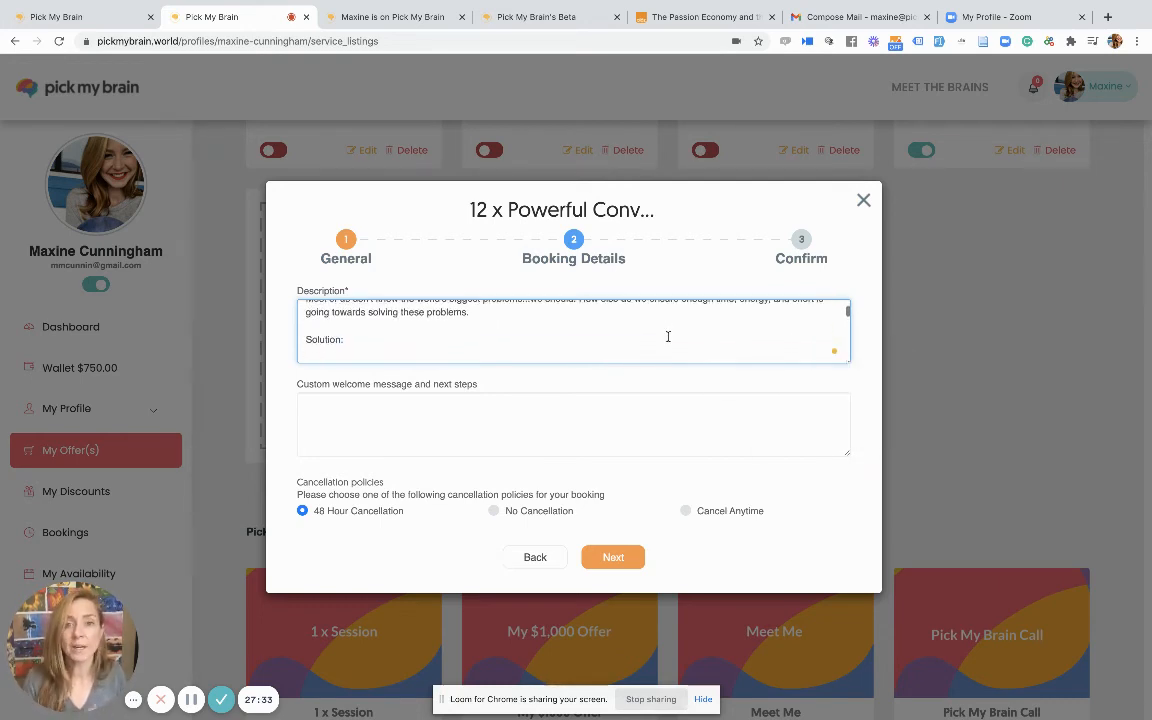
pyautogui.scroll(-6, 668, 337)
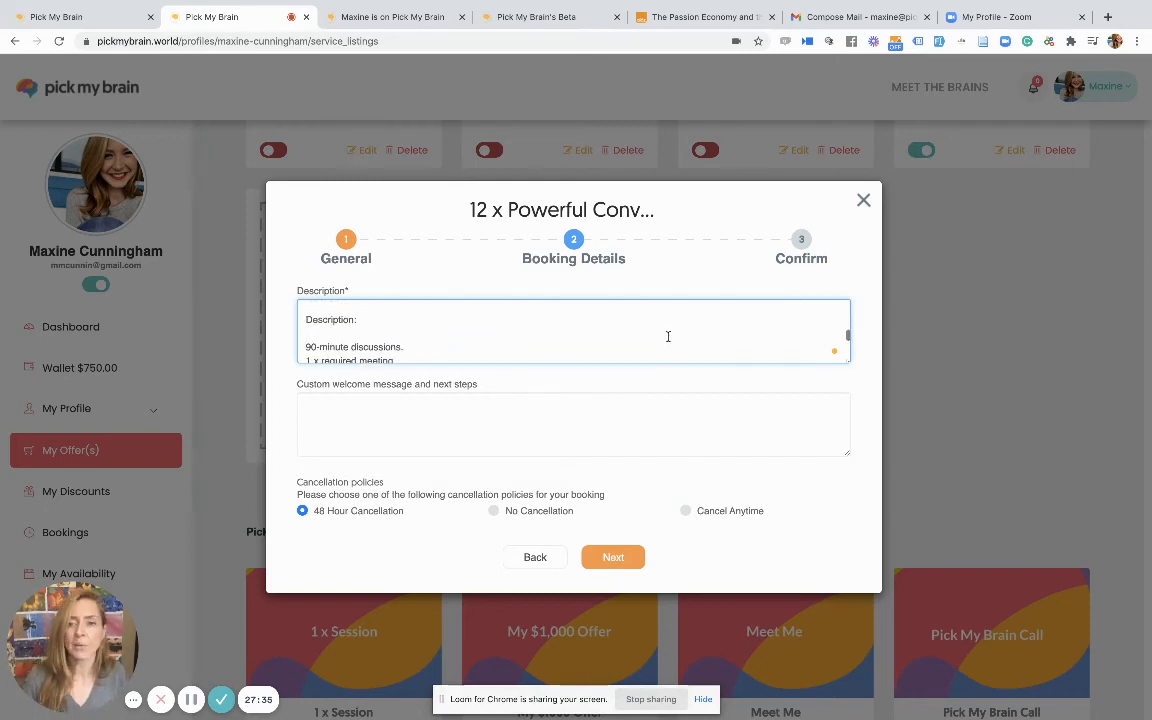
pyautogui.scroll(-4, 668, 337)
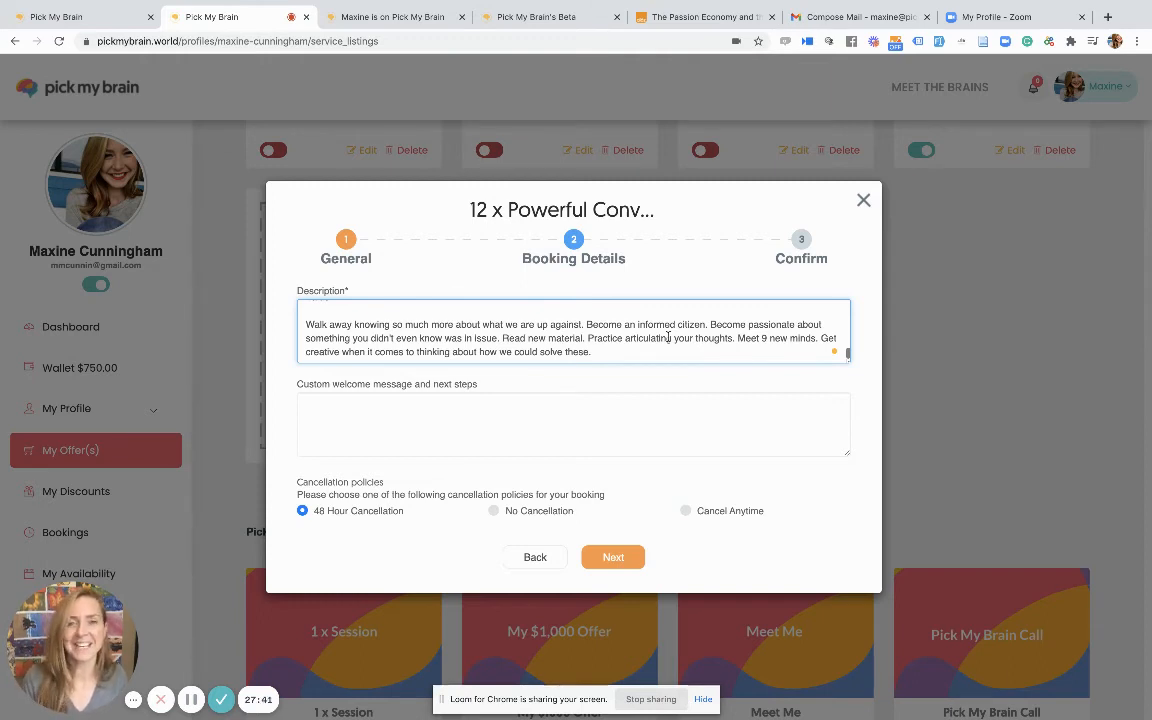
# Replace the welcome placeholder with a confirmation of the April 22nd planetary boundaries start.
pyautogui.click(364, 427)
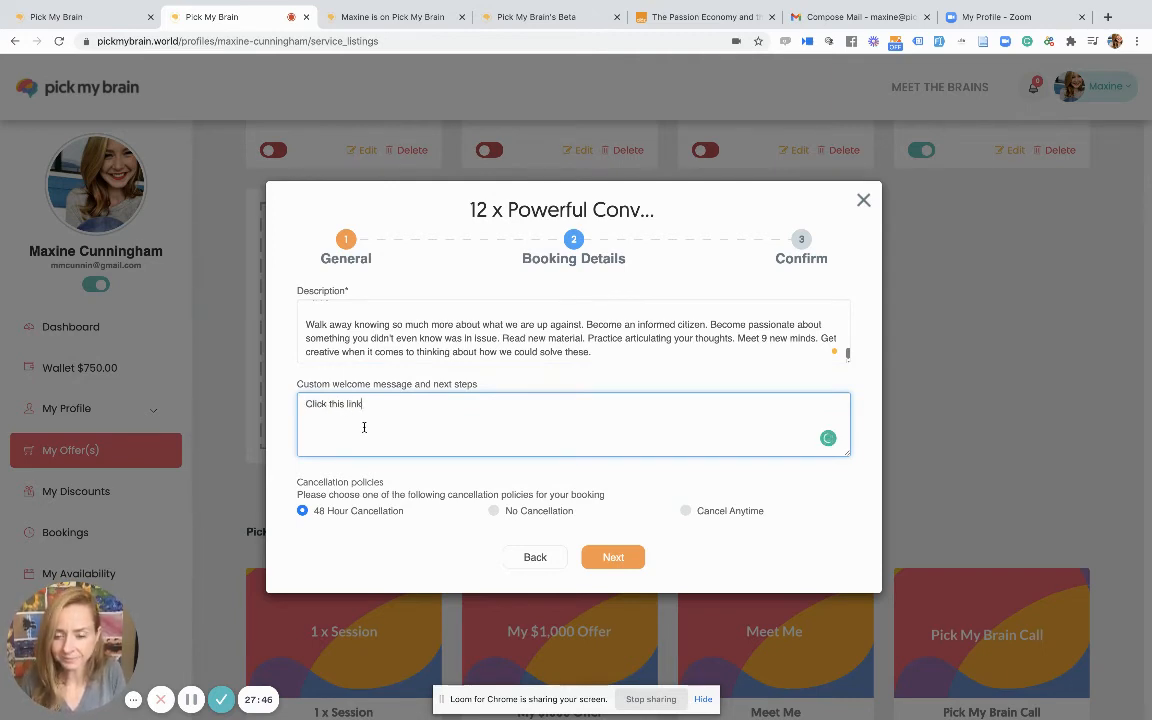
pyautogui.moveTo(365, 405); pyautogui.dragTo(296, 405)
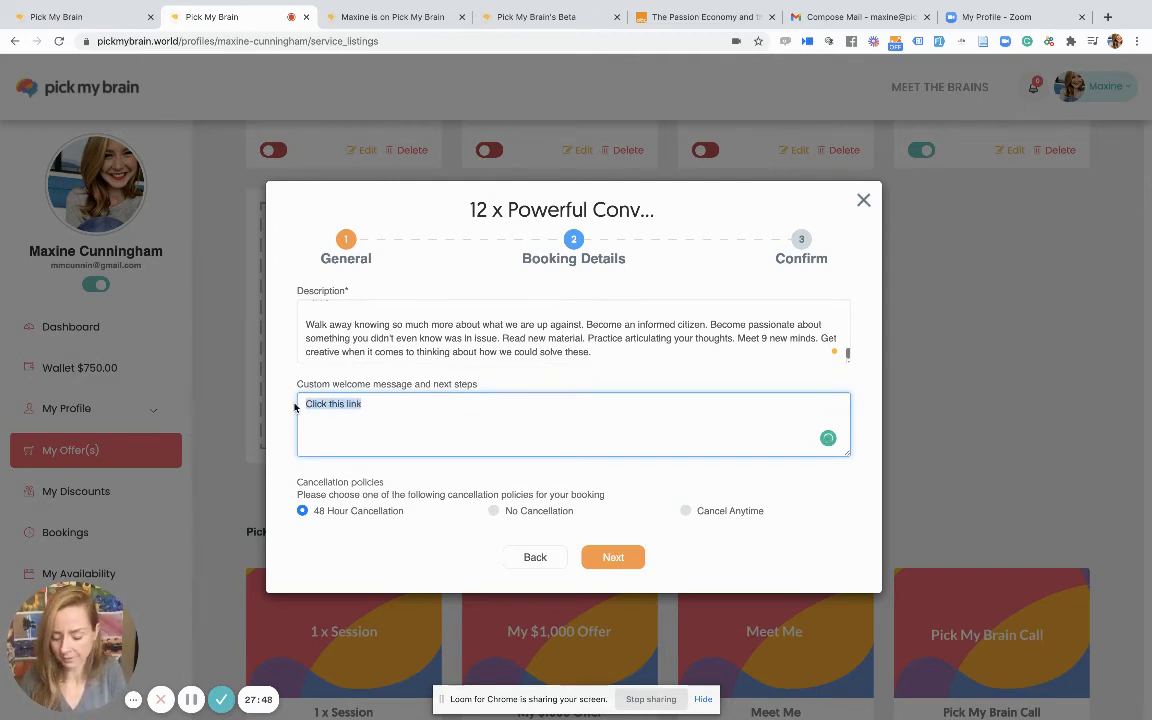
pyautogui.write('COnfirme')
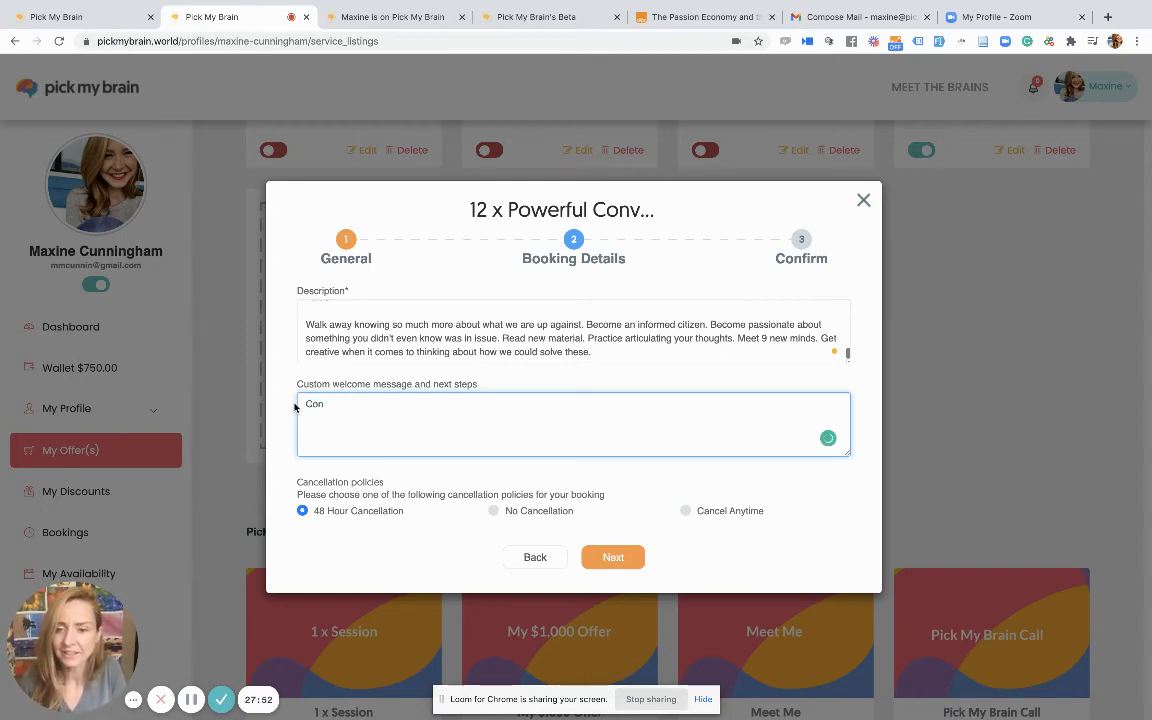
pyautogui.write('firmed. We start April 22nd it')
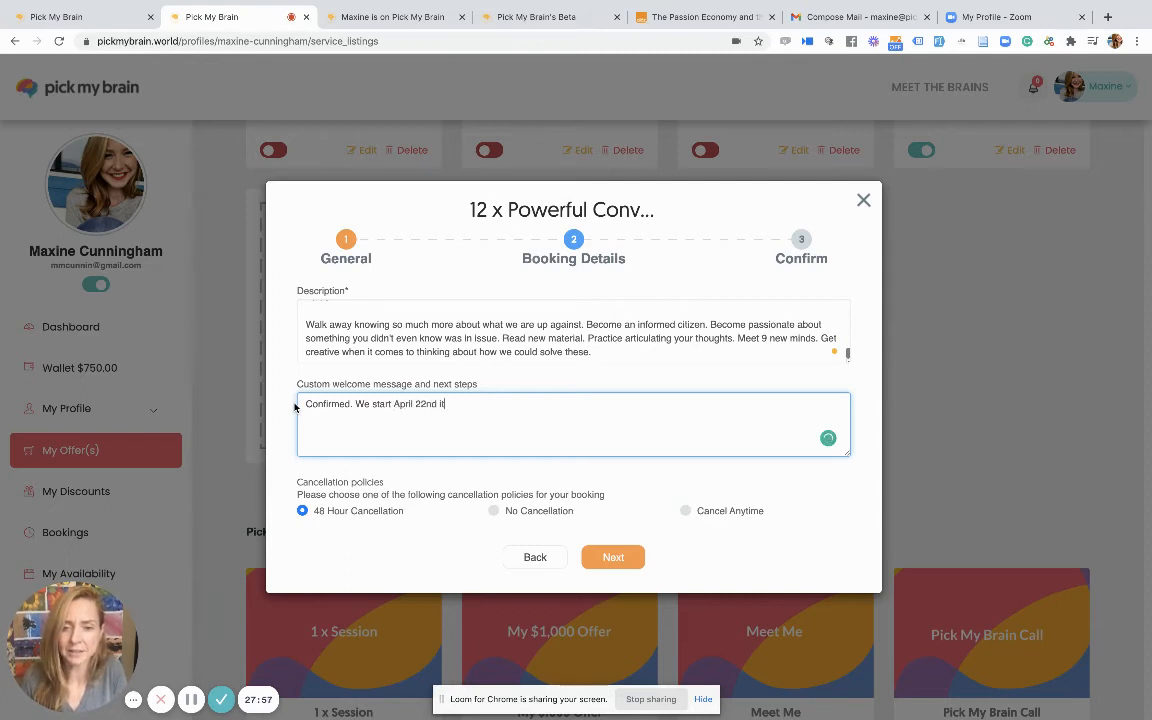
pyautogui.write('etary b')
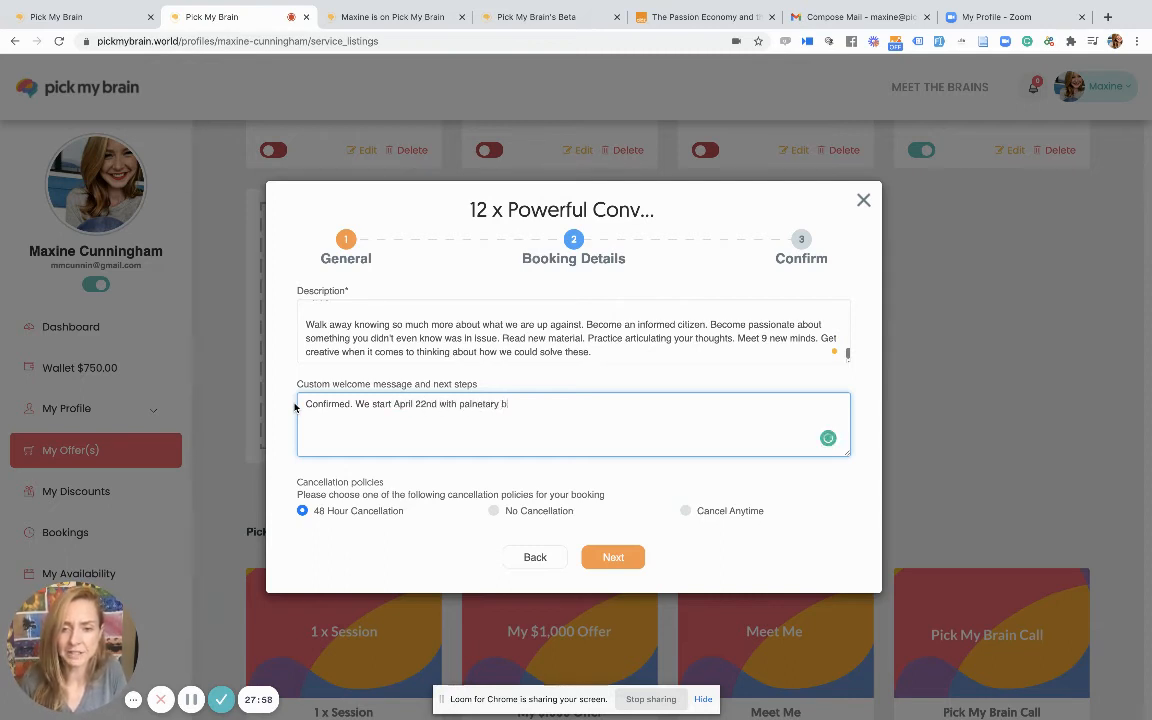
pyautogui.write('oundaries.')
pyautogui.press('Return')
pyautogui.press('Return')
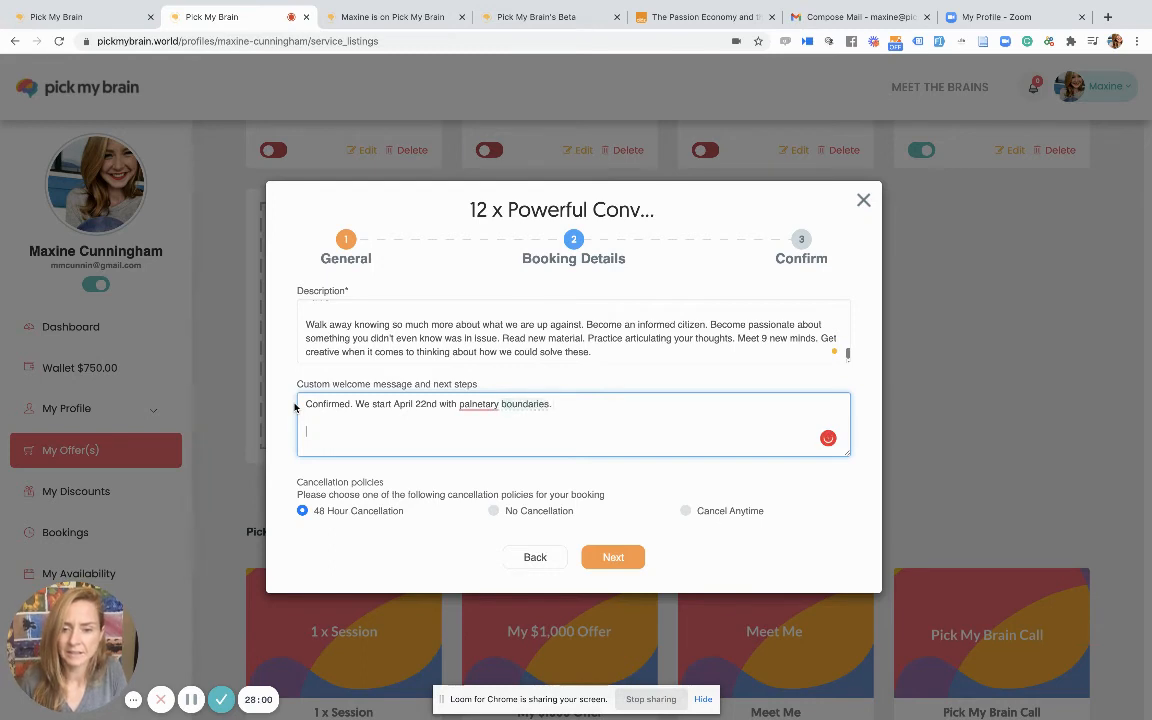
# Add 'Please read this article:' and 'I will invite you to all 12 x events within the next 48 hours.'.
pyautogui.write('Pleas')
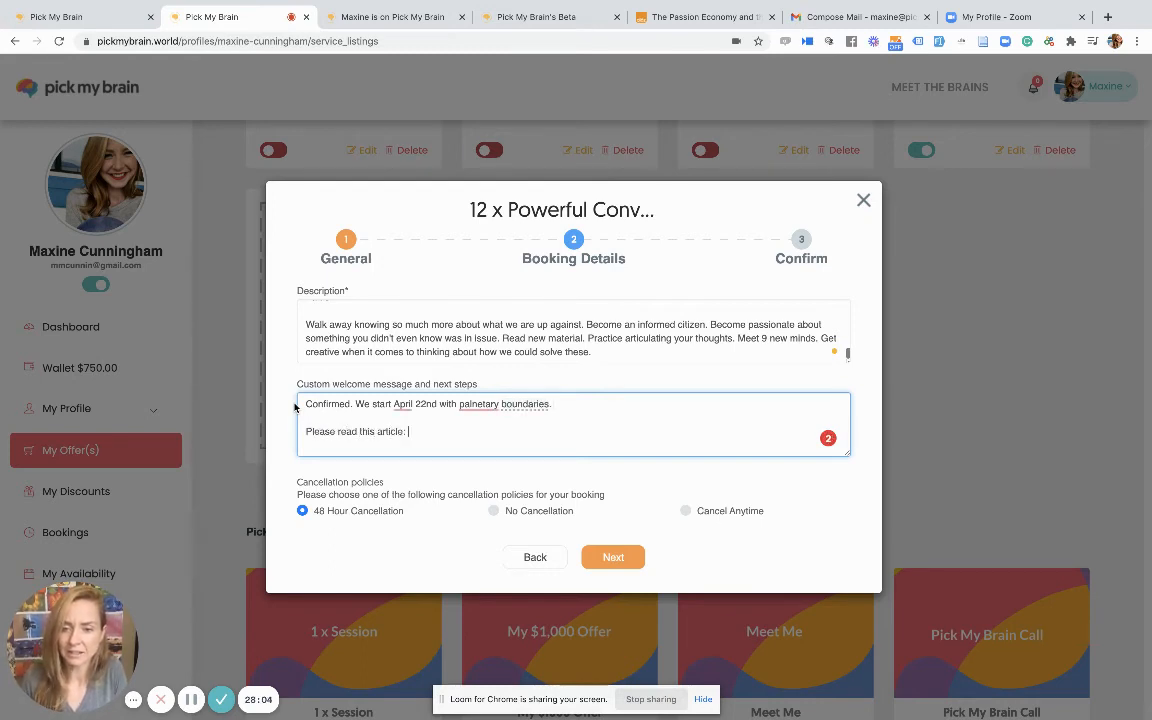
pyautogui.write('e read this article:')
pyautogui.press('Return')
pyautogui.press('Return')
pyautogui.write('I will invite you t')
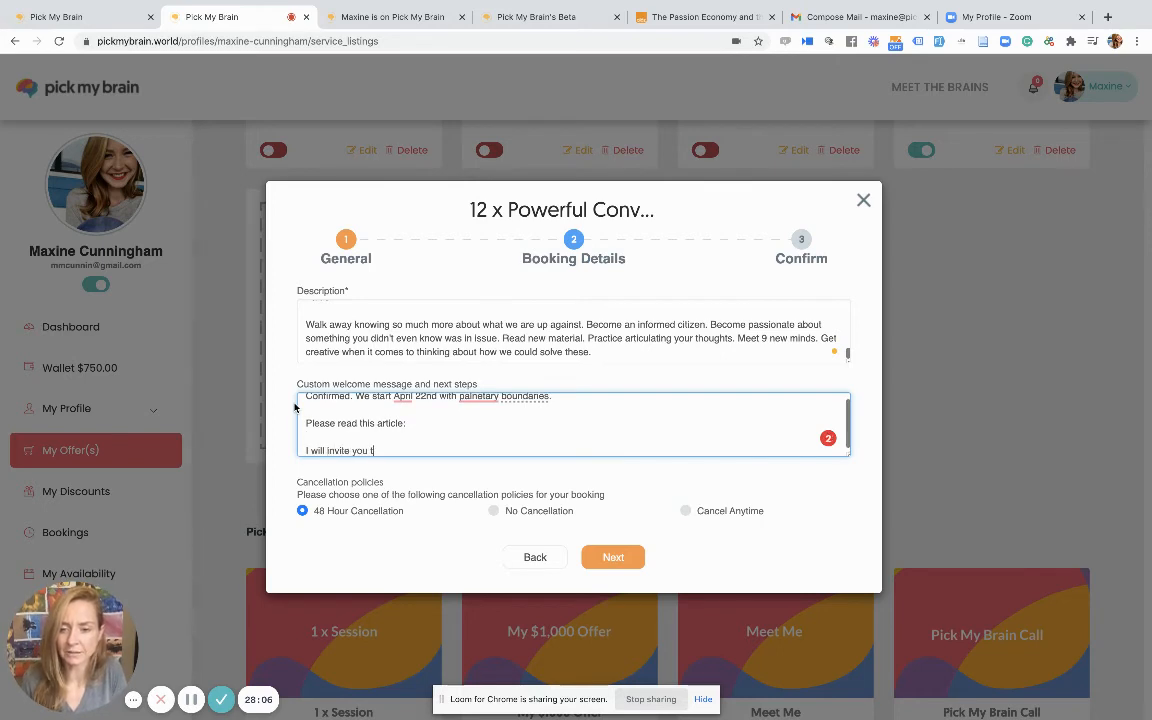
pyautogui.write('o all')
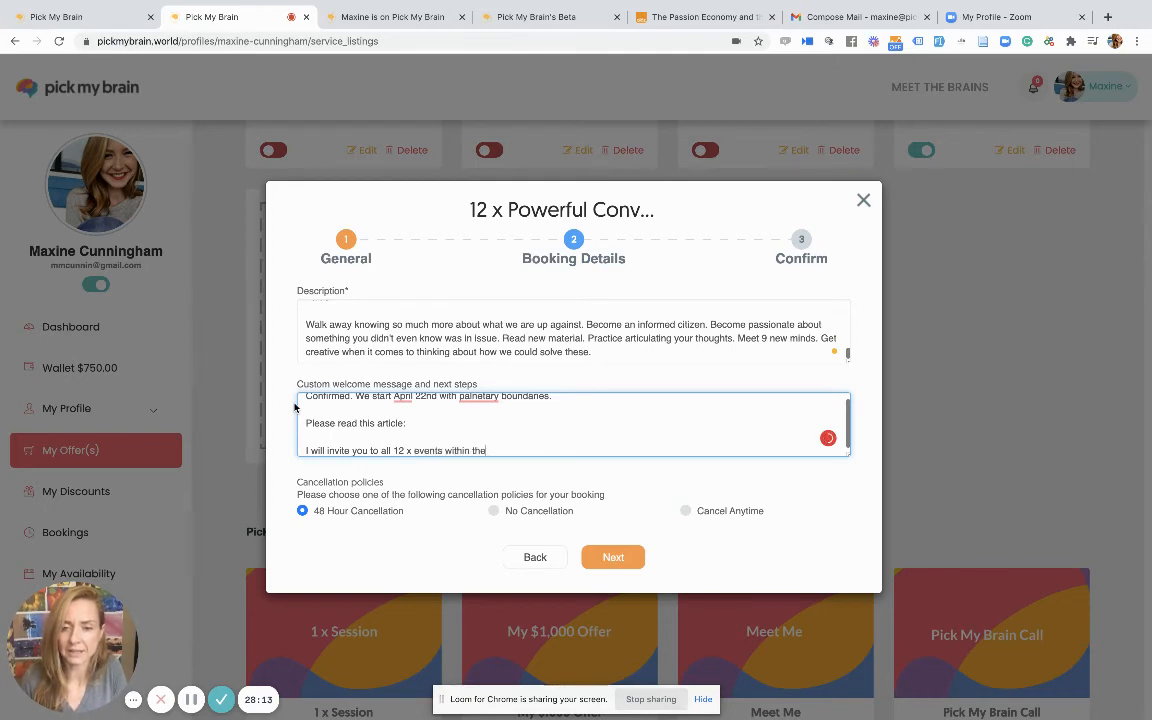
pyautogui.write('12 x events within the next')
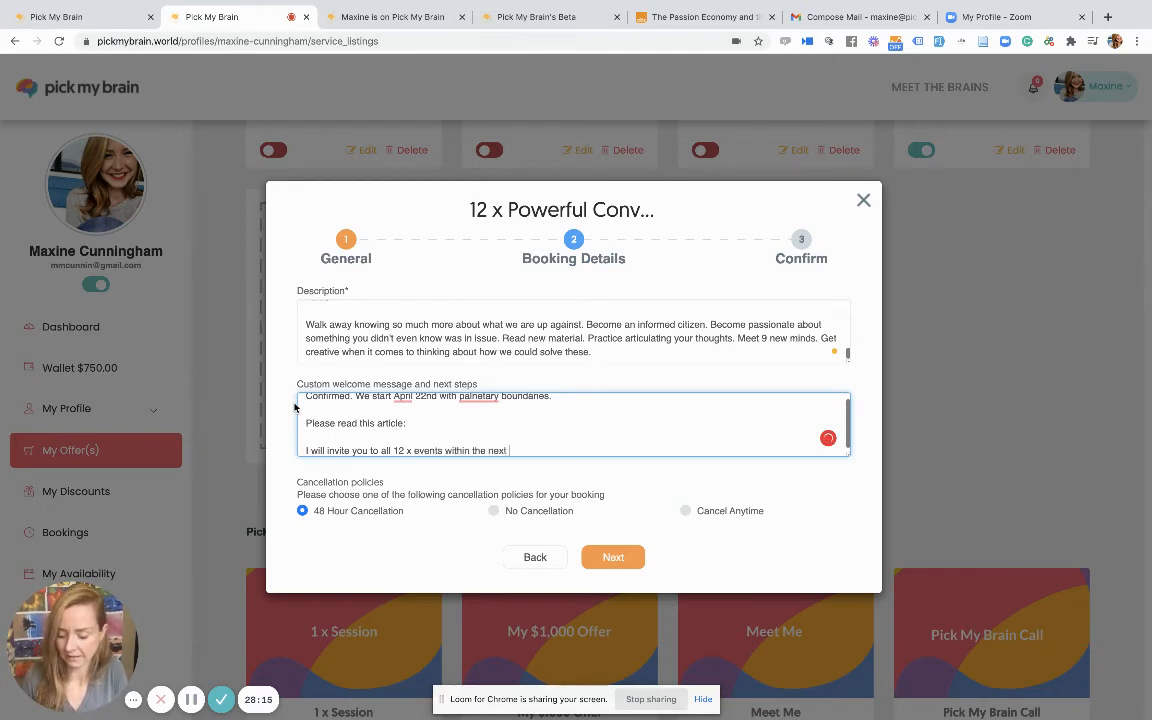
pyautogui.write(' 48 hours.')
pyautogui.press('Return')
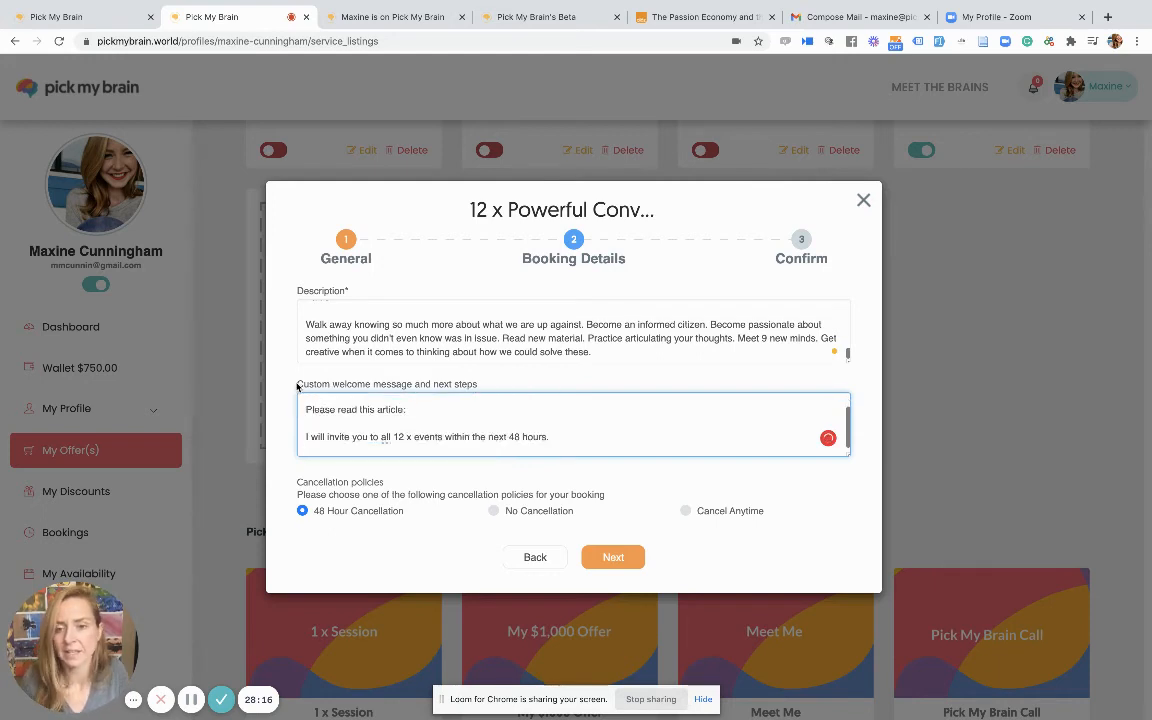
# Accept Grammarly's 'on April' and 'planetary' fixes and remove the trailing empty line.
pyautogui.scroll(2, 410, 408)
pyautogui.click(404, 404)
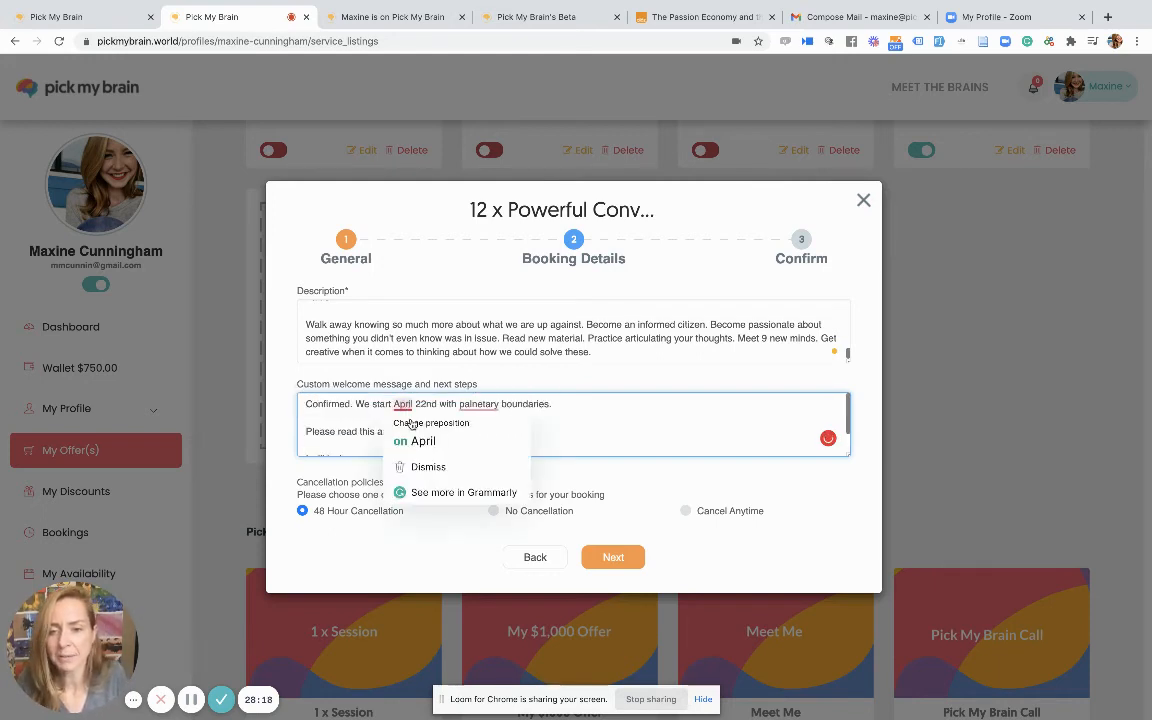
pyautogui.click(411, 437)
pyautogui.click(489, 406)
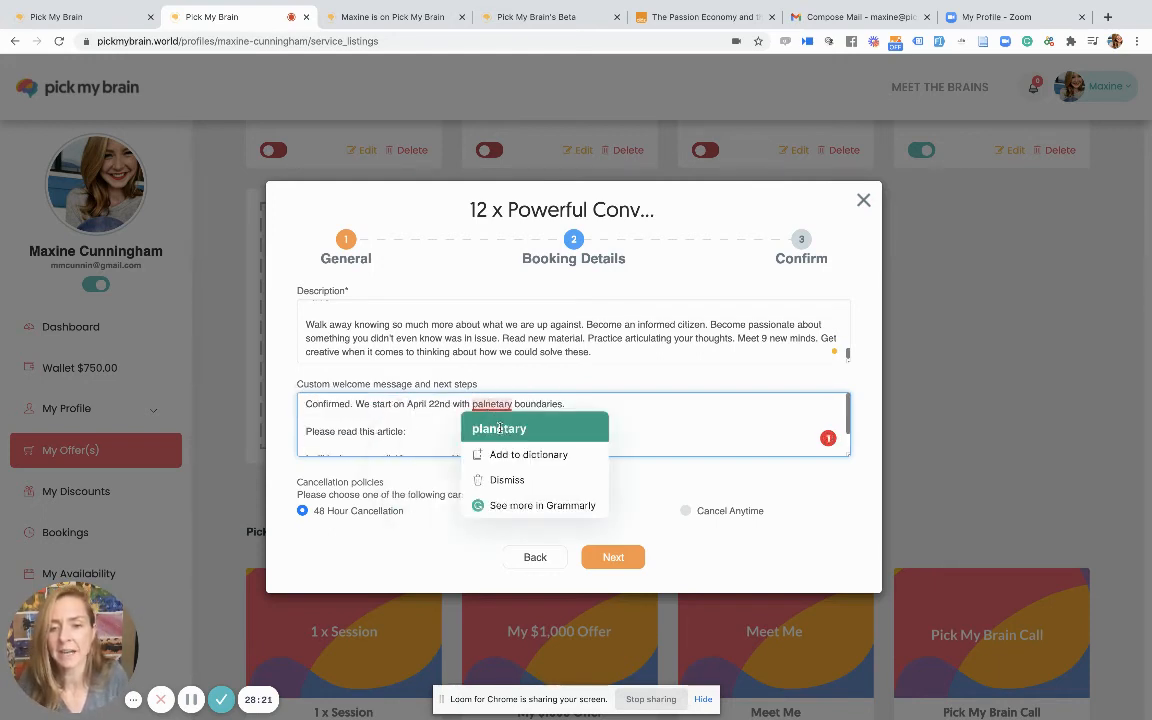
pyautogui.click(505, 427)
pyautogui.scroll(-2, 500, 428)
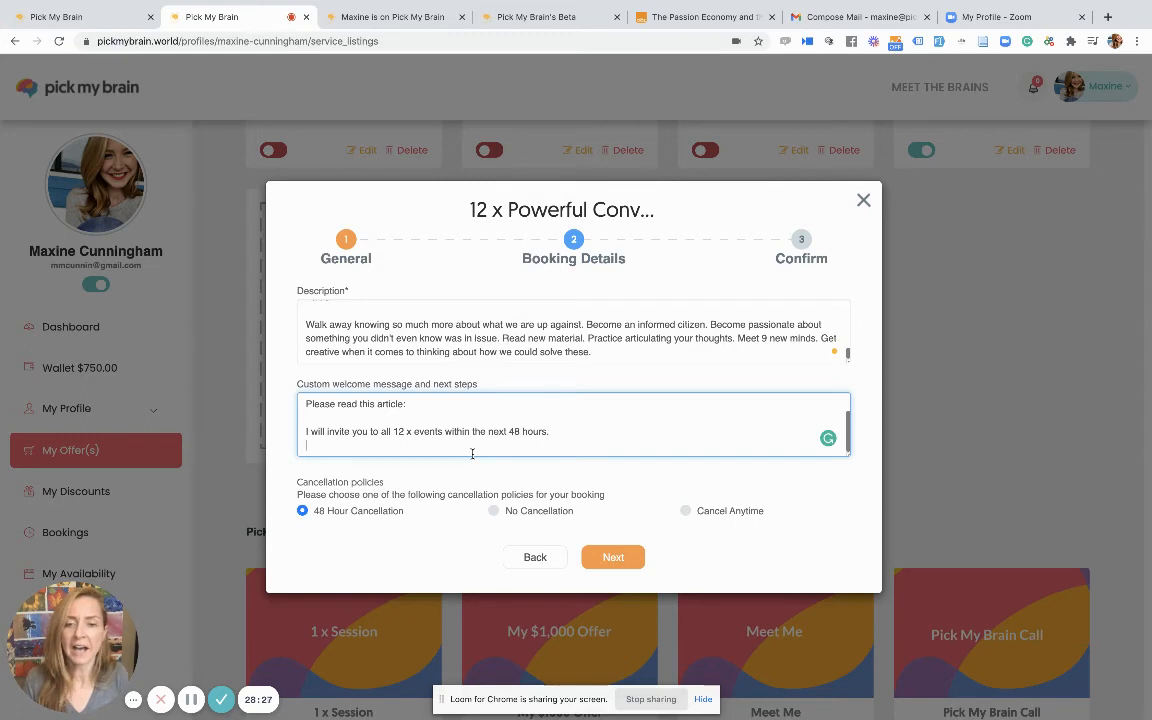
pyautogui.press('BackSpace')
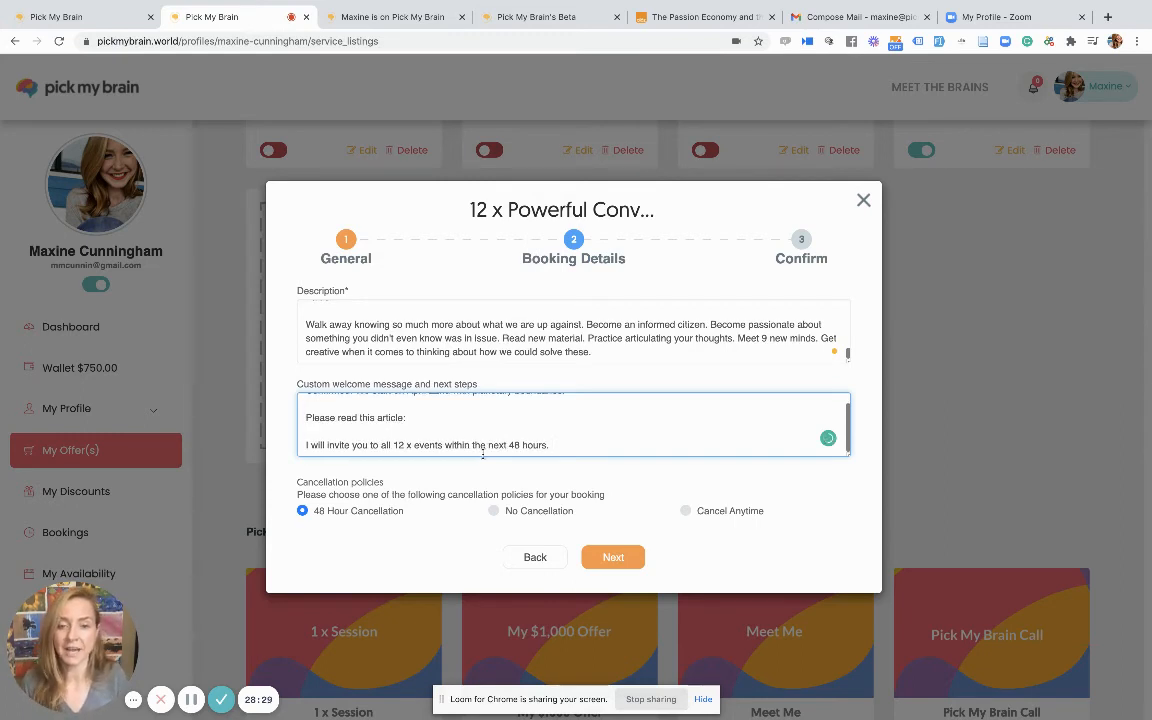
# Review the confirmation summary, then go back to the General step.
pyautogui.click(612, 556)
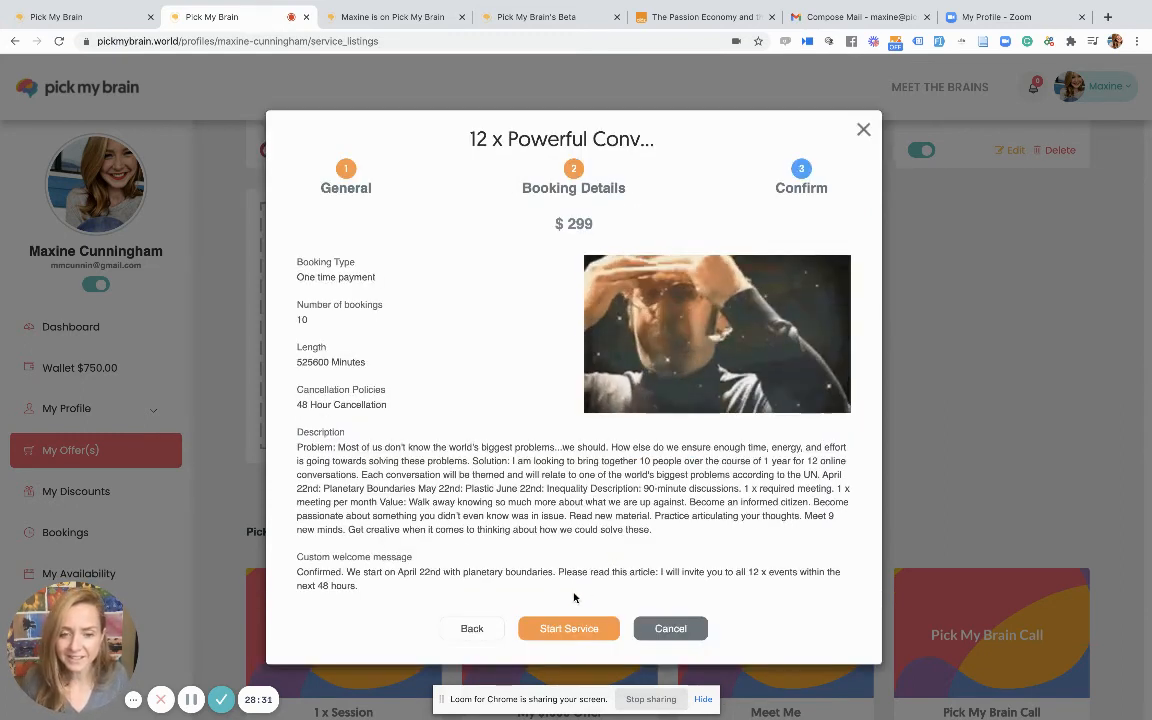
pyautogui.click(567, 632)
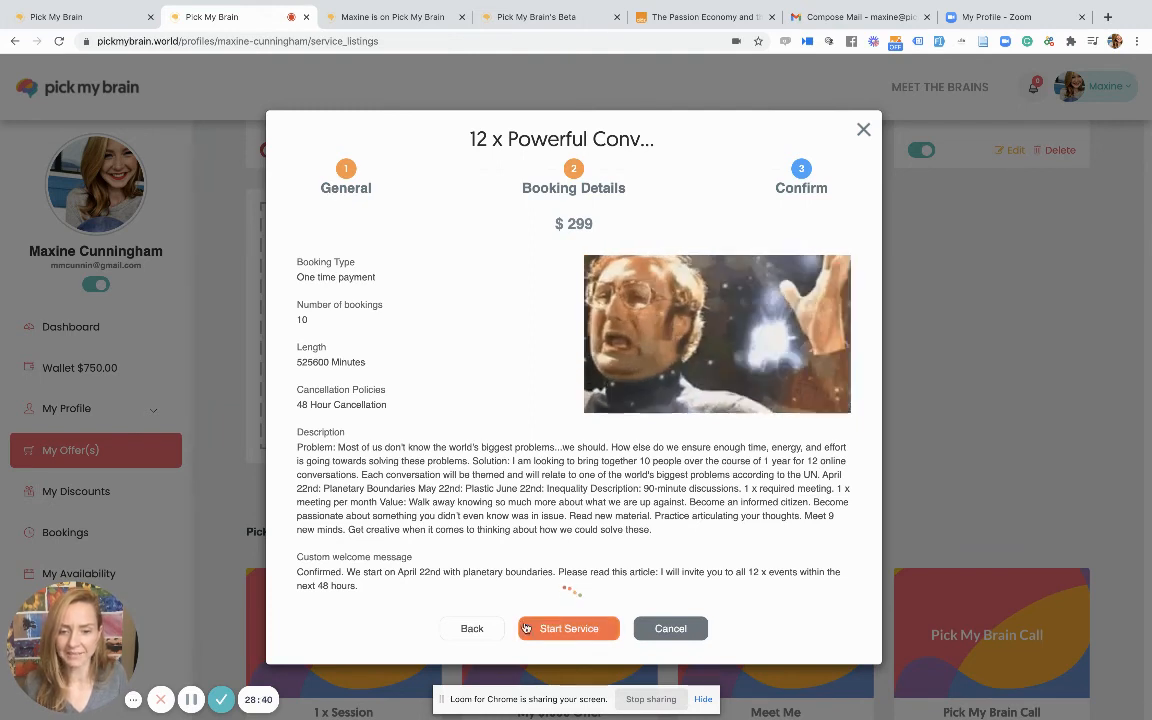
pyautogui.click(472, 628)
pyautogui.click(540, 558)
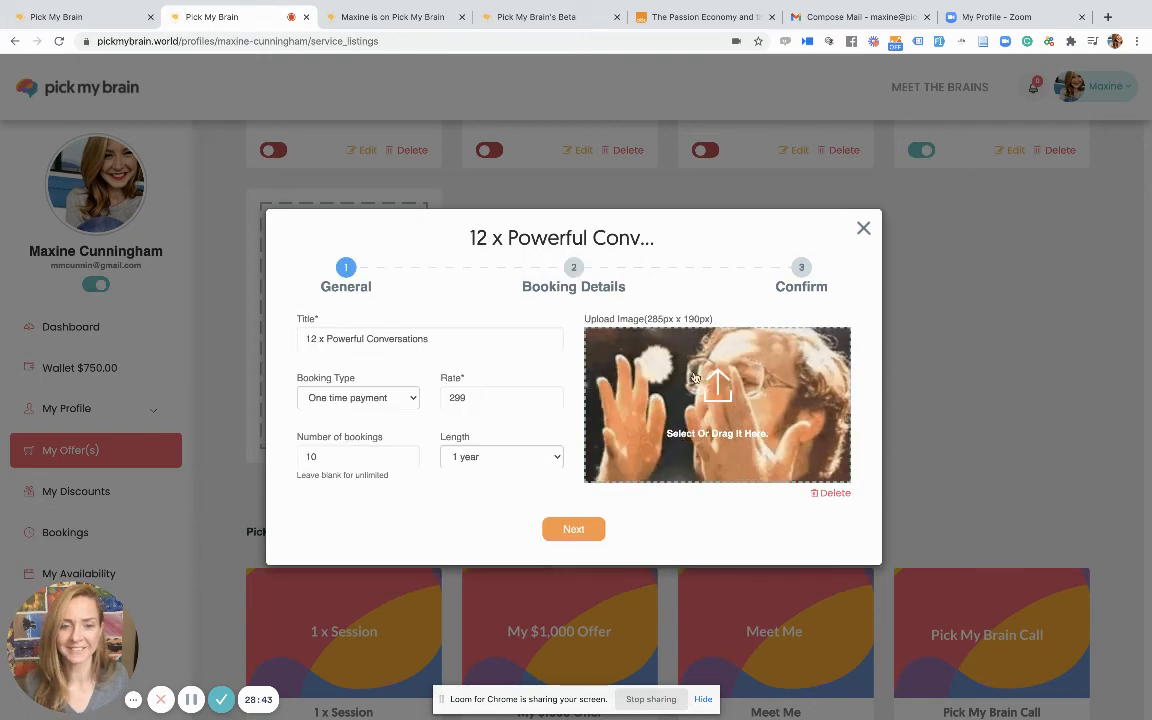
# Replace the offer image with the Zoom video-call screenshot and advance to Confirm.
pyautogui.click(695, 376)
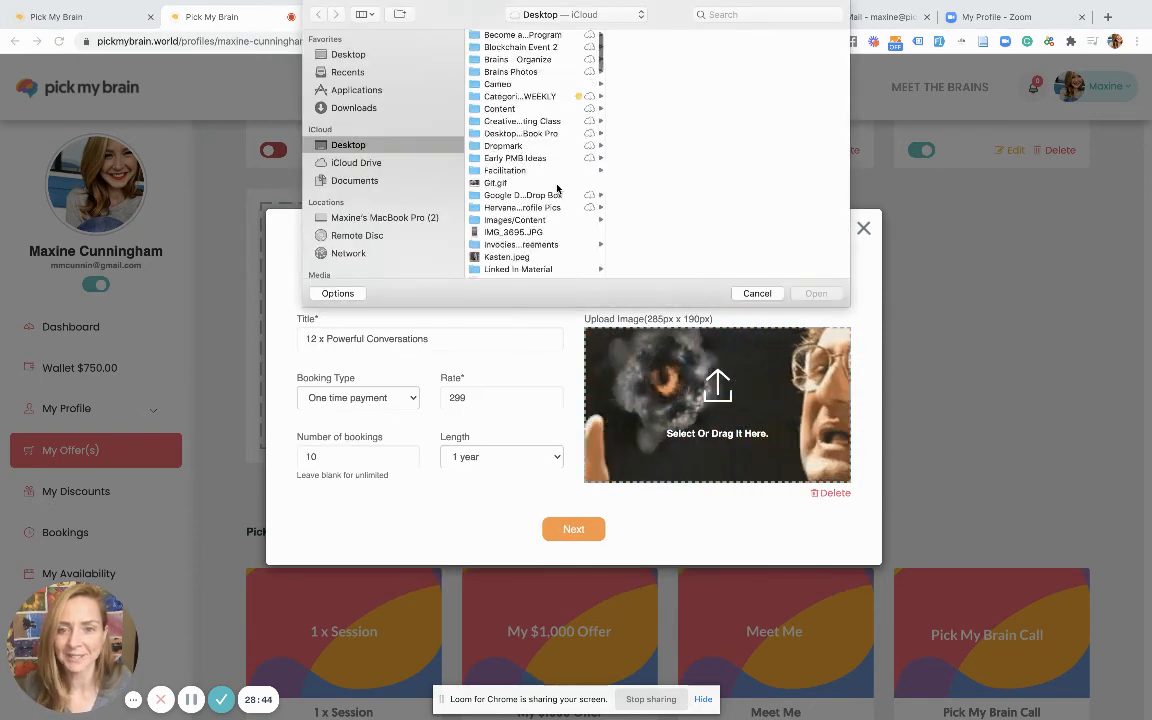
pyautogui.scroll(-10, 557, 188)
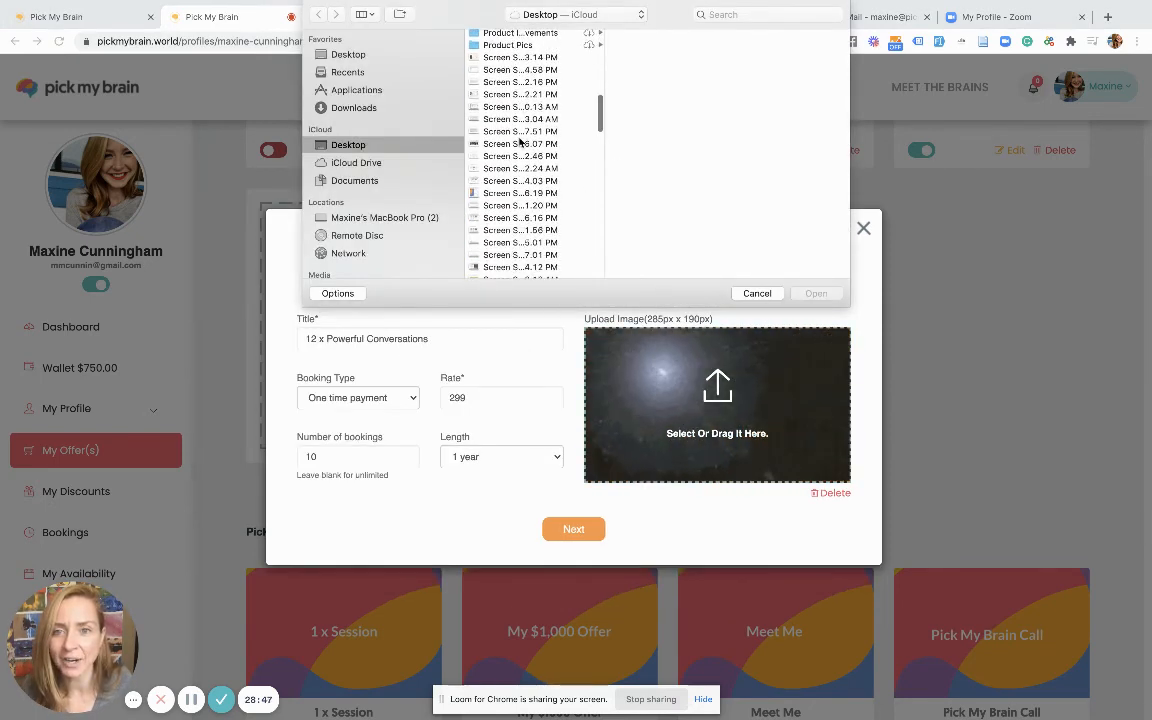
pyautogui.click(520, 143)
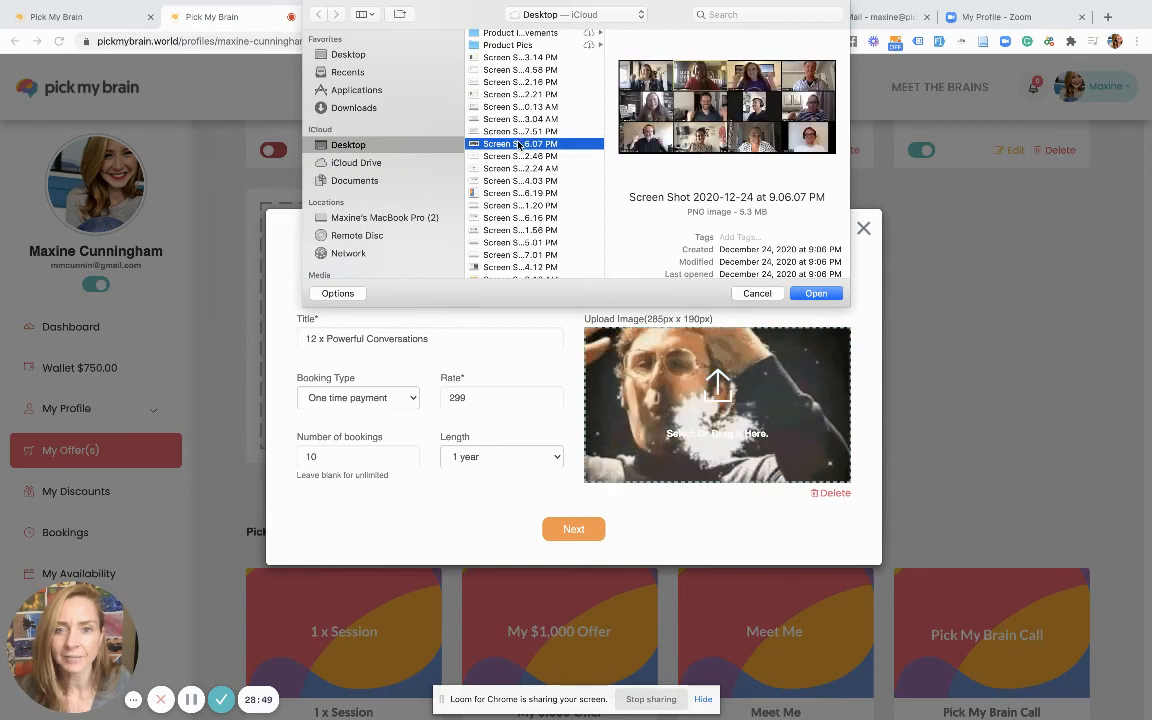
pyautogui.doubleClick(521, 146)
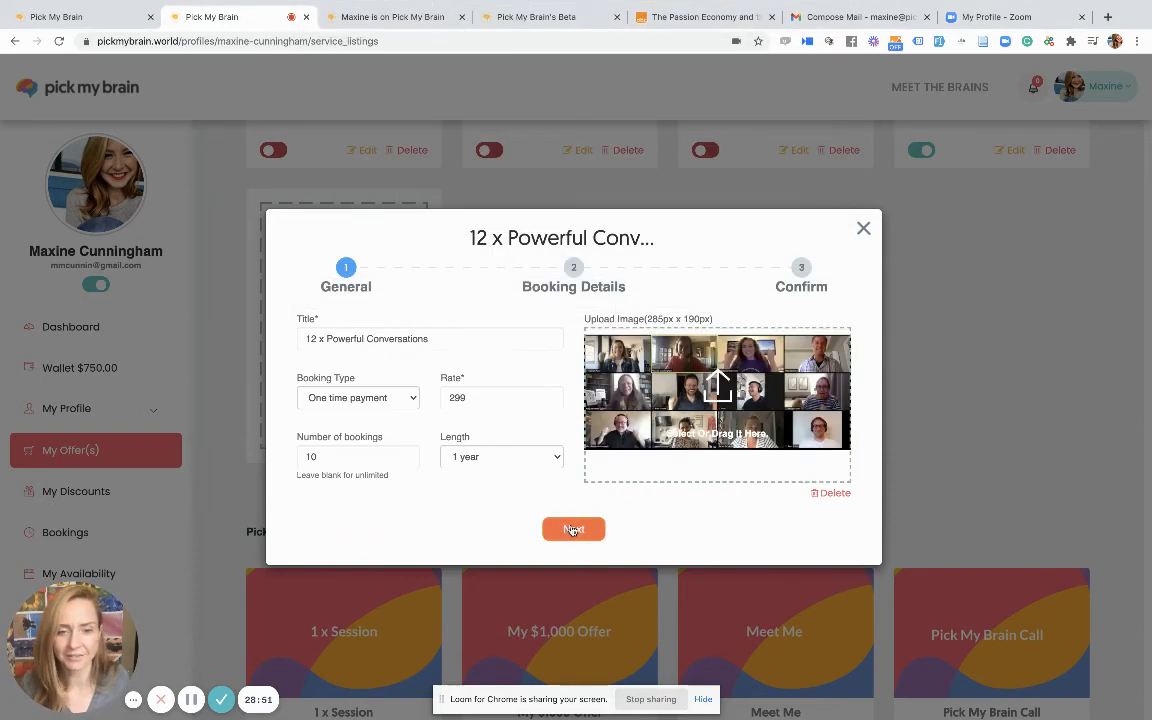
pyautogui.click(573, 530)
pyautogui.click(598, 555)
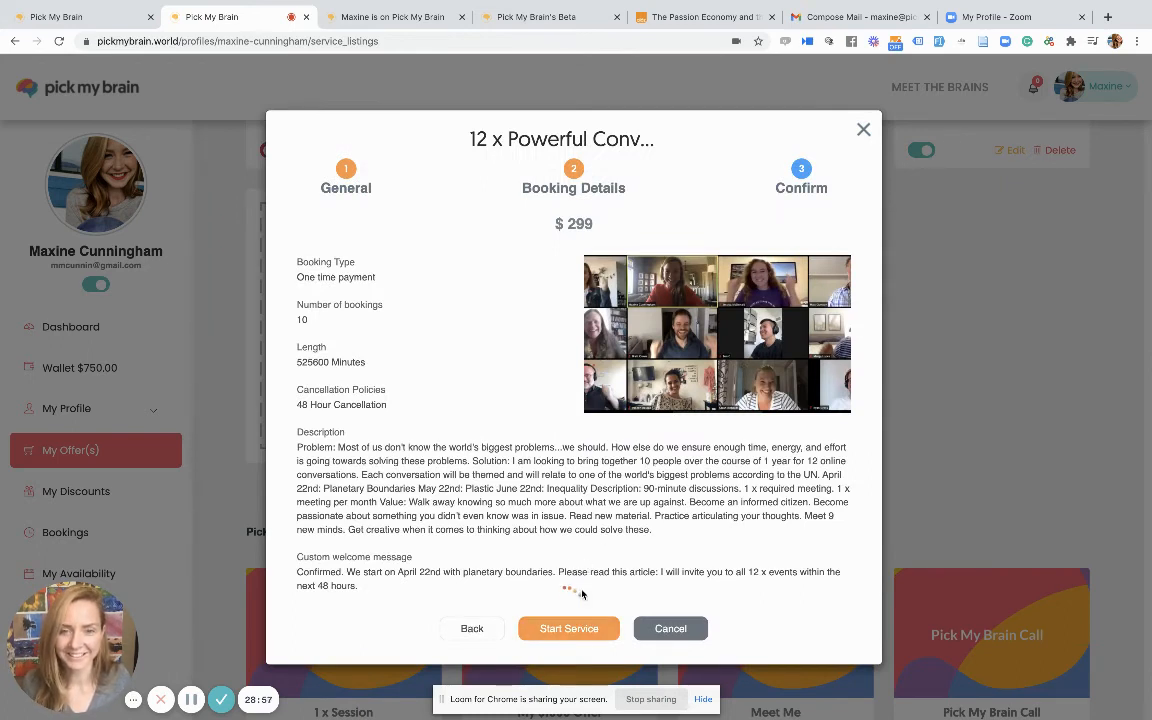
# Start the service for 12 x Powerful Conversations and toggle it on in My Offers.
pyautogui.moveTo(288, 459); pyautogui.dragTo(288, 456)
pyautogui.click(288, 456)
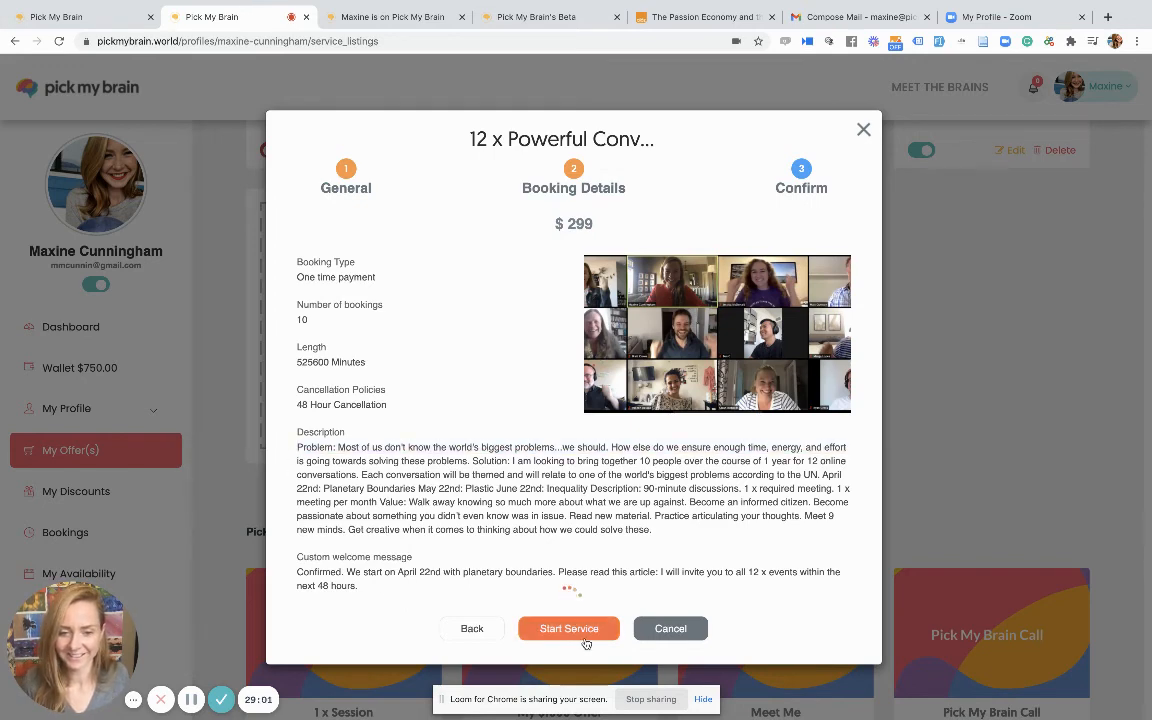
pyautogui.click(404, 41)
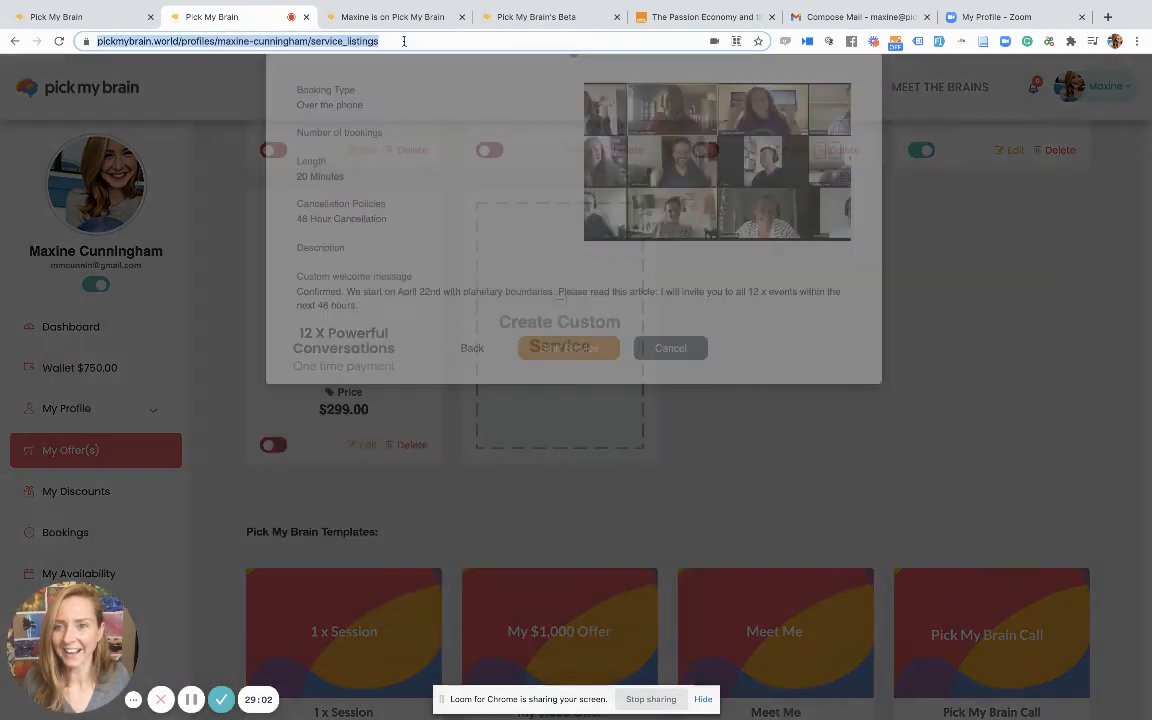
pyautogui.click(760, 357)
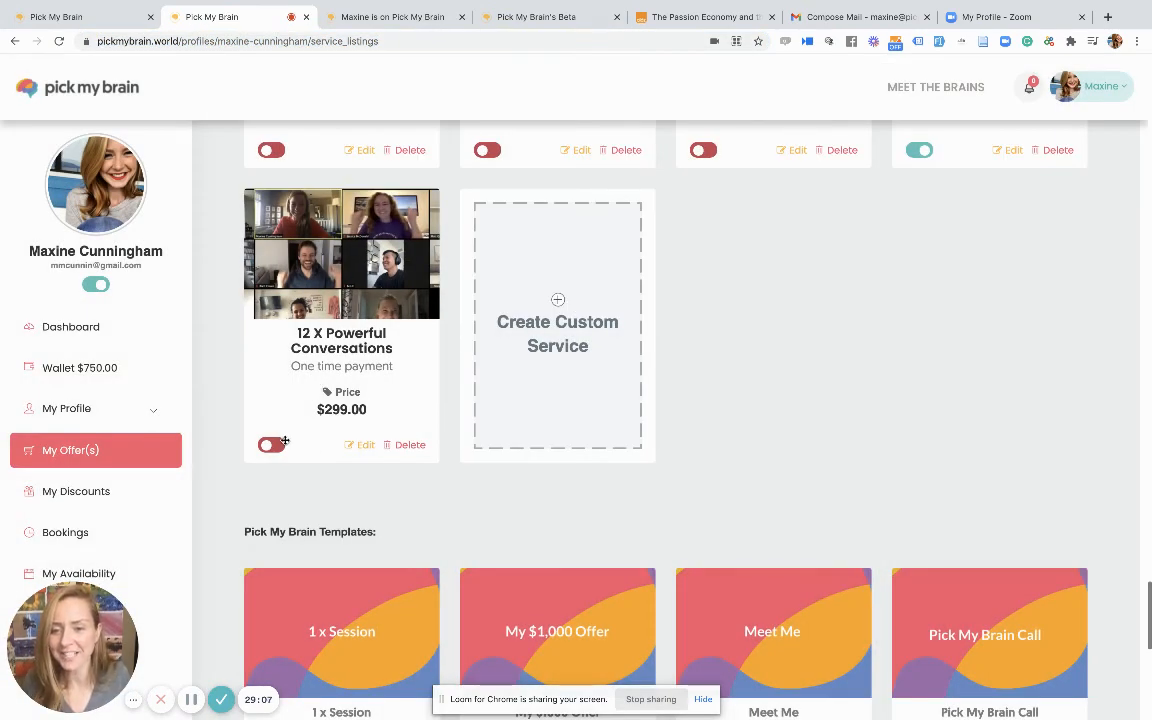
pyautogui.click(276, 448)
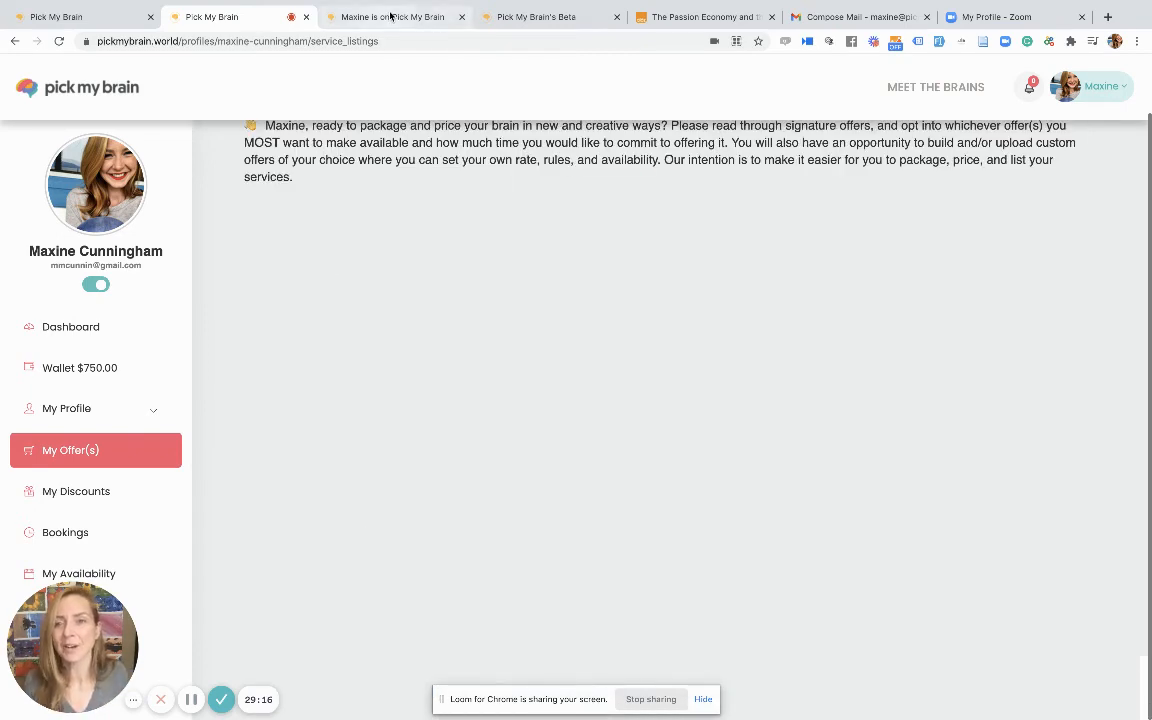
# Reload the public profile and copy the $299 offer's booking link from Share.
pyautogui.click(352, 17)
pyautogui.click(374, 41)
pyautogui.press('Return')
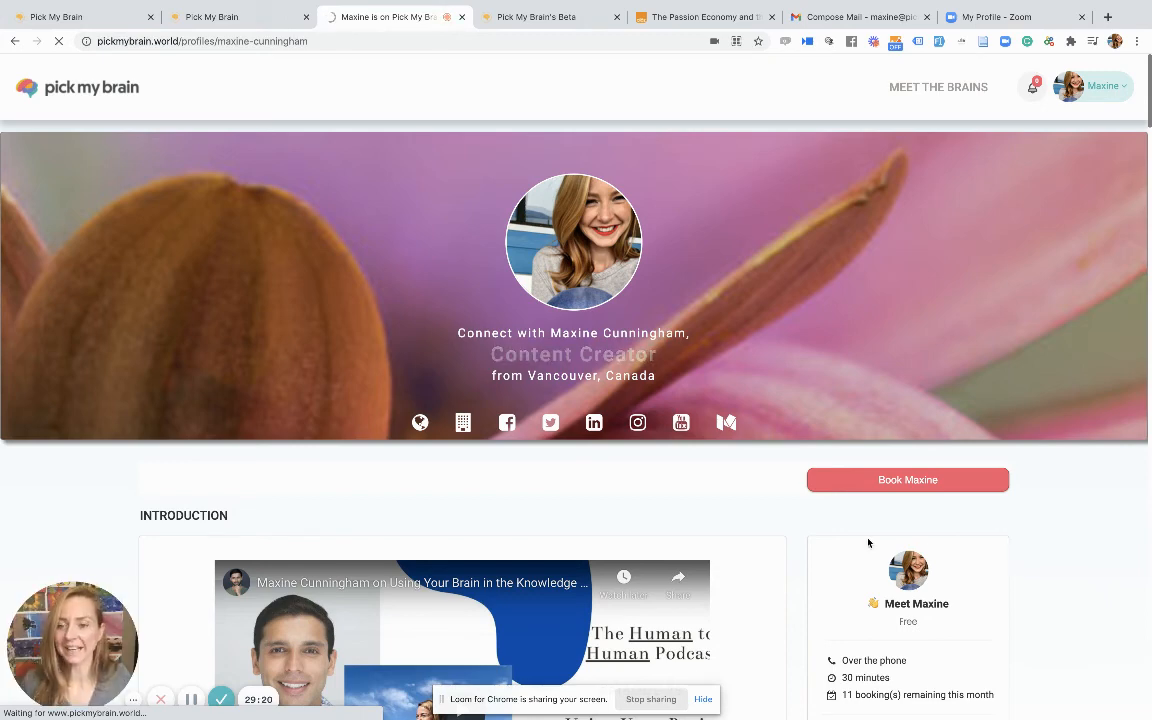
pyautogui.scroll(-1, 866, 545)
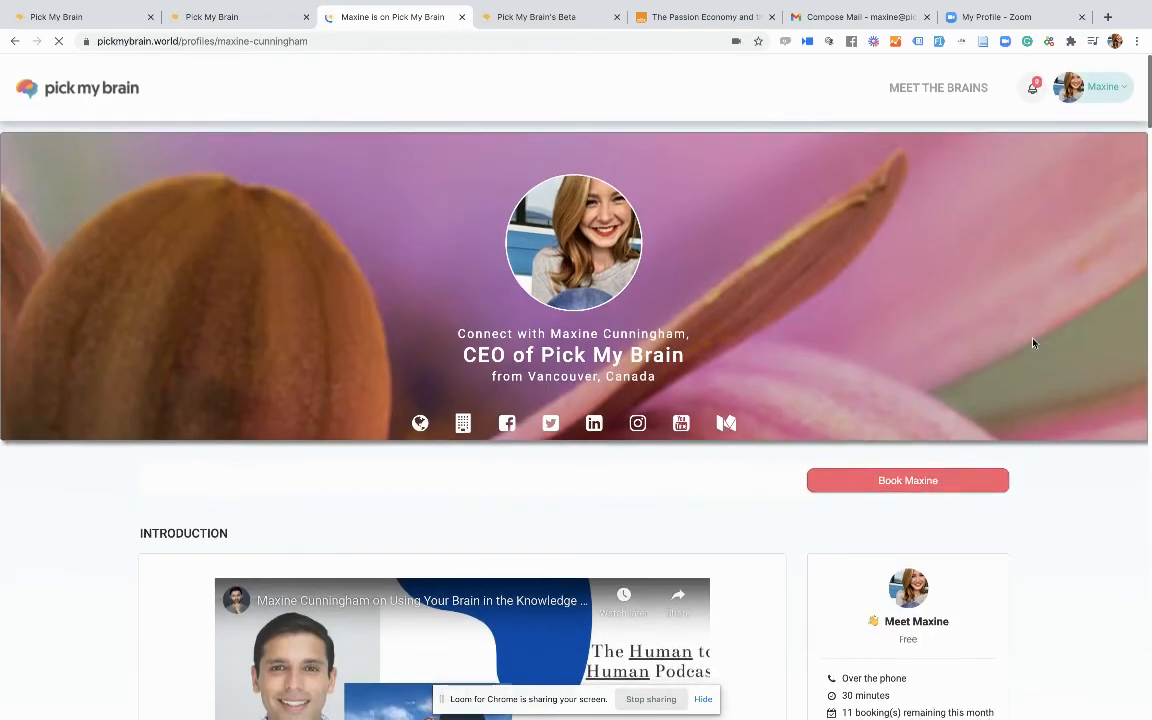
pyautogui.scroll(-8, 1000, 527)
pyautogui.scroll(-5, 1000, 530)
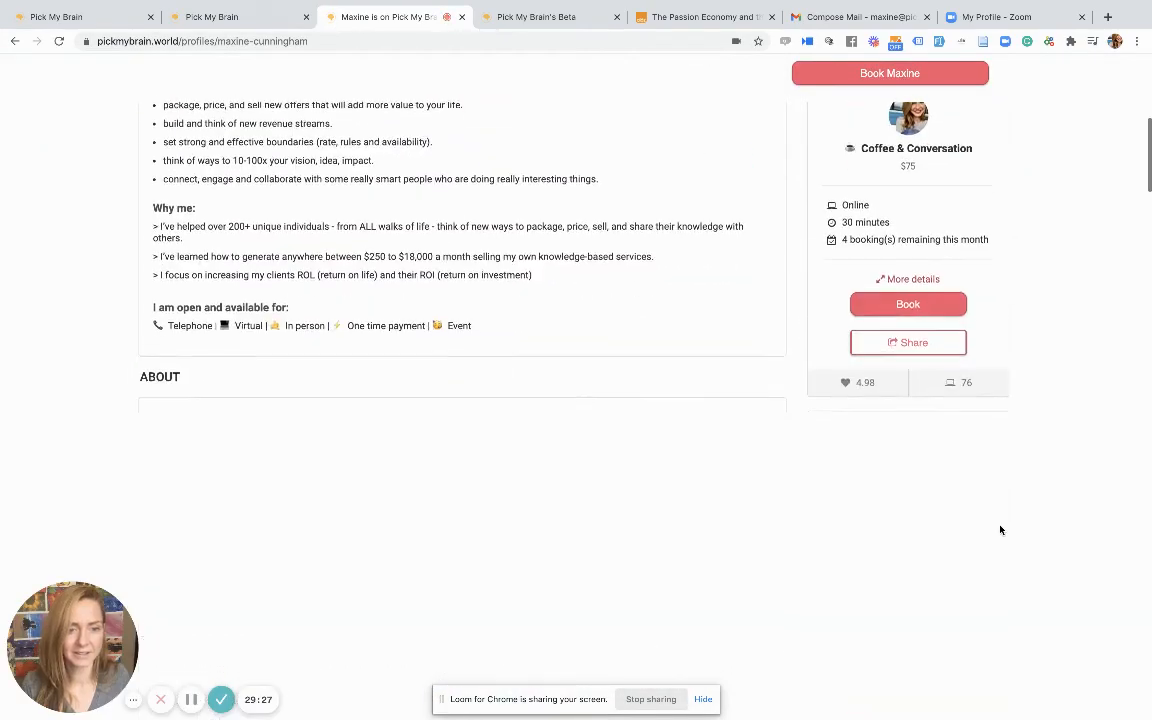
pyautogui.scroll(-8, 1000, 530)
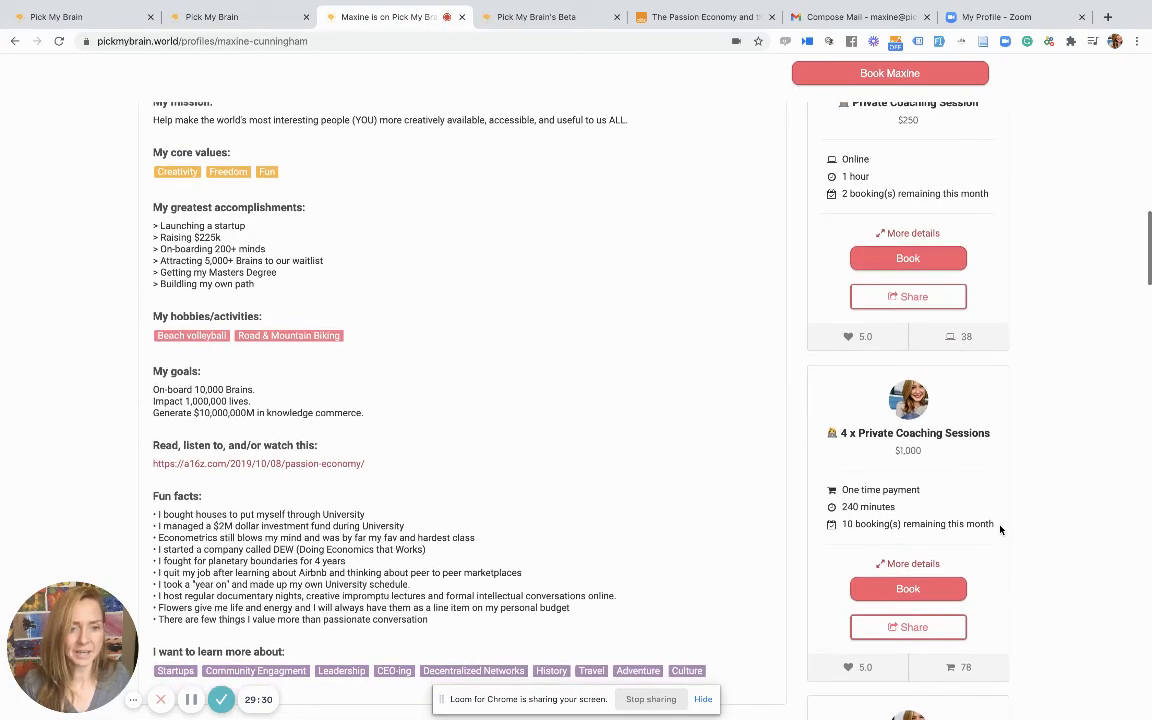
pyautogui.scroll(-6, 1000, 530)
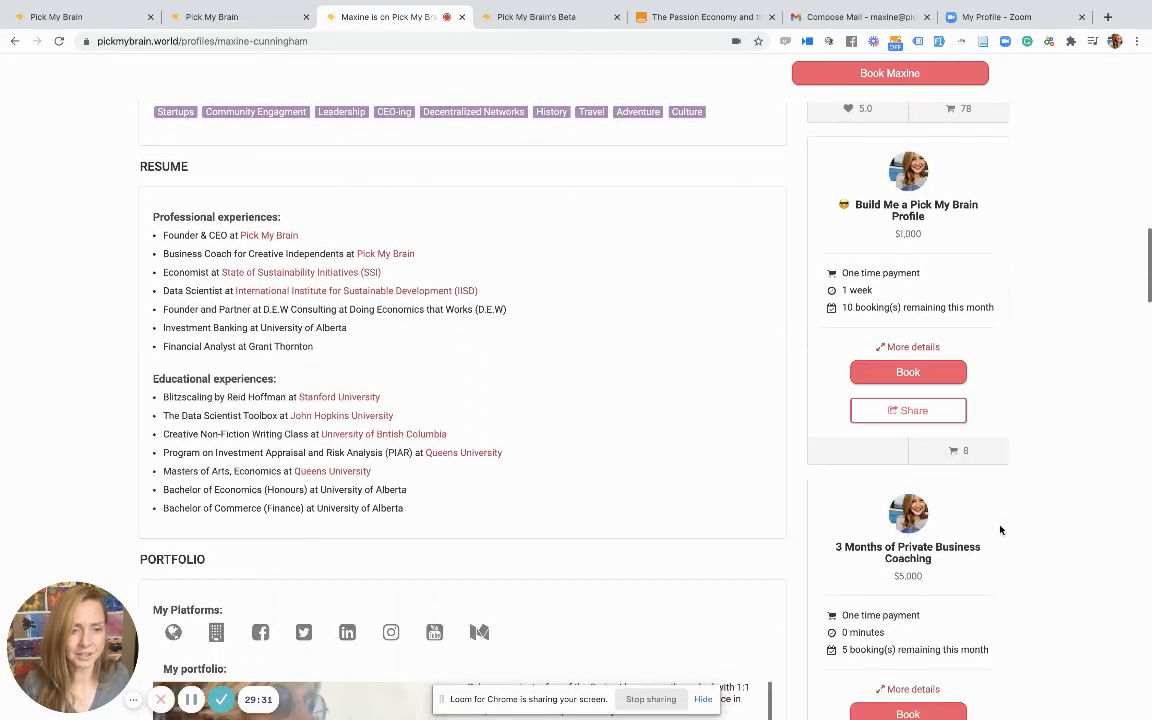
pyautogui.scroll(-6, 1000, 530)
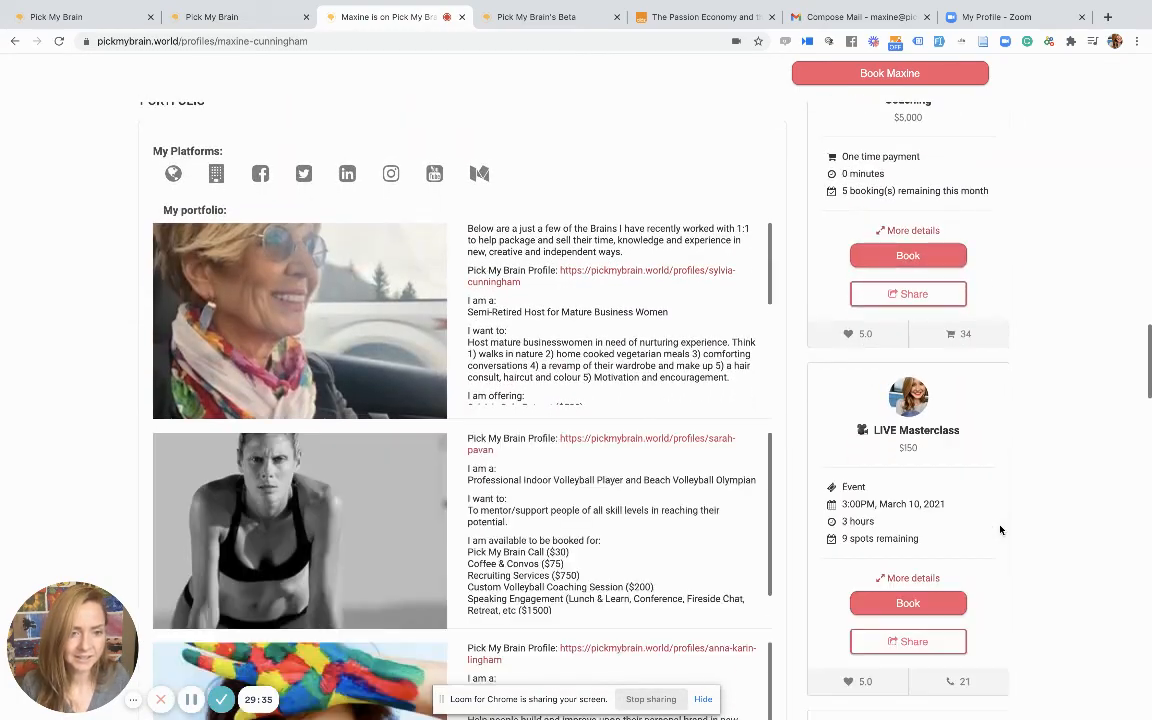
pyautogui.scroll(-6, 1000, 530)
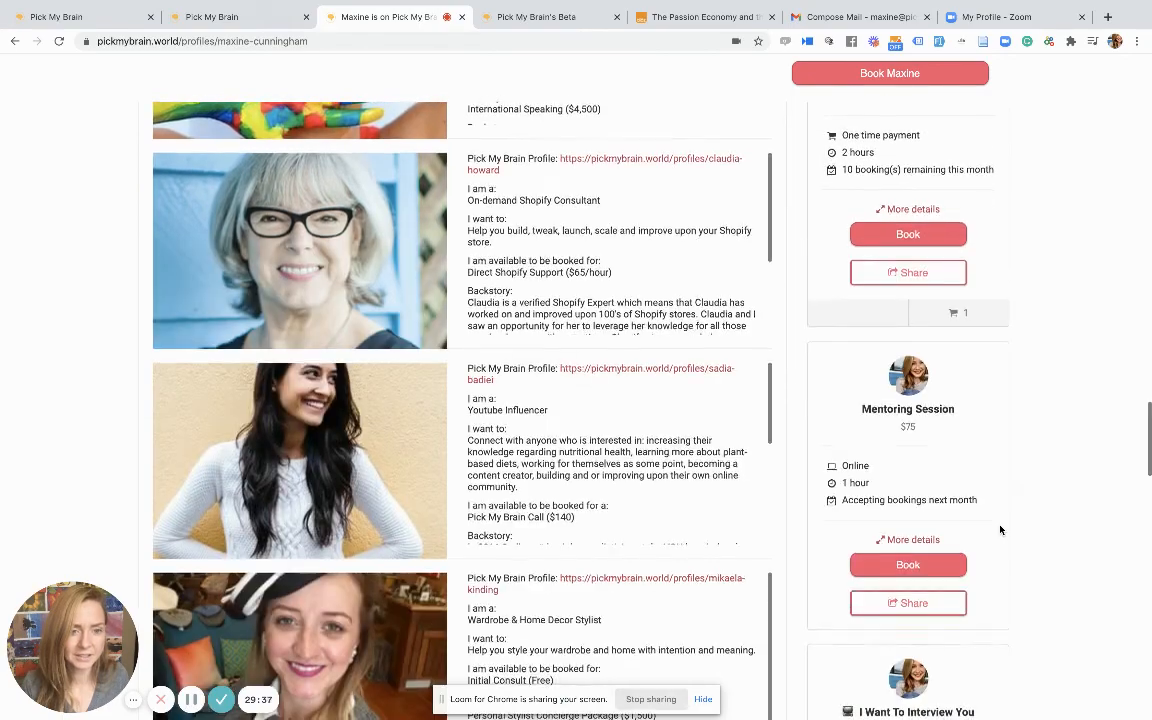
pyautogui.scroll(-8, 1000, 530)
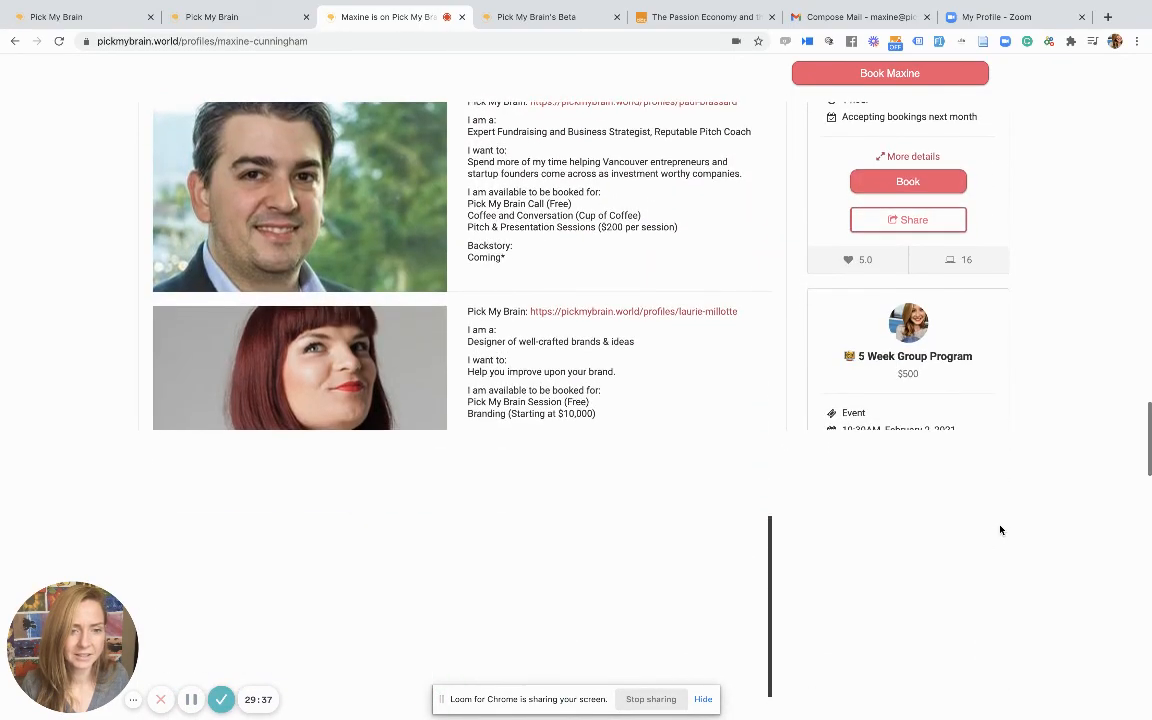
pyautogui.scroll(-5, 1000, 530)
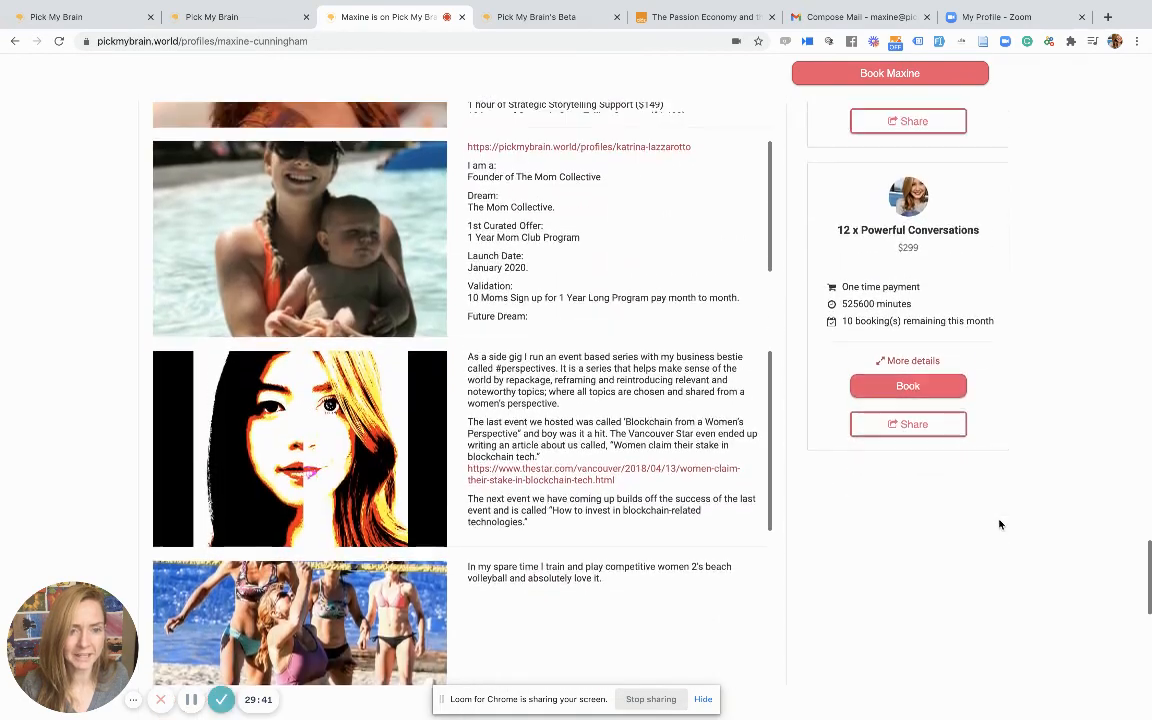
pyautogui.click(919, 427)
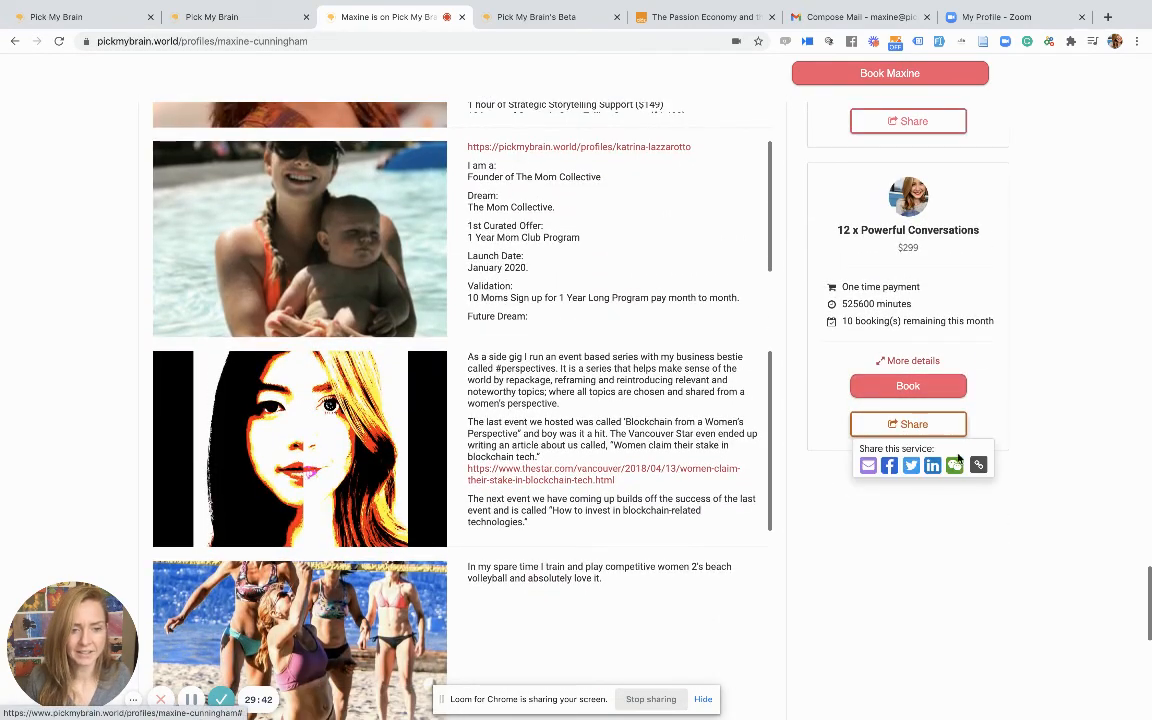
pyautogui.click(978, 467)
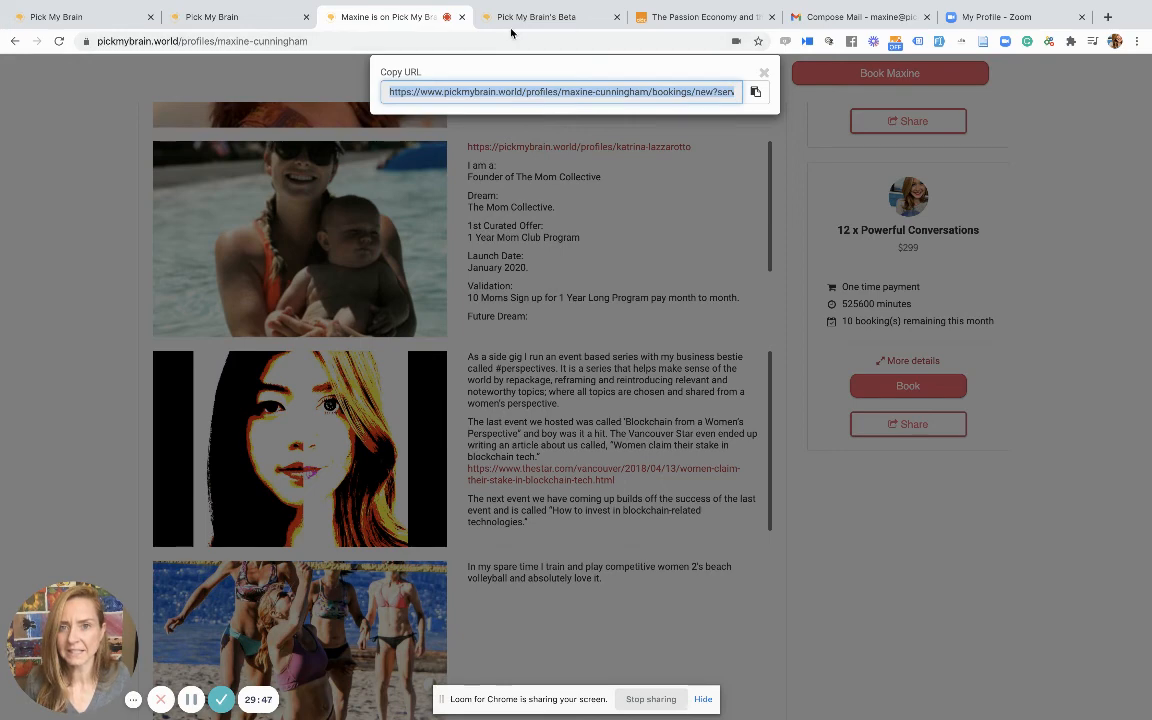
# Paste the booking link into the Zoom tab's address bar and load it.
pyautogui.click(995, 17)
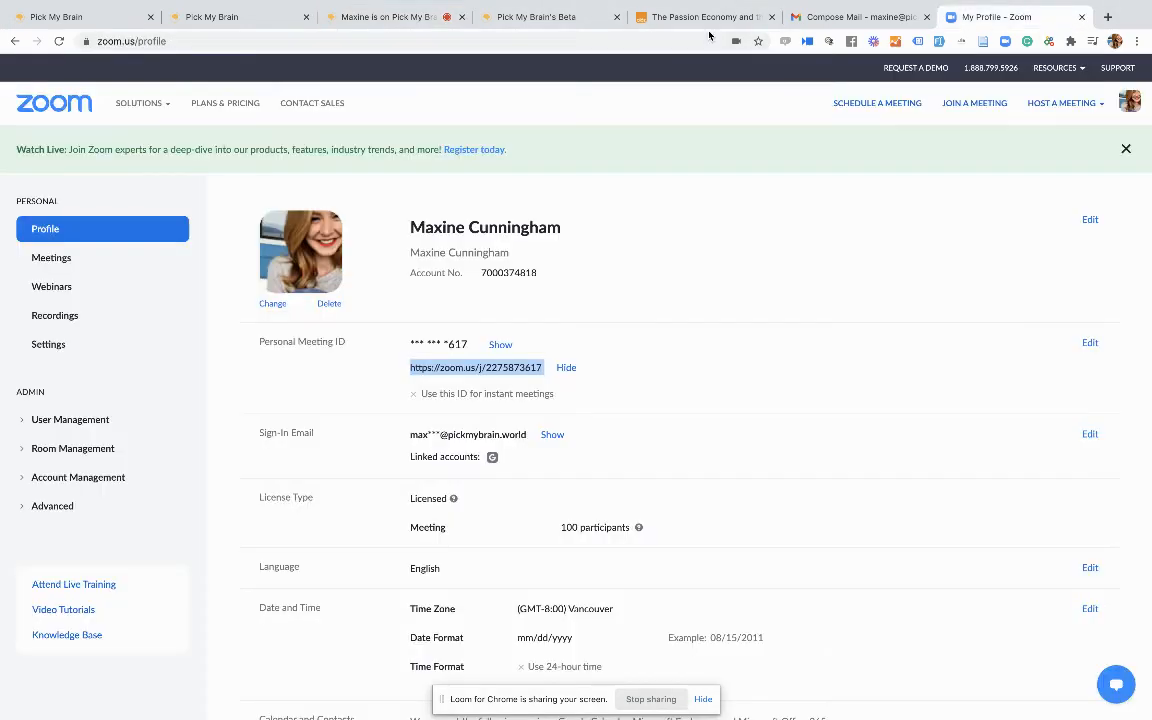
pyautogui.doubleClick(653, 36)
pyautogui.hotkey('ctrl', 'a')
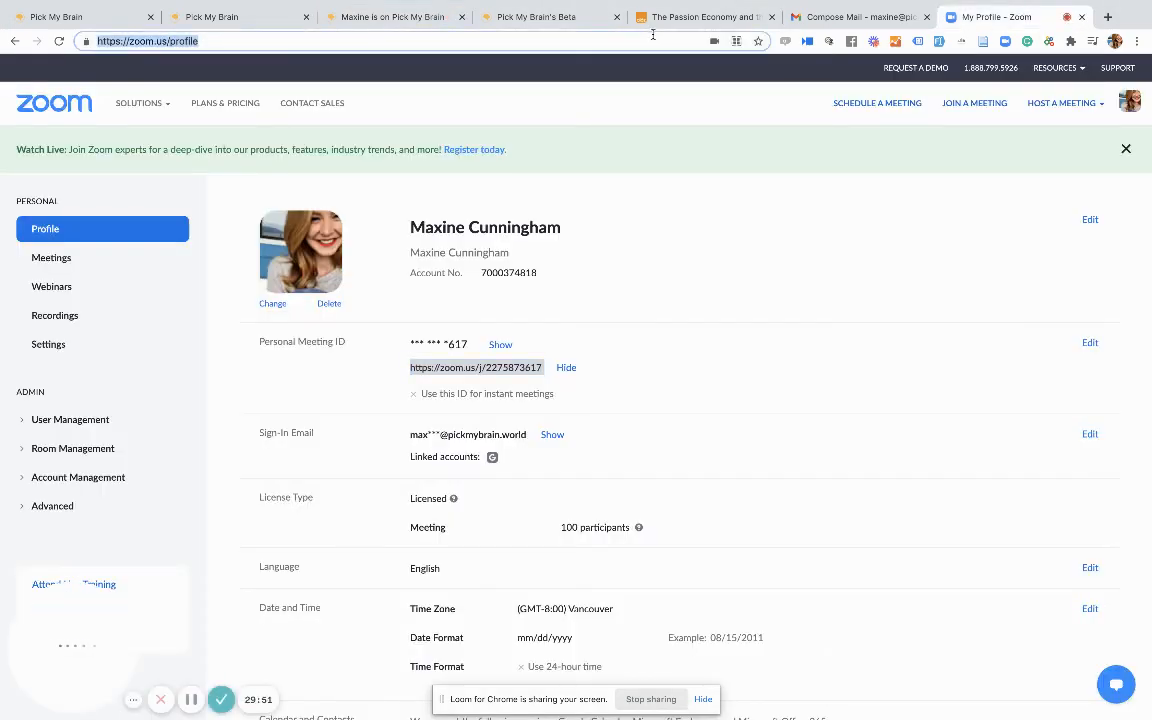
pyautogui.write('https://www.pickmybrain.world/profiles/maxine-cunningham/bookings/new?service_id=5443')
pyautogui.press('Return')
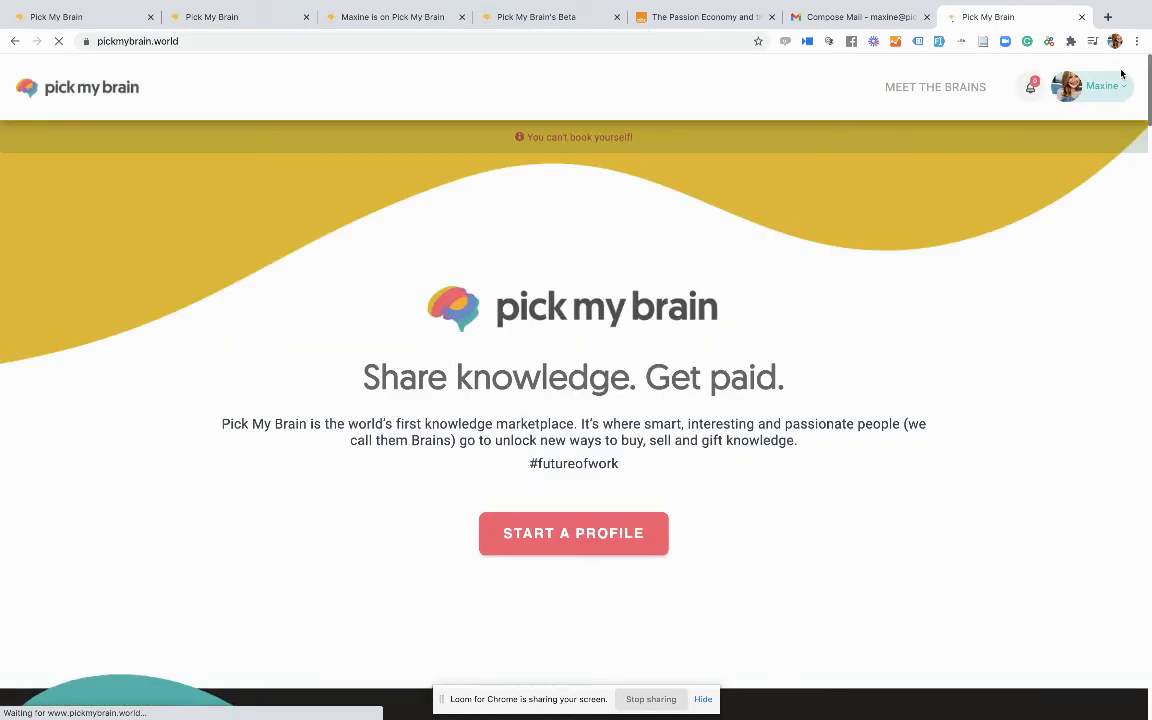
# Log out and load the offer's booking link as a visitor.
pyautogui.click(1098, 86)
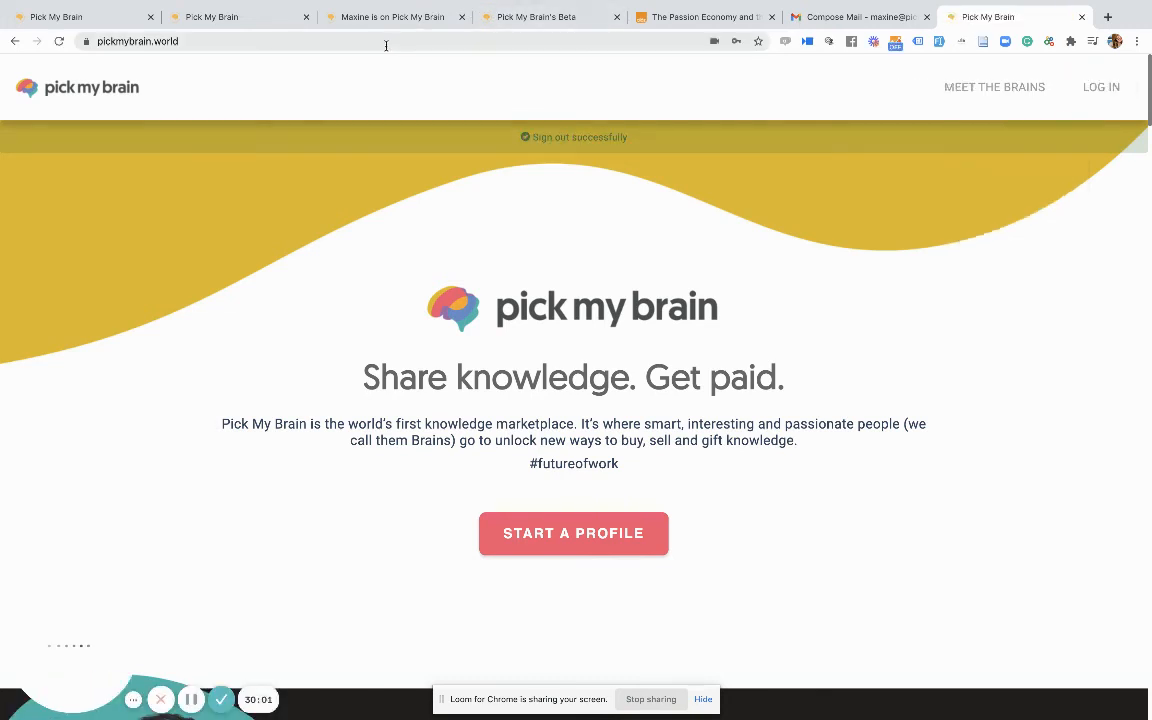
pyautogui.click(386, 45)
pyautogui.write('pickmybrain.world/profiles/maxine-cunningham/bookings/new?service_id=5443')
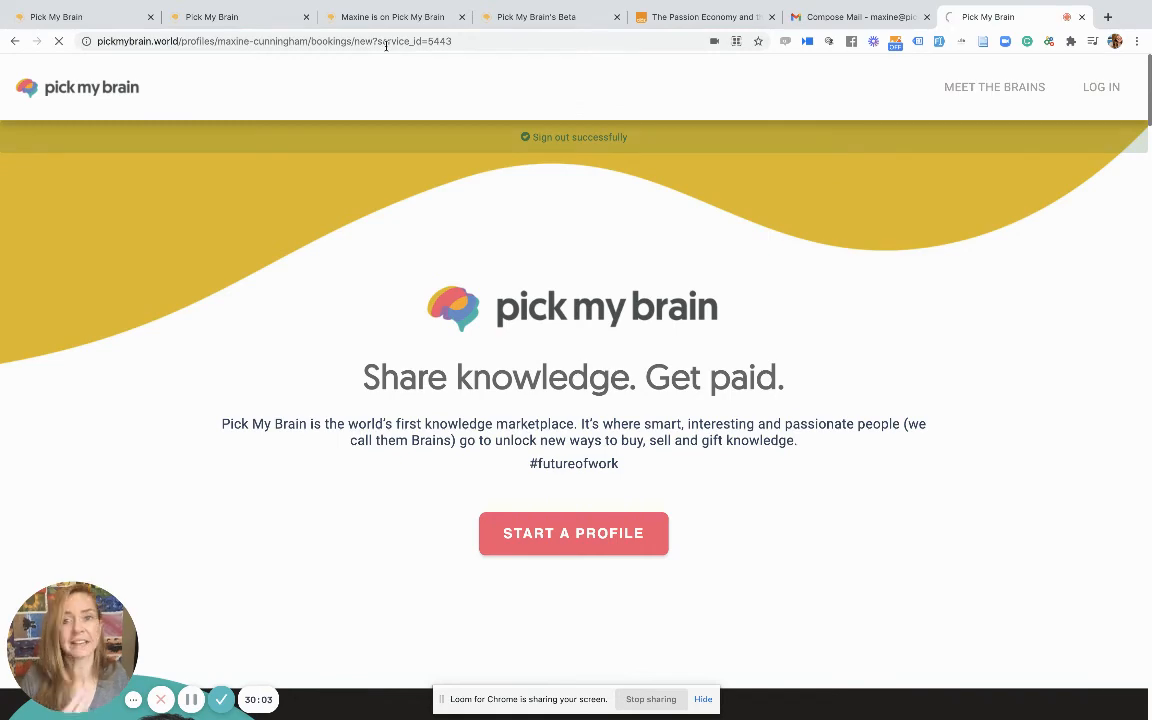
pyautogui.press('Return')
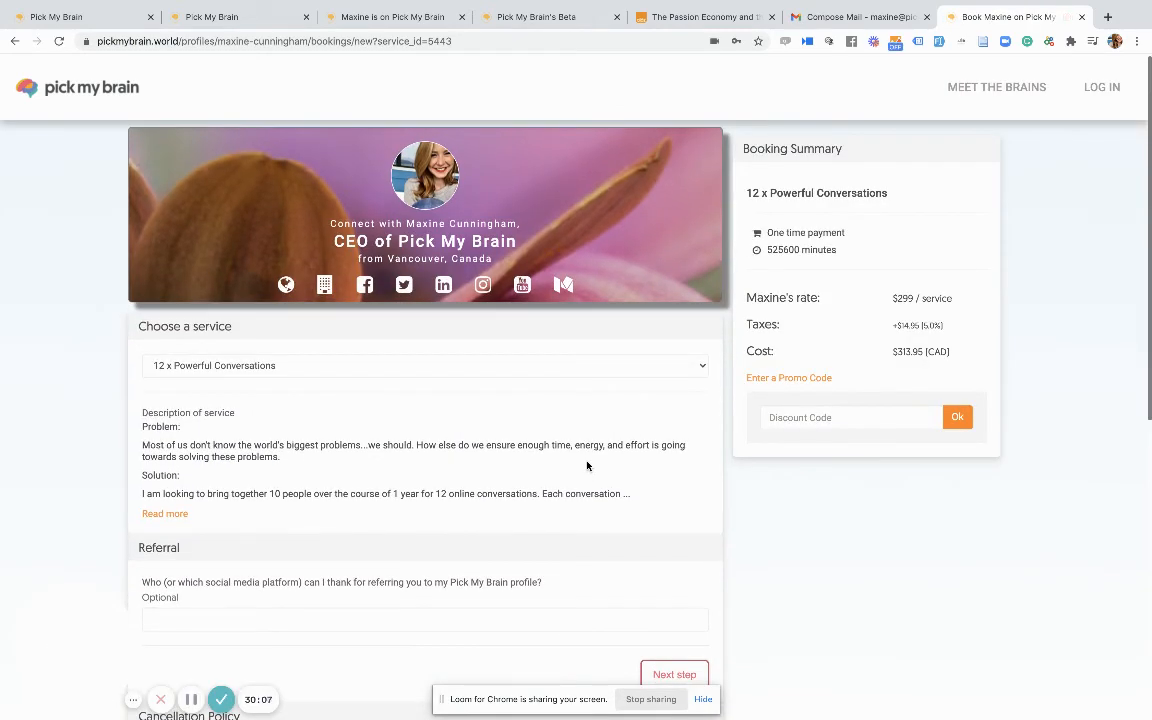
# Expand the offer's full description with Read more and review it.
pyautogui.scroll(-1, 400, 490)
pyautogui.click(164, 493)
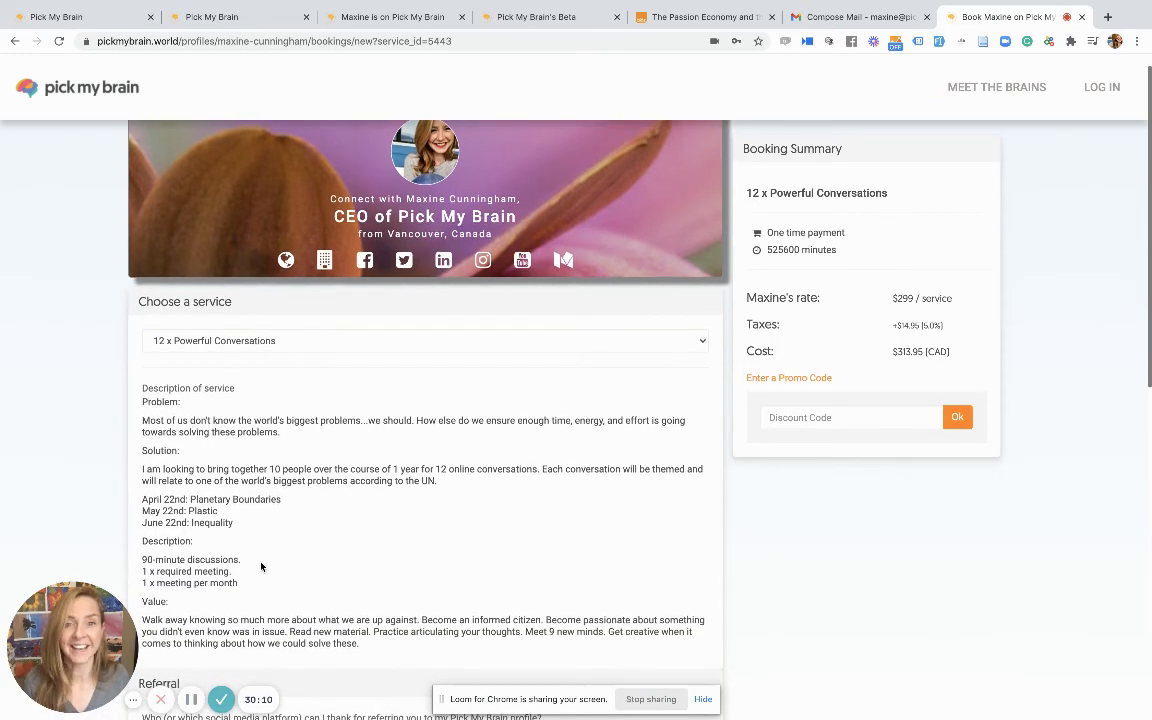
pyautogui.scroll(-1, 267, 546)
pyautogui.scroll(1, 267, 546)
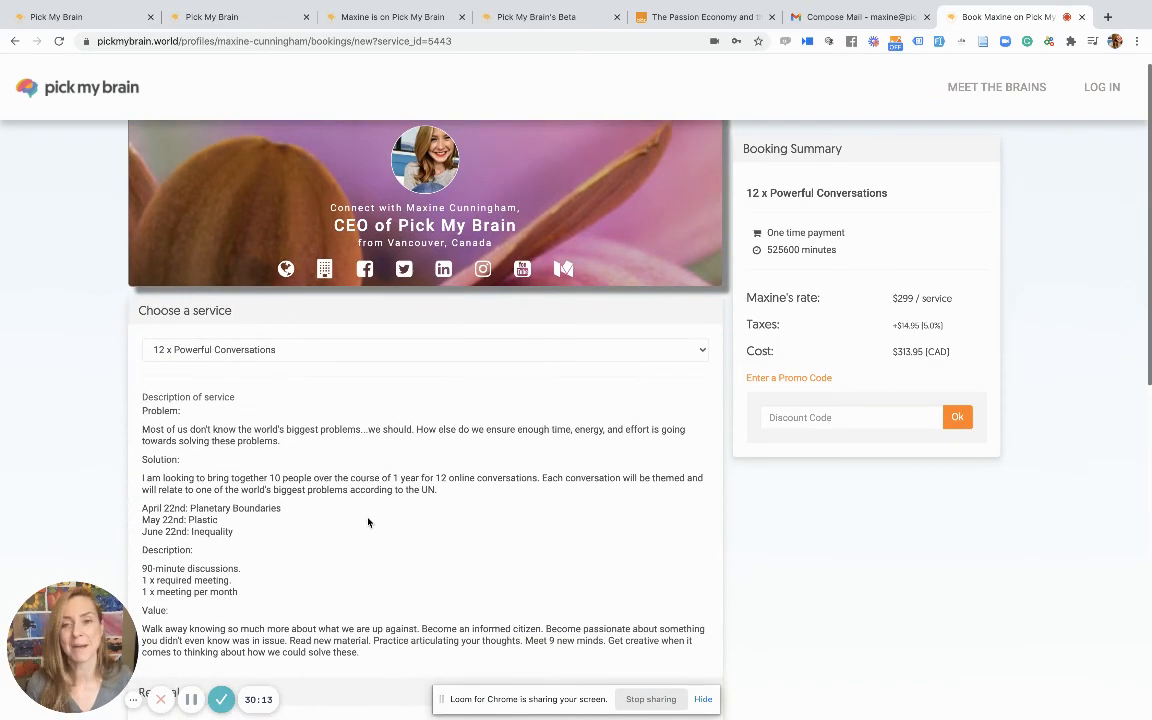
pyautogui.scroll(-2, 368, 523)
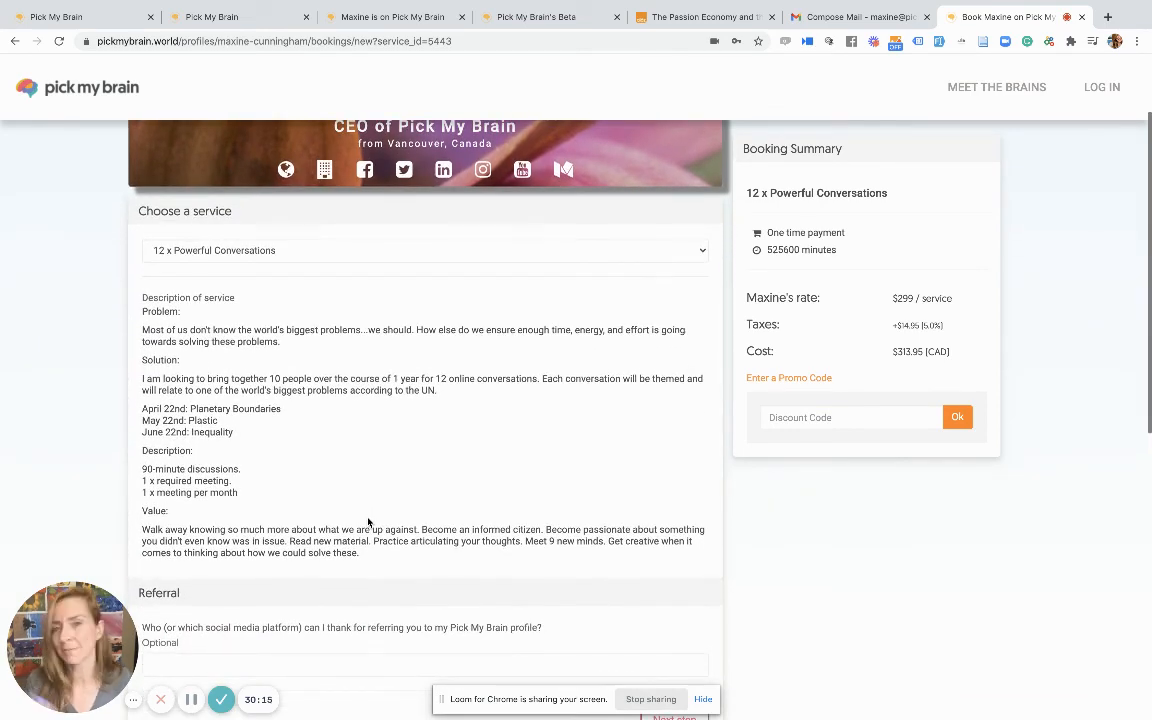
pyautogui.scroll(1, 436, 445)
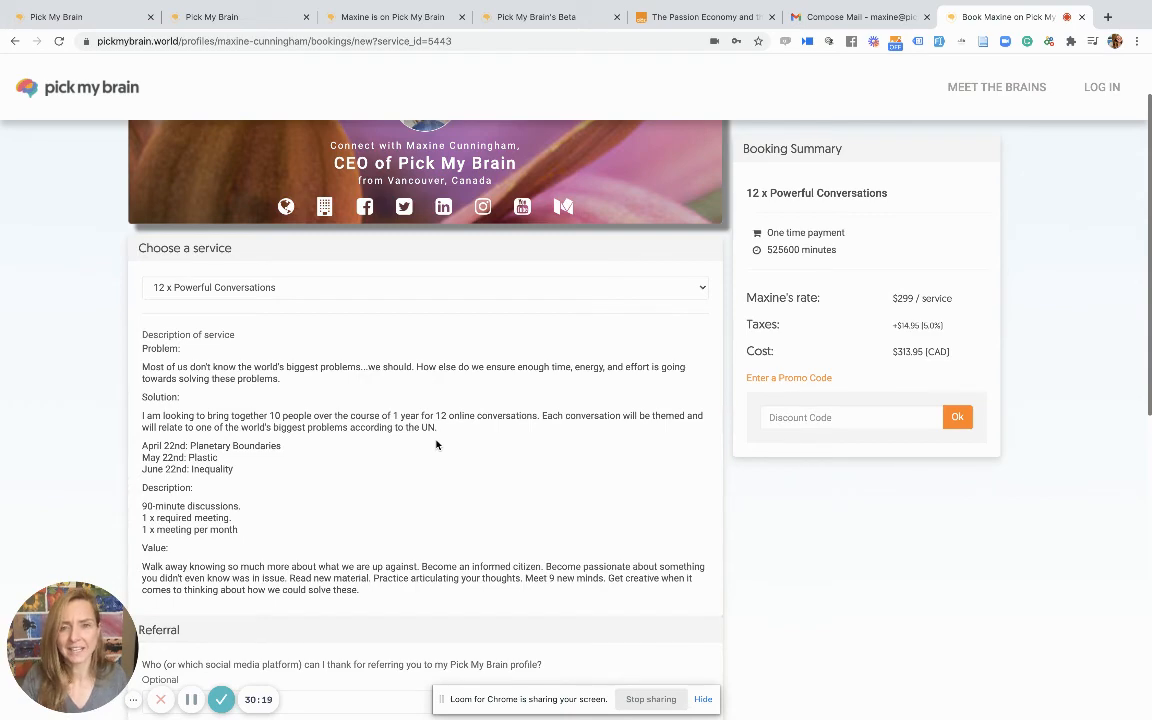
pyautogui.scroll(-1, 425, 400)
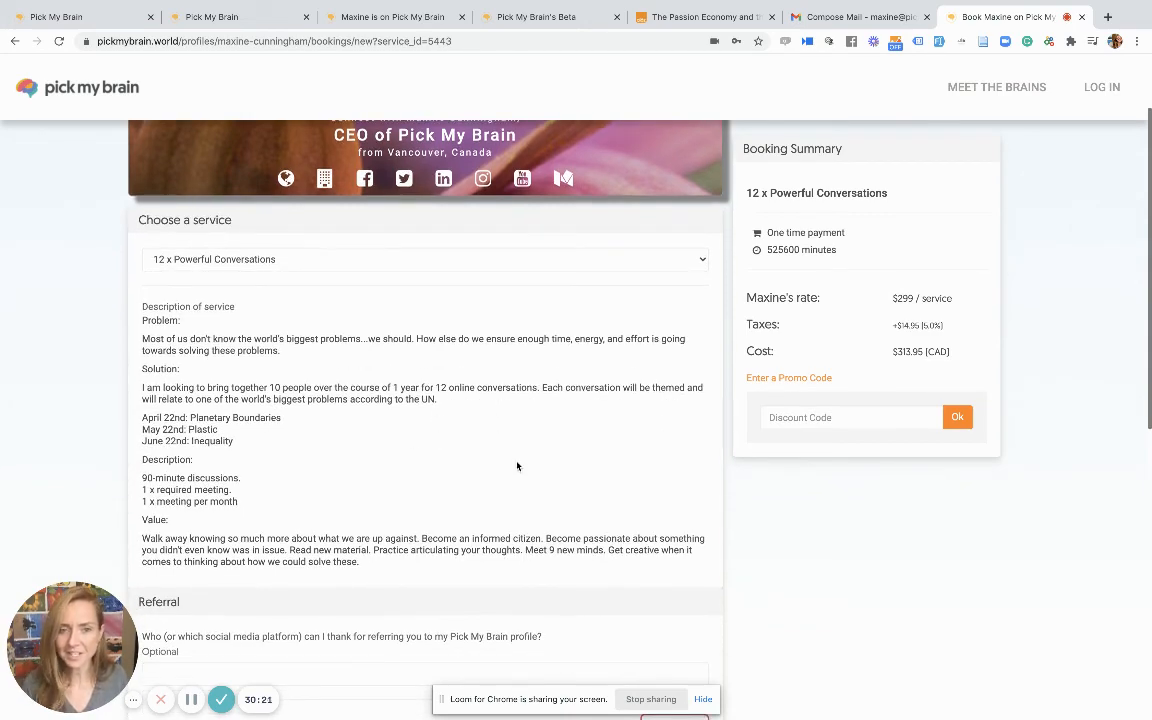
pyautogui.scroll(2, 520, 440)
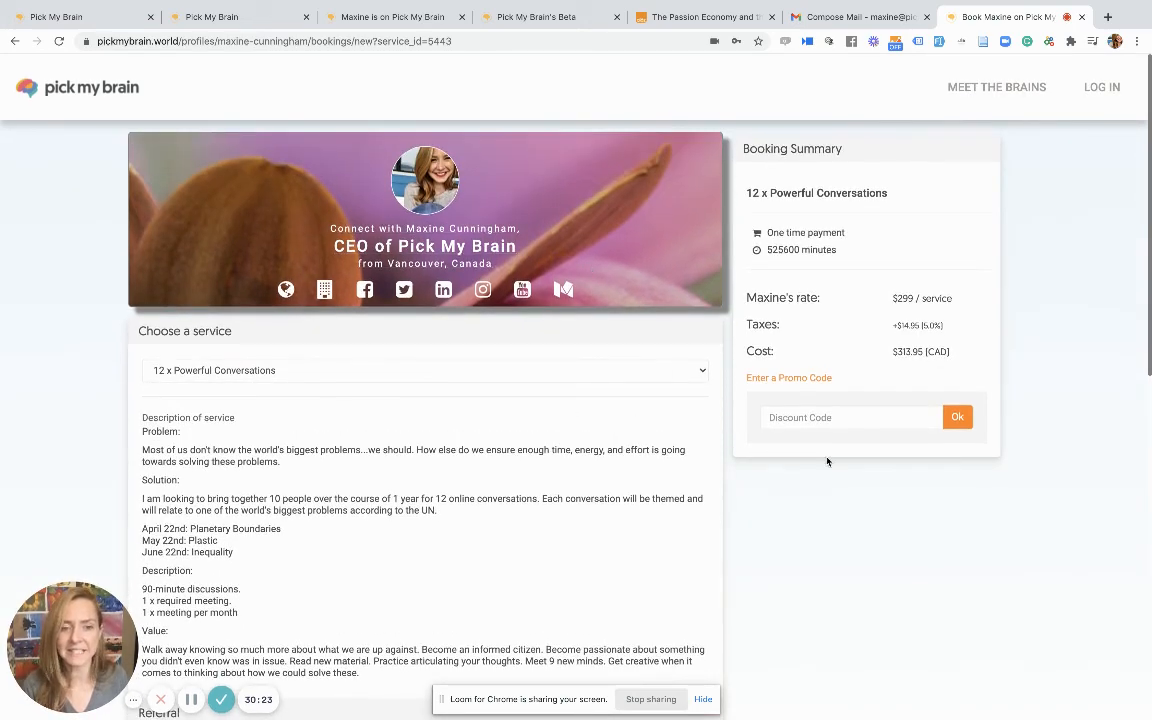
# Apply the promo code 'Exchange' to the booking, retyping it once.
pyautogui.click(786, 418)
pyautogui.write('Exchange')
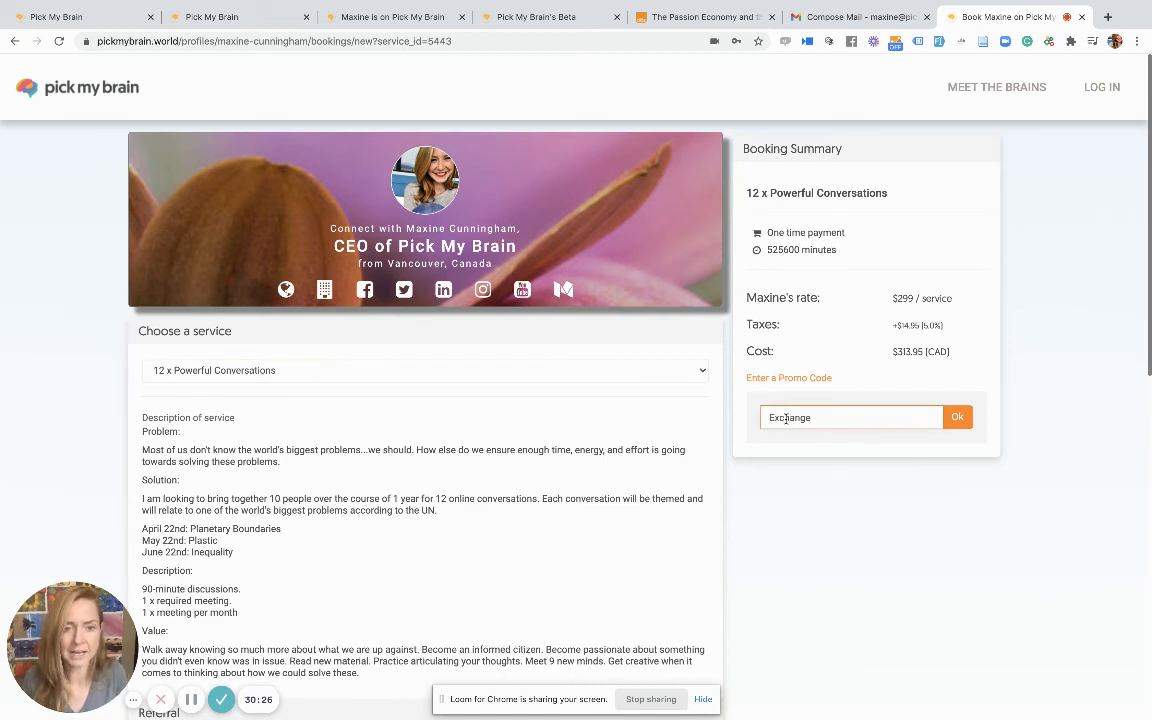
pyautogui.click(957, 416)
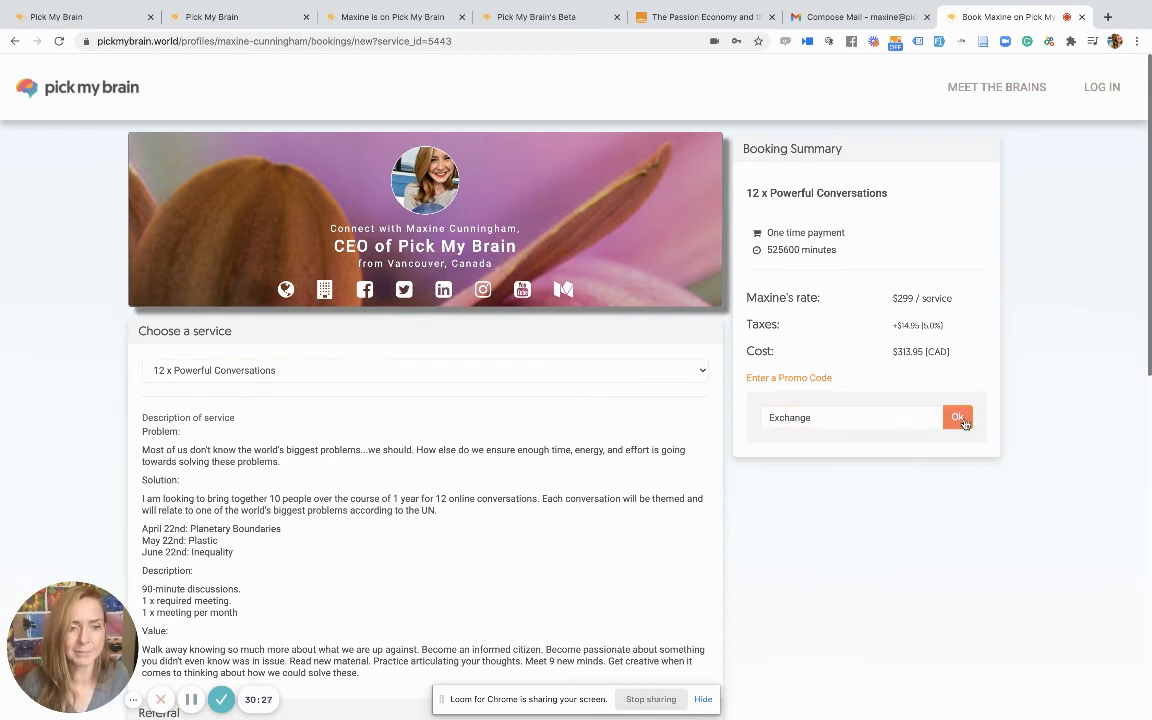
pyautogui.doubleClick(825, 430)
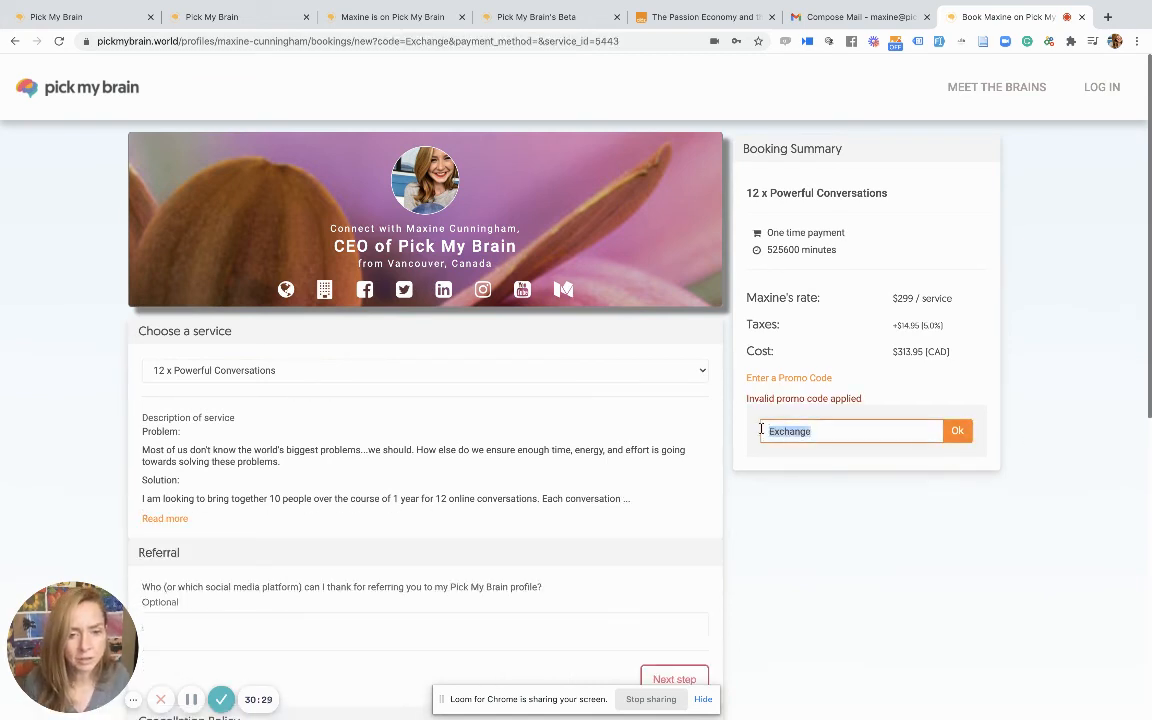
pyautogui.write('Exchna')
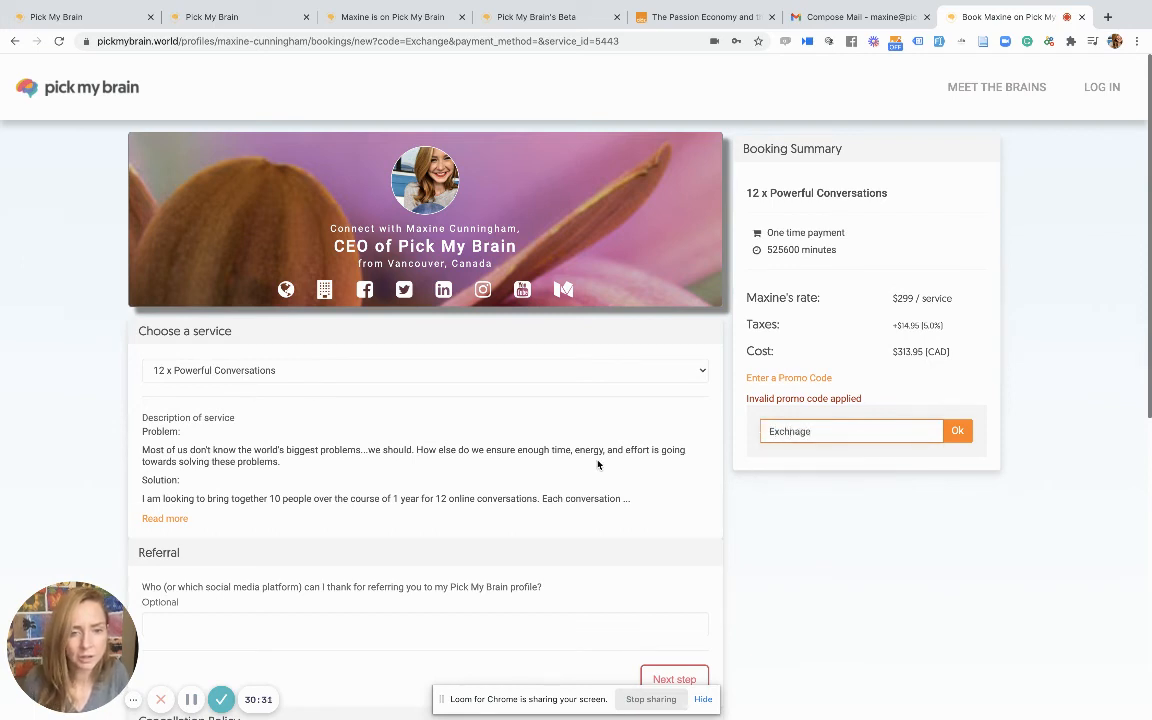
pyautogui.press('BackSpace')
pyautogui.press('BackSpace')
pyautogui.write('ange')
pyautogui.click(957, 431)
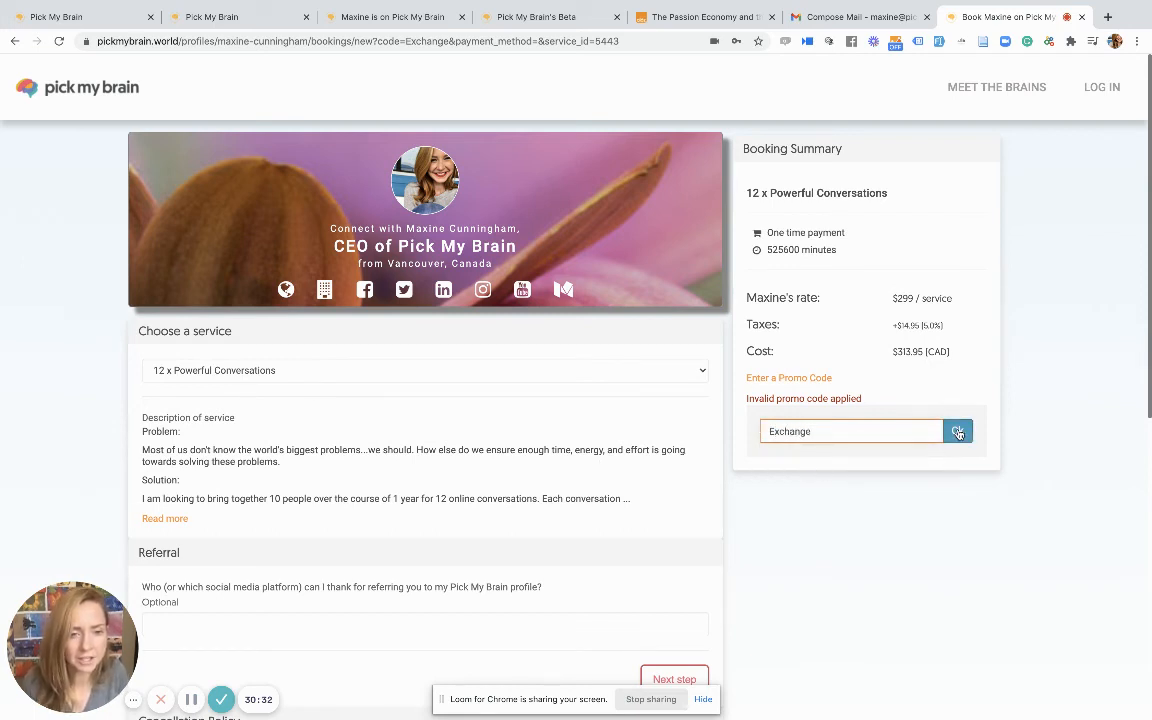
# Delete the rejected 'Exchange' code from the Discount Code field.
pyautogui.click(830, 432)
pyautogui.moveTo(830, 432); pyautogui.dragTo(770, 430)
pyautogui.press('BackSpace')
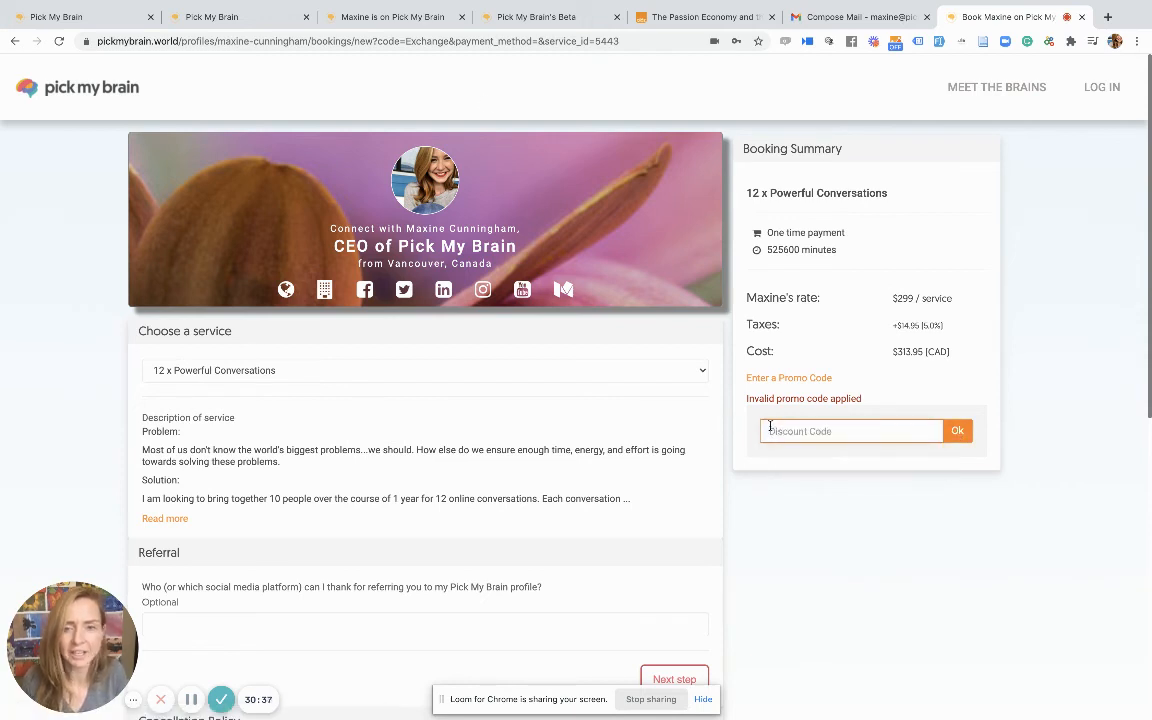
pyautogui.click(874, 598)
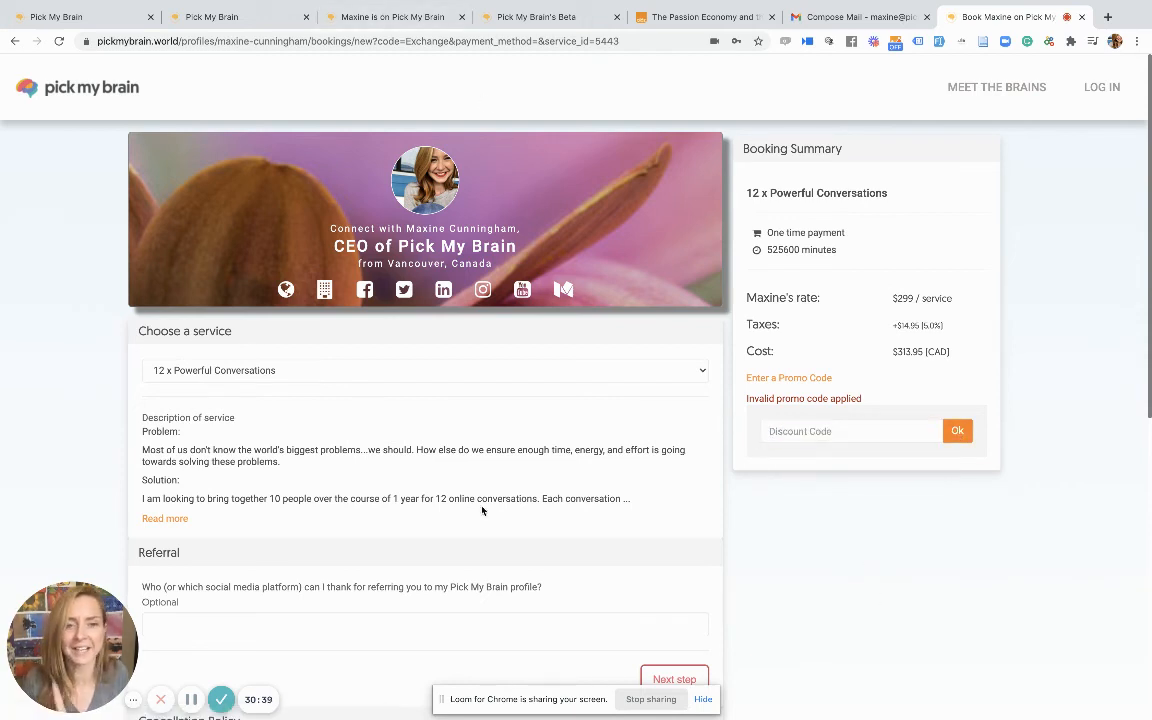
# Log in from the checkout, expand the description, and scroll to Payment Details with the saved card.
pyautogui.scroll(-2, 420, 500)
pyautogui.scroll(-5, 328, 437)
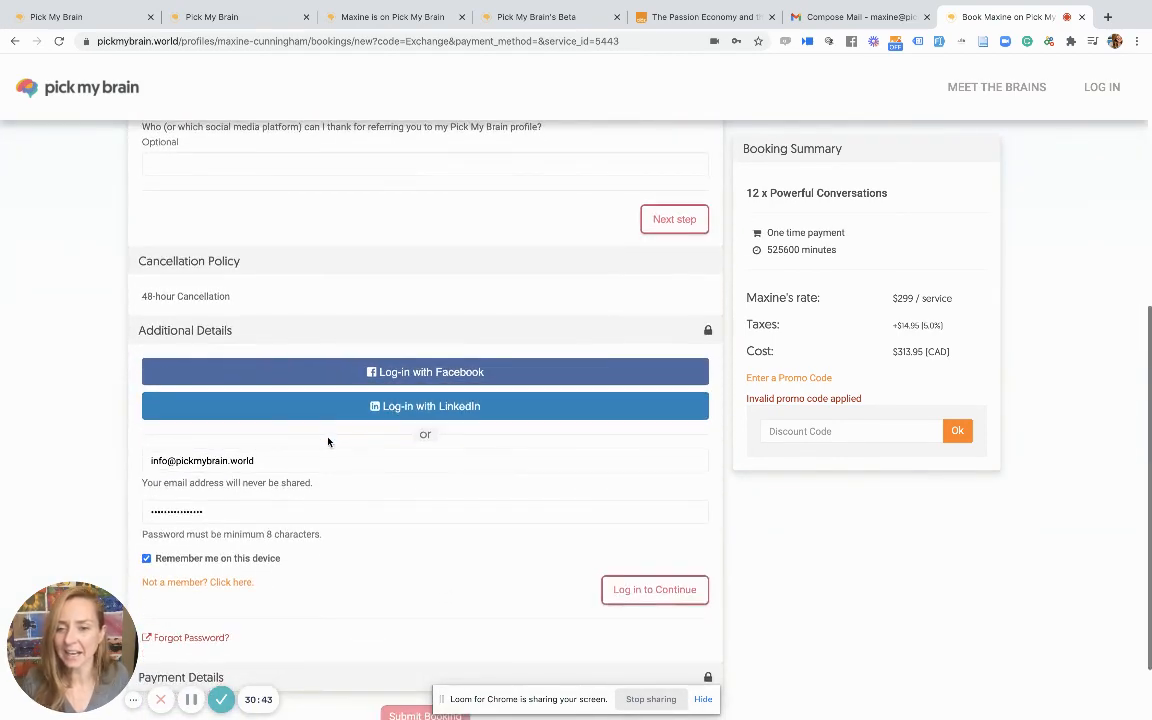
pyautogui.scroll(-1, 330, 450)
pyautogui.click(670, 558)
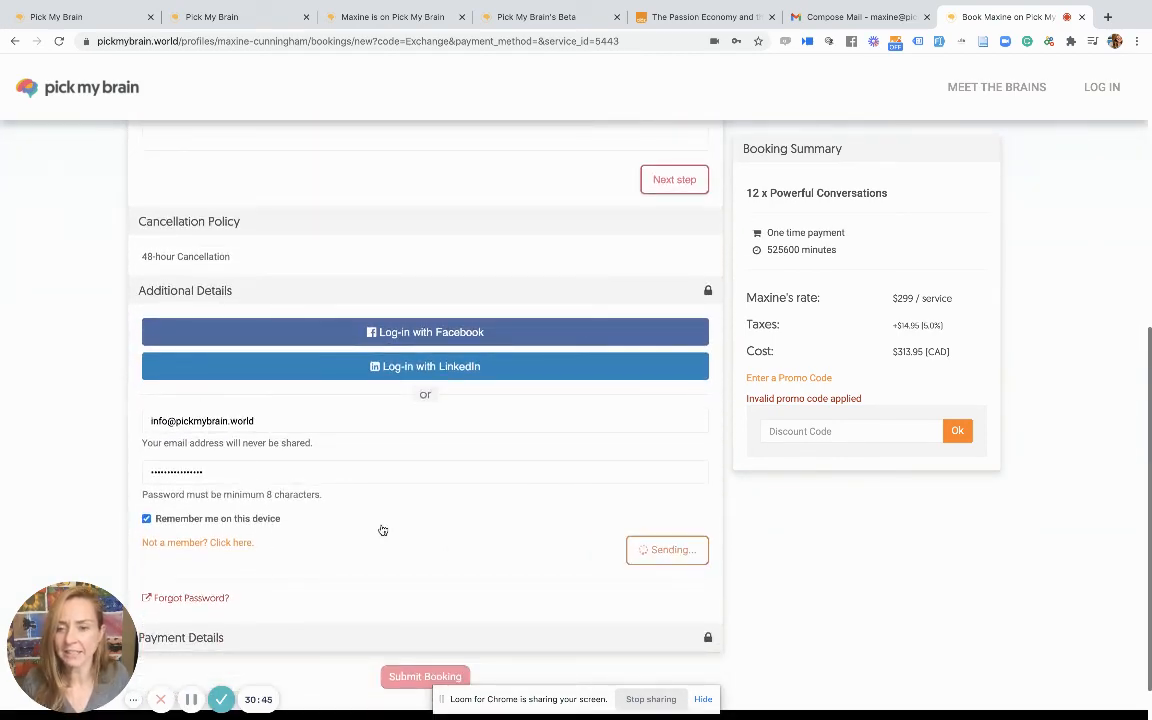
pyautogui.scroll(2, 412, 483)
pyautogui.scroll(4, 412, 483)
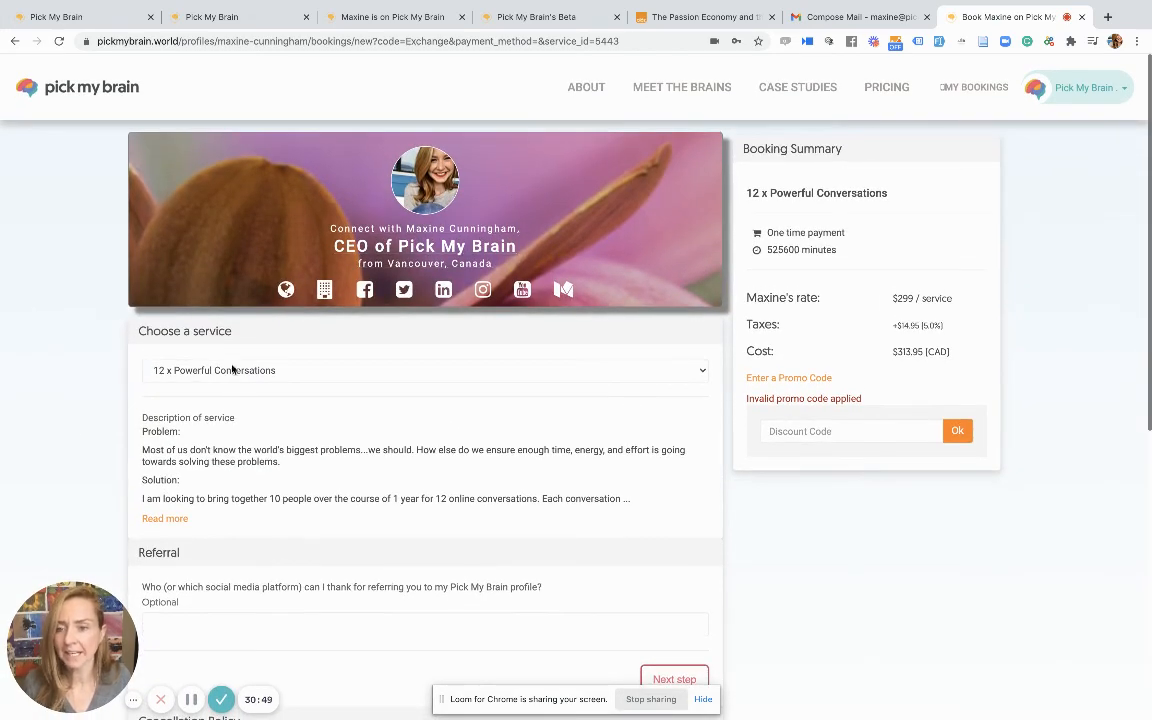
pyautogui.click(160, 518)
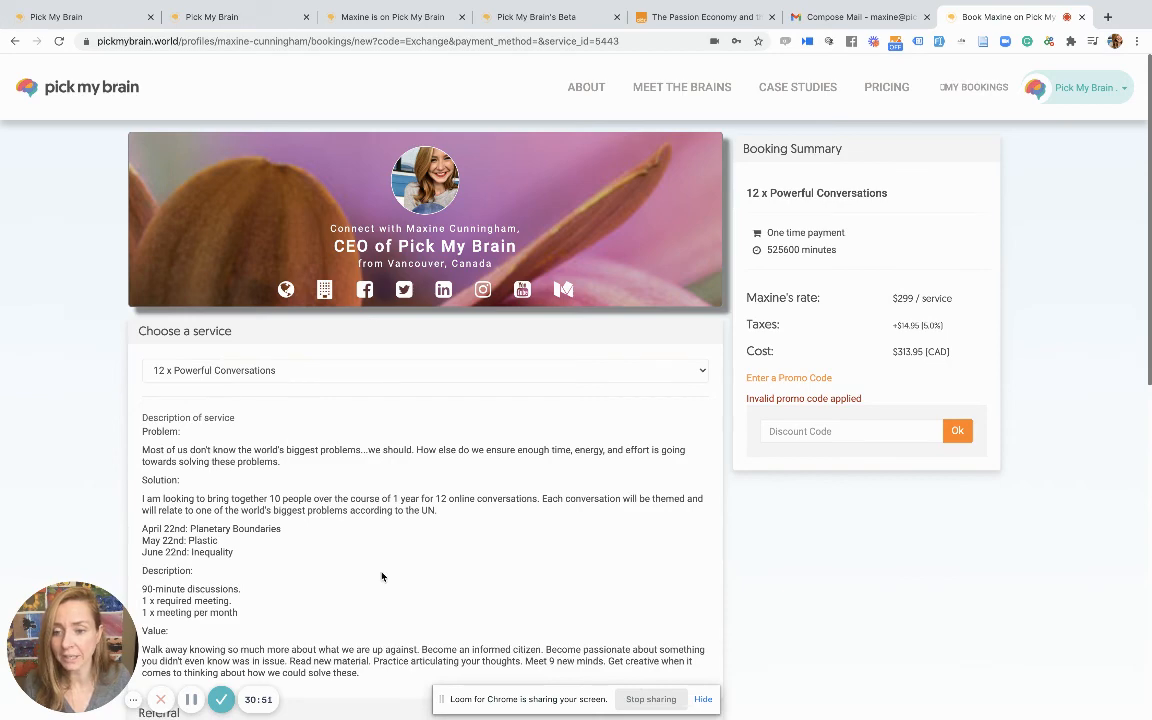
pyautogui.scroll(-4, 381, 576)
pyautogui.scroll(-4, 381, 576)
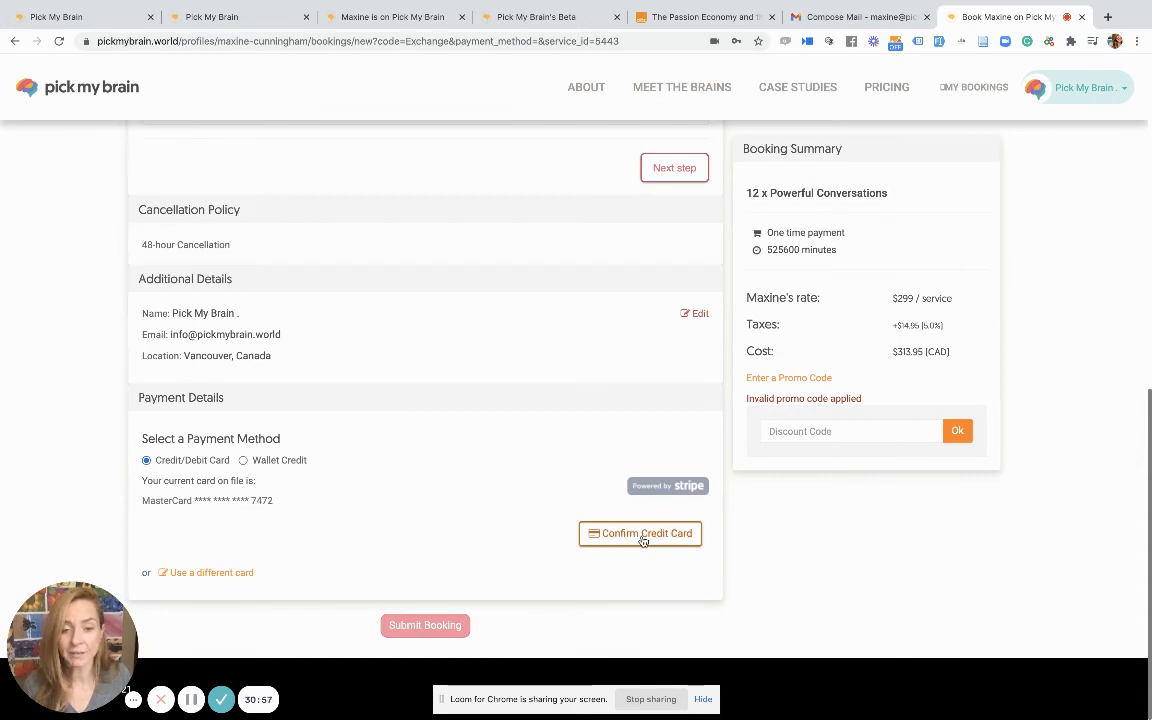
# Check the 896.0 available wallet credit, then switch payment back to the saved card ($313.95 CAD).
pyautogui.click(243, 460)
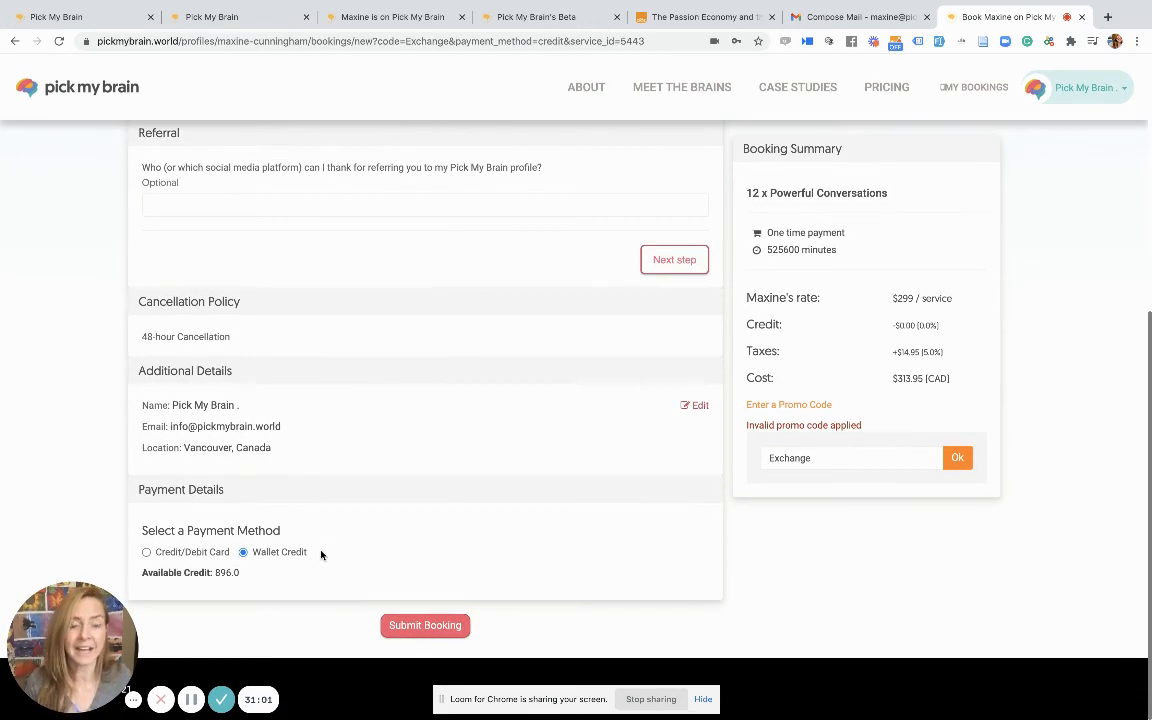
pyautogui.moveTo(248, 575); pyautogui.dragTo(220, 570)
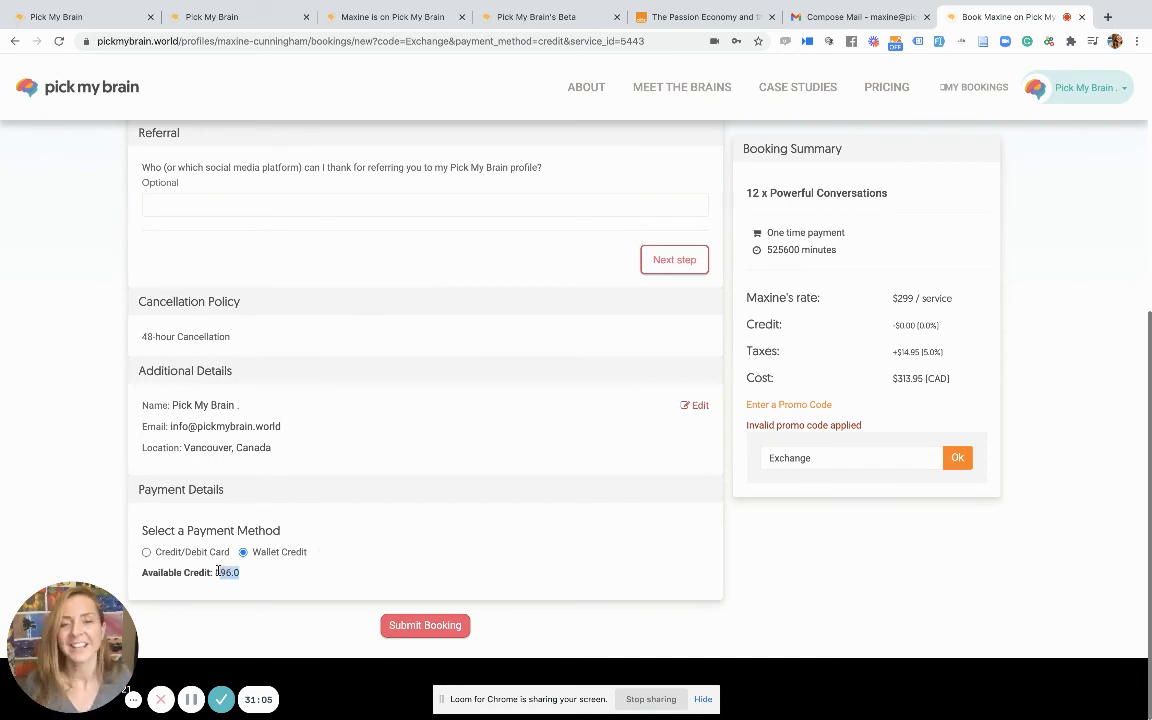
pyautogui.click(141, 556)
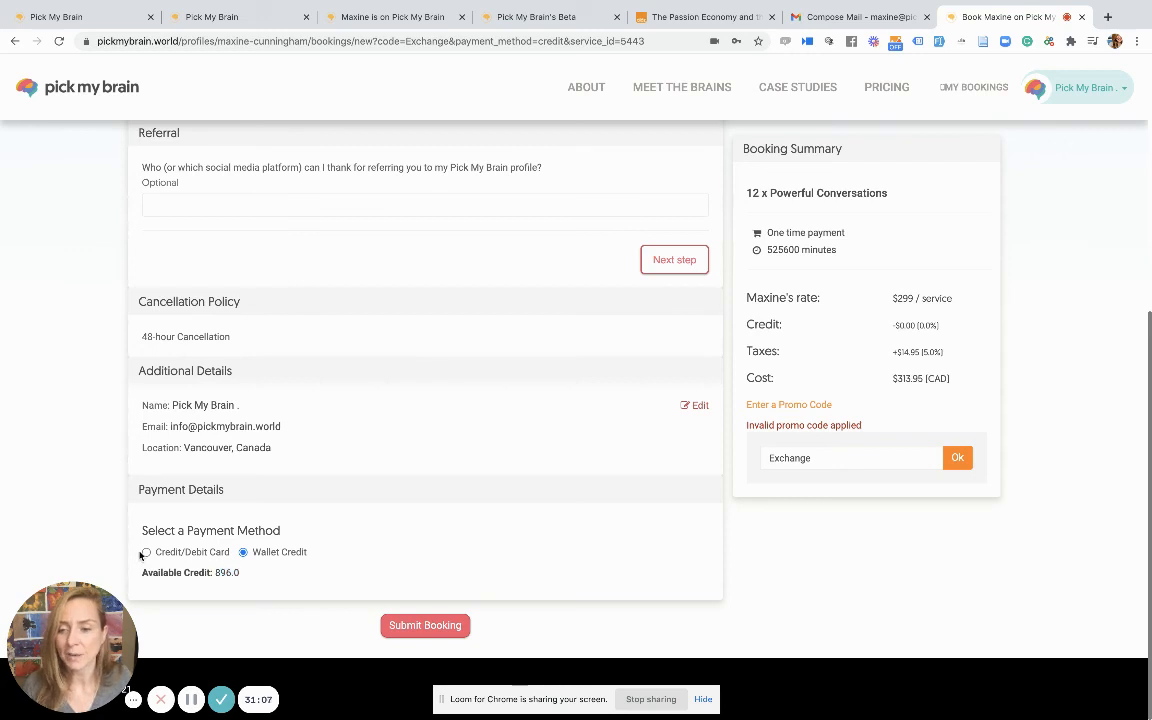
pyautogui.click(145, 553)
pyautogui.scroll(-2, 547, 624)
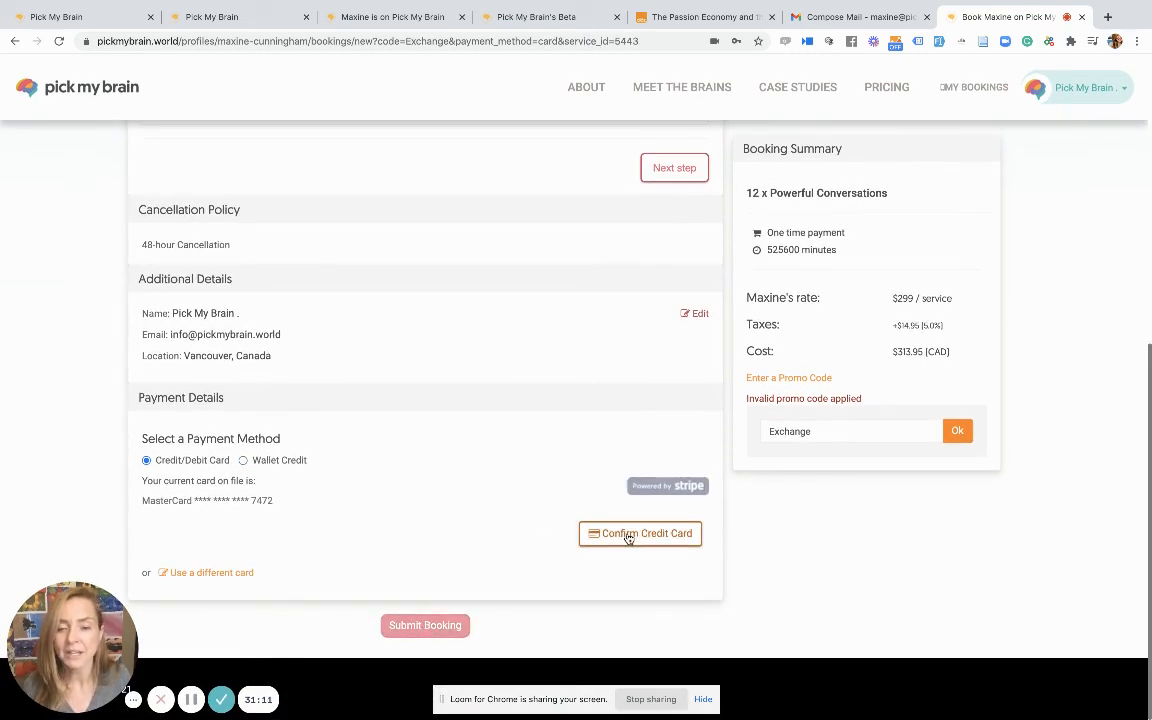
pyautogui.scroll(1, 430, 527)
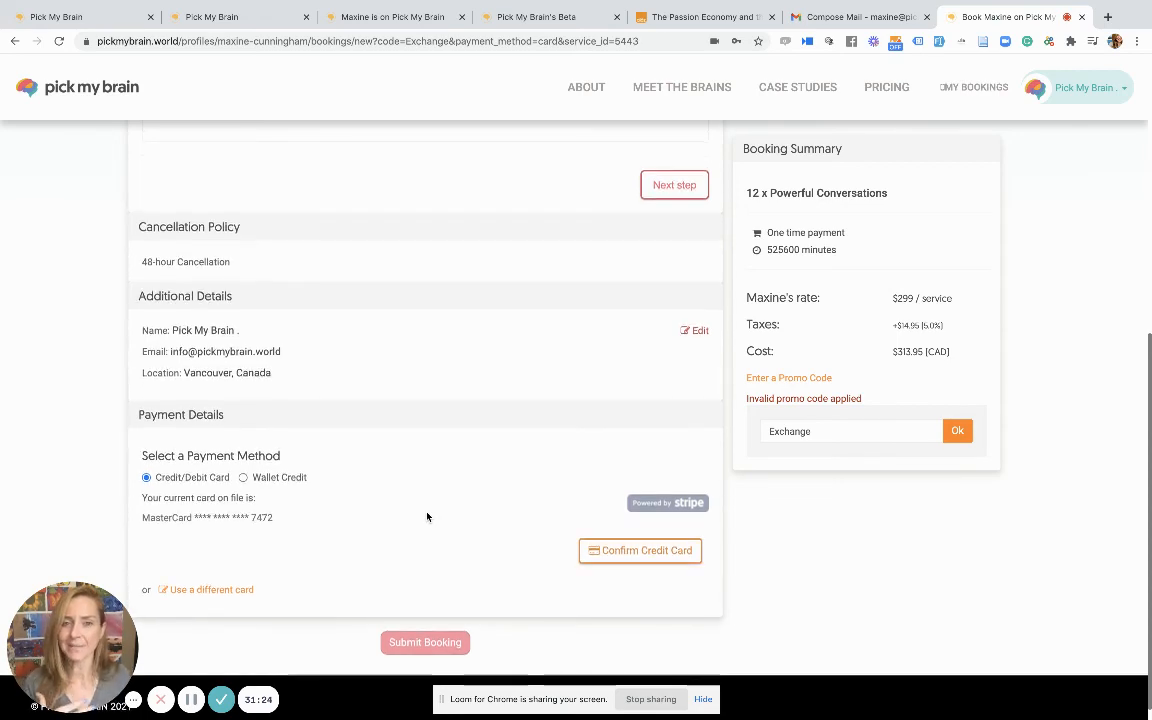
pyautogui.scroll(5, 427, 516)
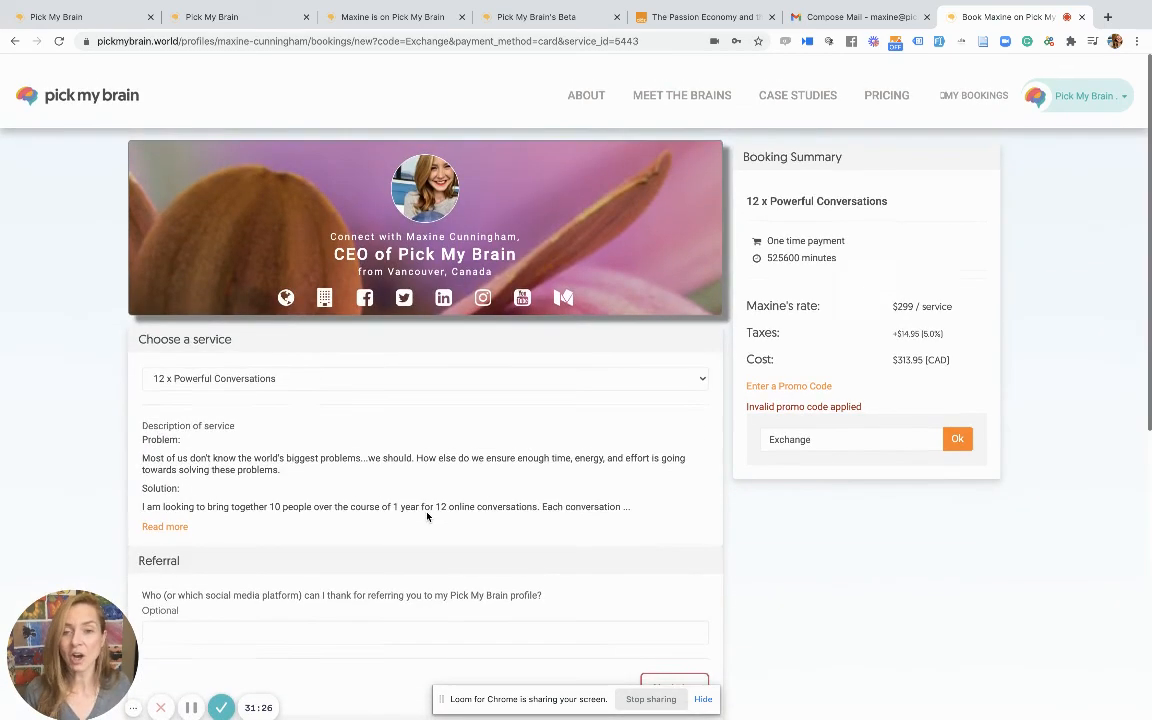
pyautogui.click(390, 370)
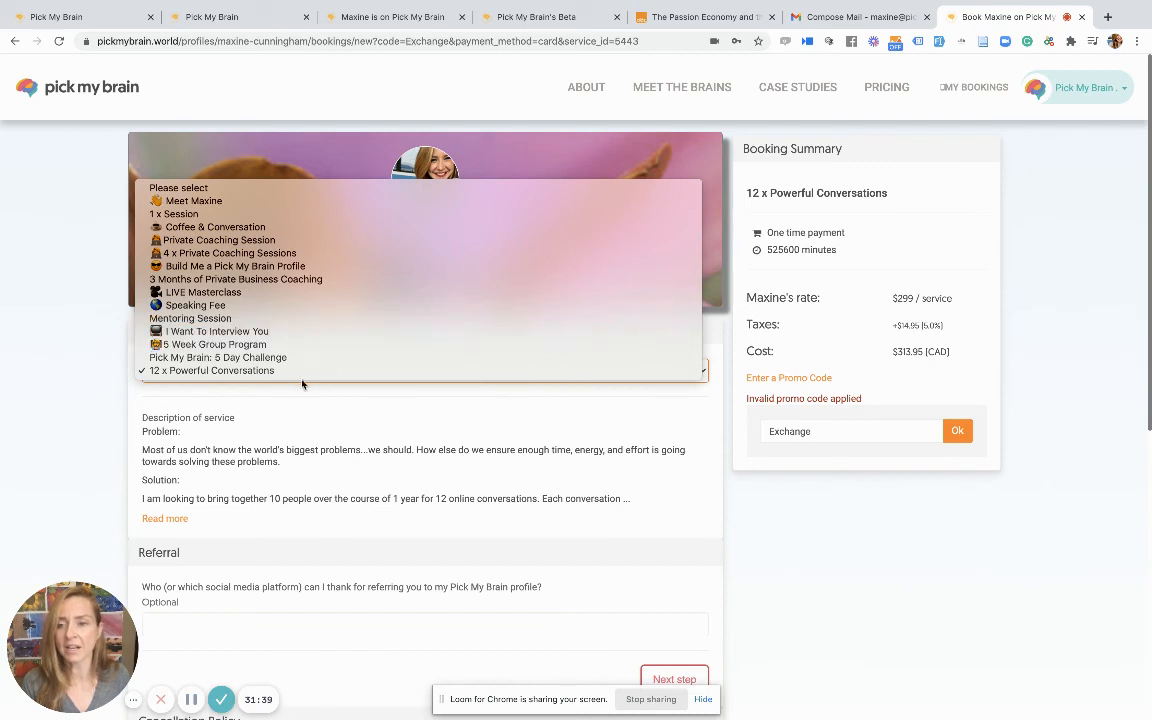
pyautogui.click(87, 391)
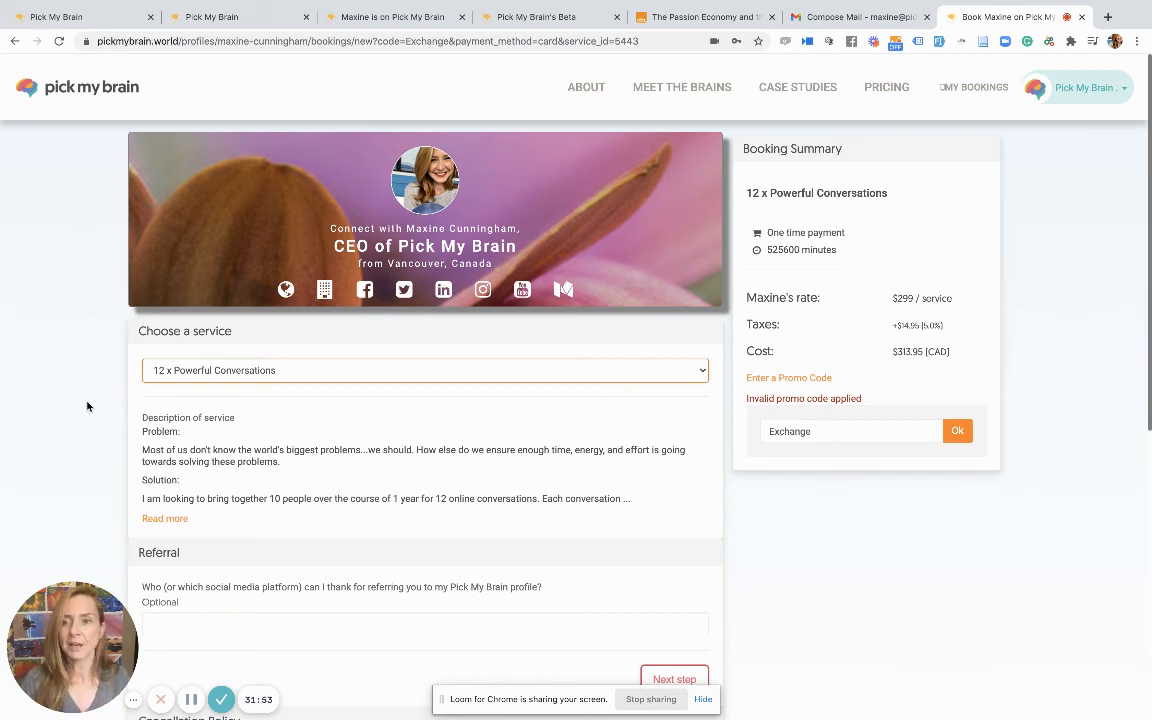
# Go to My Offers in the account dashboard and toggle the Pick Our Brain offer off and back on.
pyautogui.click(208, 16)
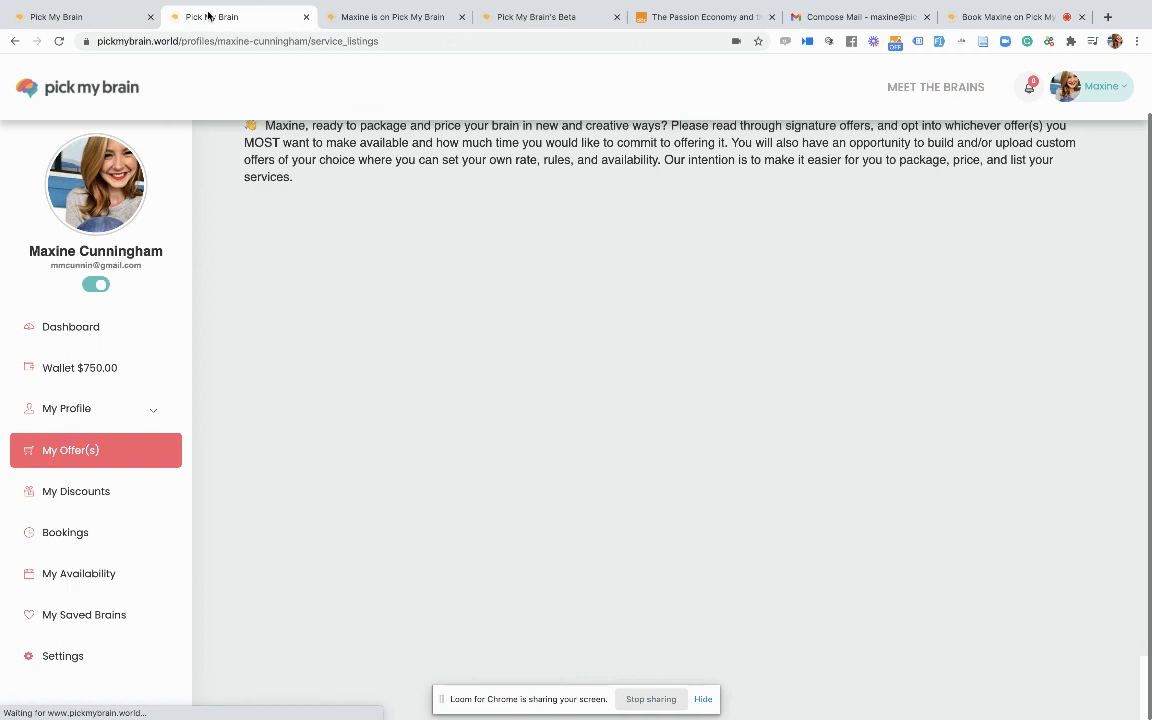
pyautogui.click(72, 450)
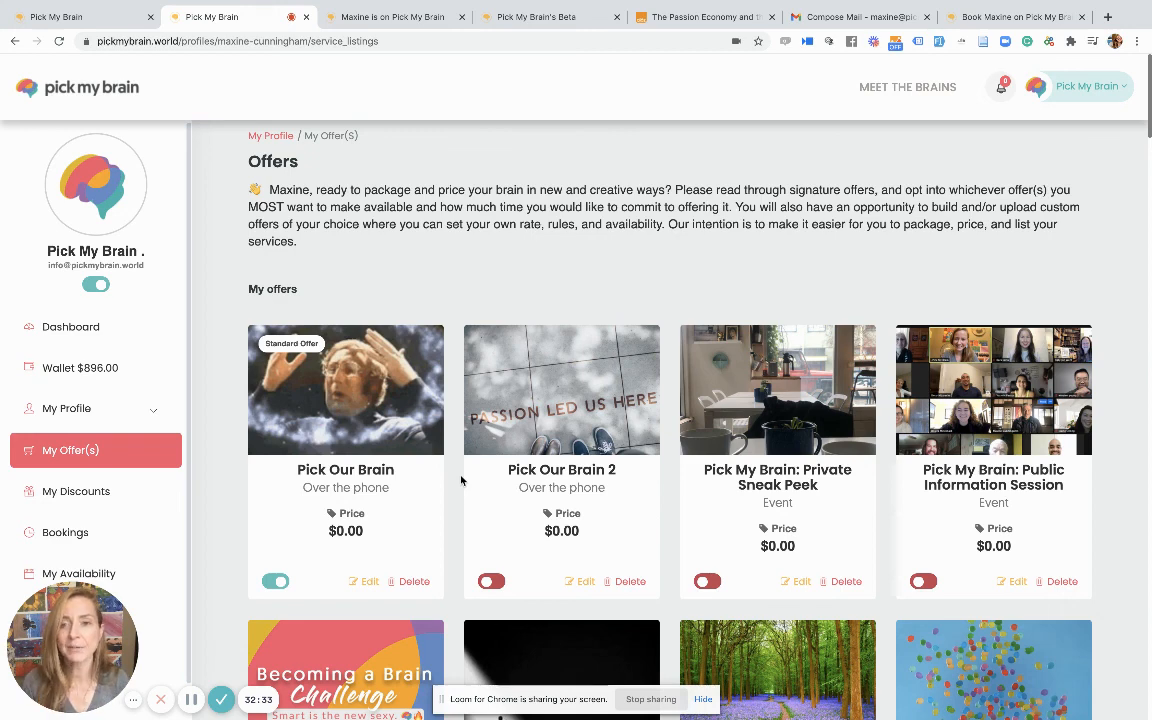
pyautogui.click(274, 582)
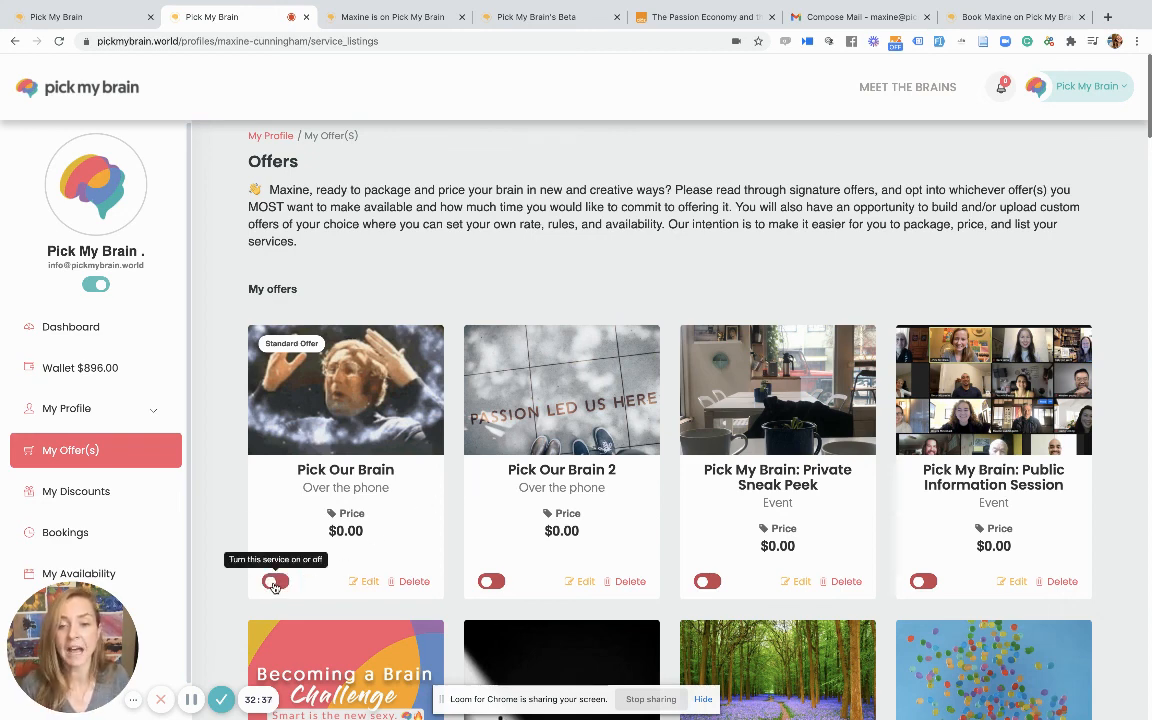
pyautogui.click(275, 586)
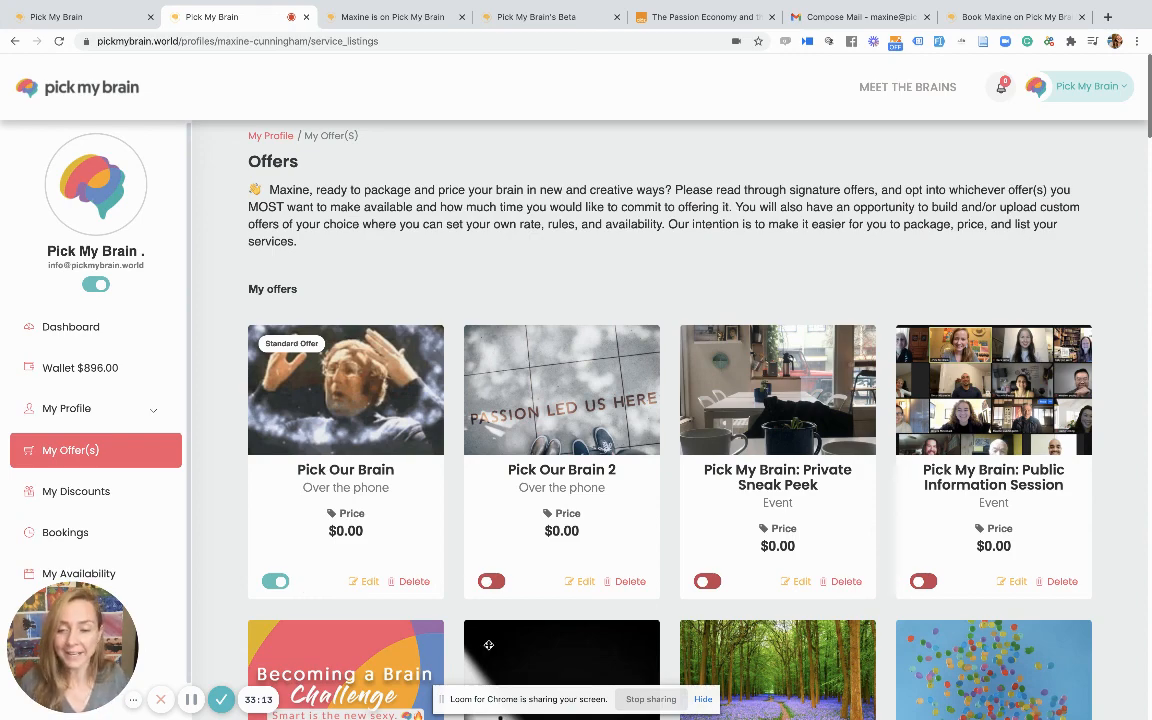
# Scroll through the offer cards, including 1 x Session at $100.0 and My $250 Offer.
pyautogui.scroll(-5, 489, 645)
pyautogui.scroll(-15, 489, 645)
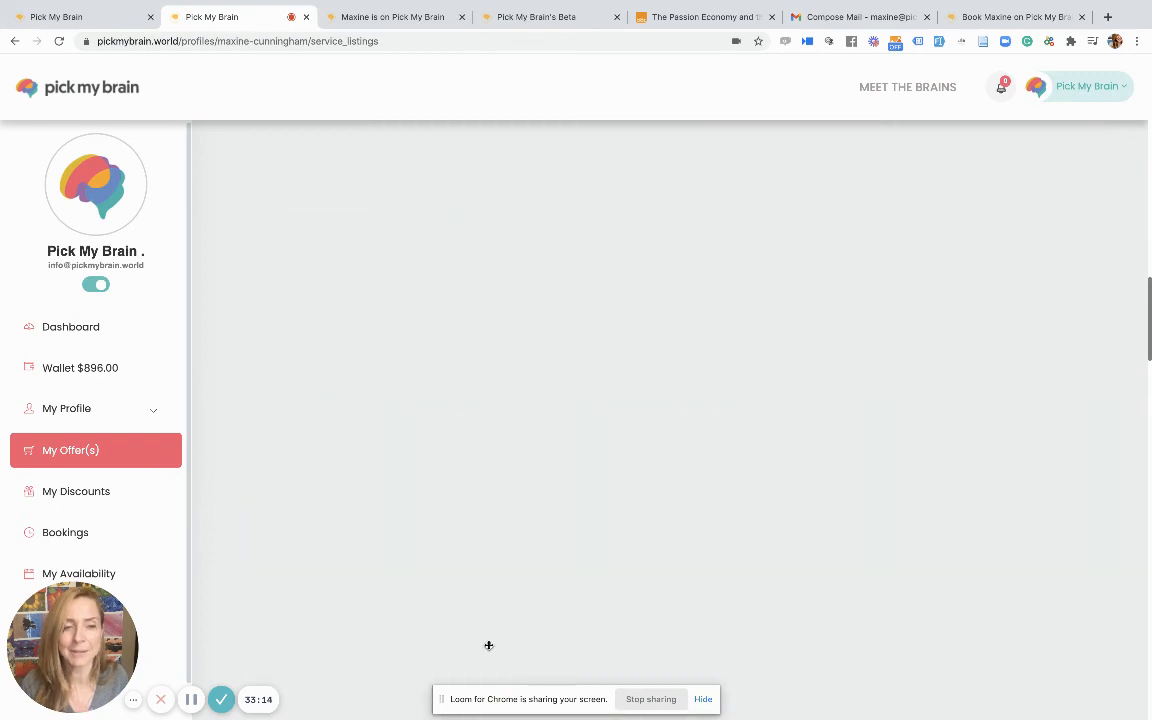
pyautogui.scroll(-5, 489, 649)
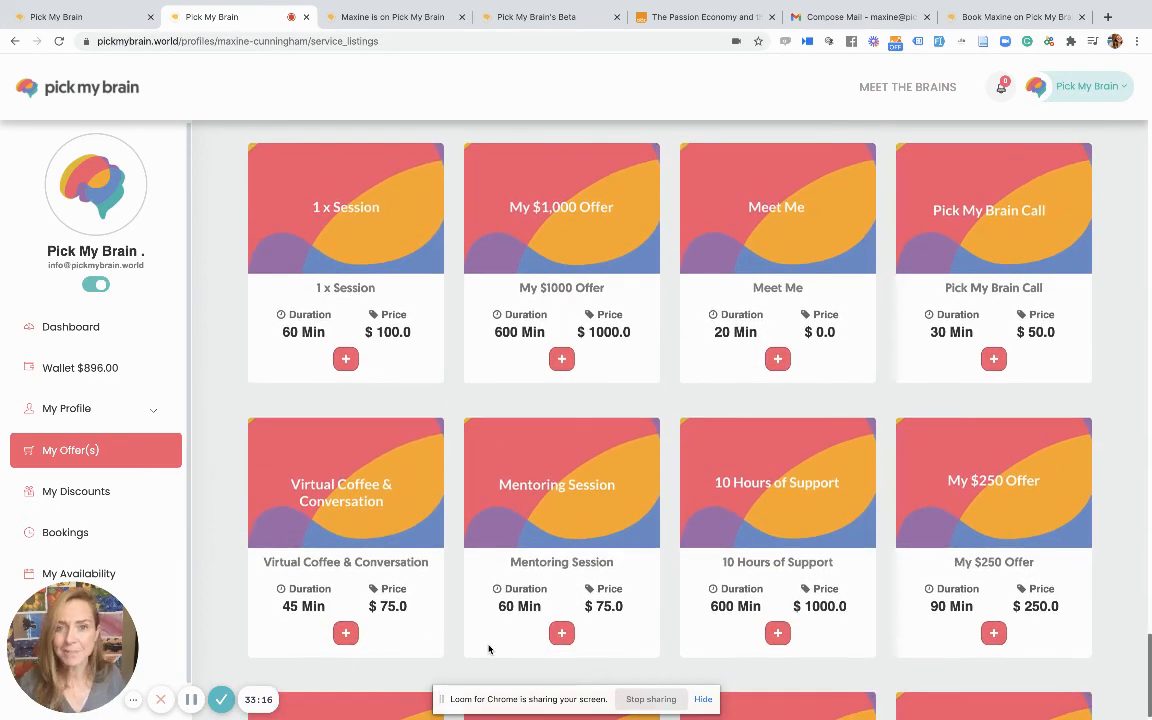
pyautogui.scroll(-1, 489, 649)
pyautogui.scroll(1, 489, 649)
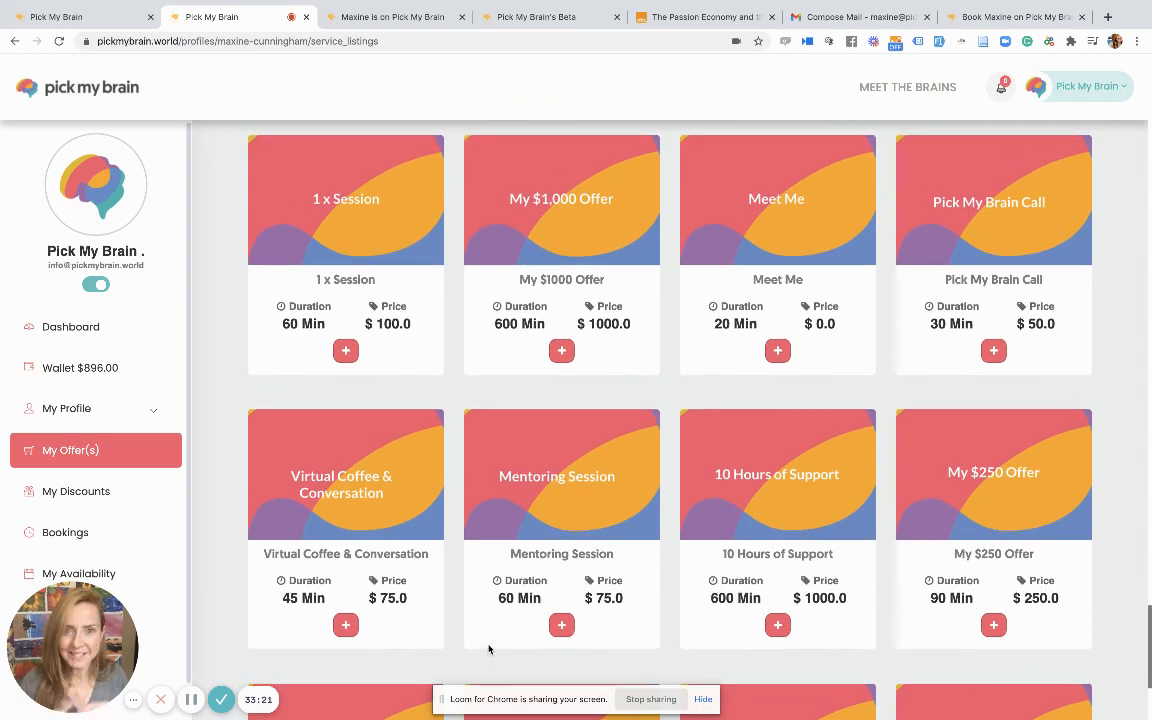